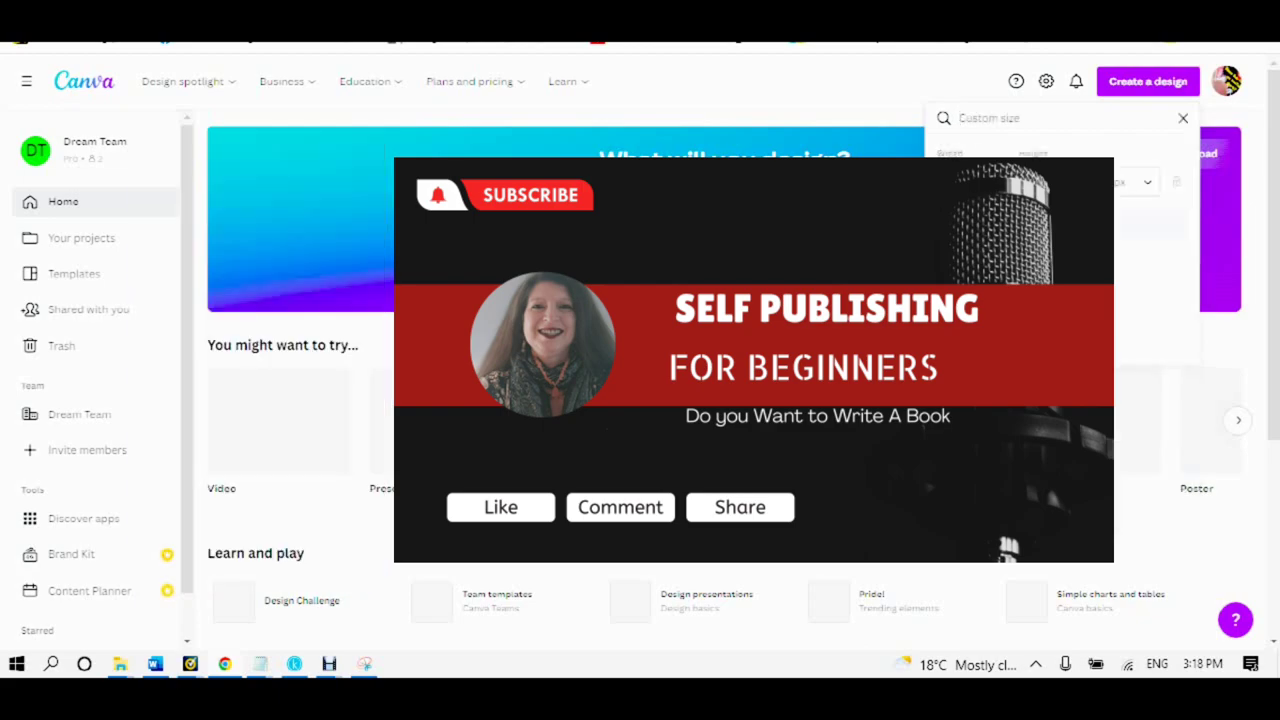
# Choose Custom size under Create a design to begin a new Canva design
pyautogui.click(969, 486)
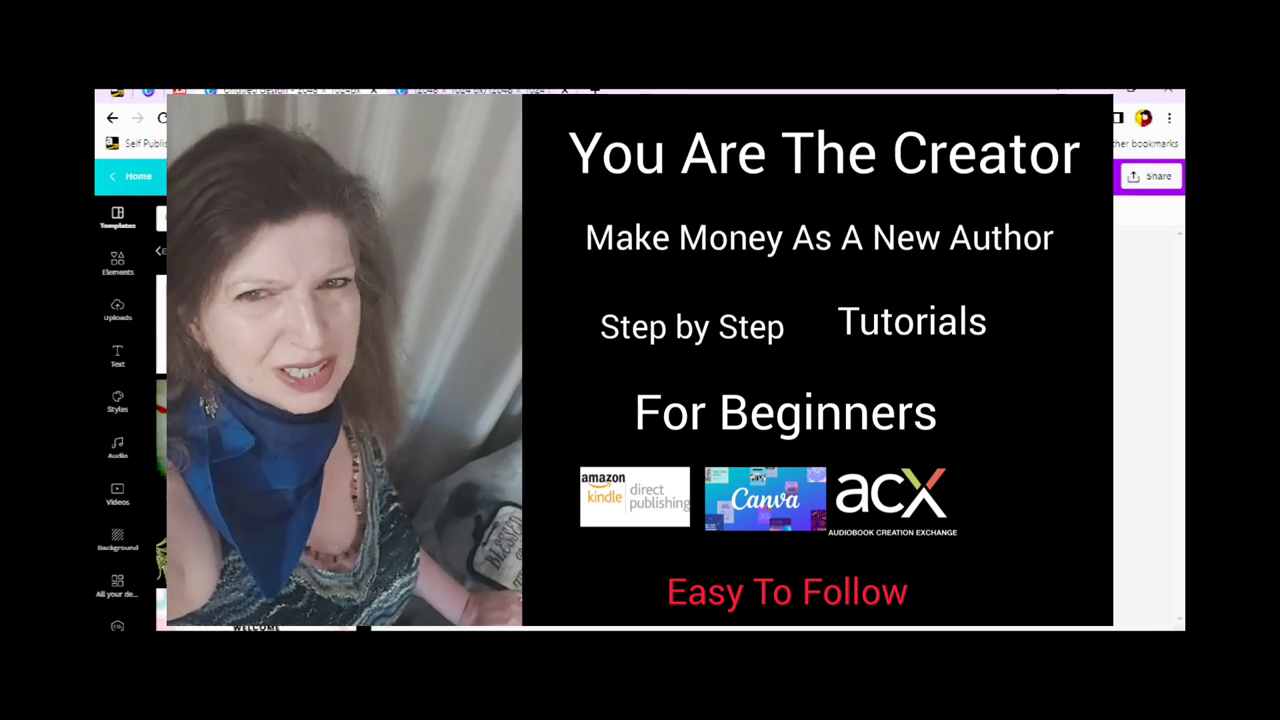
# Scroll through the Elements library of lines, graphics, stickers and photos, then show the uploaded images
pyautogui.click(127, 264)
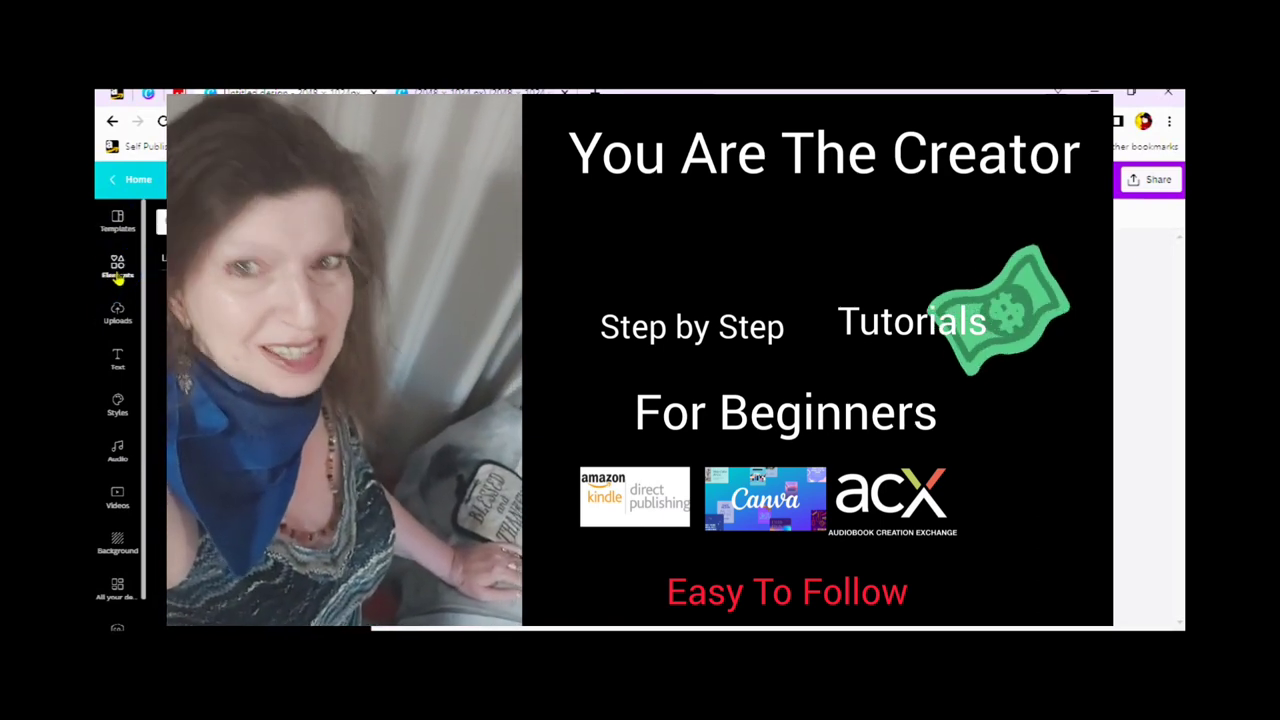
pyautogui.click(105, 273)
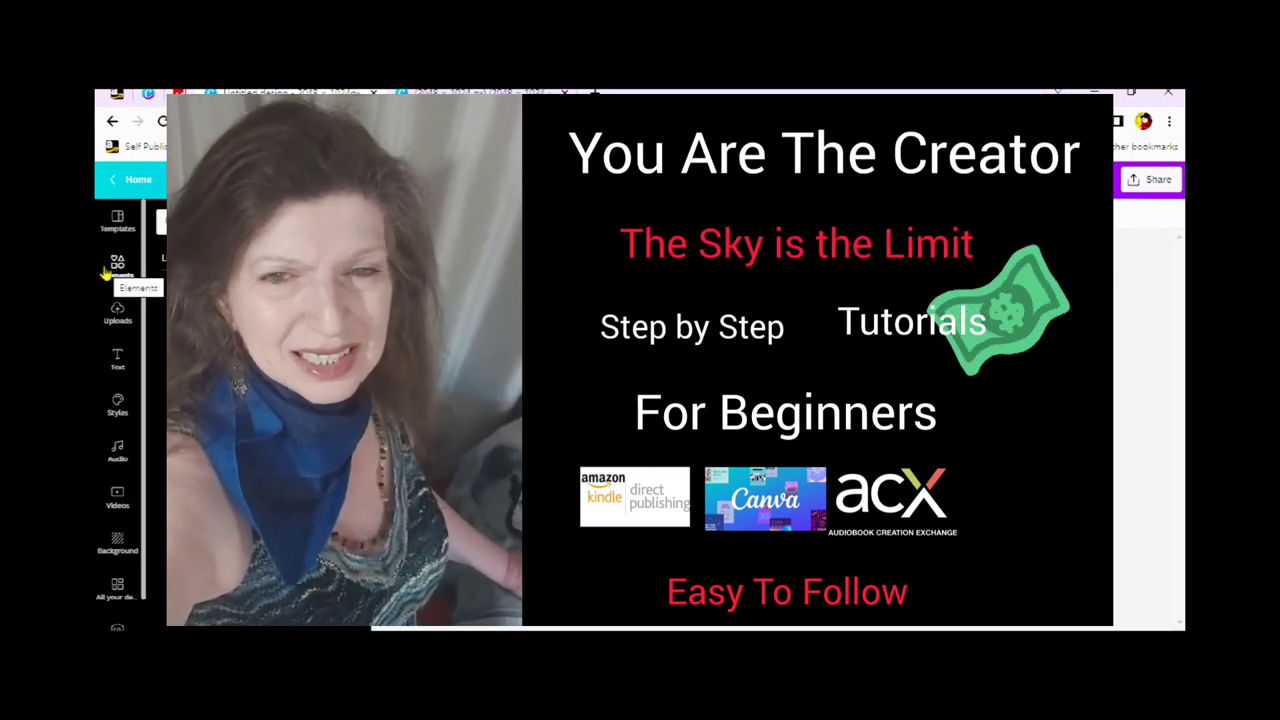
pyautogui.click(100, 271)
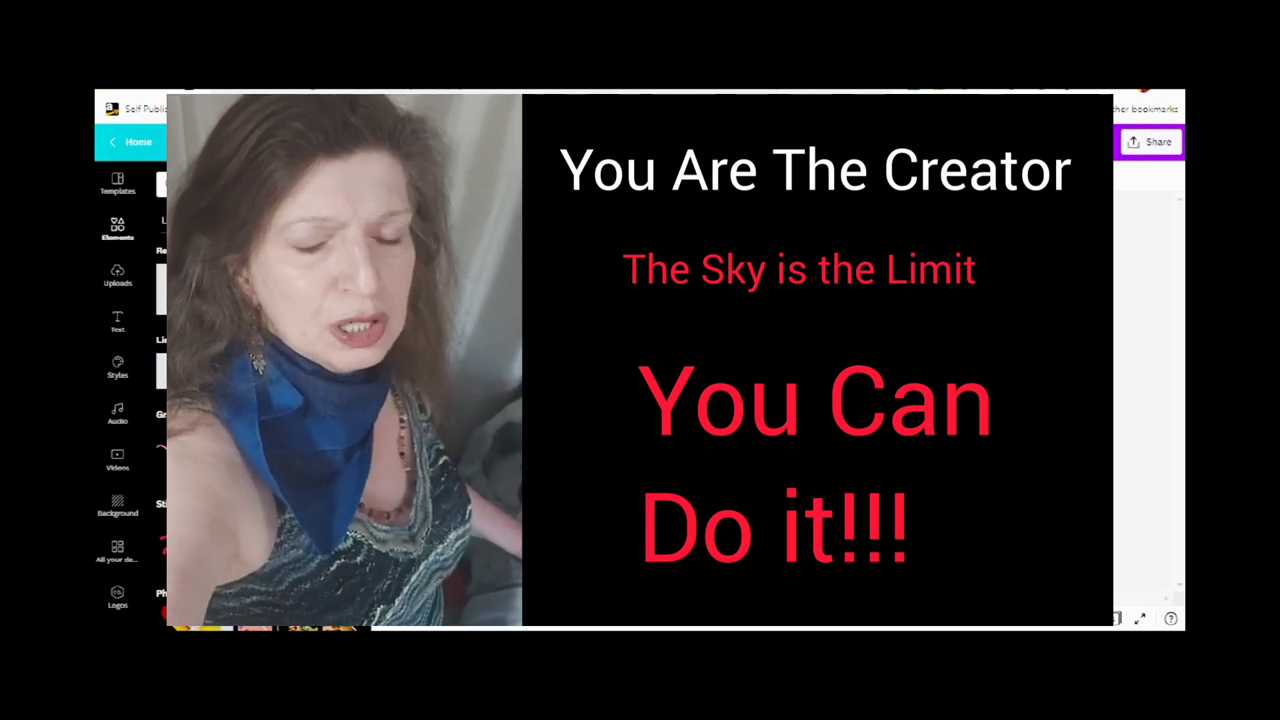
pyautogui.scroll(-2, 290, 400)
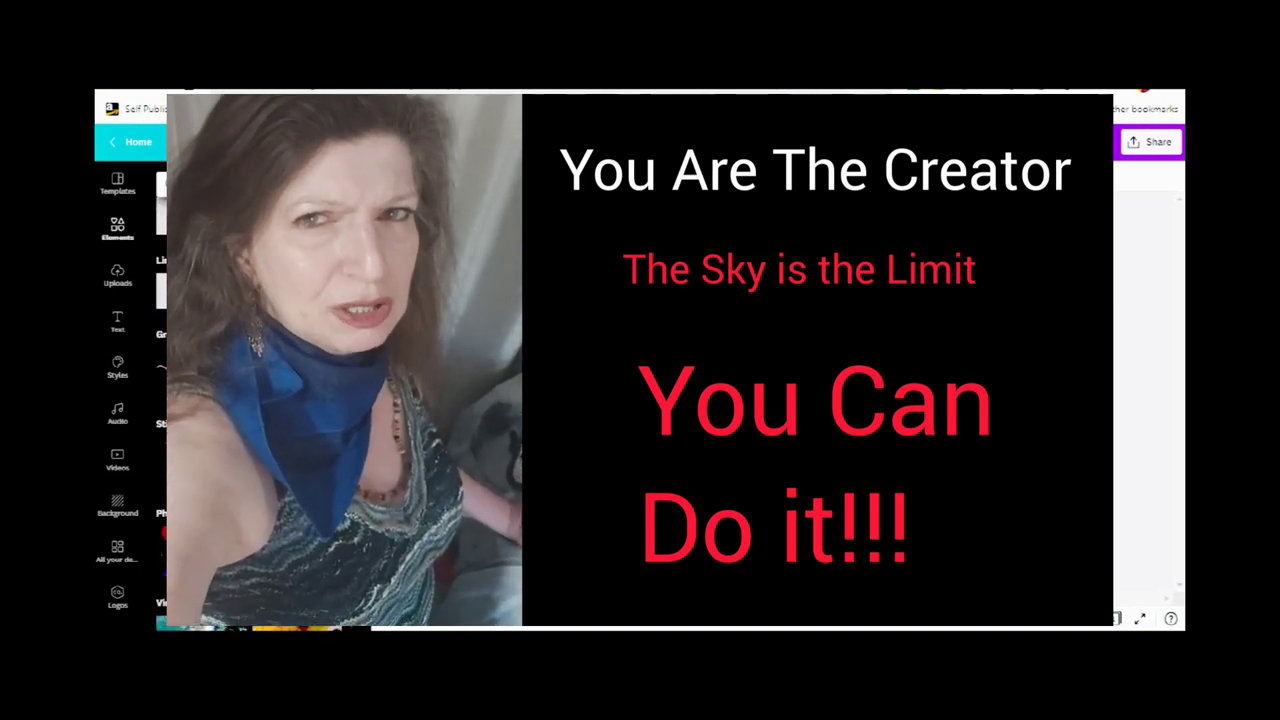
pyautogui.scroll(-3, 290, 400)
pyautogui.scroll(-3, 290, 400)
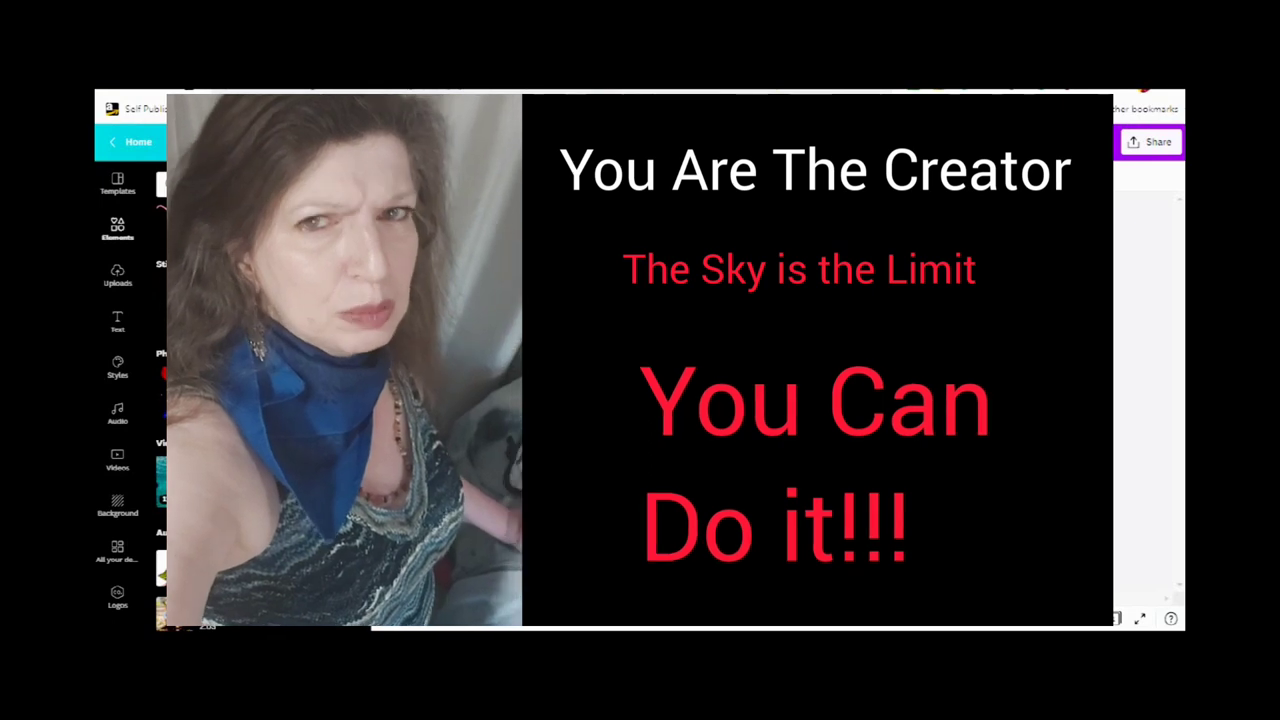
pyautogui.scroll(-2, 290, 400)
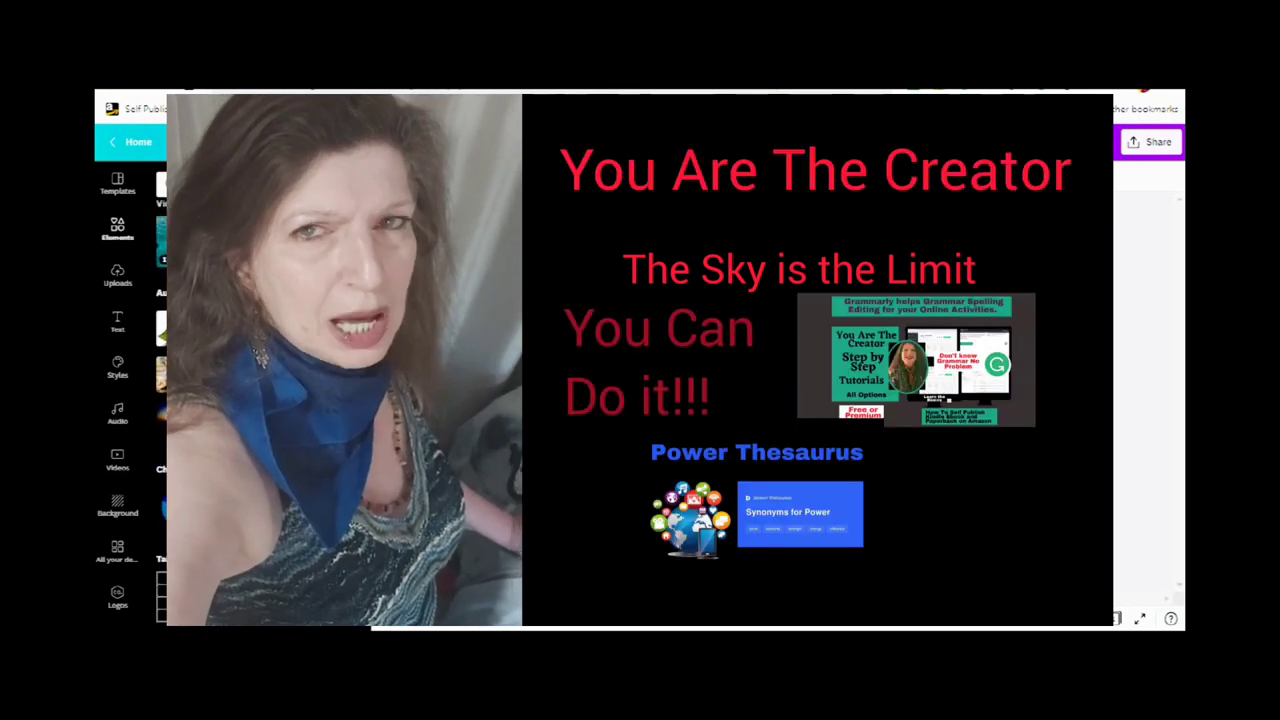
pyautogui.scroll(-2, 290, 400)
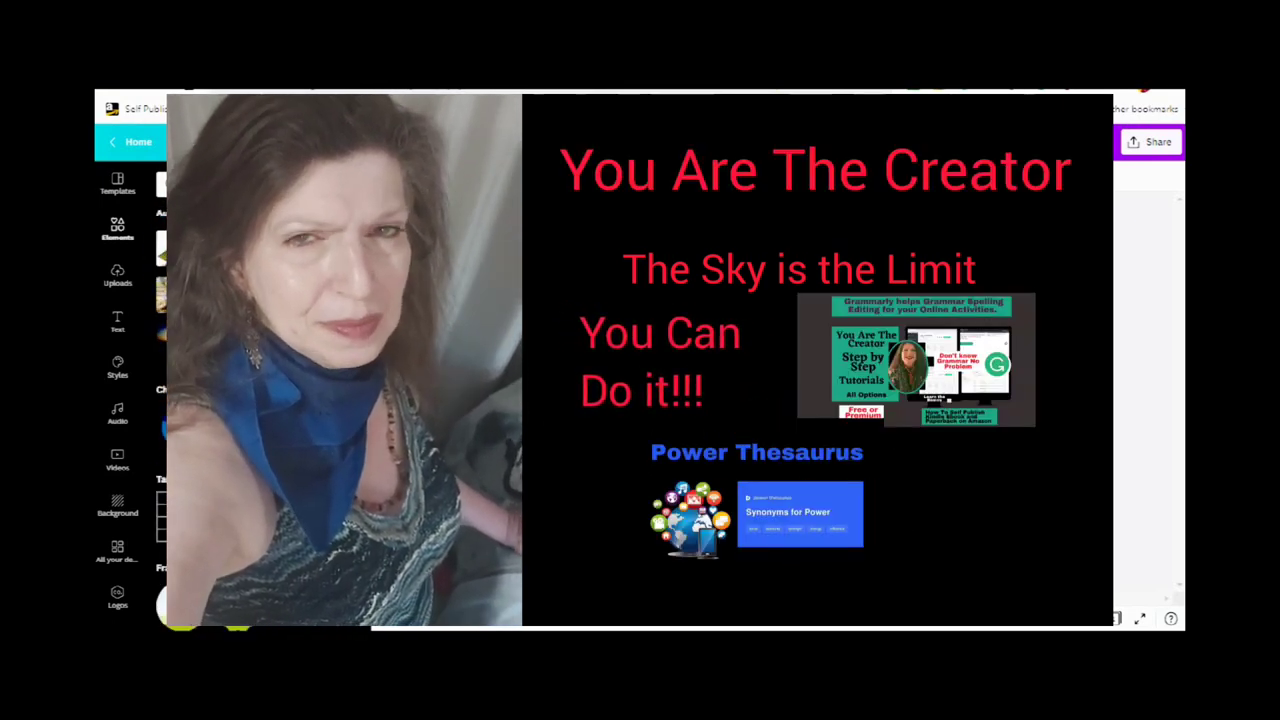
pyautogui.scroll(-2, 290, 400)
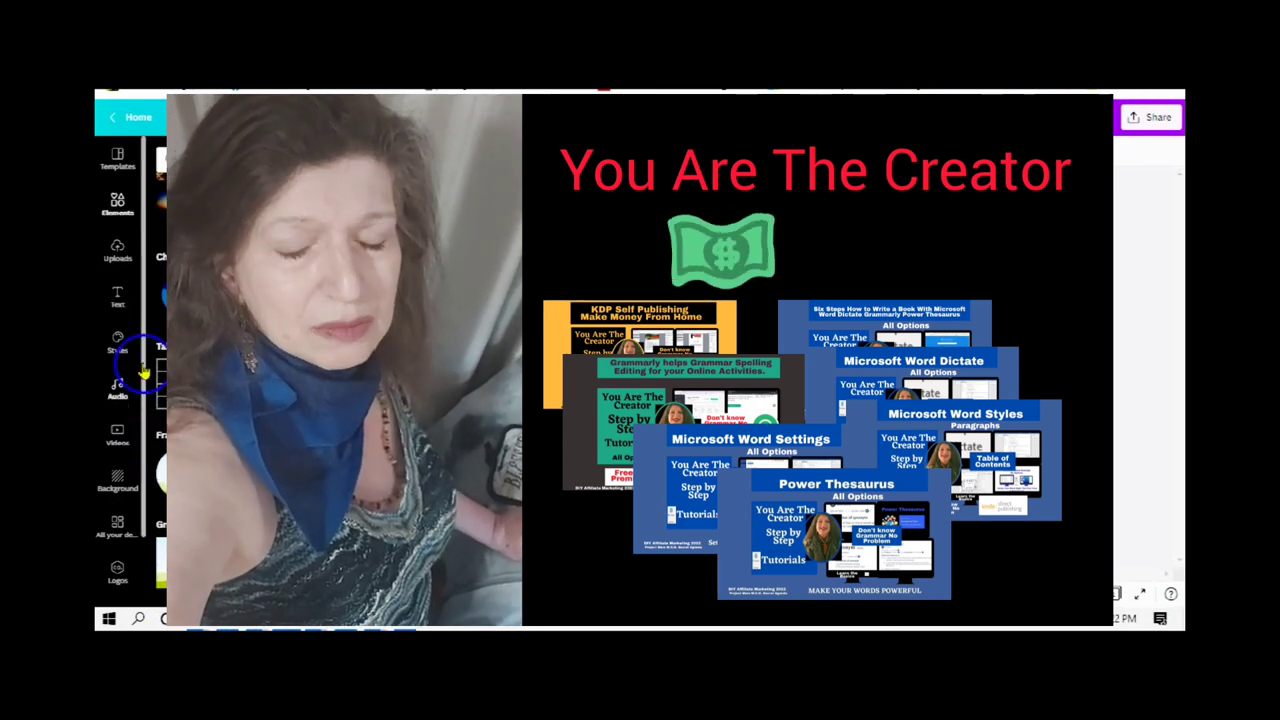
pyautogui.click(116, 252)
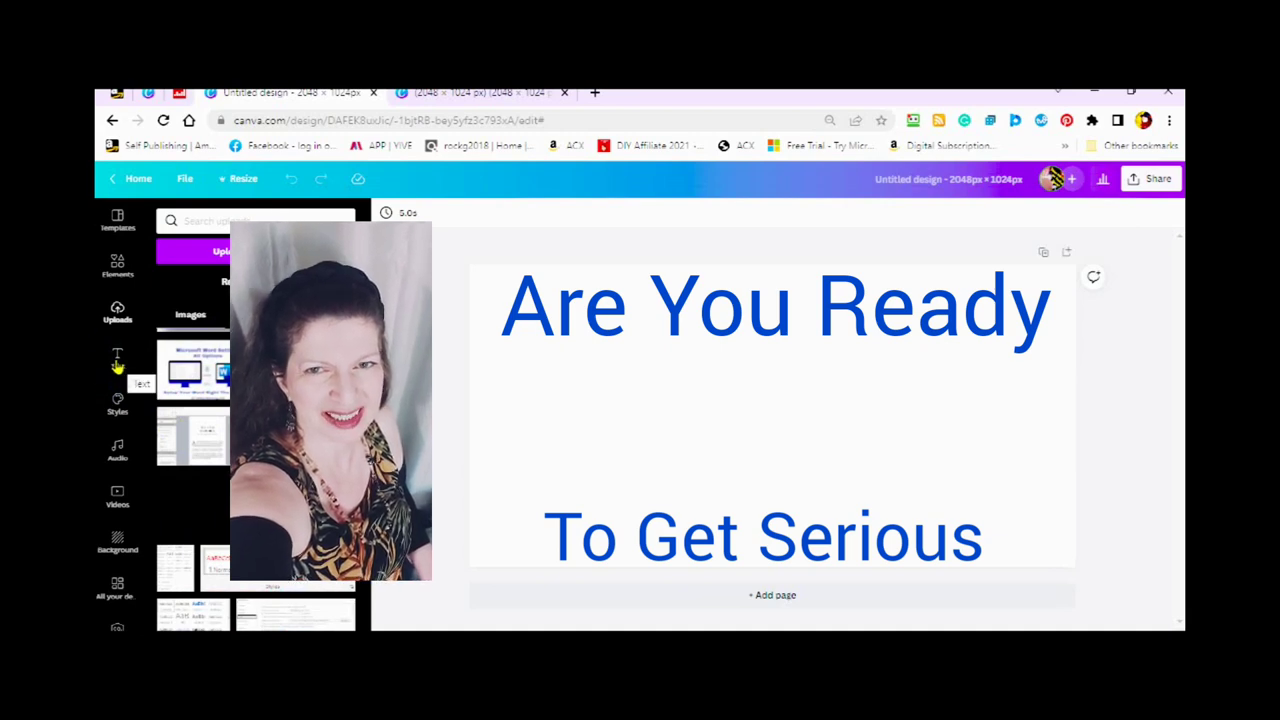
# Scroll through the Text panel's font combinations, then switch to Styles for brand colours and palettes
pyautogui.click(117, 360)
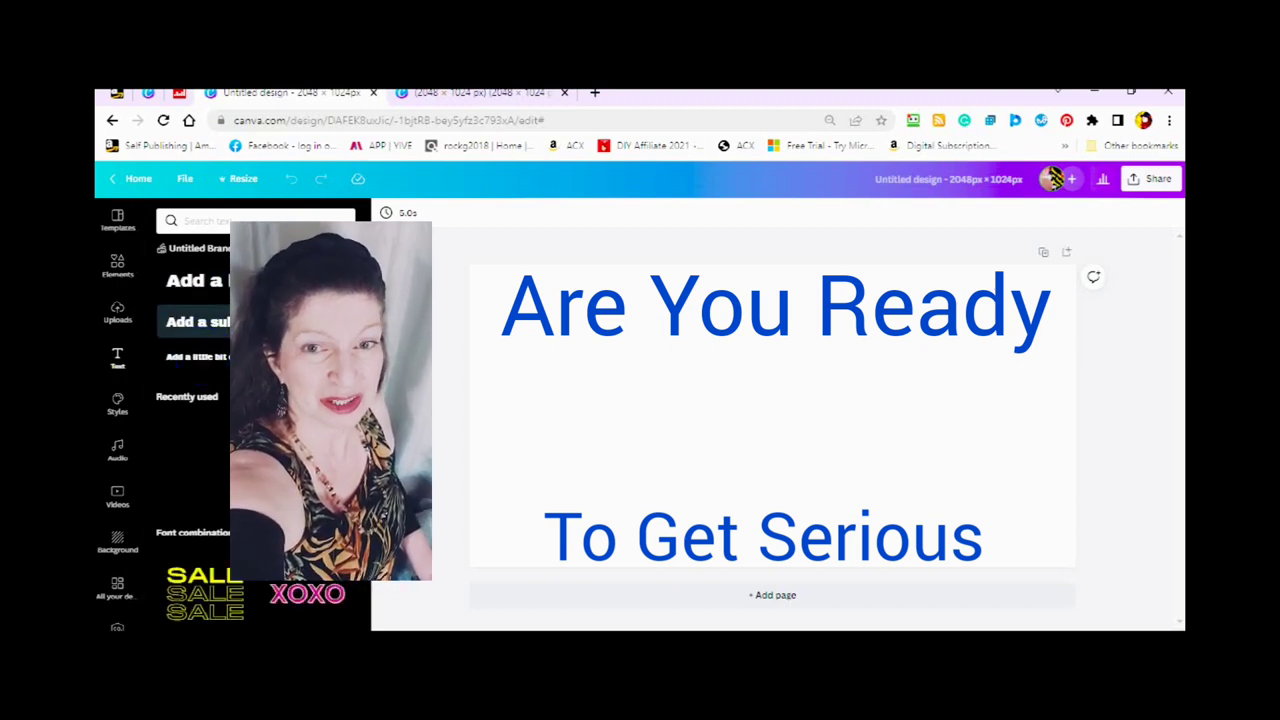
pyautogui.scroll(-5, 225, 485)
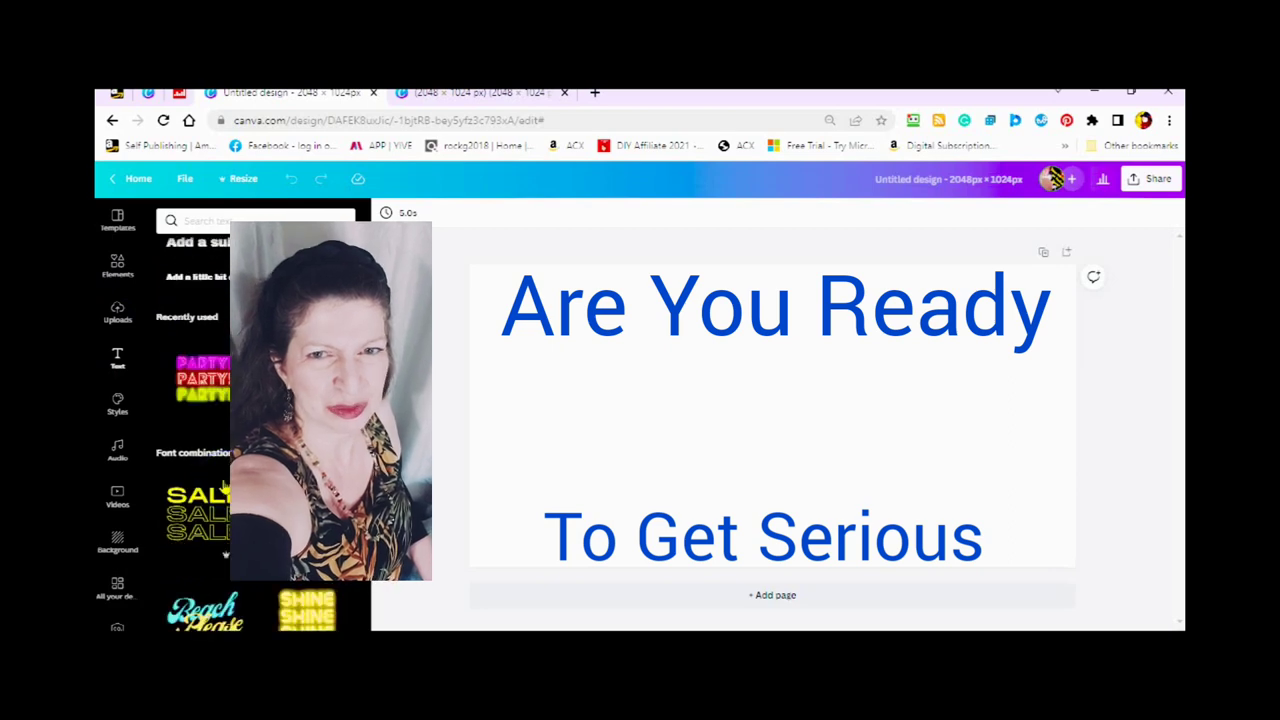
pyautogui.scroll(-5, 219, 488)
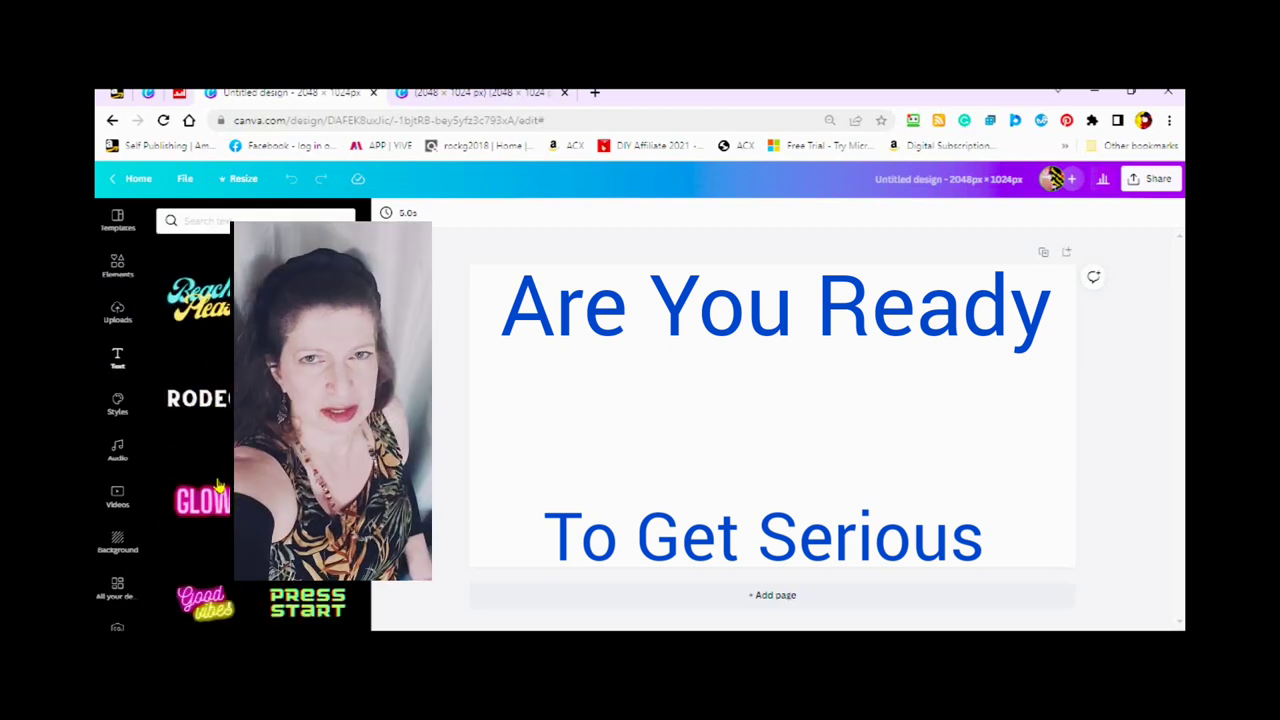
pyautogui.scroll(-3, 219, 487)
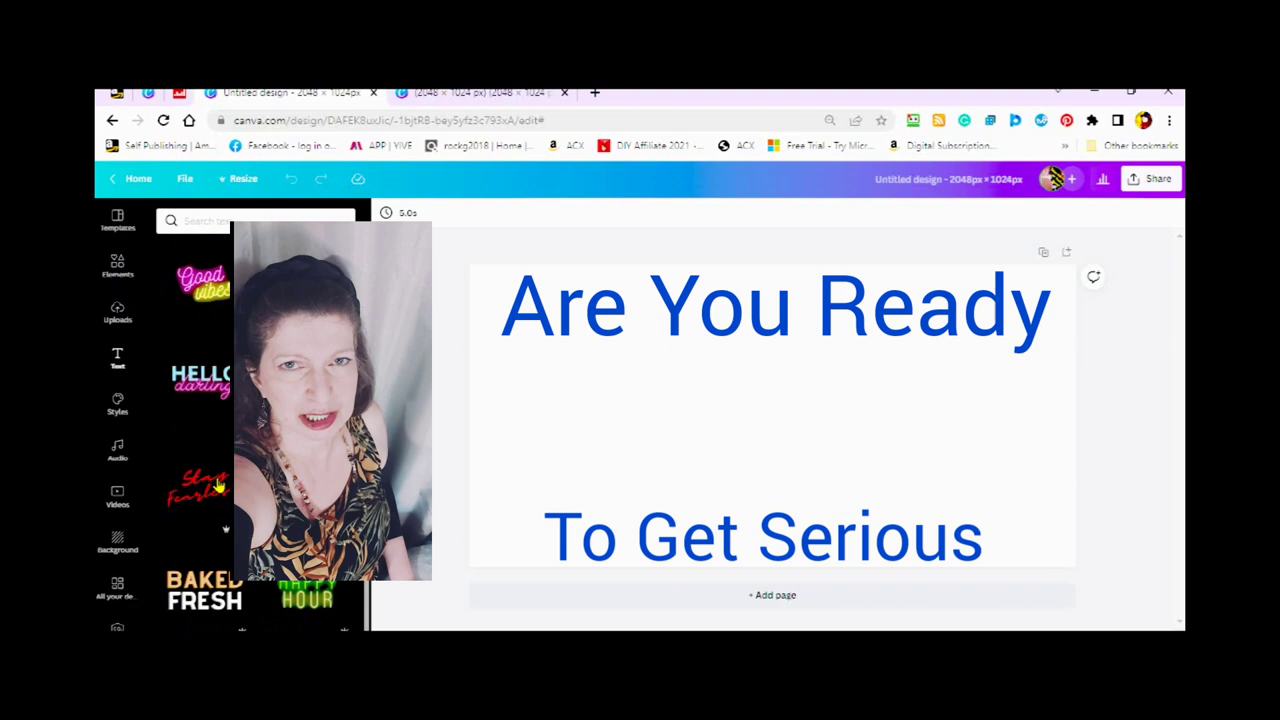
pyautogui.scroll(-5, 219, 485)
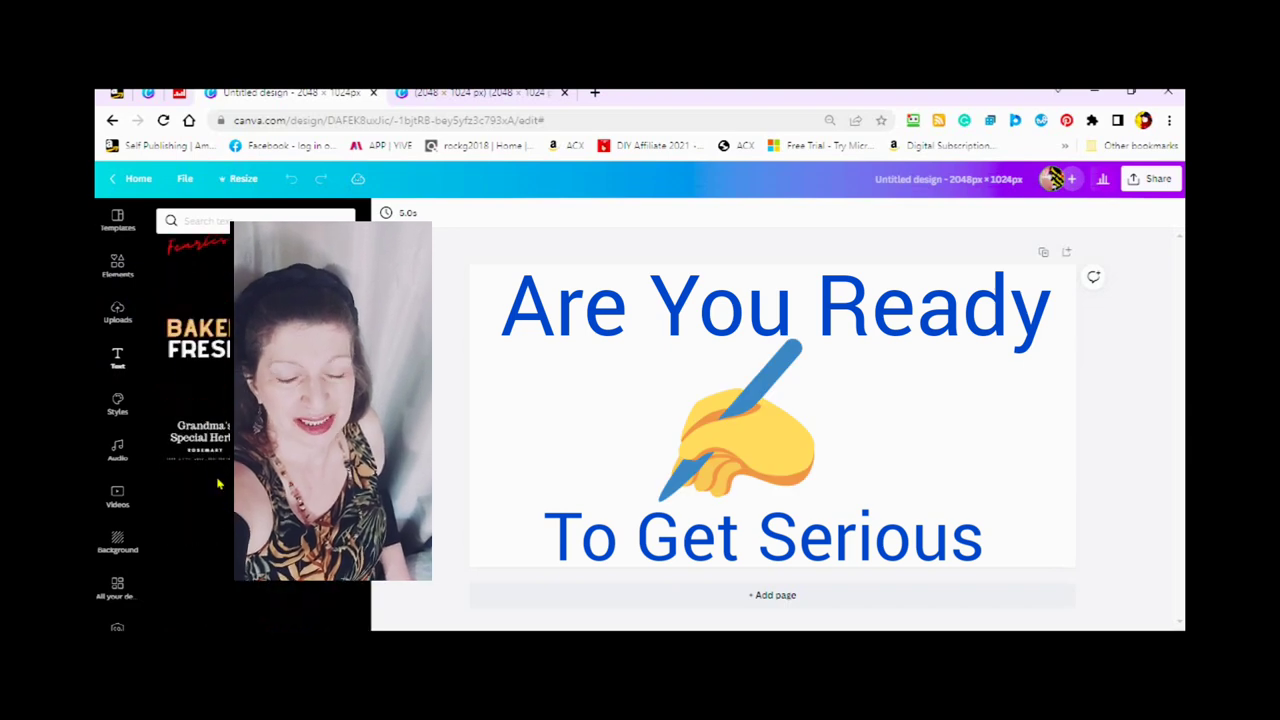
pyautogui.click(208, 485)
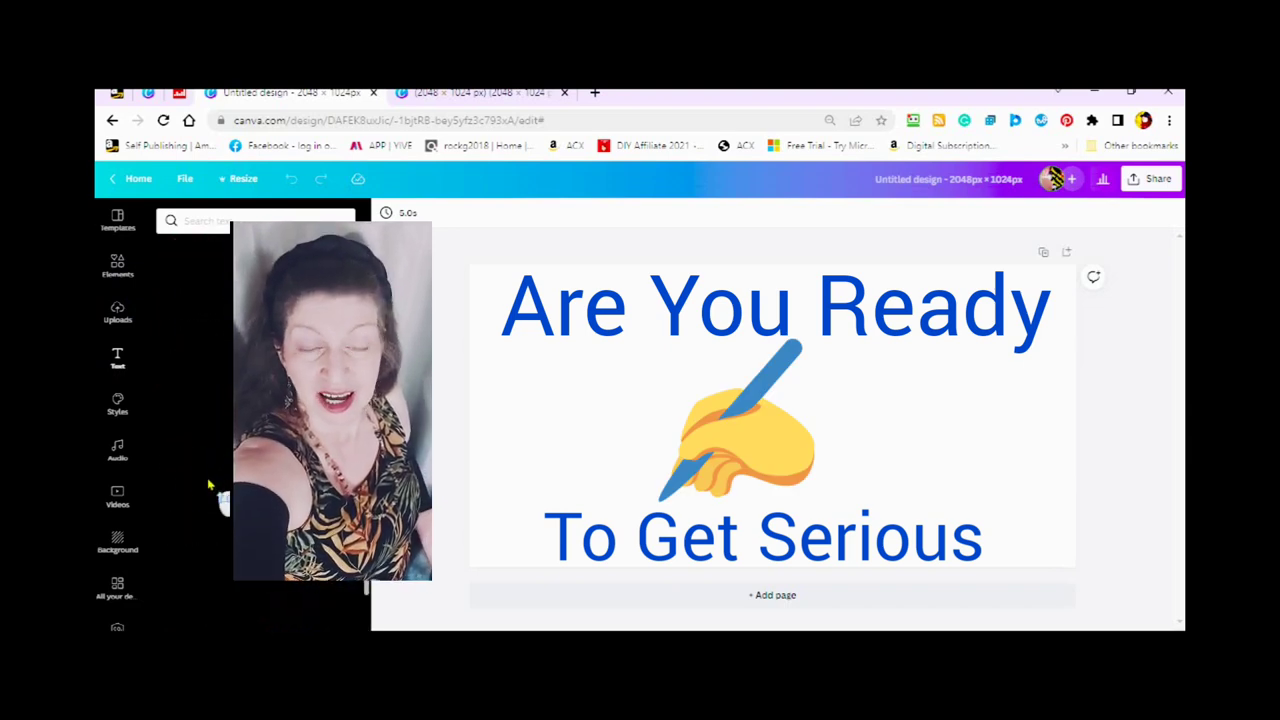
pyautogui.scroll(5, 208, 485)
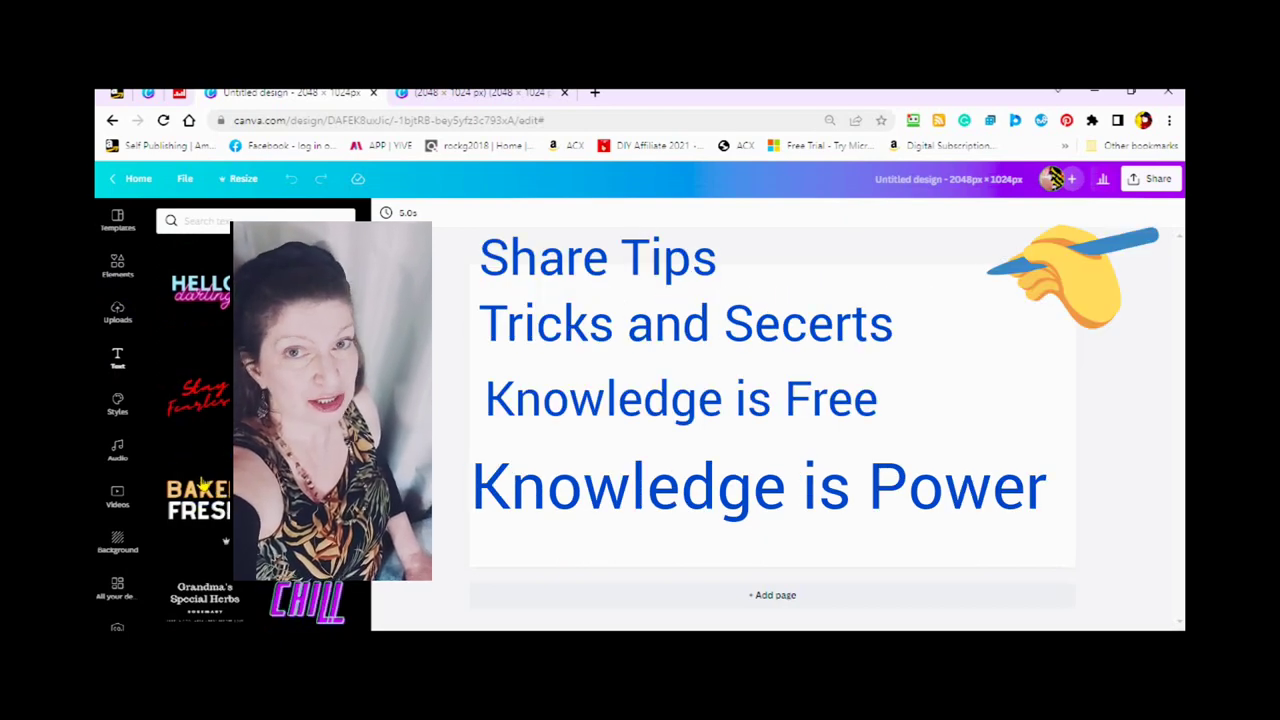
pyautogui.scroll(-3, 203, 485)
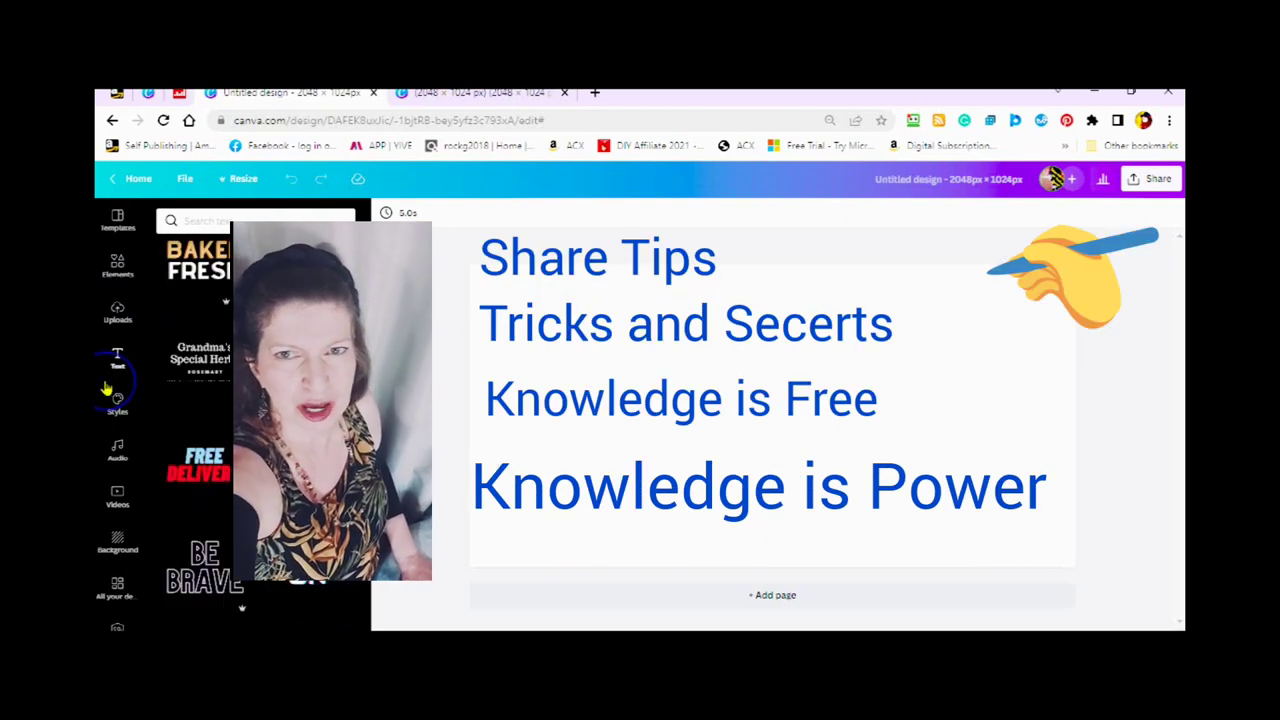
pyautogui.click(117, 412)
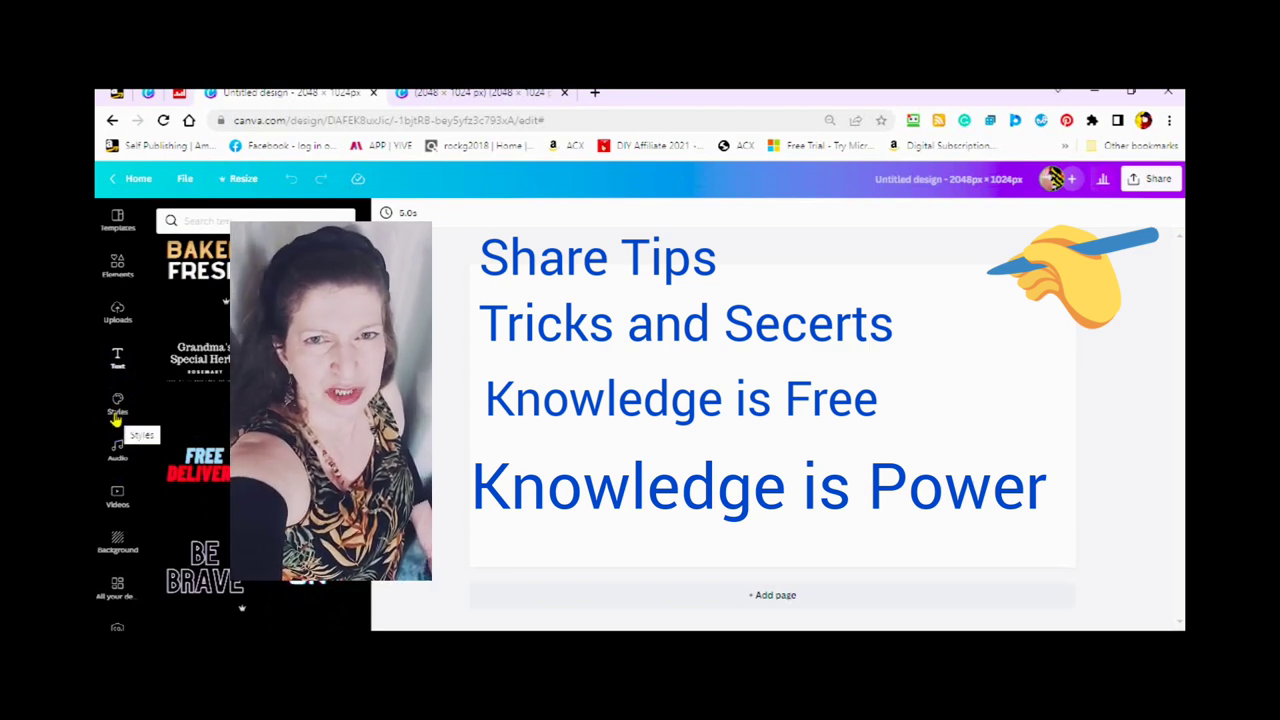
# Try the green and red brand colours and scroll through the colour palettes
pyautogui.click(116, 410)
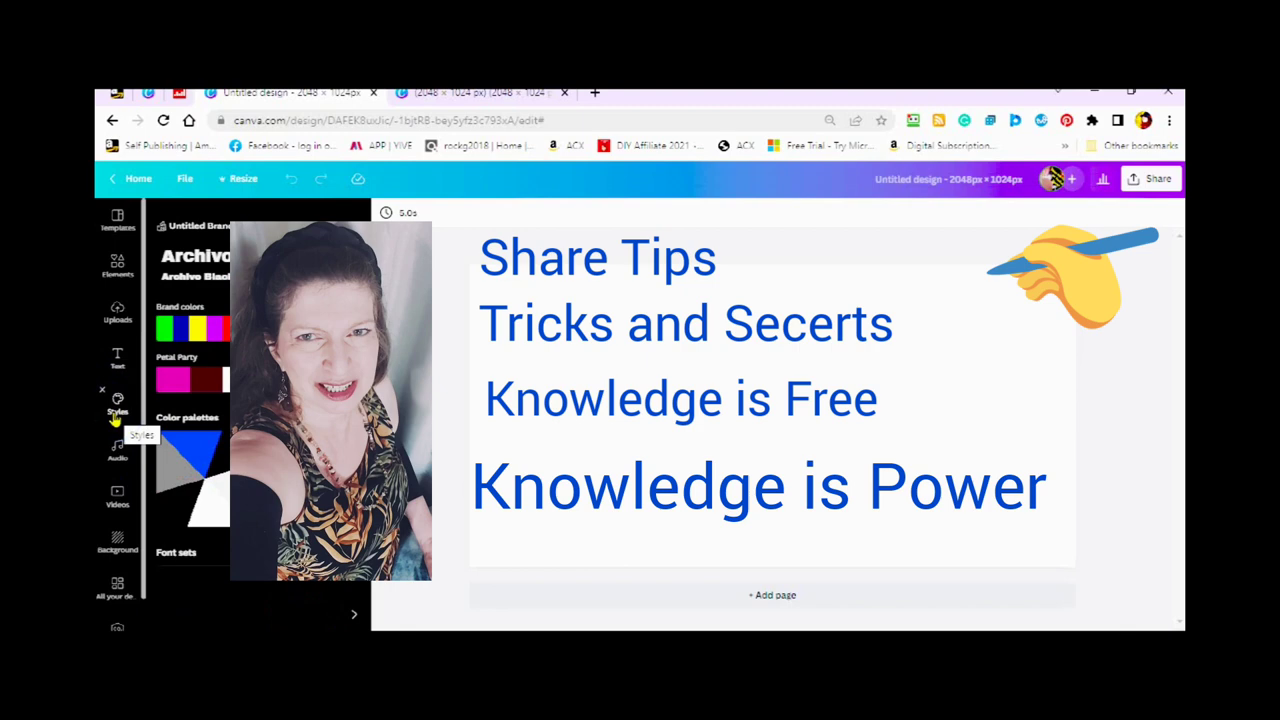
pyautogui.click(165, 328)
pyautogui.click(221, 328)
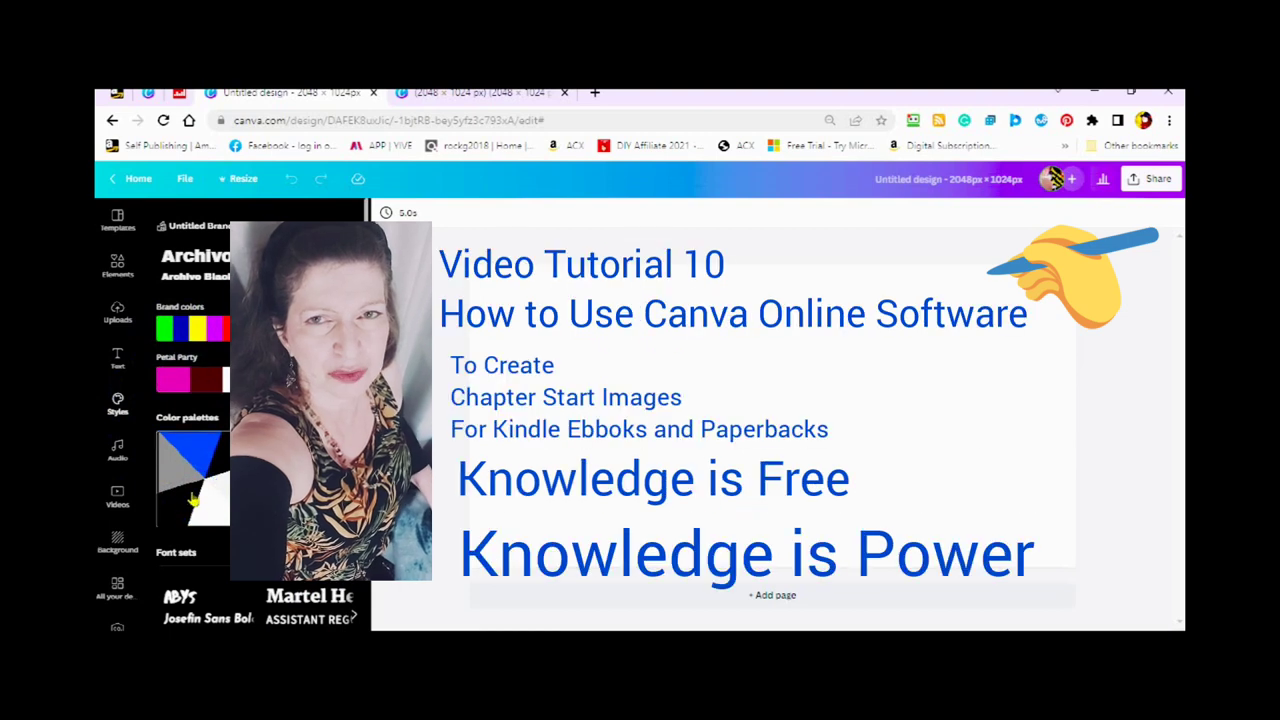
pyautogui.scroll(-3, 195, 450)
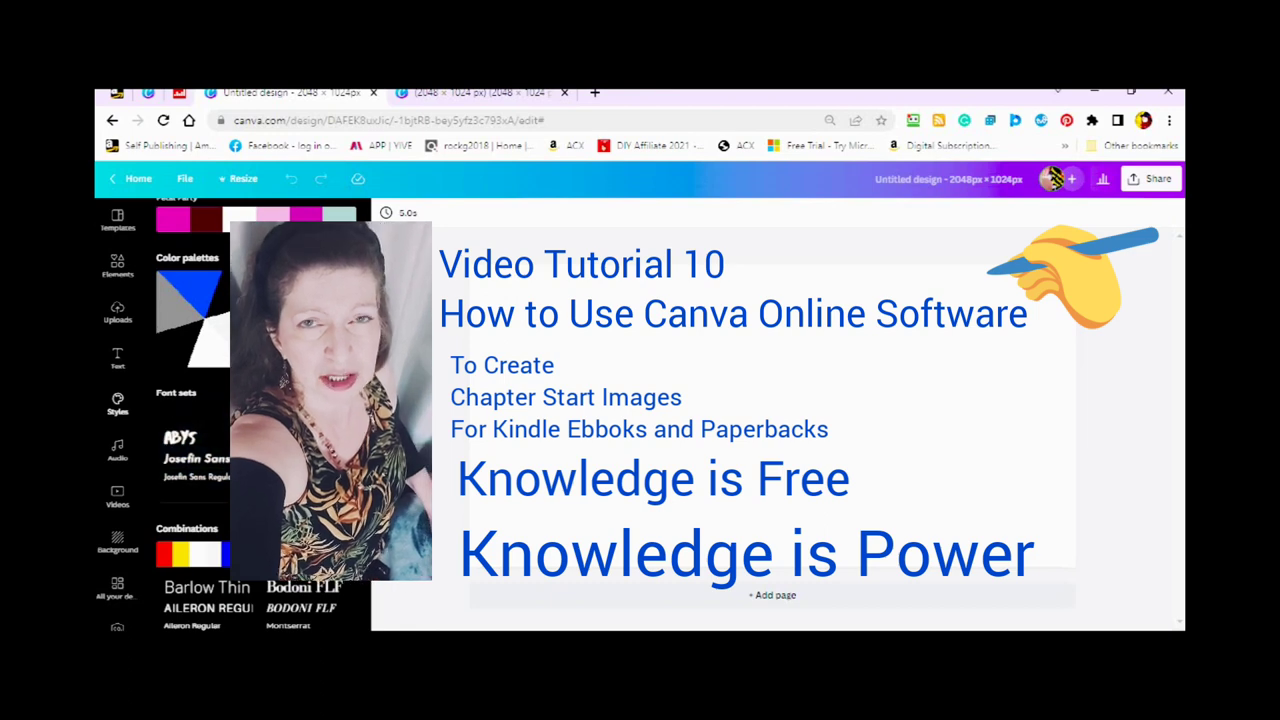
pyautogui.scroll(-3, 205, 590)
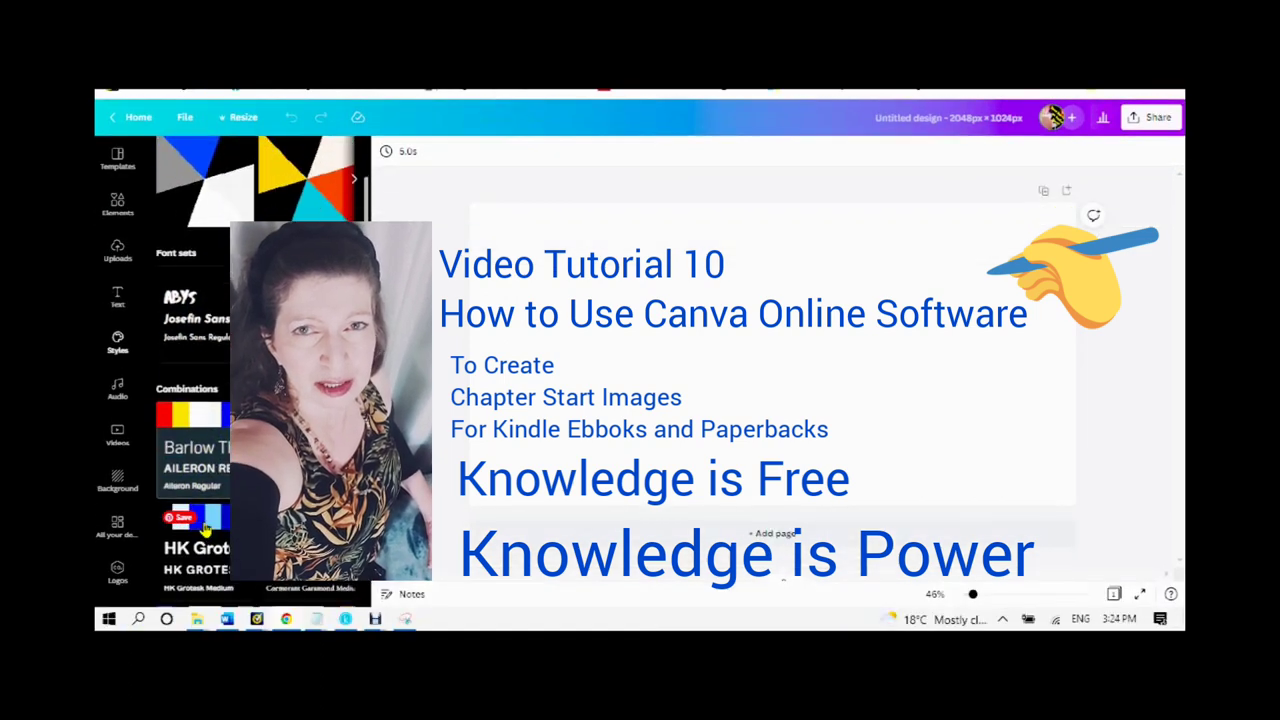
pyautogui.scroll(-2, 205, 530)
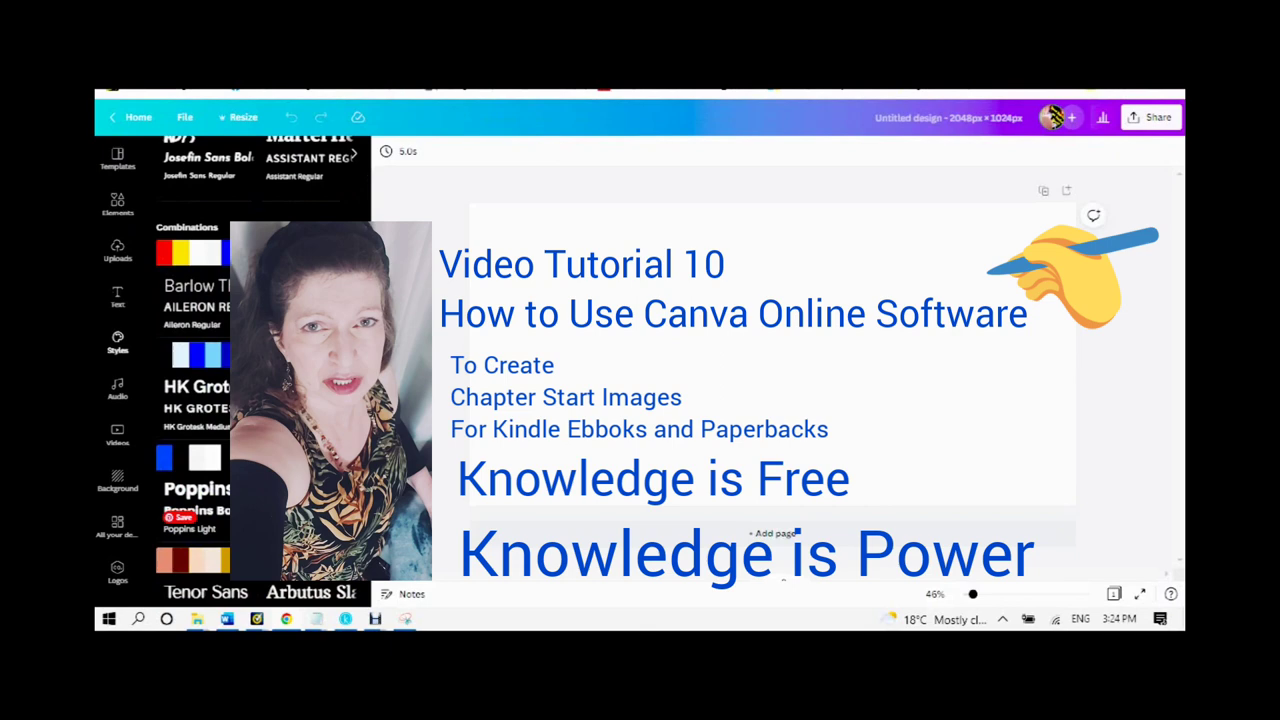
pyautogui.scroll(-3, 195, 505)
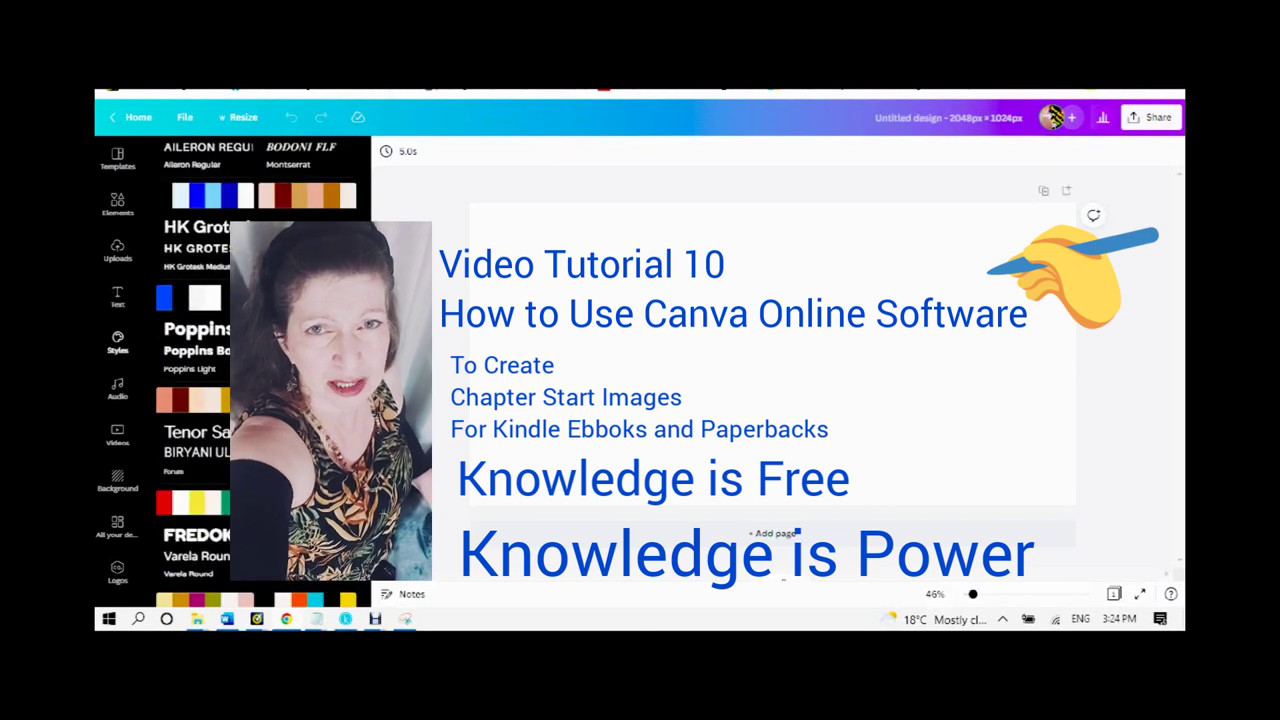
# Browse the audio library and preview a few recently used music tracks
pyautogui.click(116, 393)
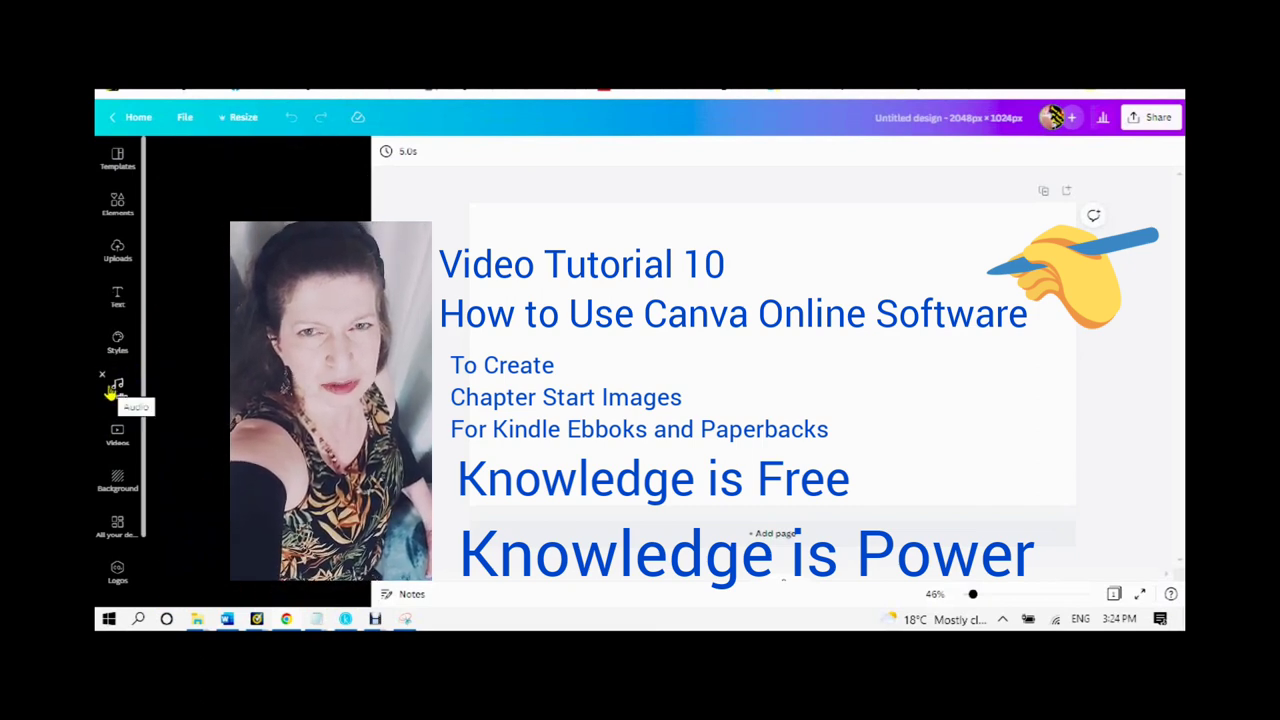
pyautogui.click(113, 388)
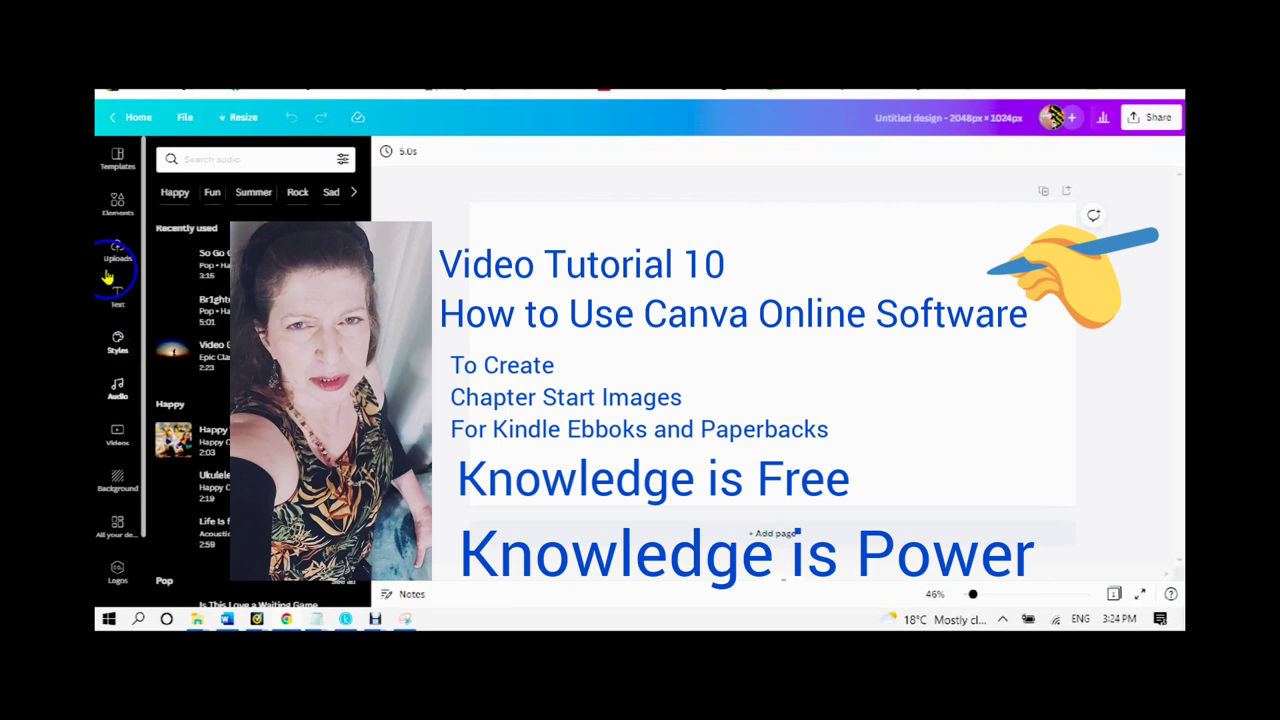
pyautogui.click(210, 287)
pyautogui.click(166, 258)
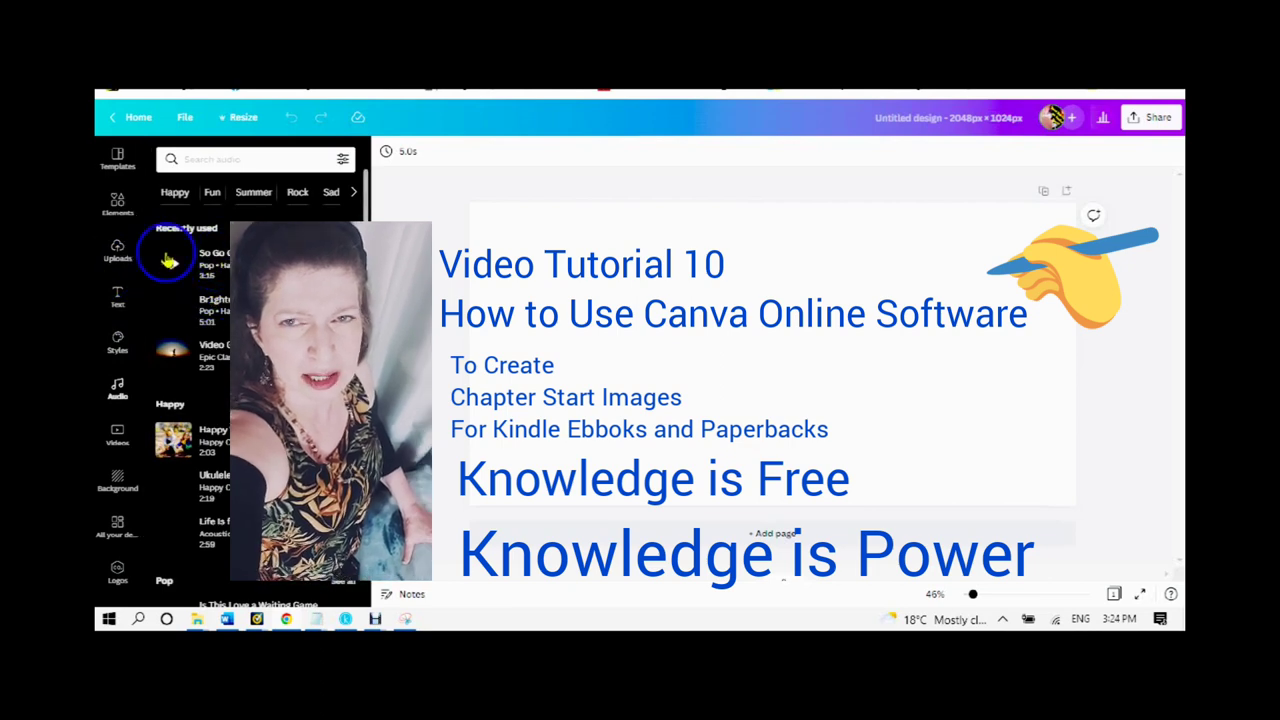
pyautogui.click(173, 264)
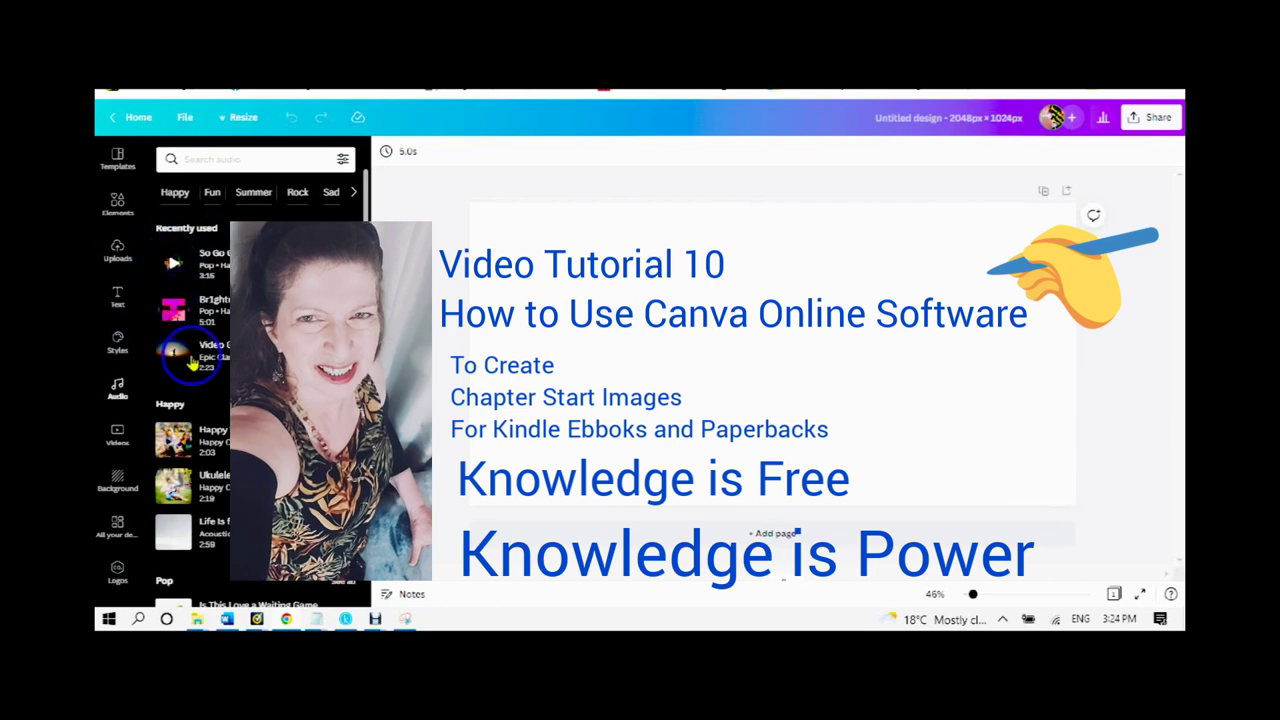
pyautogui.click(170, 503)
pyautogui.scroll(-4, 168, 498)
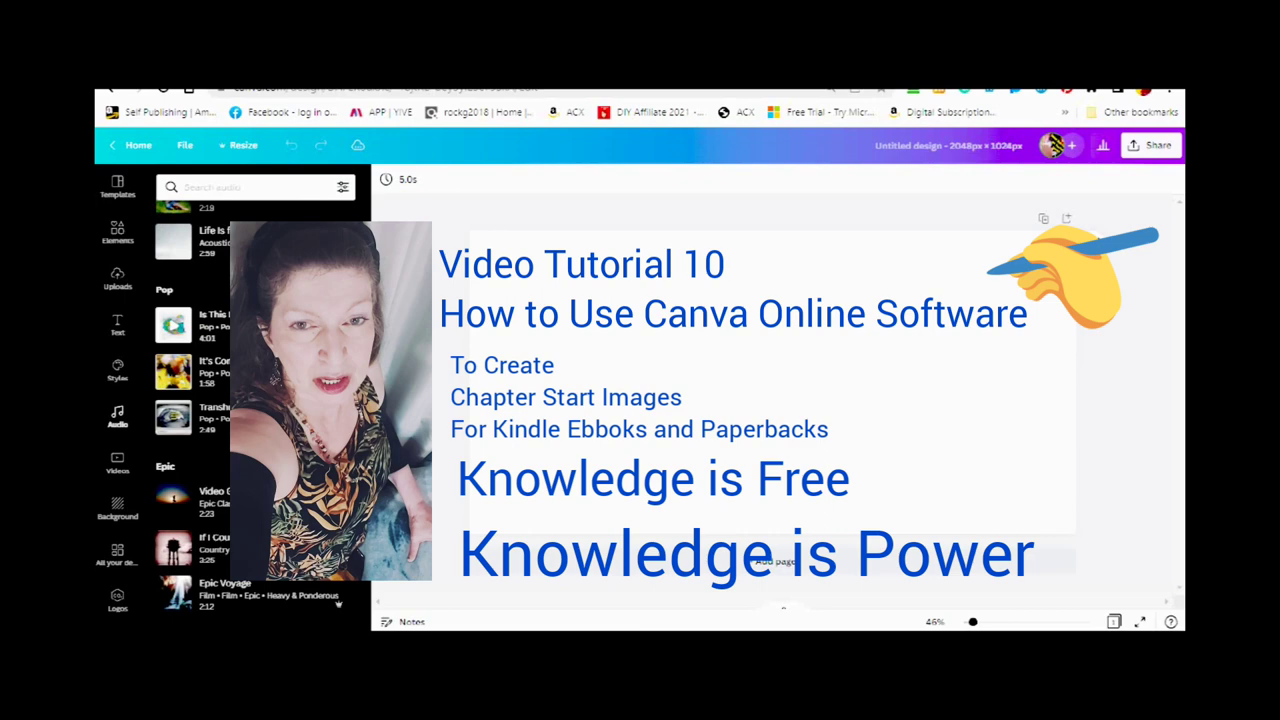
pyautogui.scroll(-3, 338, 603)
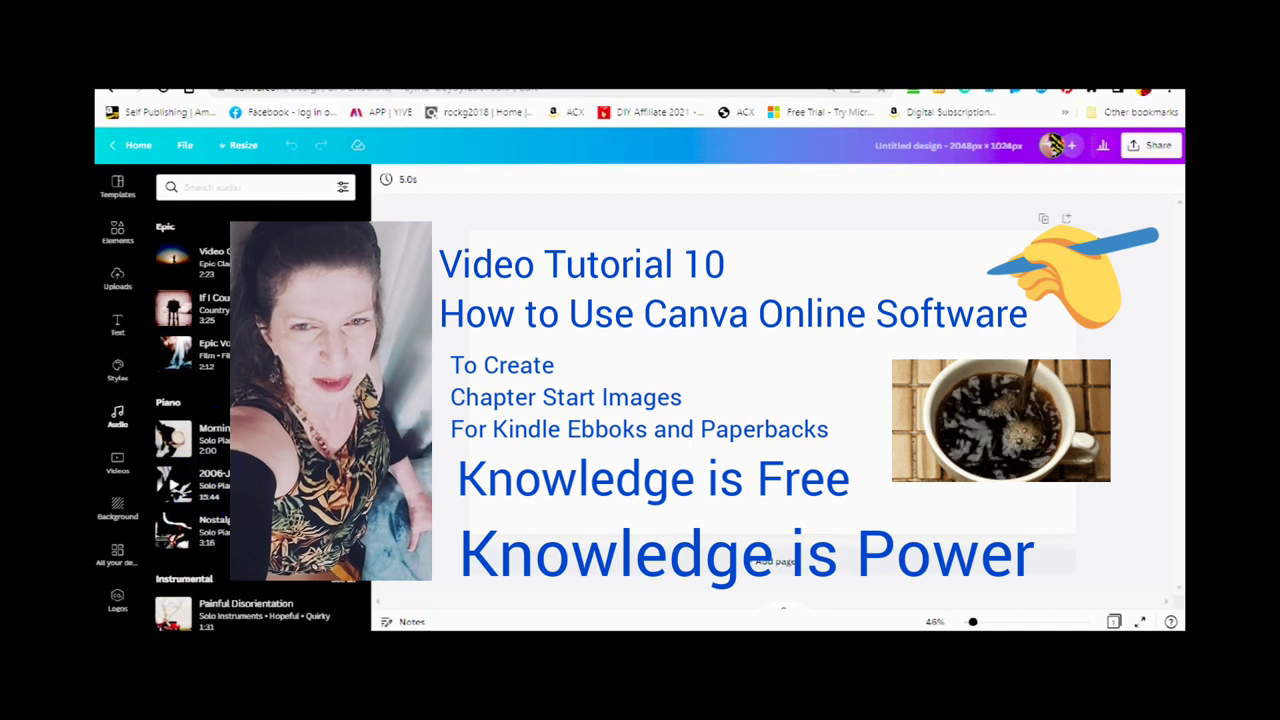
pyautogui.scroll(-2, 215, 520)
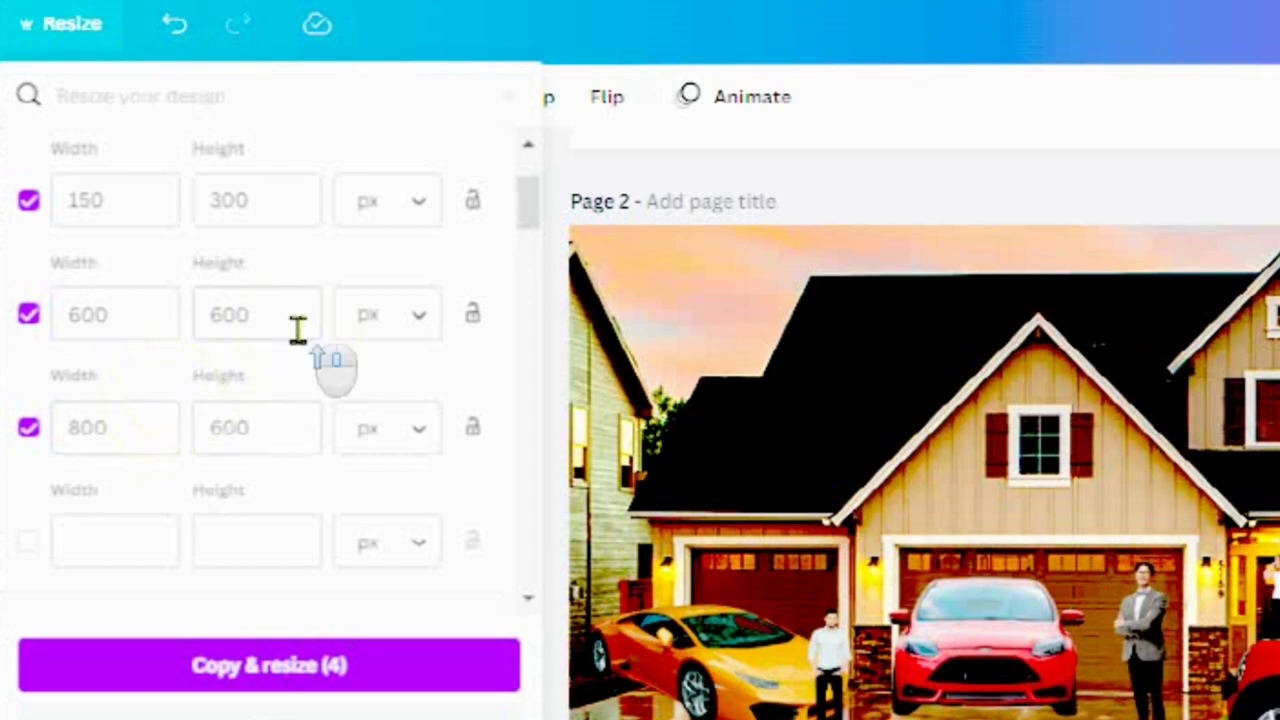
# Change the first custom size from 2048×1024 to 2048×1023 pixels
pyautogui.scroll(1, 297, 331)
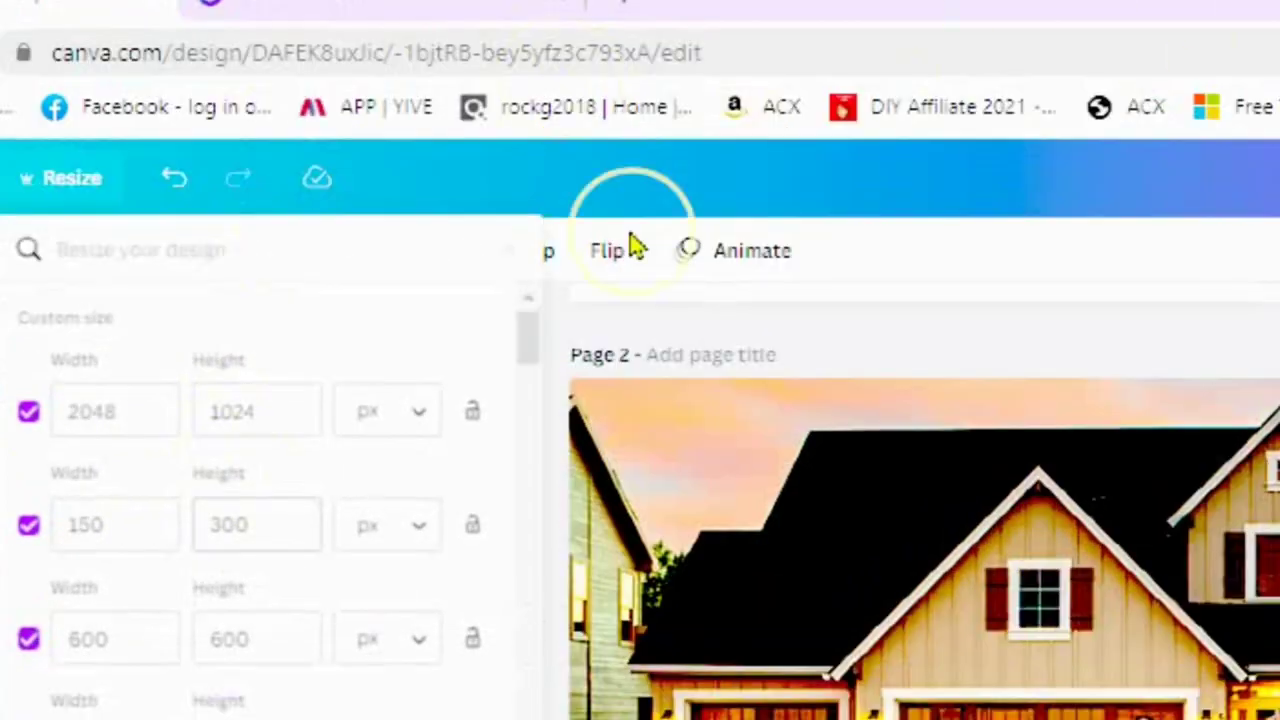
pyautogui.scroll(-2, 83, 425)
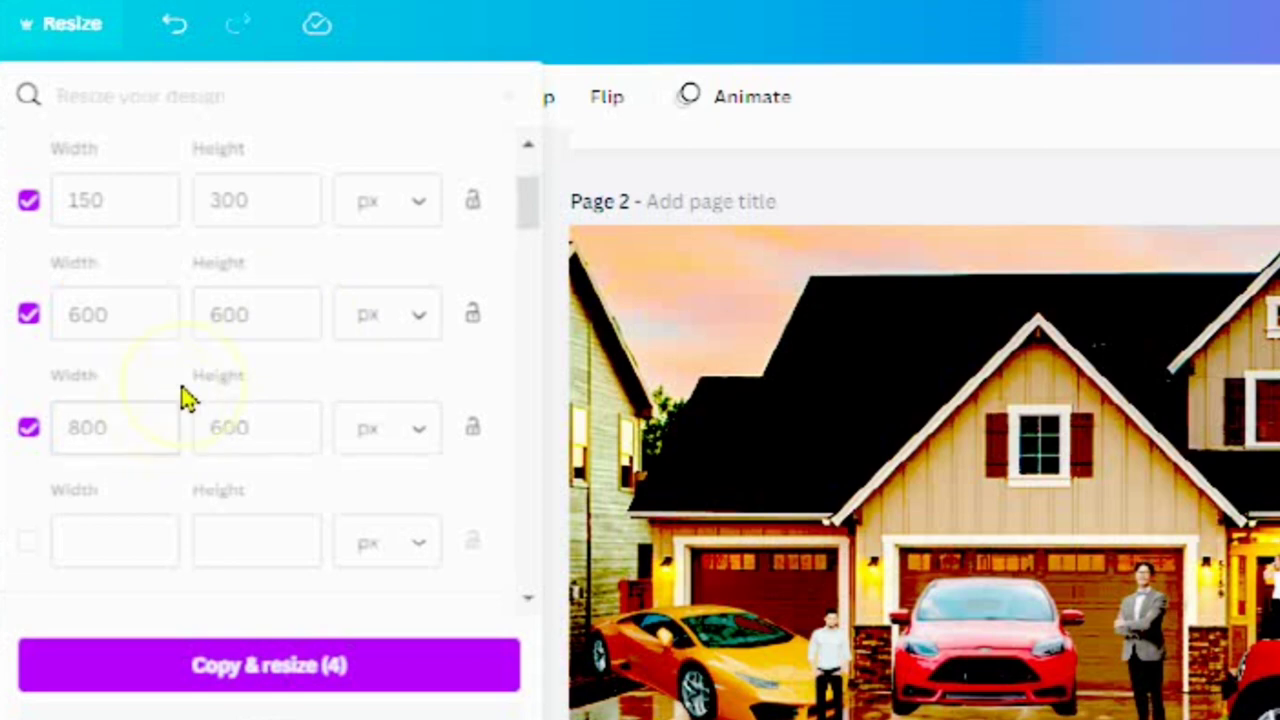
pyautogui.scroll(1, 298, 330)
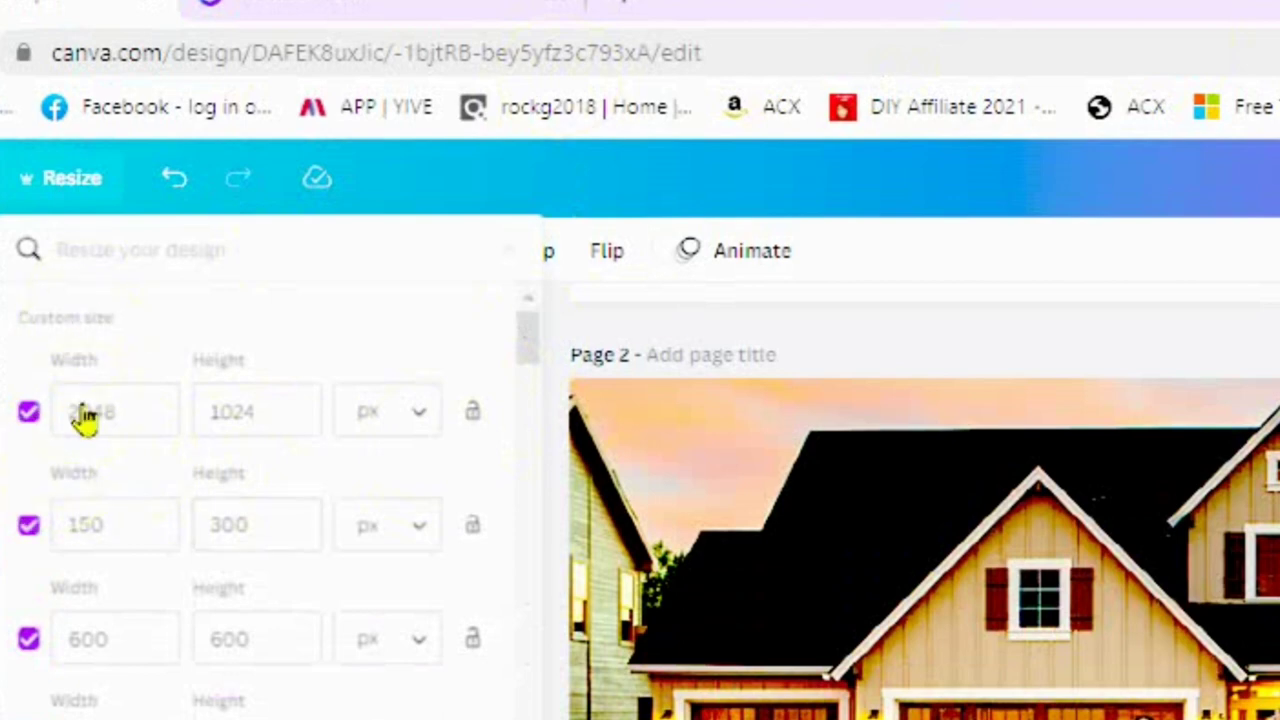
pyautogui.click(60, 418)
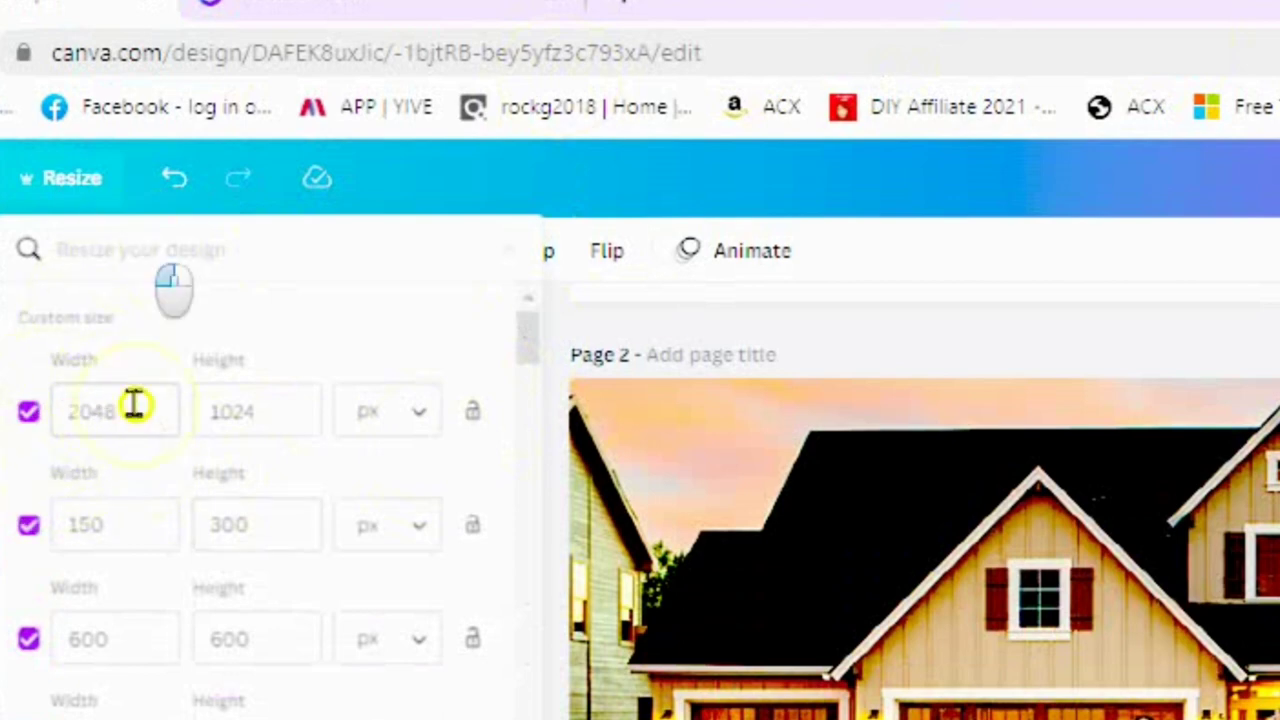
pyautogui.hotkey('ctrl', 'a')
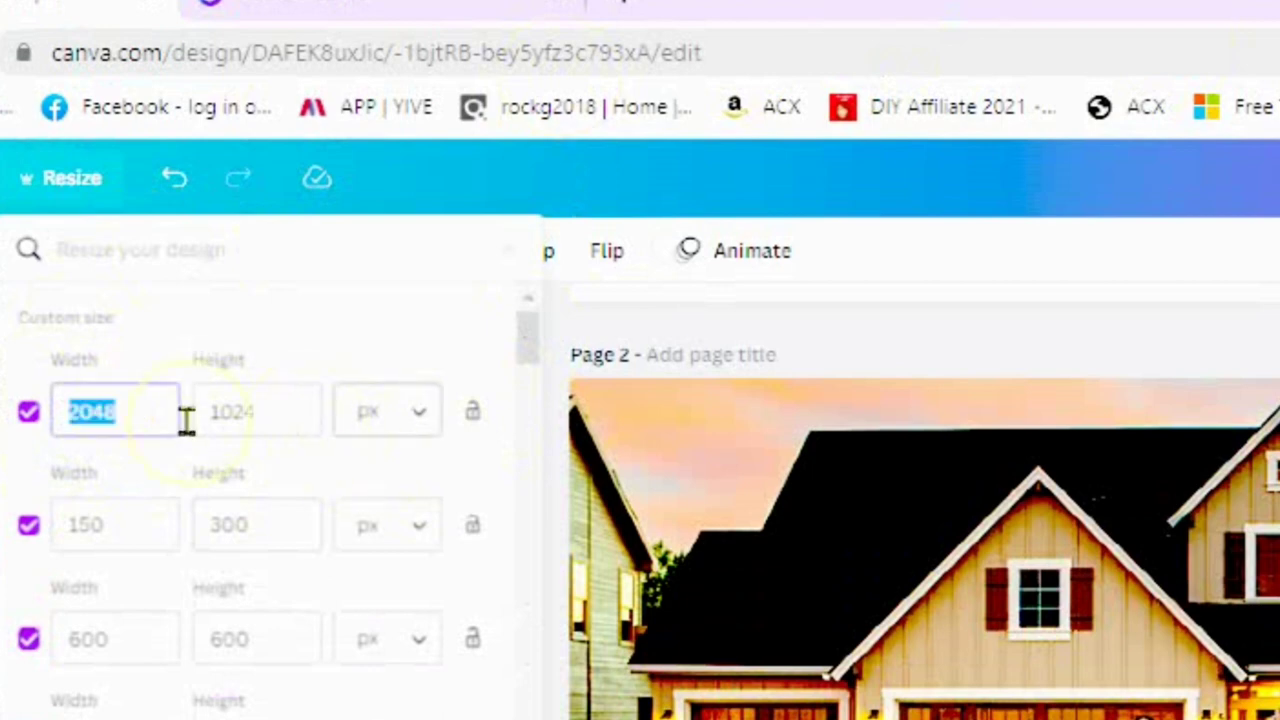
pyautogui.click(308, 408)
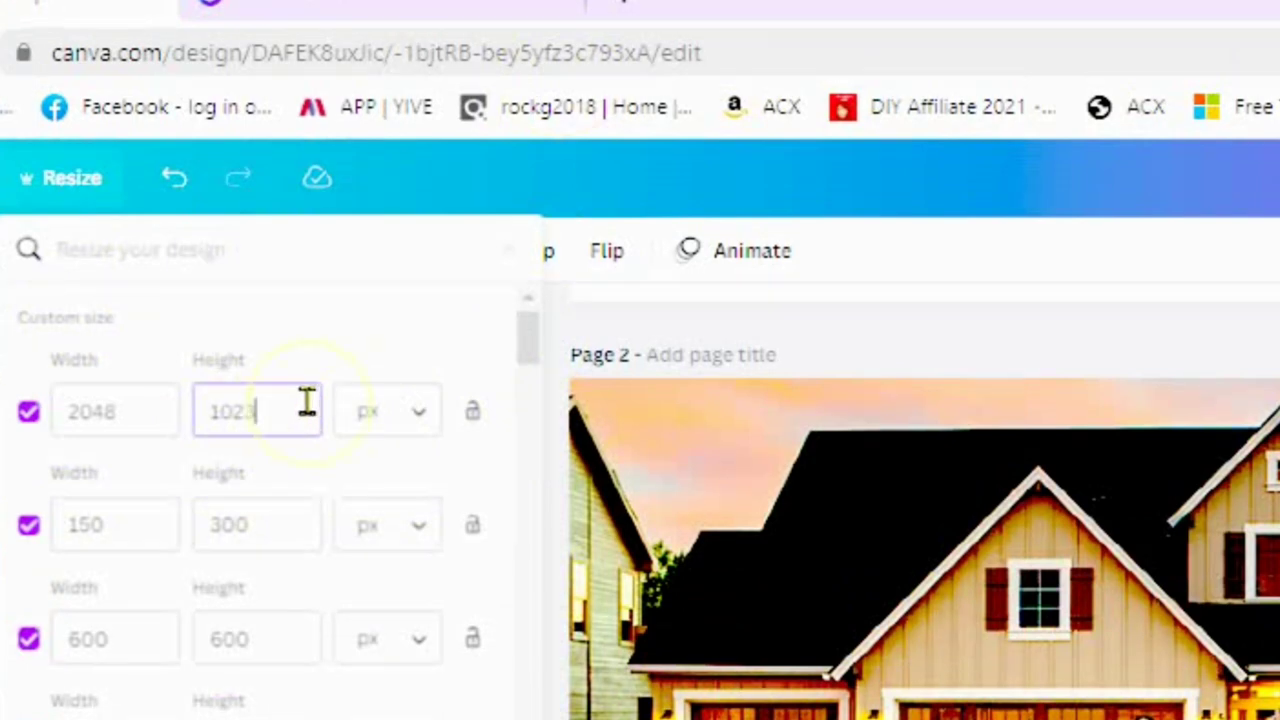
# Review the width and height fields of the 150×300, 600×600 and 800×600 sizes
pyautogui.click(110, 530)
pyautogui.click(268, 520)
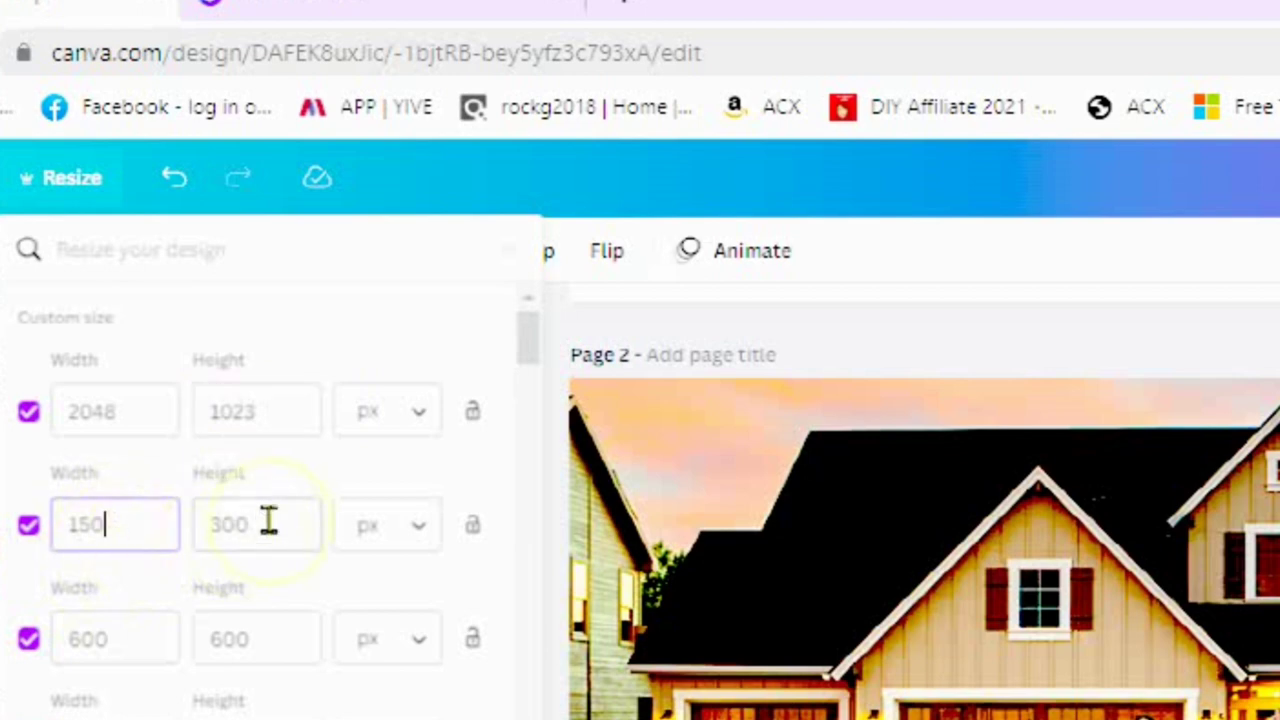
pyautogui.click(268, 520)
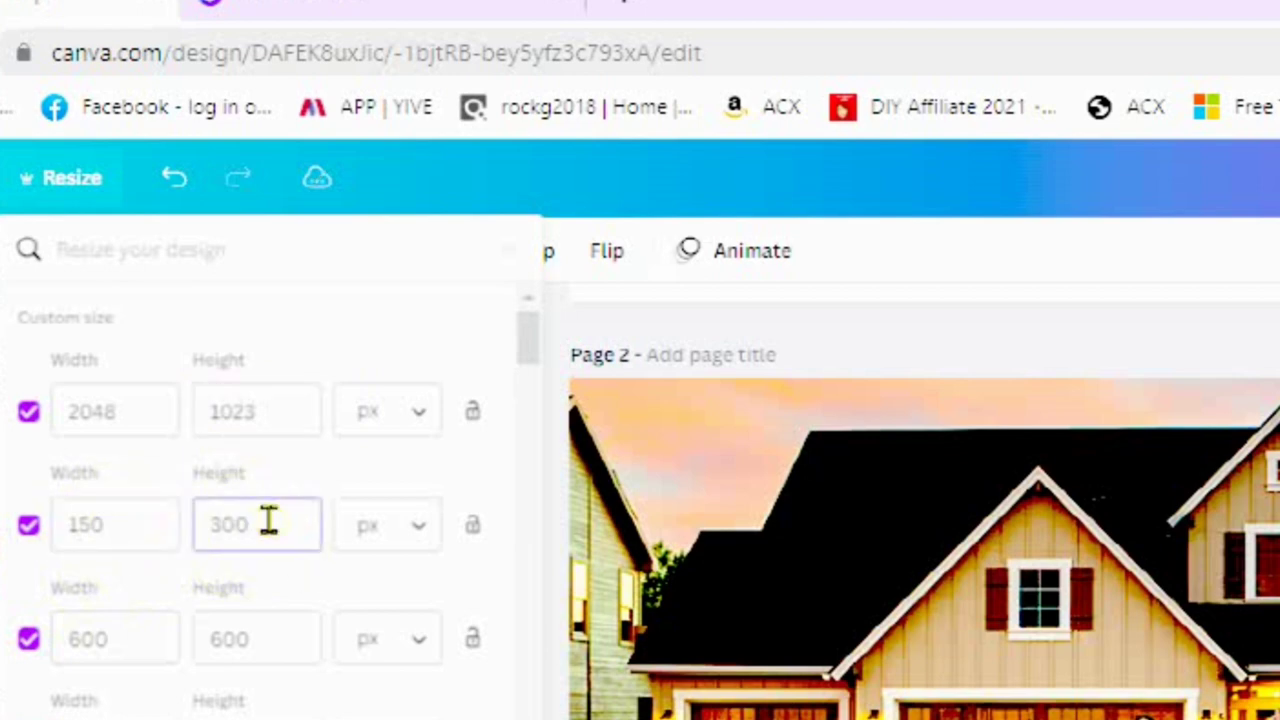
pyautogui.click(117, 640)
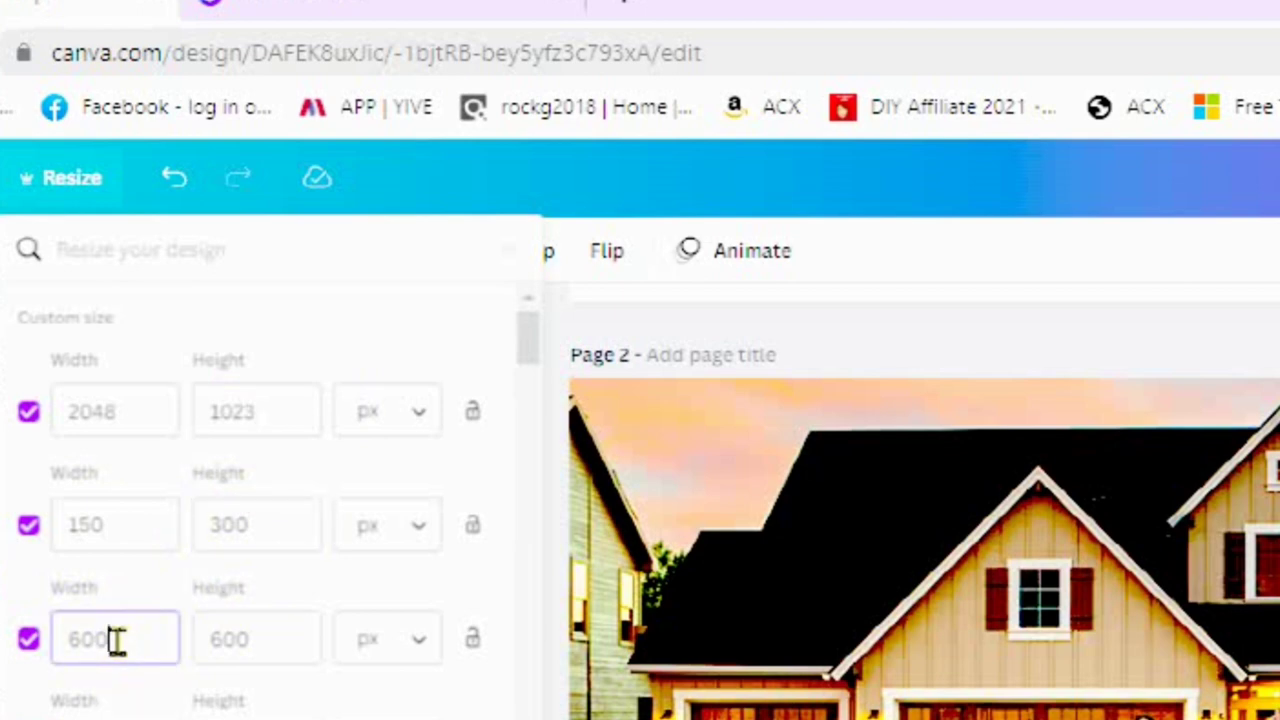
pyautogui.click(258, 634)
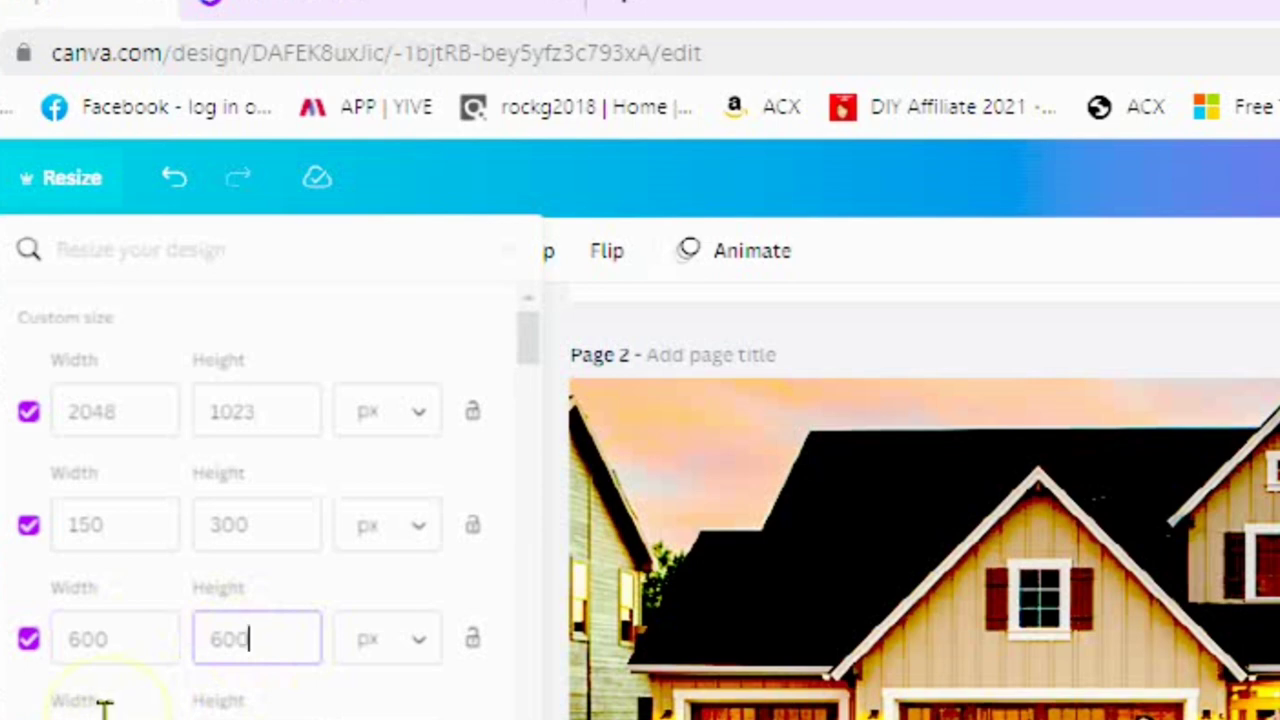
pyautogui.scroll(-3, 103, 706)
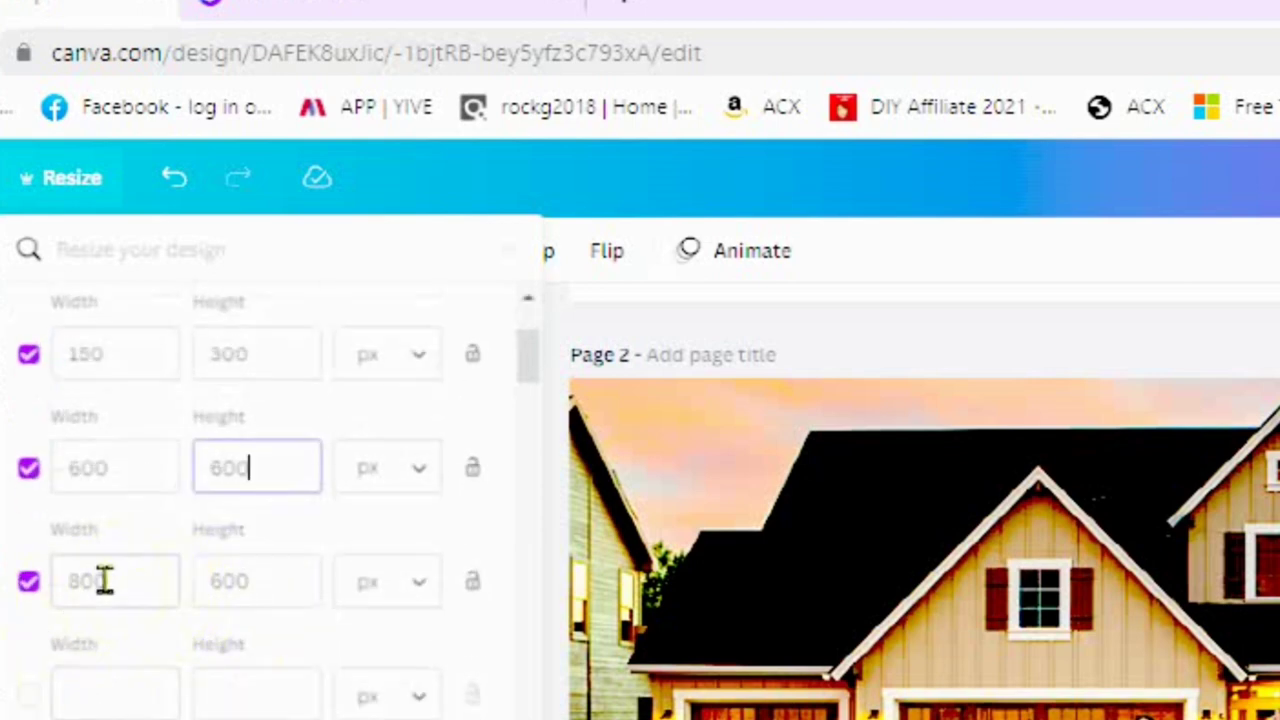
pyautogui.click(104, 580)
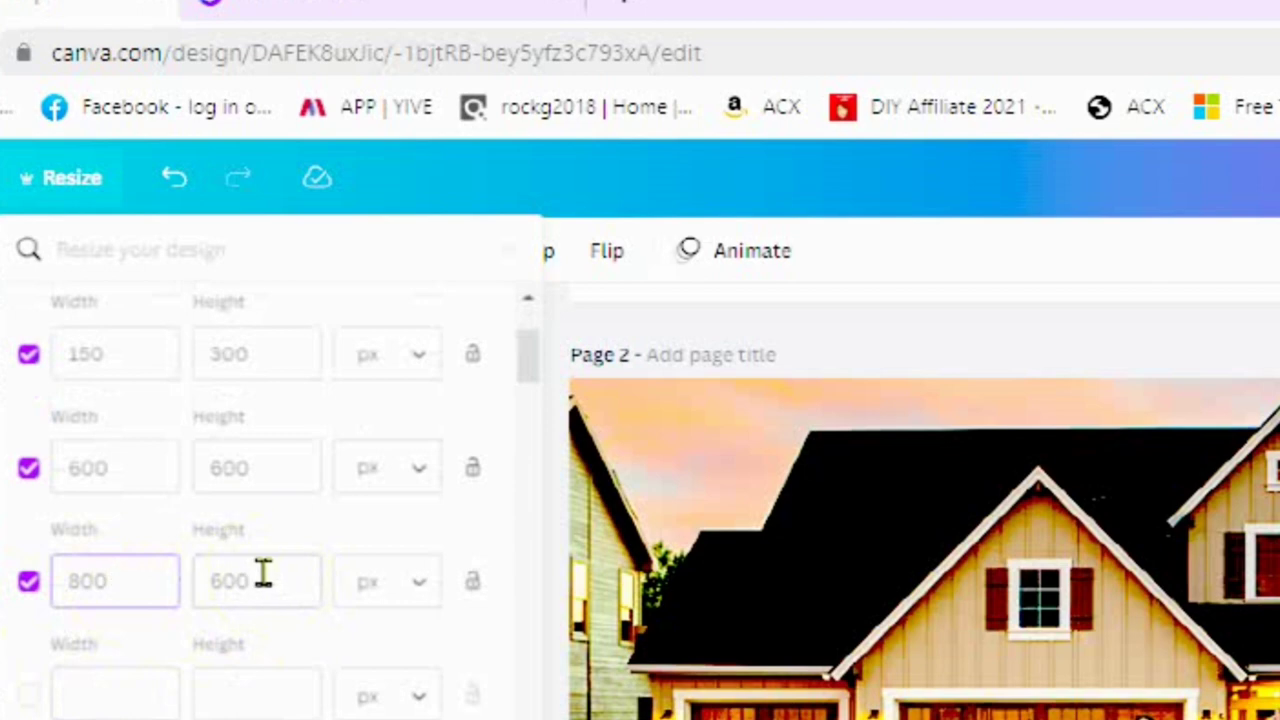
# Finish checking the 800×600 size, create the resized copies, then open Create a design from home
pyautogui.click(258, 578)
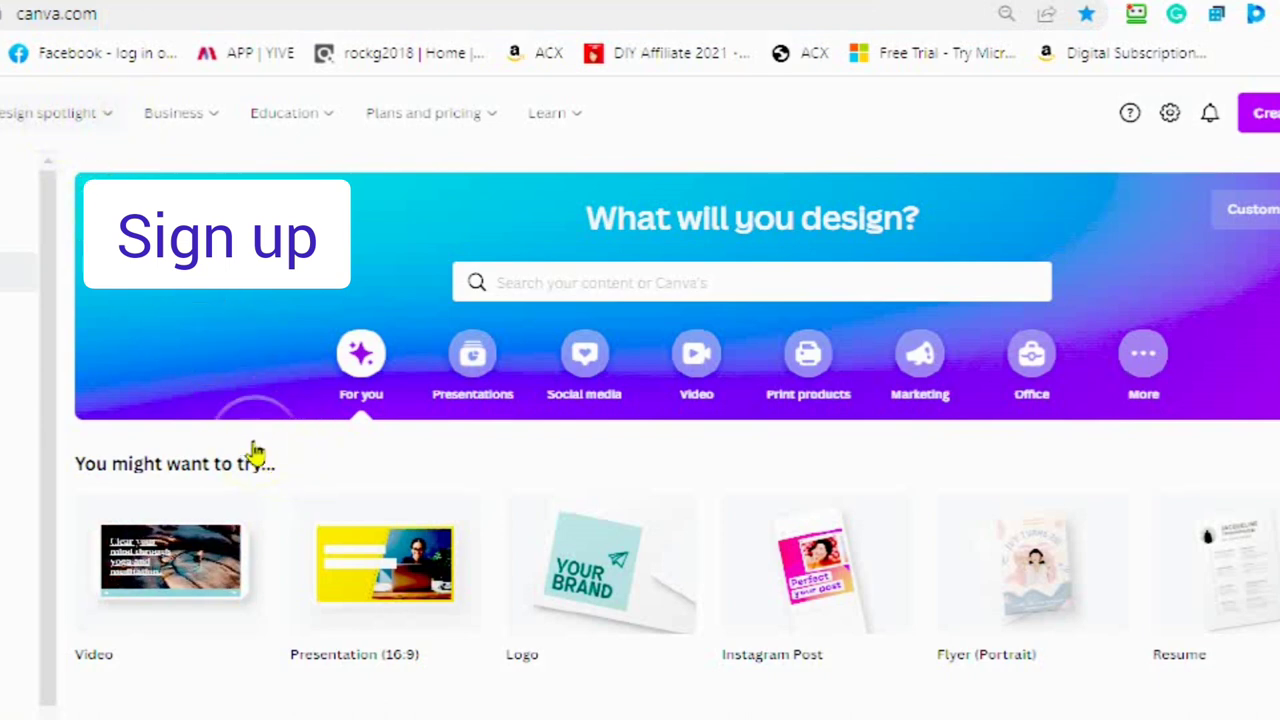
pyautogui.click(200, 566)
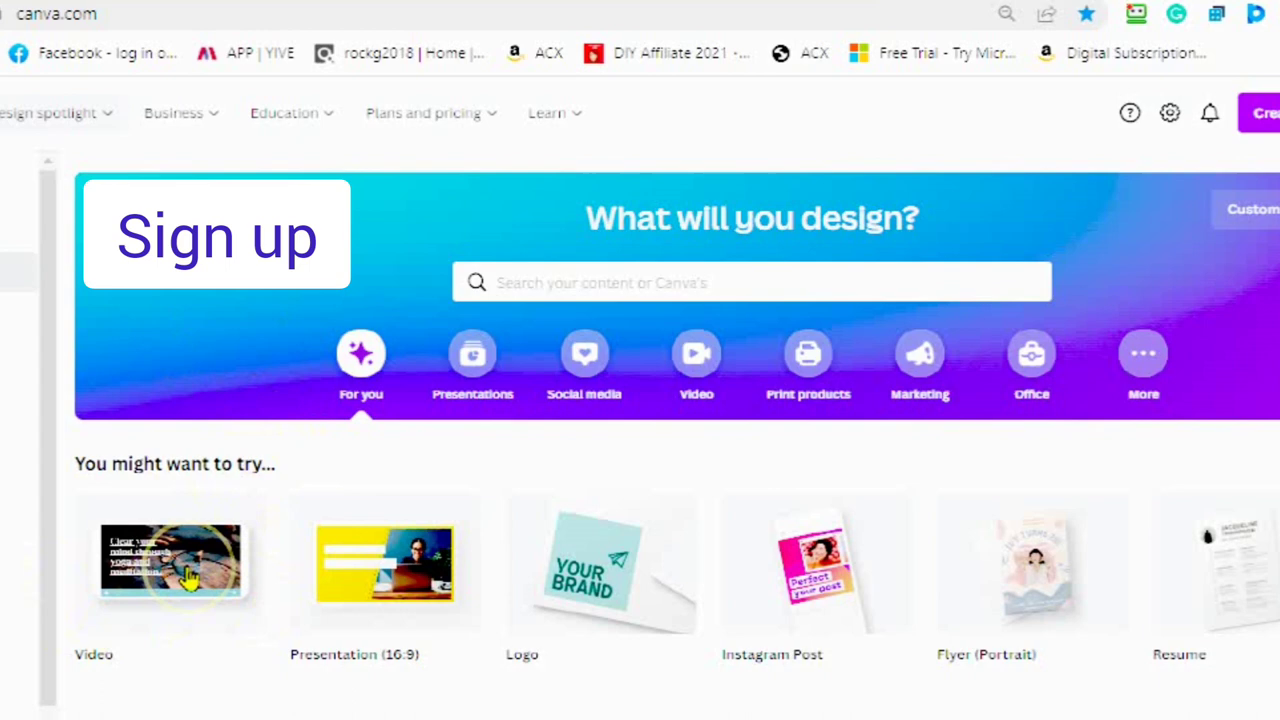
pyautogui.scroll(-3, 215, 575)
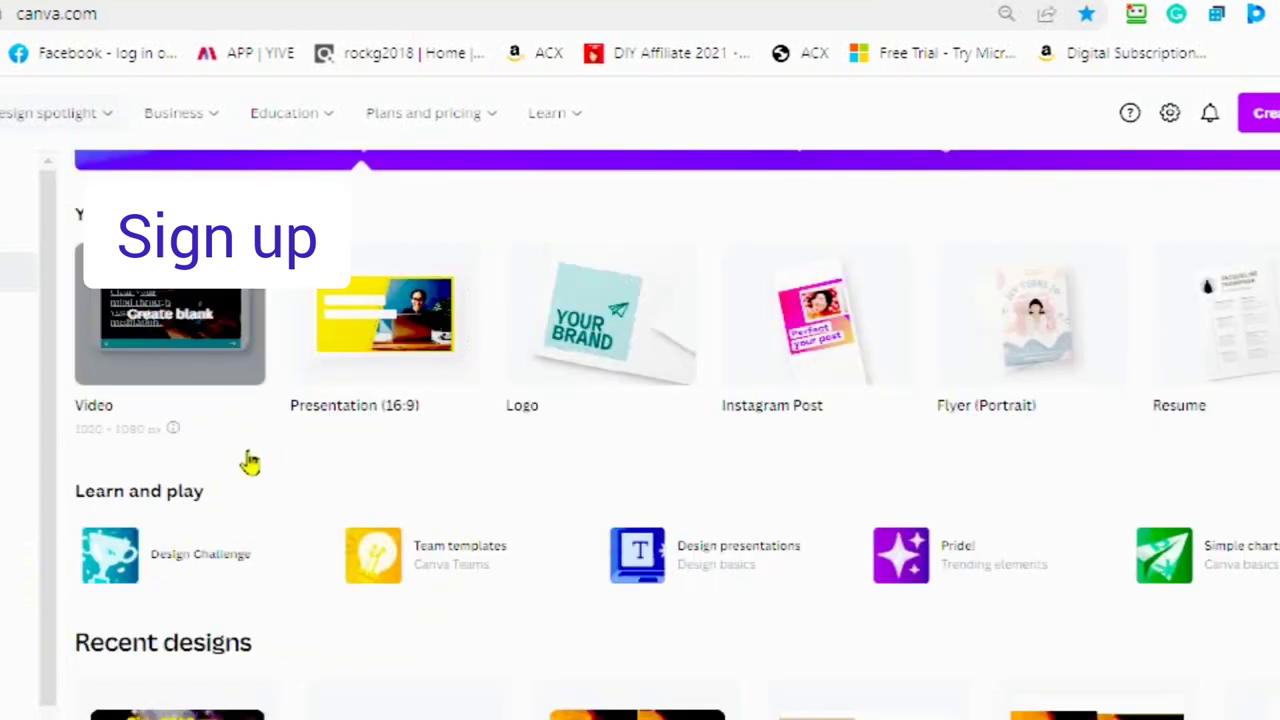
pyautogui.scroll(3, 250, 462)
pyautogui.click(153, 655)
pyautogui.click(162, 483)
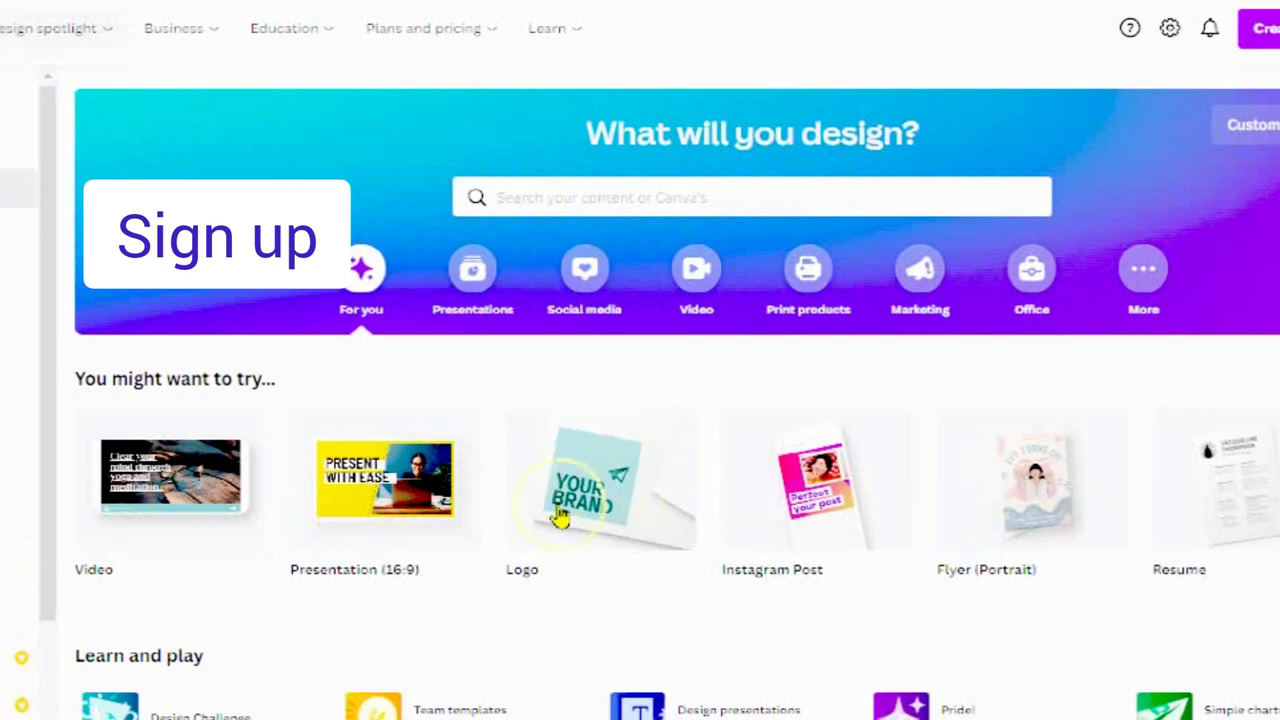
pyautogui.click(836, 490)
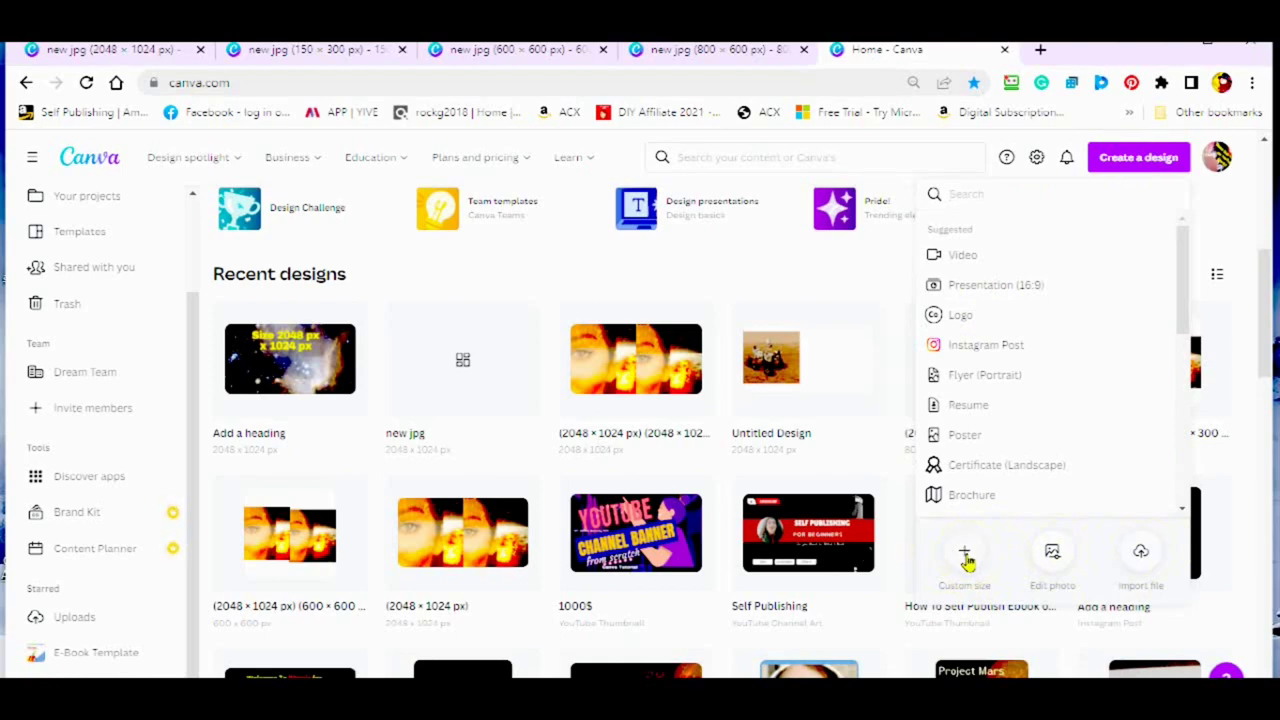
# Enter a custom size of 2048 × 1024 pixels and create the blank design
pyautogui.click(965, 556)
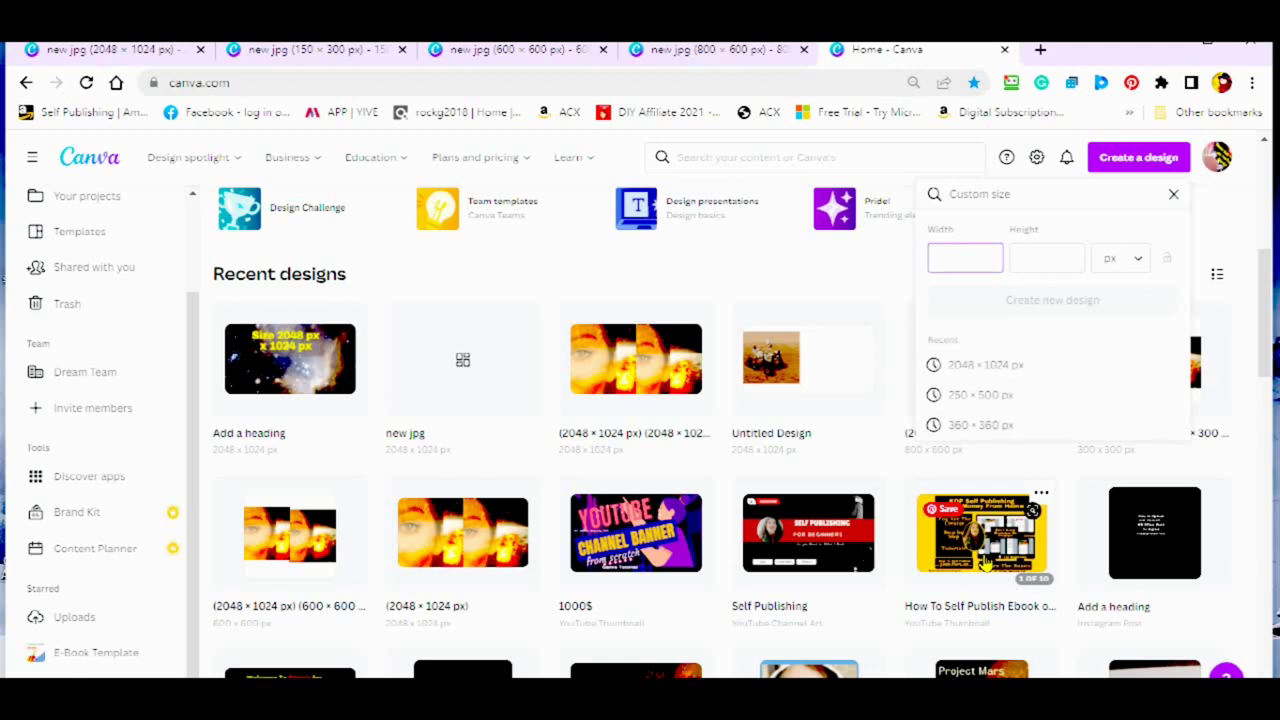
pyautogui.write('2048')
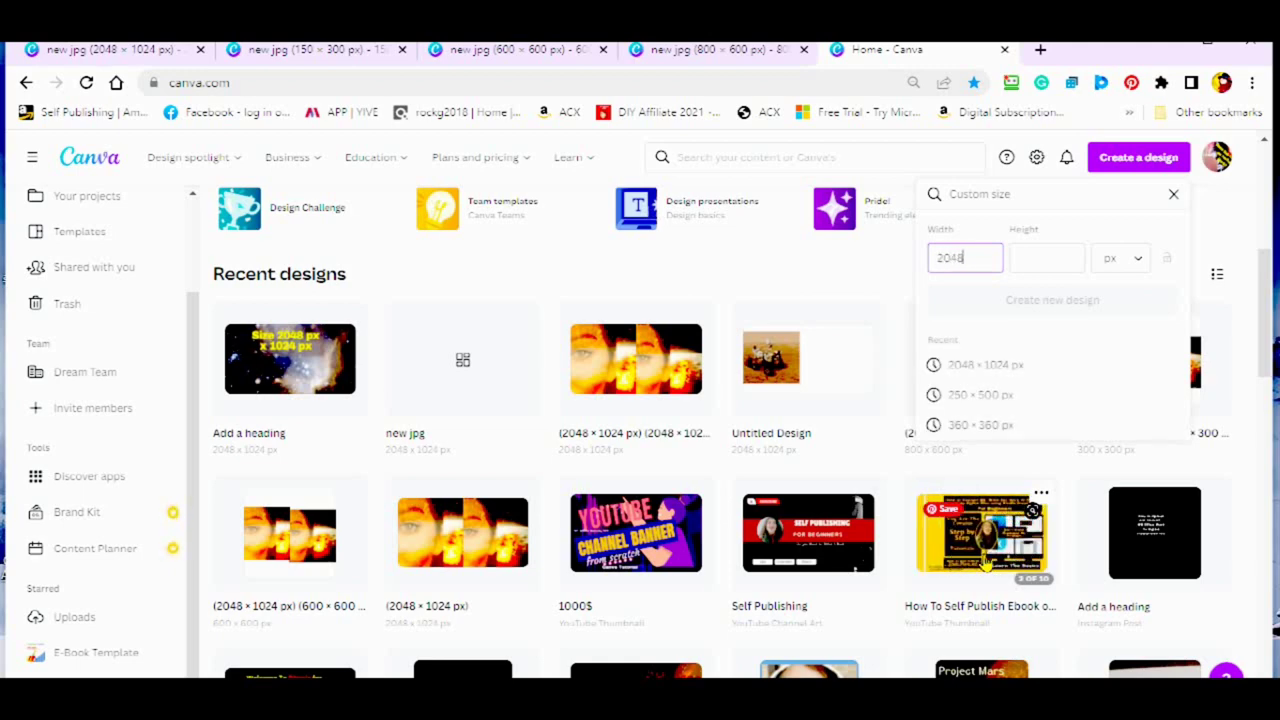
pyautogui.click(1033, 266)
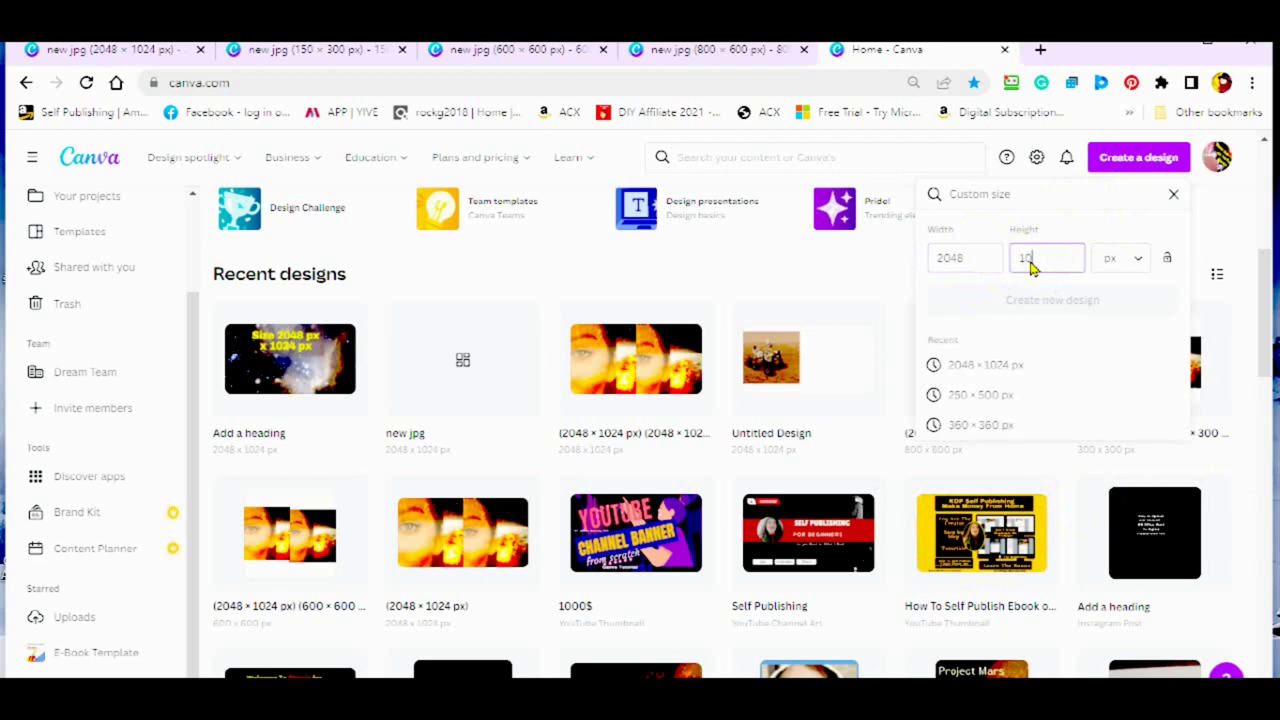
pyautogui.write('1024')
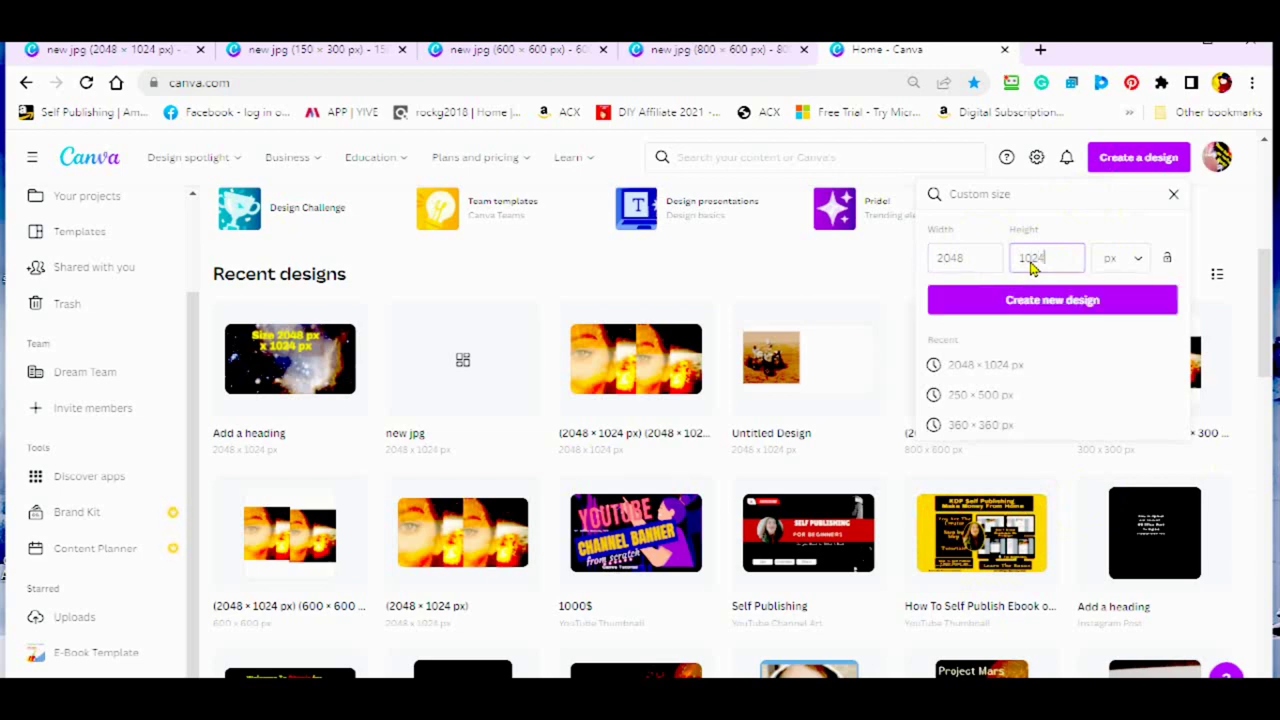
pyautogui.click(1068, 308)
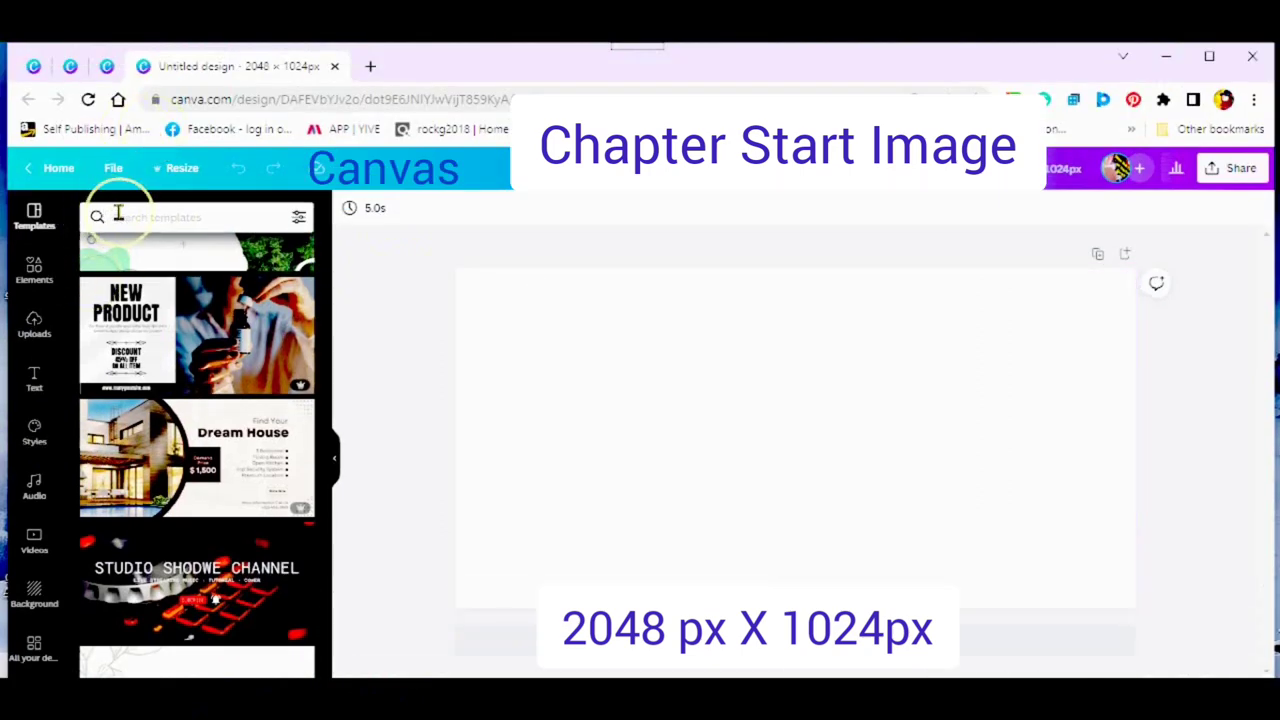
# Apply the Dream House template from the Templates panel, then undo it
pyautogui.click(118, 214)
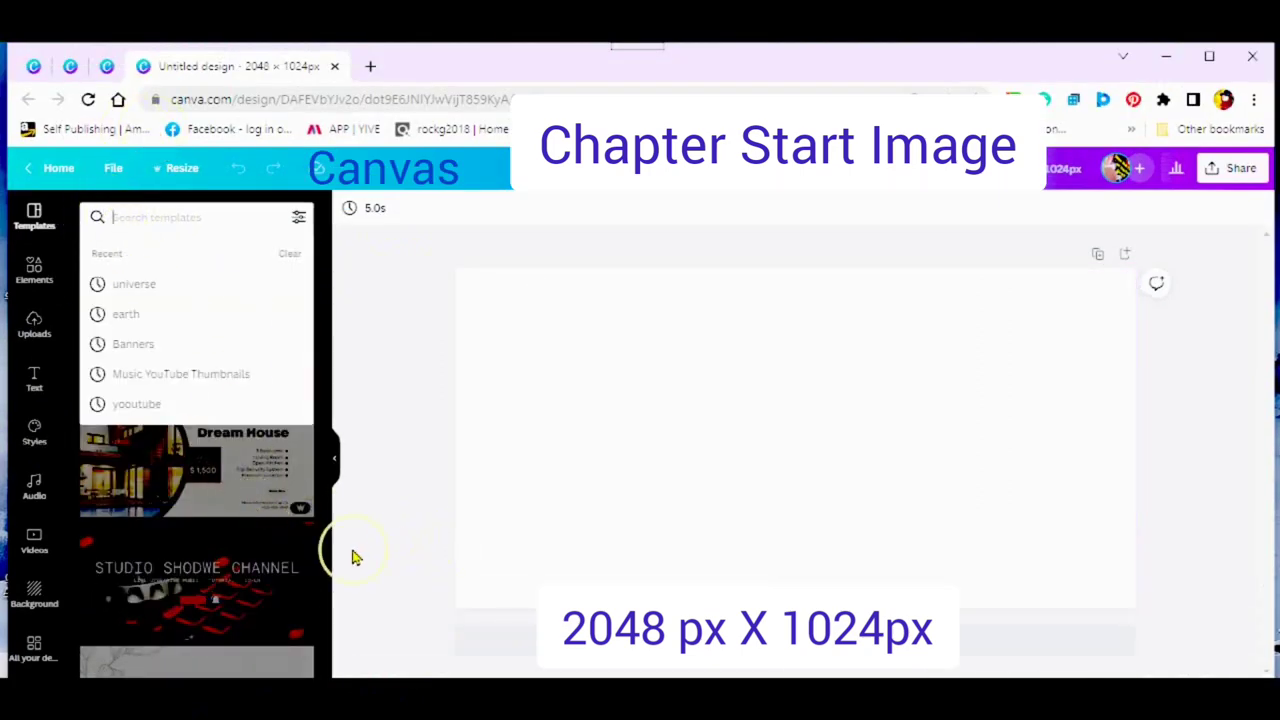
pyautogui.click(352, 558)
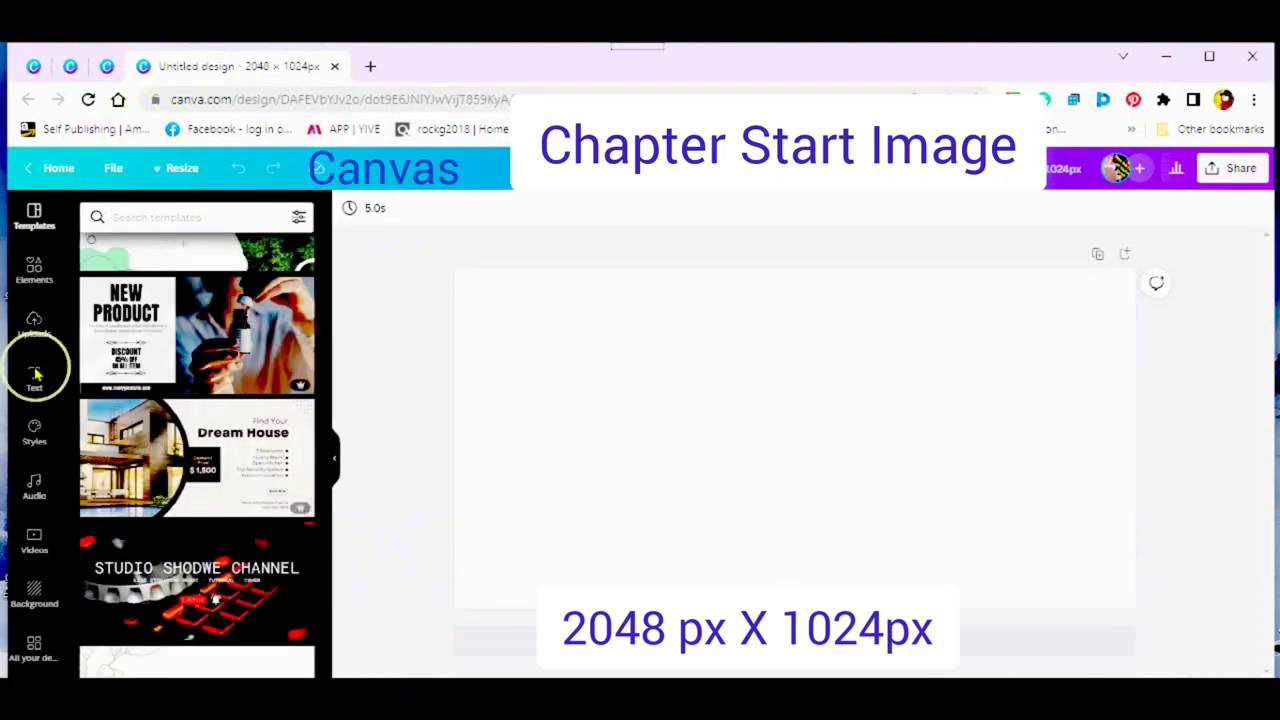
pyautogui.click(175, 460)
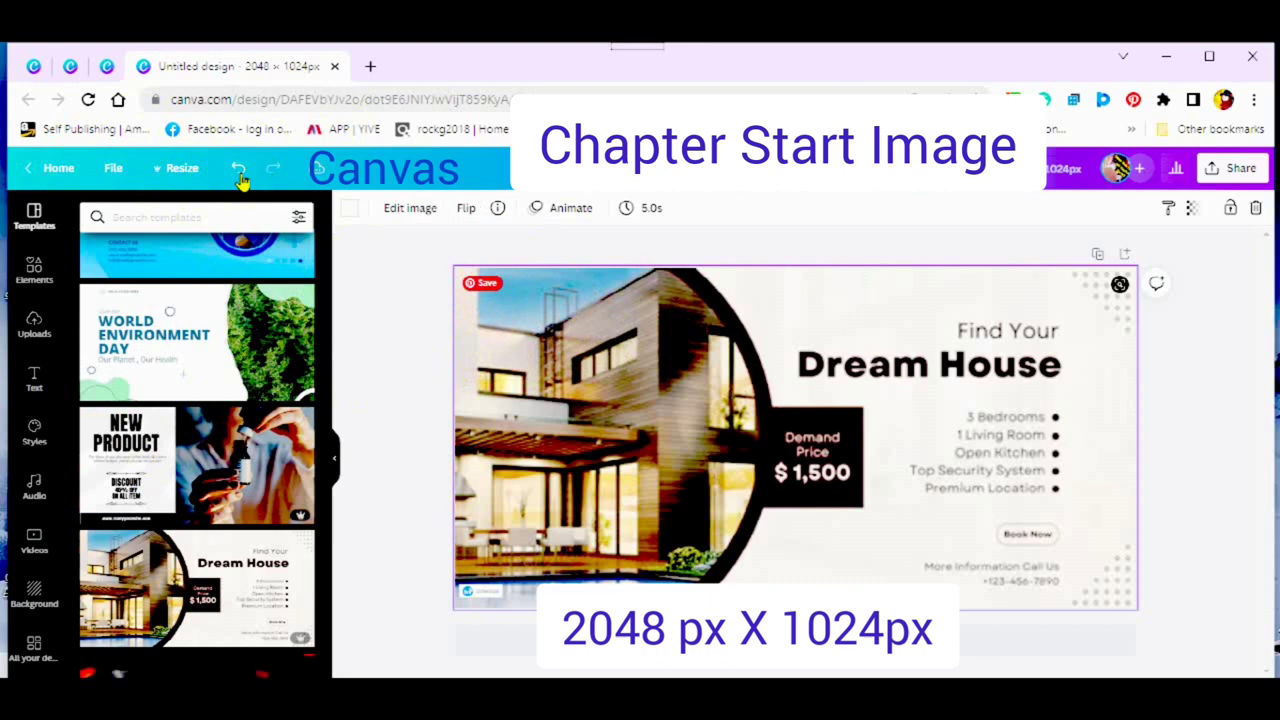
pyautogui.click(238, 170)
pyautogui.click(238, 170)
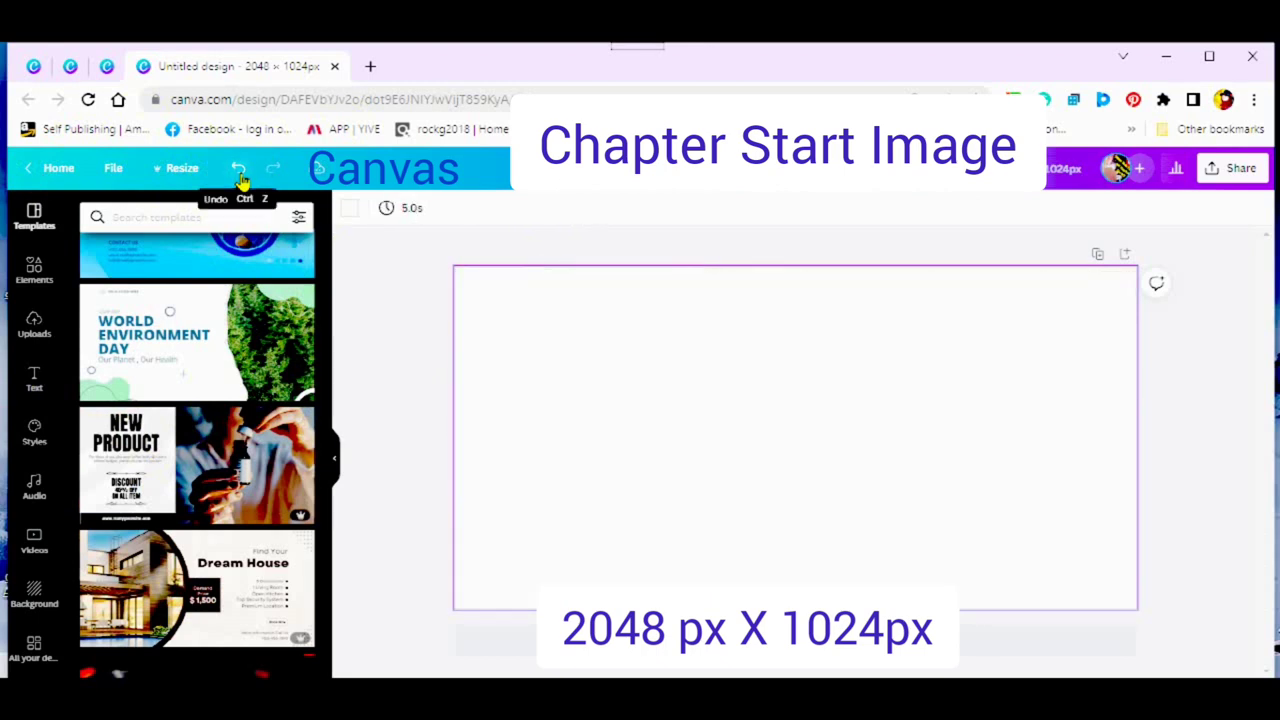
# Fill the canvas with the Perfume Sale template and select its PERFUME heading
pyautogui.scroll(-3, 213, 538)
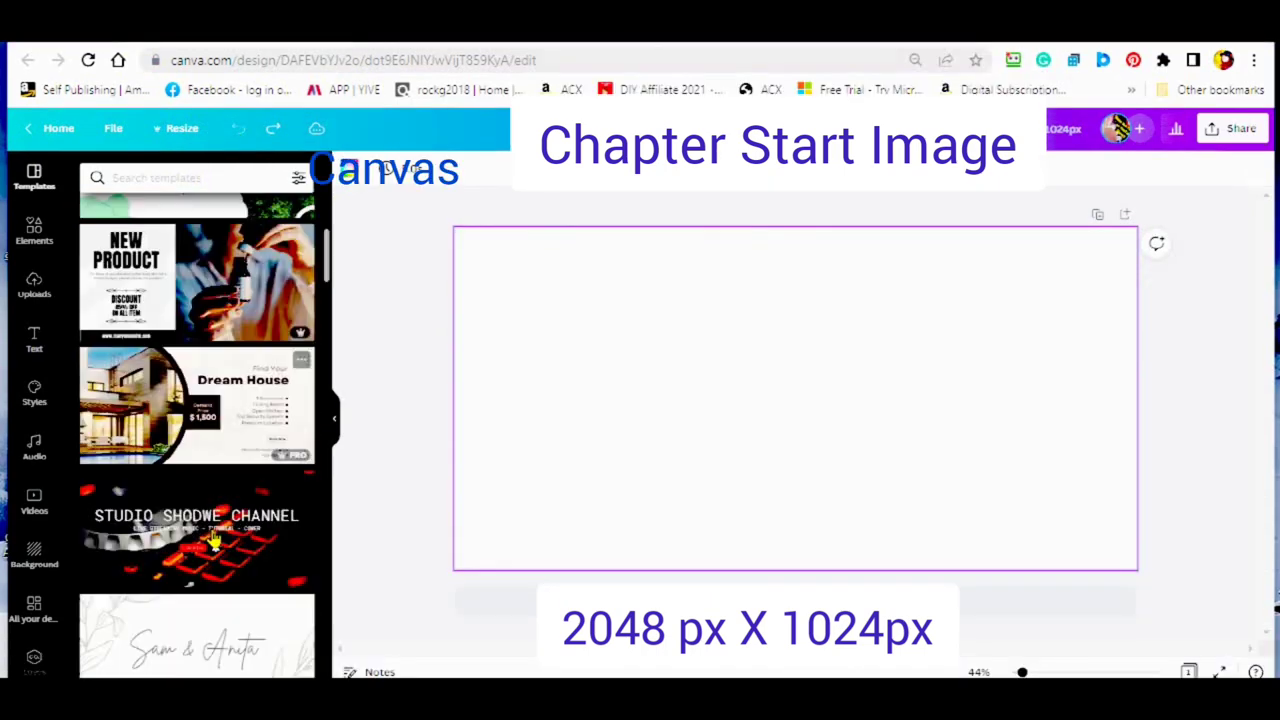
pyautogui.scroll(-4, 213, 538)
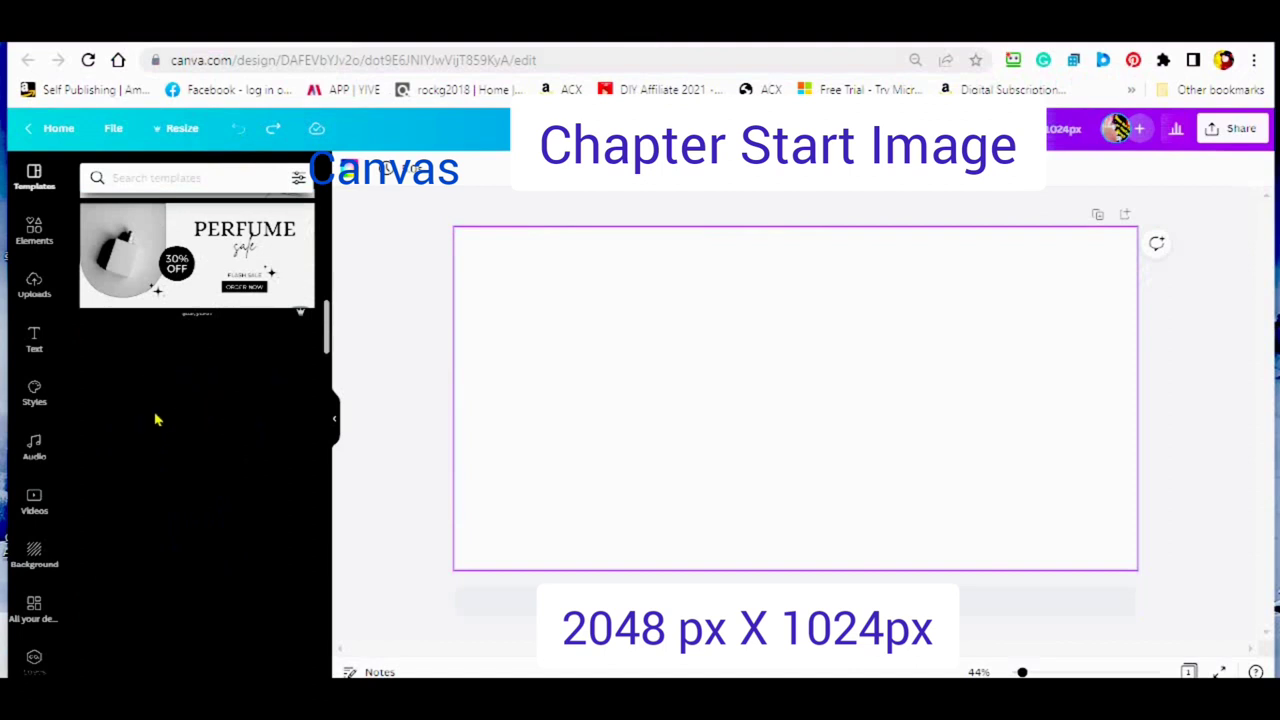
pyautogui.click(215, 265)
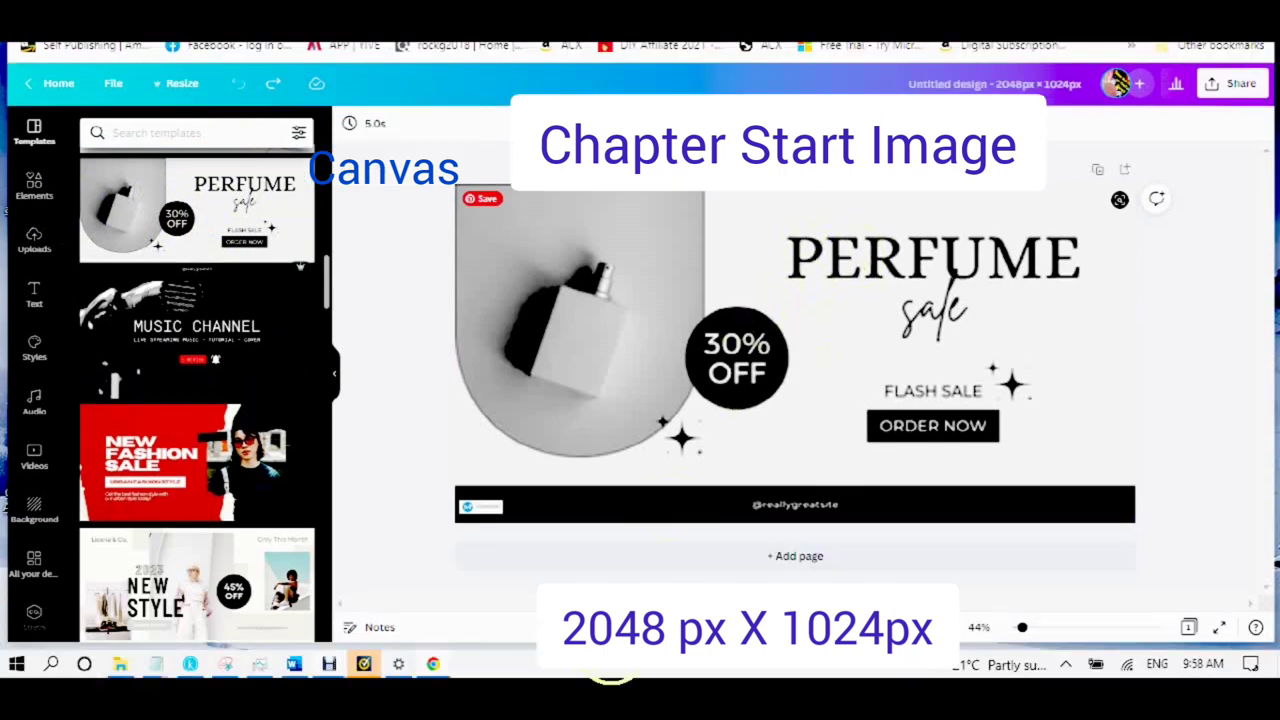
pyautogui.hotkey('ctrl', 'y')
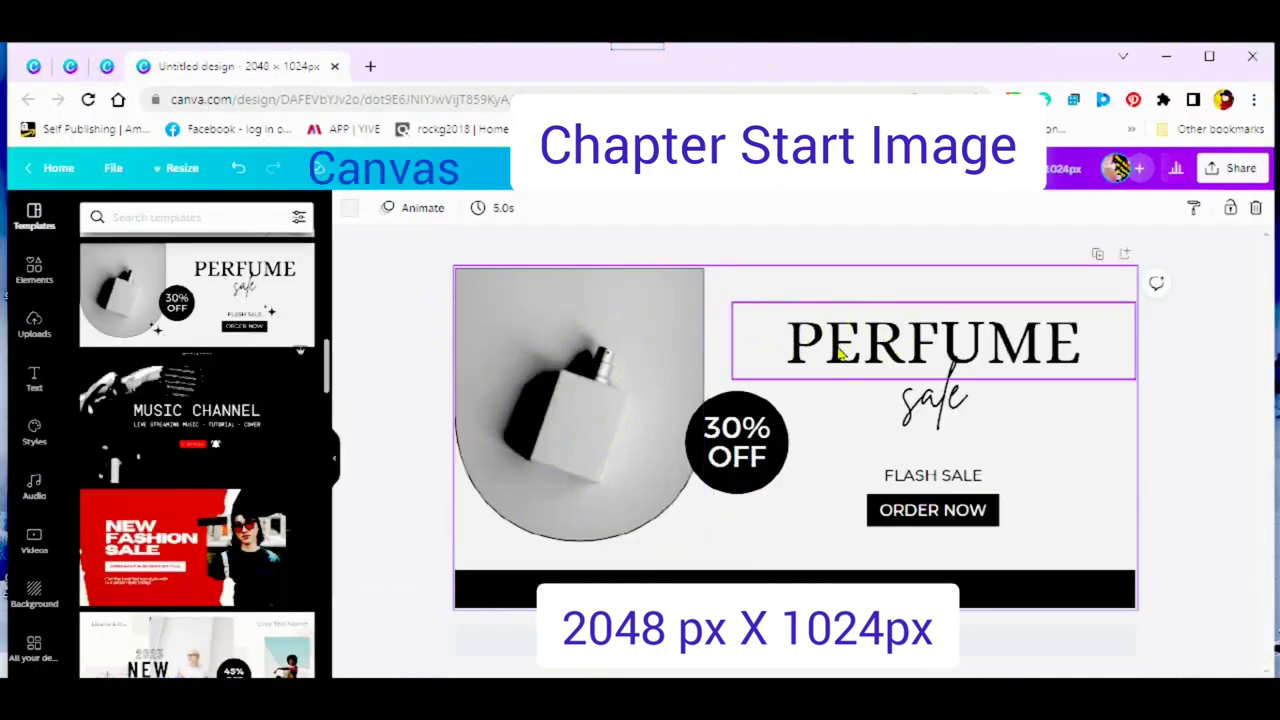
pyautogui.click(897, 404)
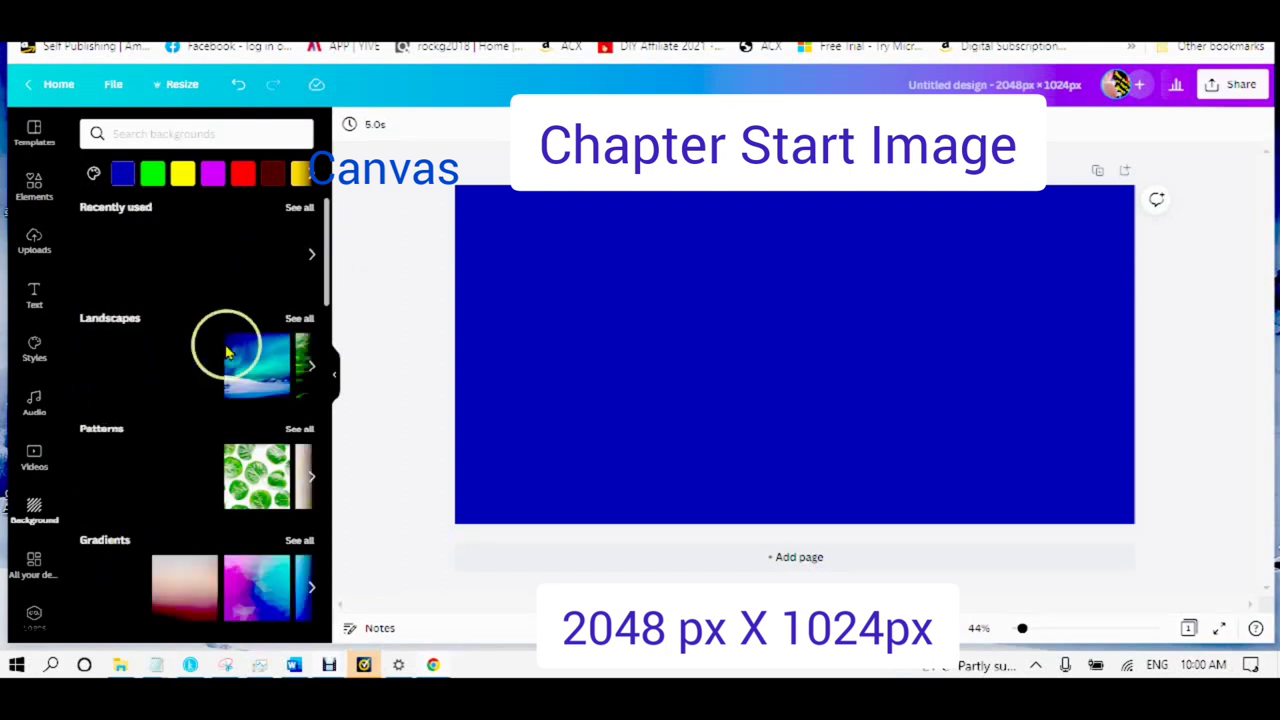
# Try the pink abstract image and a gradient as the canvas background
pyautogui.scroll(-2, 229, 349)
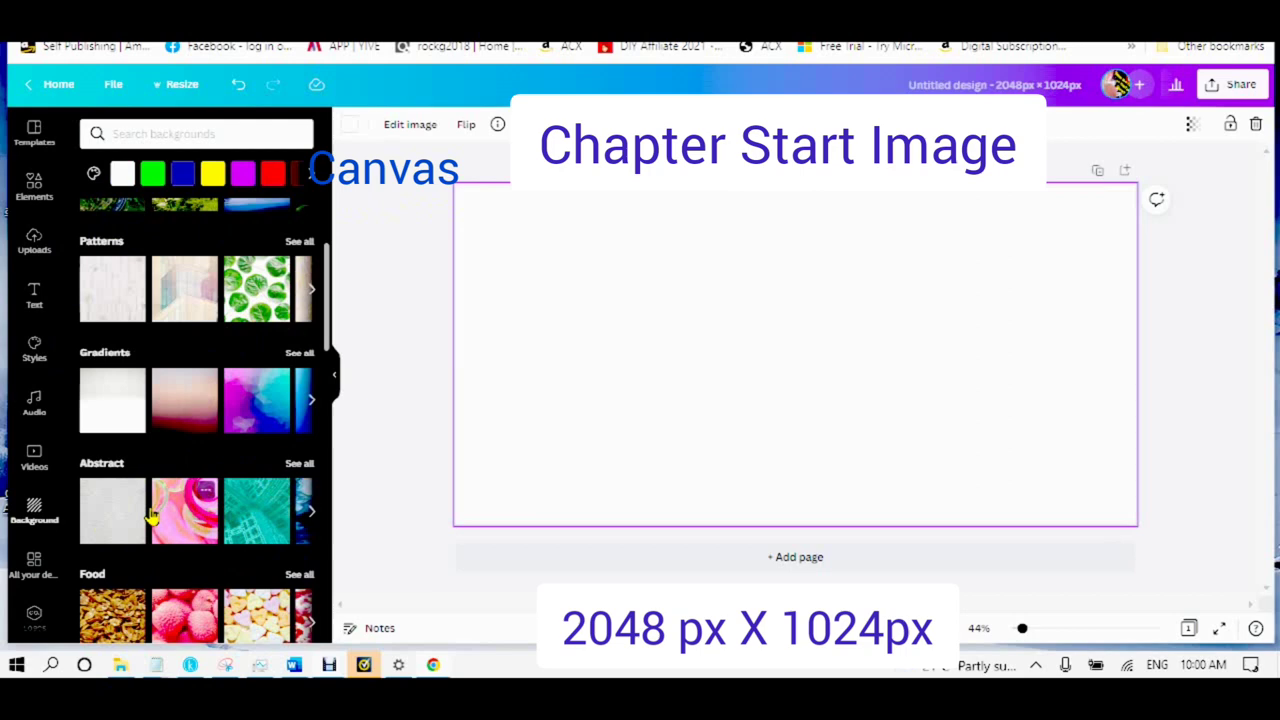
pyautogui.click(180, 525)
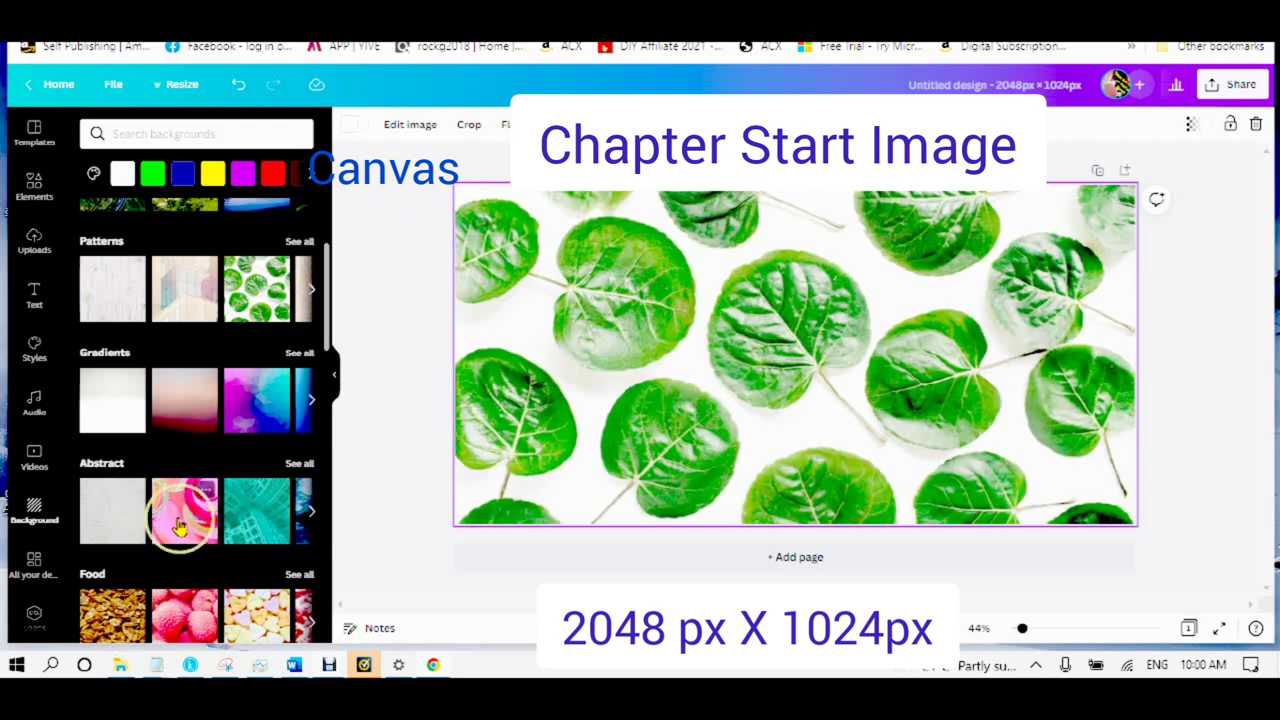
pyautogui.click(157, 506)
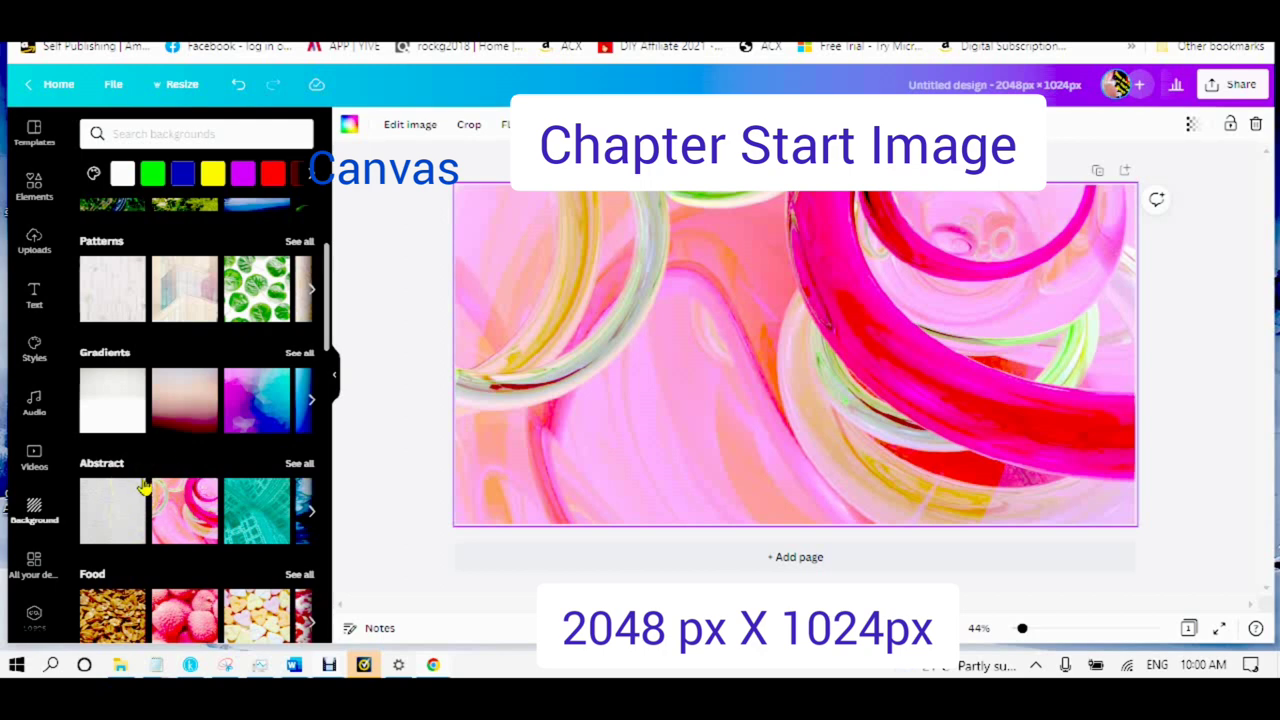
pyautogui.click(543, 214)
pyautogui.click(268, 385)
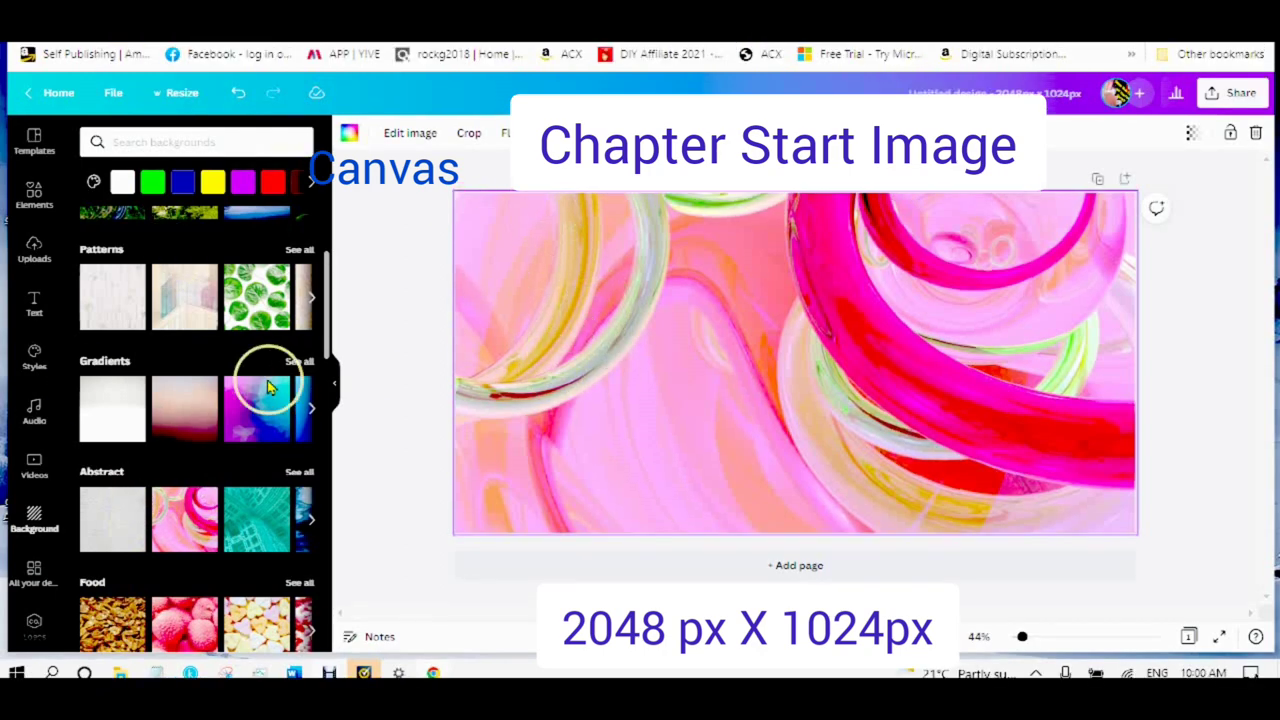
pyautogui.click(470, 133)
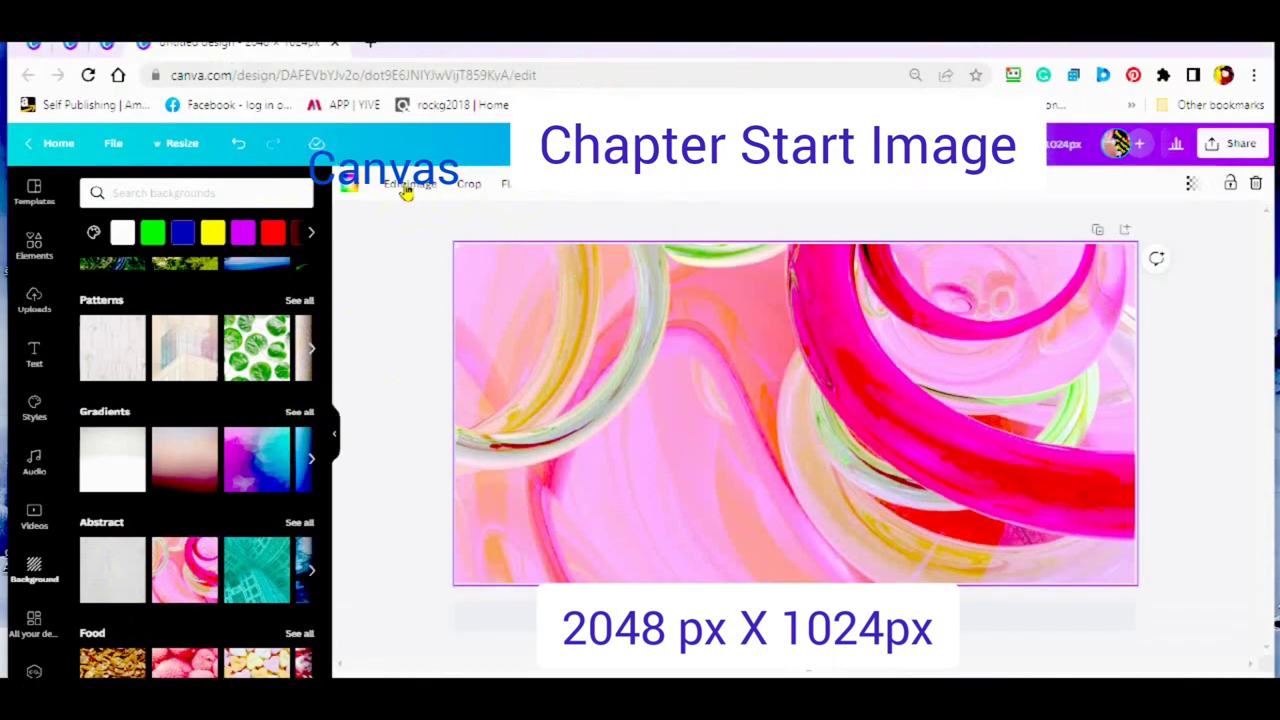
# Undo the background changes until the canvas is plain white again
pyautogui.click(238, 143)
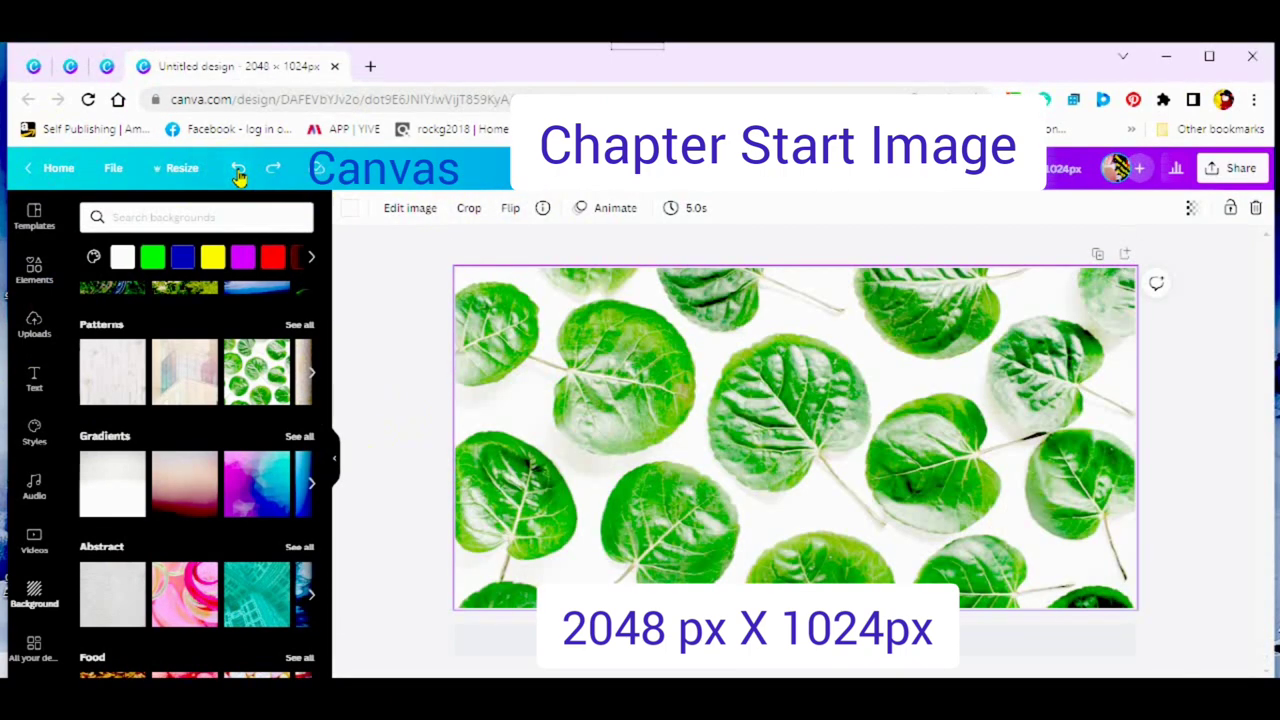
pyautogui.click(238, 172)
pyautogui.click(238, 172)
pyautogui.click(238, 172)
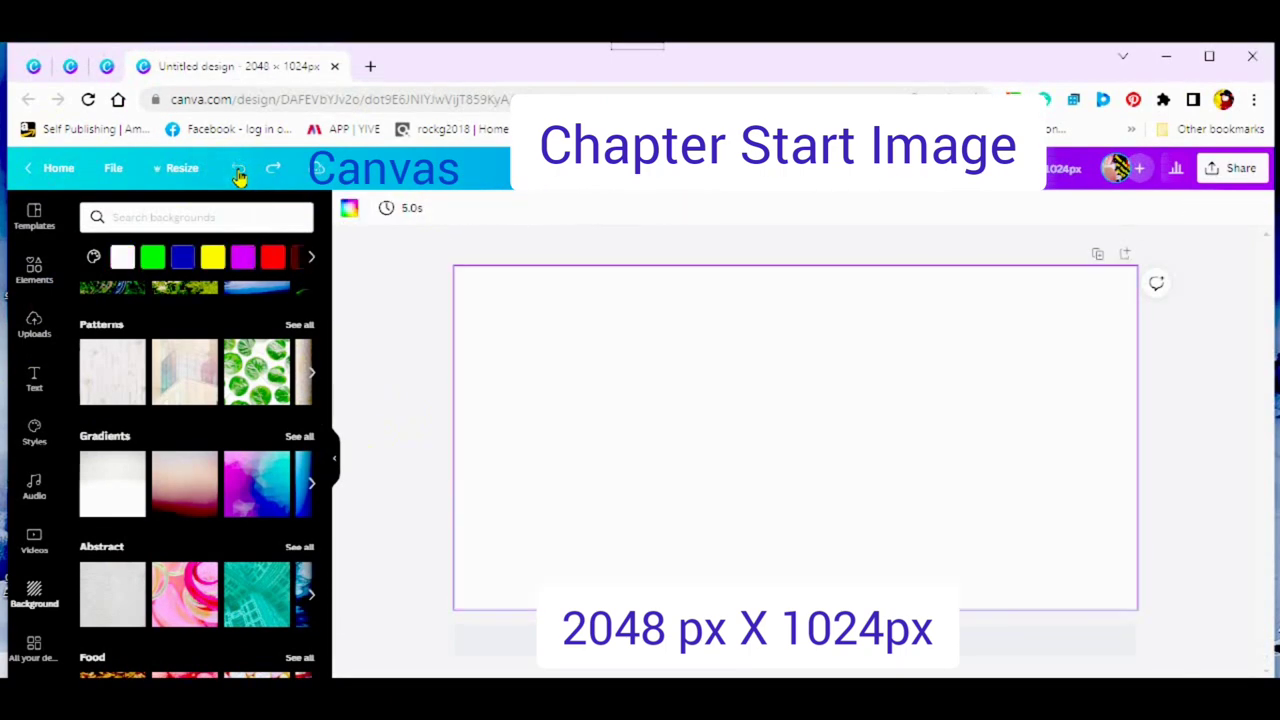
pyautogui.click(82, 230)
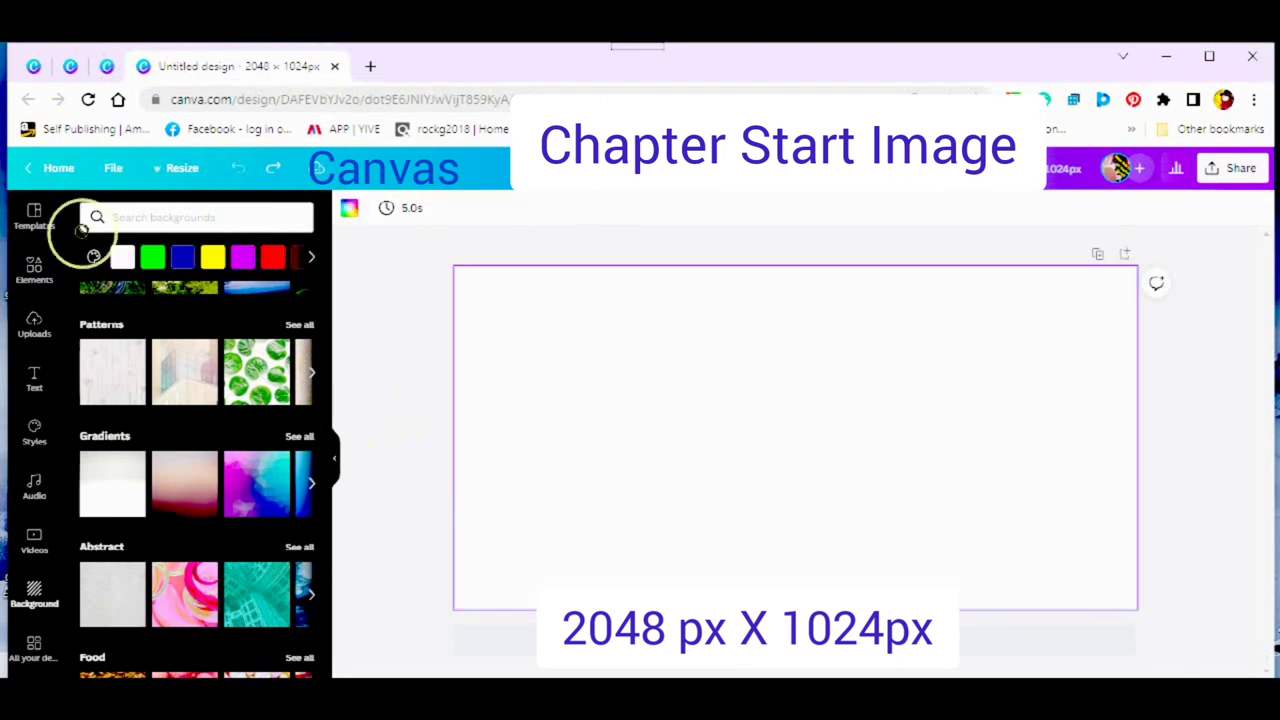
# Search Elements for 'mars' and filter the results to photos
pyautogui.click(36, 284)
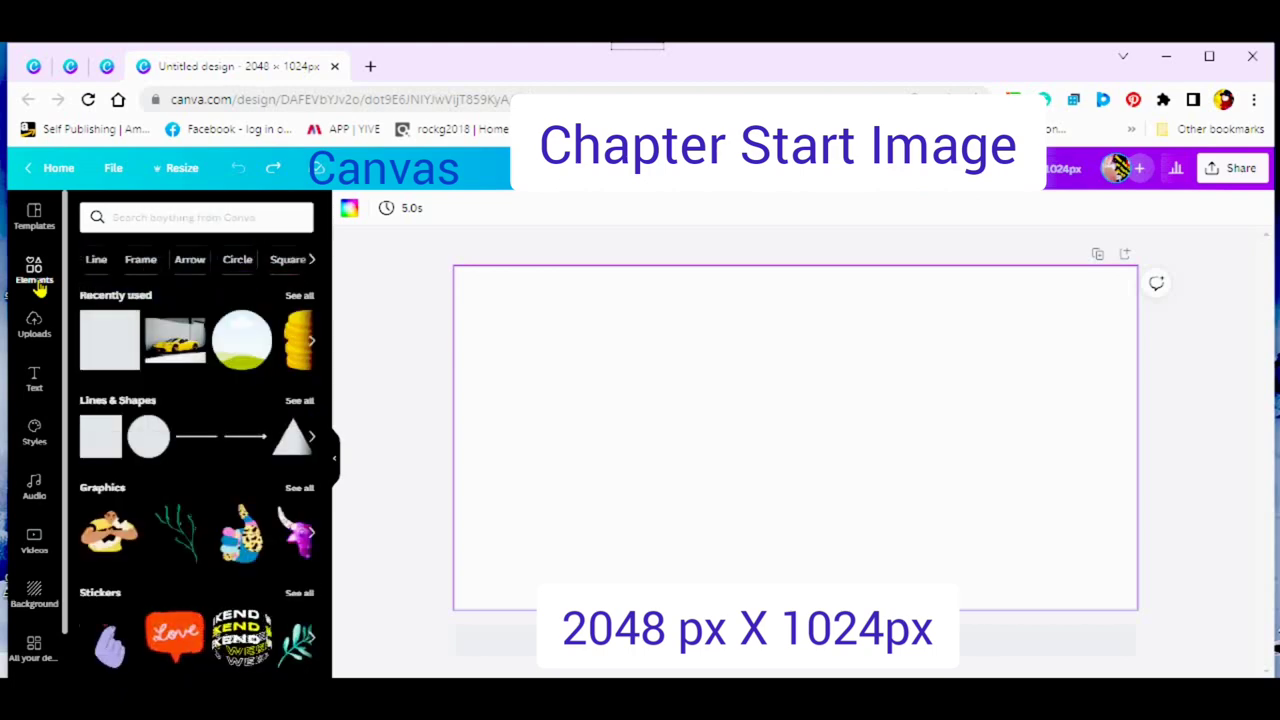
pyautogui.click(115, 226)
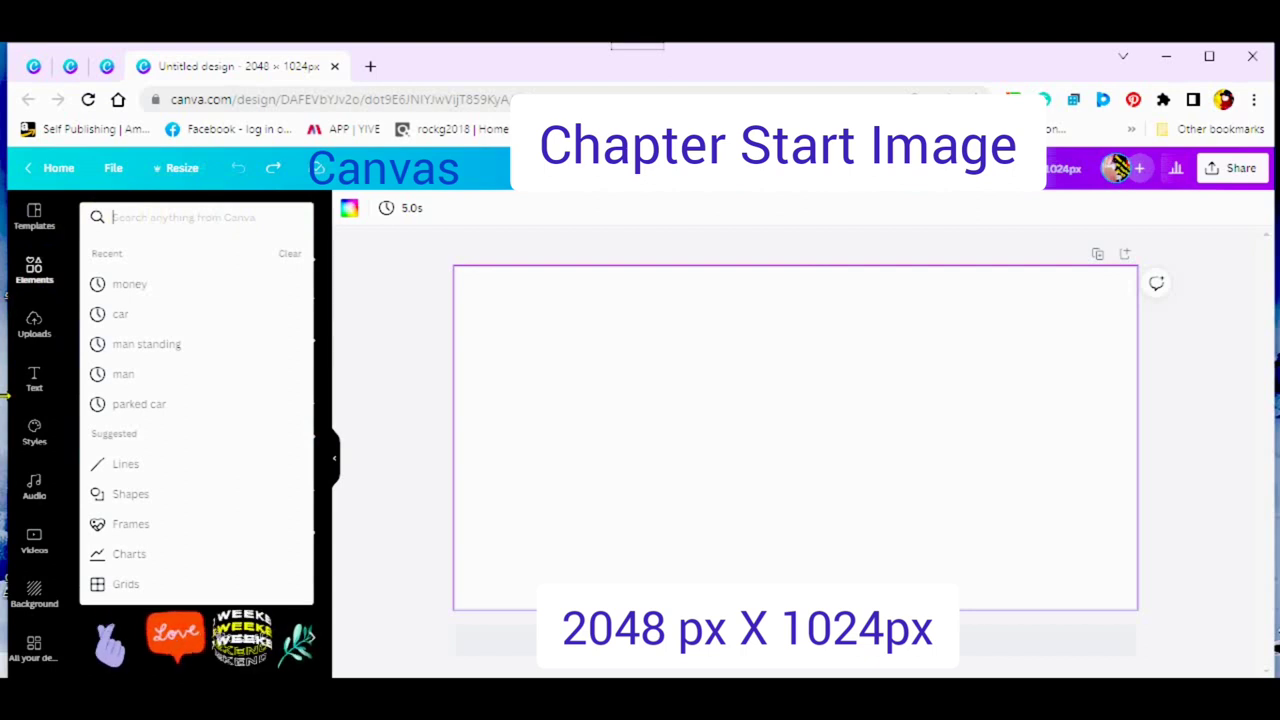
pyautogui.write('mars')
pyautogui.press('Return')
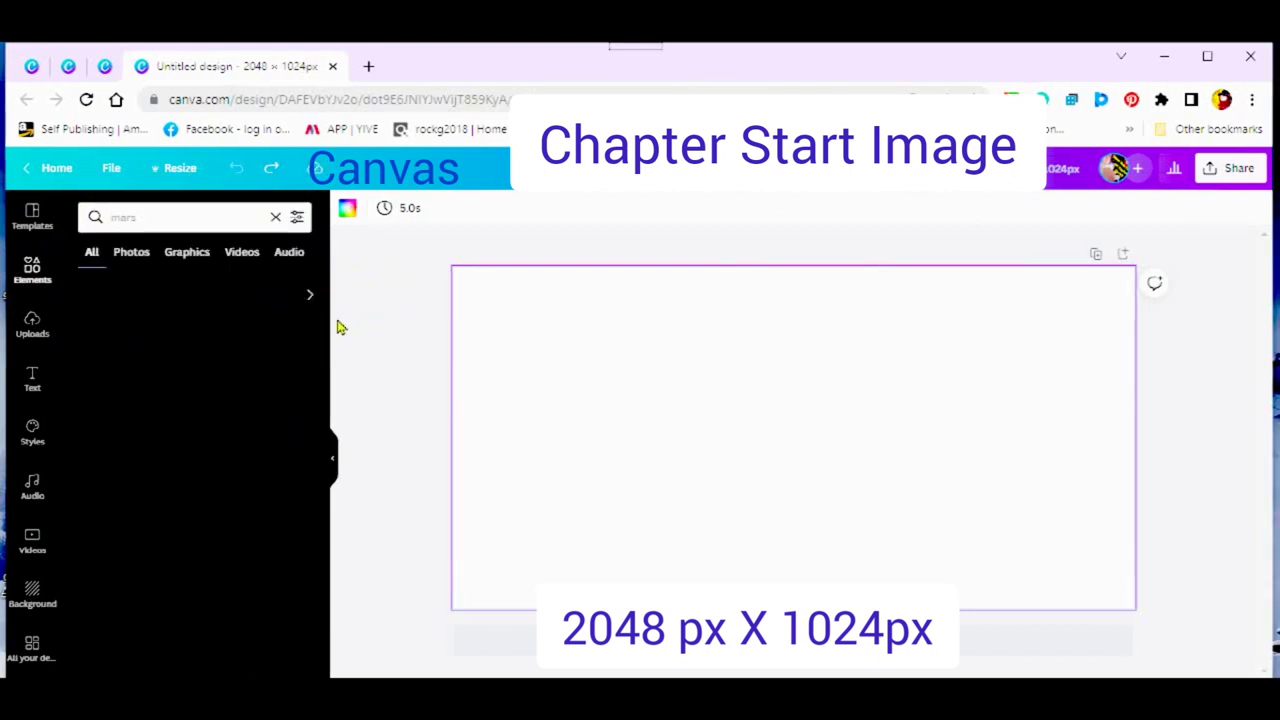
pyautogui.click(150, 257)
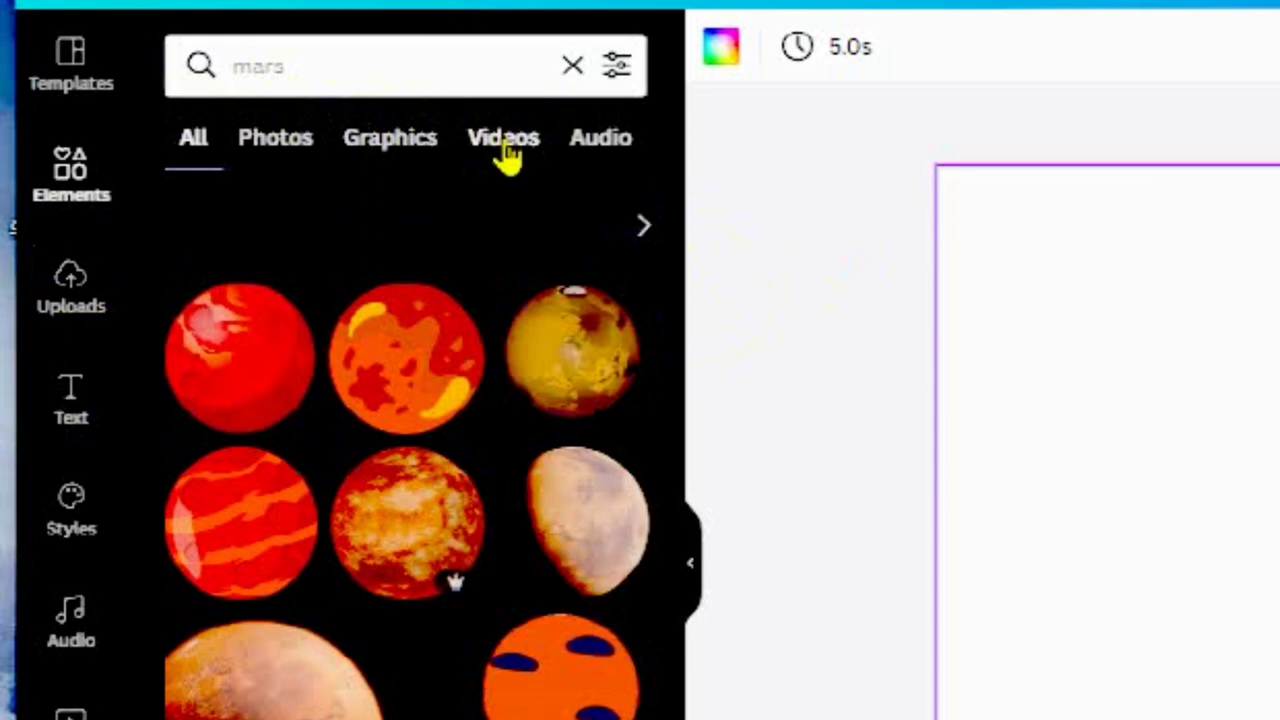
pyautogui.click(292, 165)
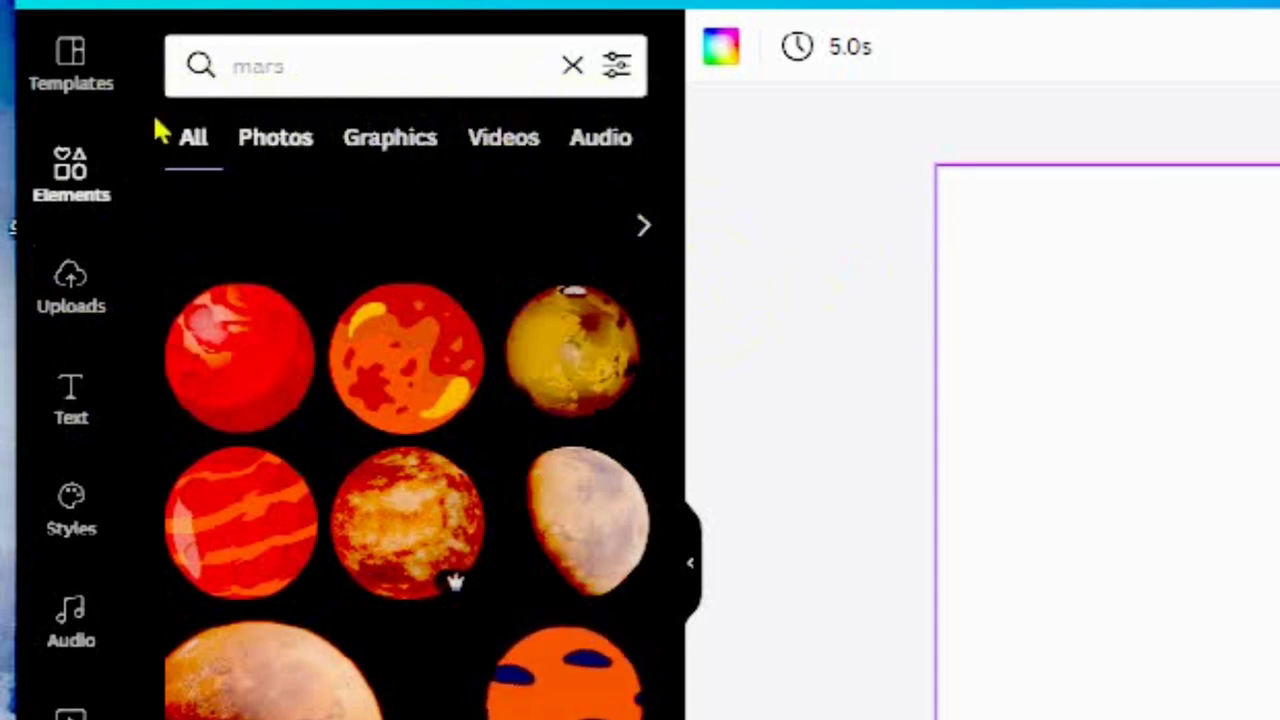
pyautogui.click(270, 150)
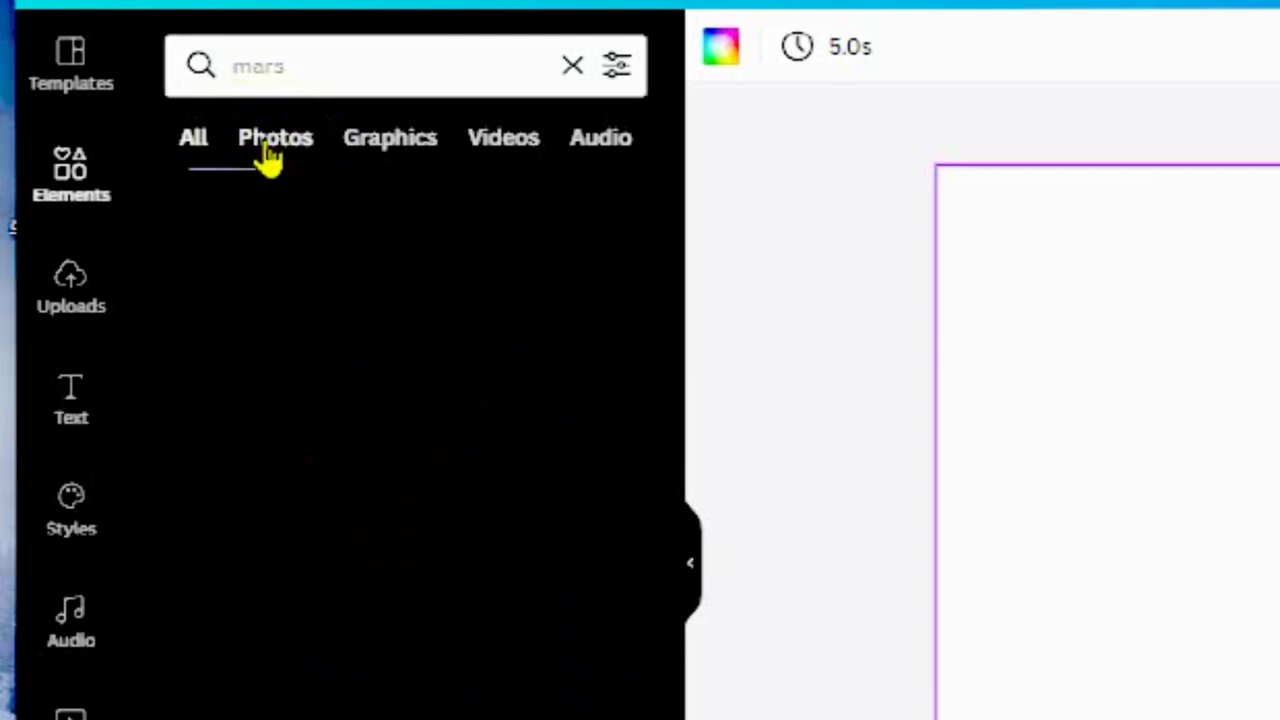
pyautogui.click(229, 177)
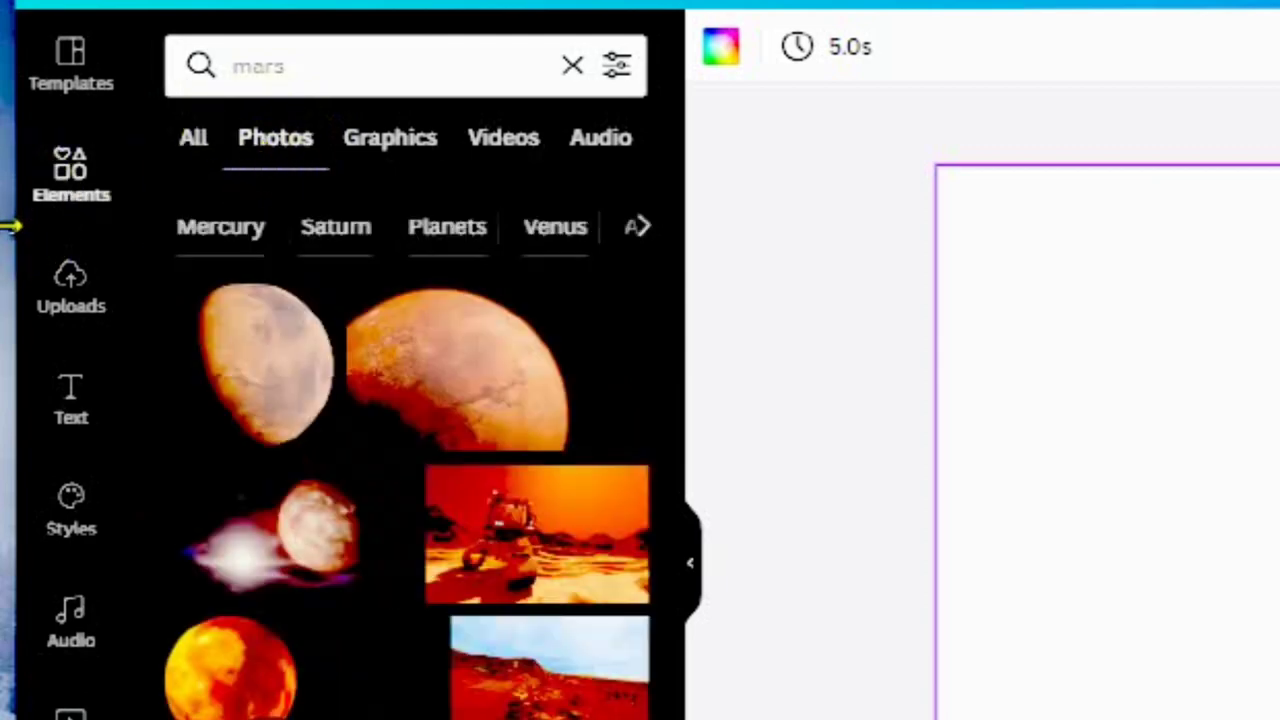
pyautogui.scroll(-10, 268, 608)
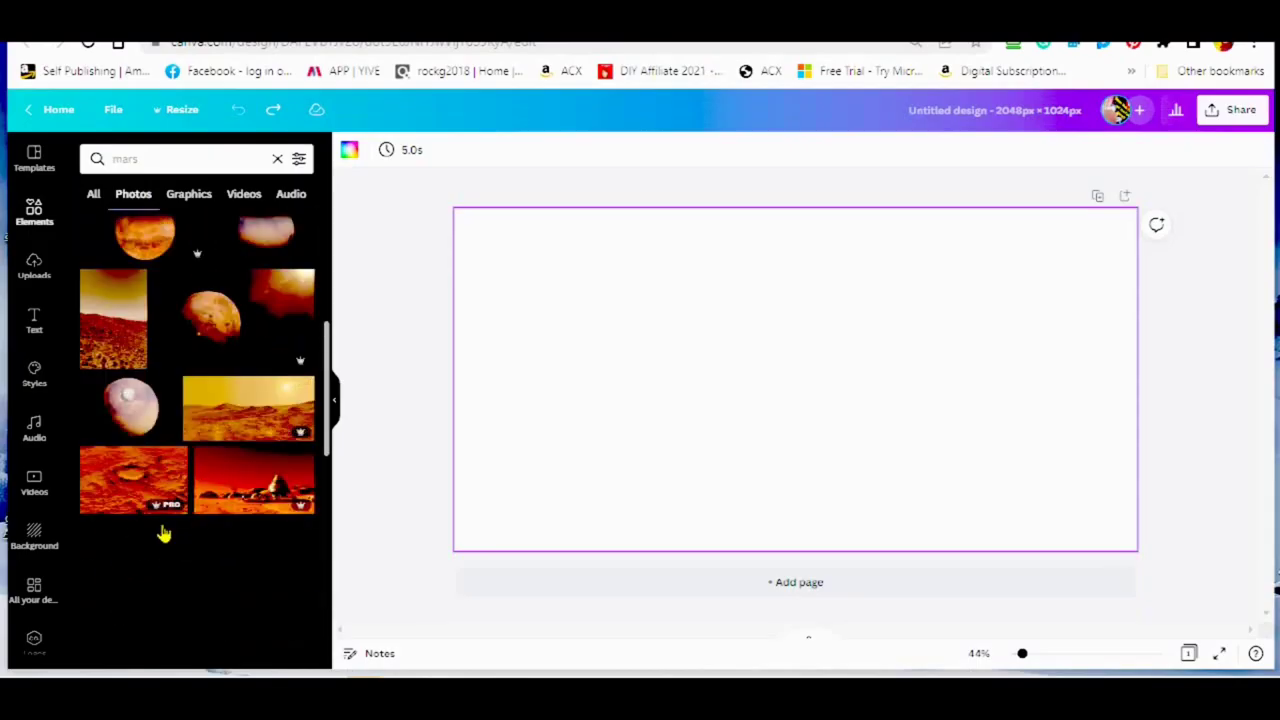
# Add the red Mars-base photo and stretch it edge to edge across the chapter-start canvas
pyautogui.click(233, 467)
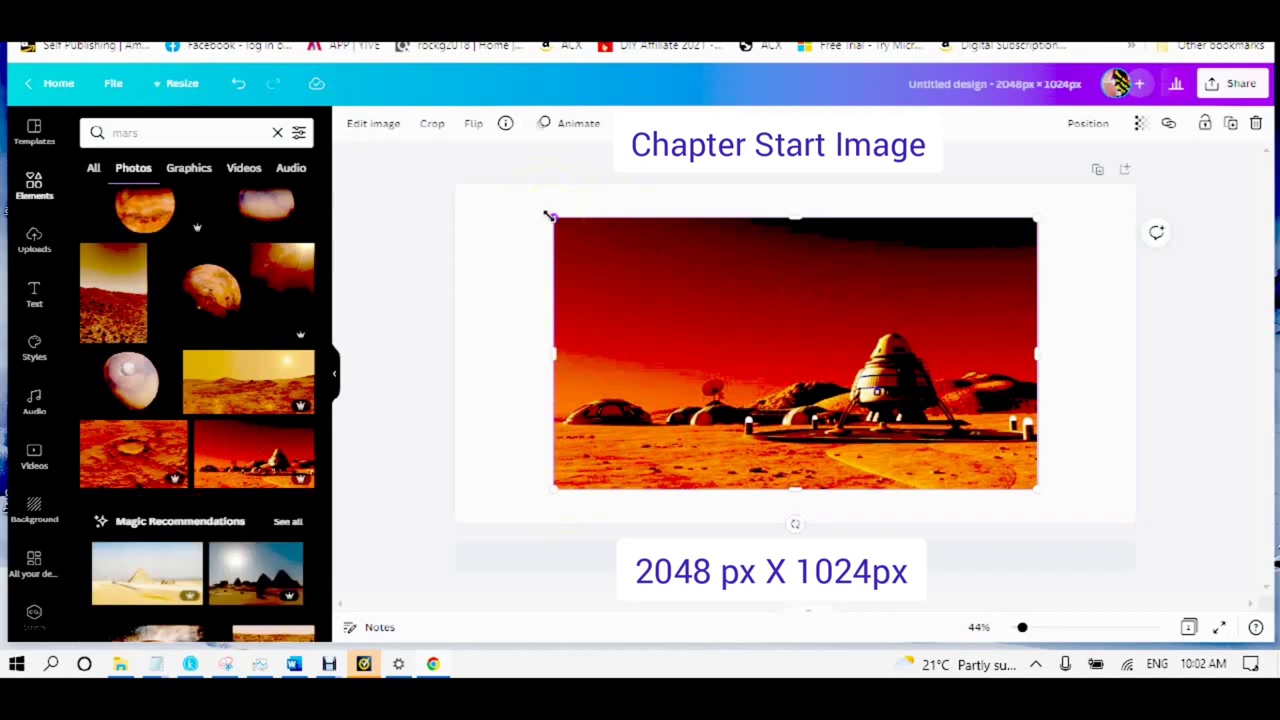
pyautogui.moveTo(547, 218); pyautogui.dragTo(370, 165)
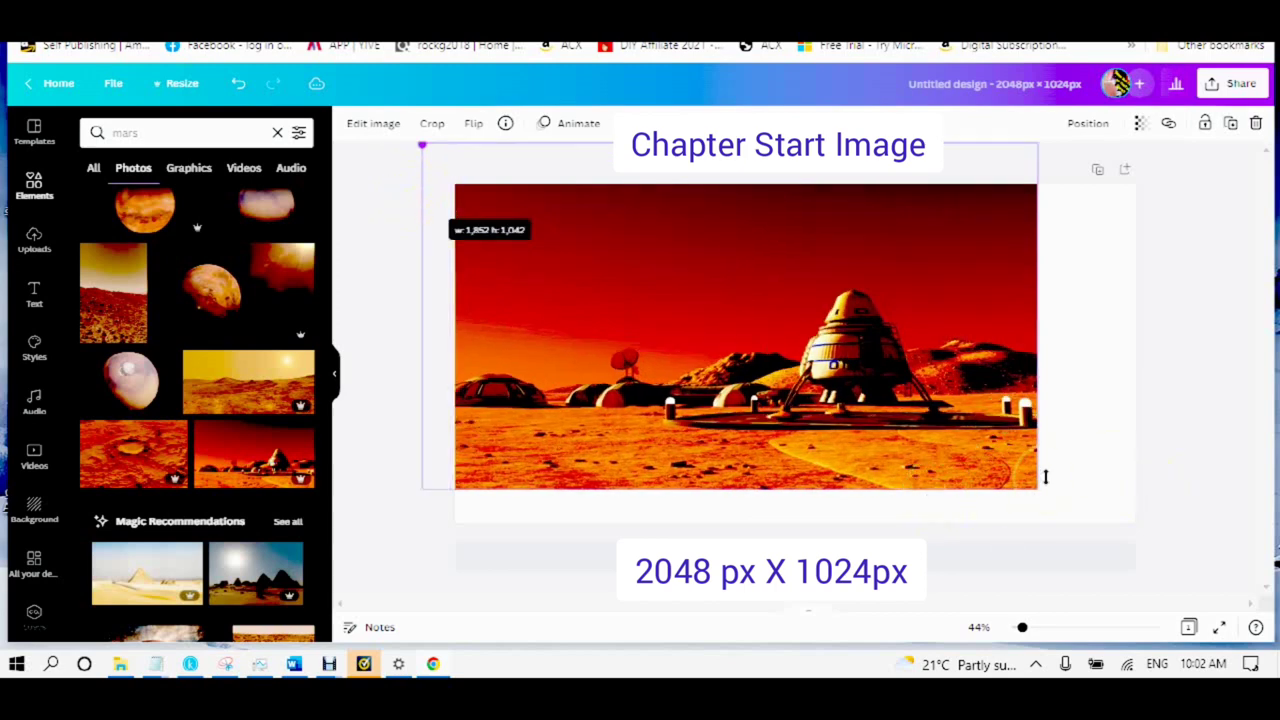
pyautogui.click(1012, 478)
pyautogui.moveTo(1093, 502); pyautogui.dragTo(1198, 511)
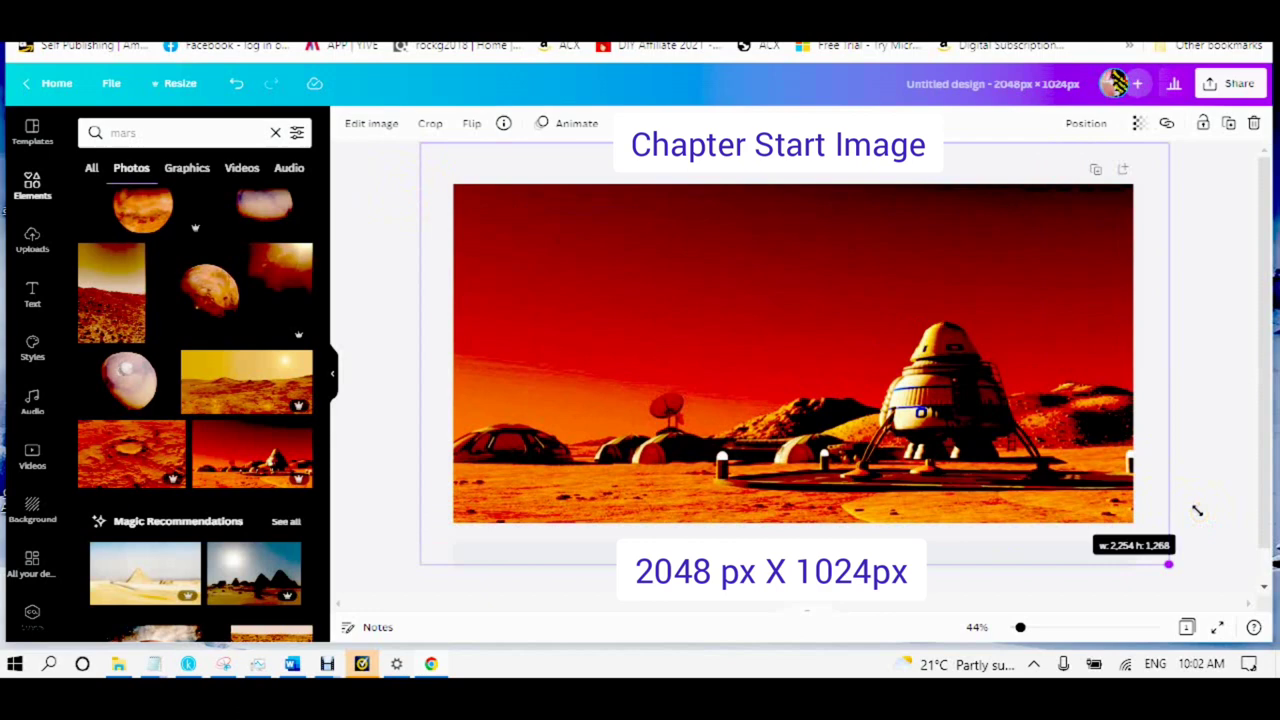
pyautogui.click(1200, 397)
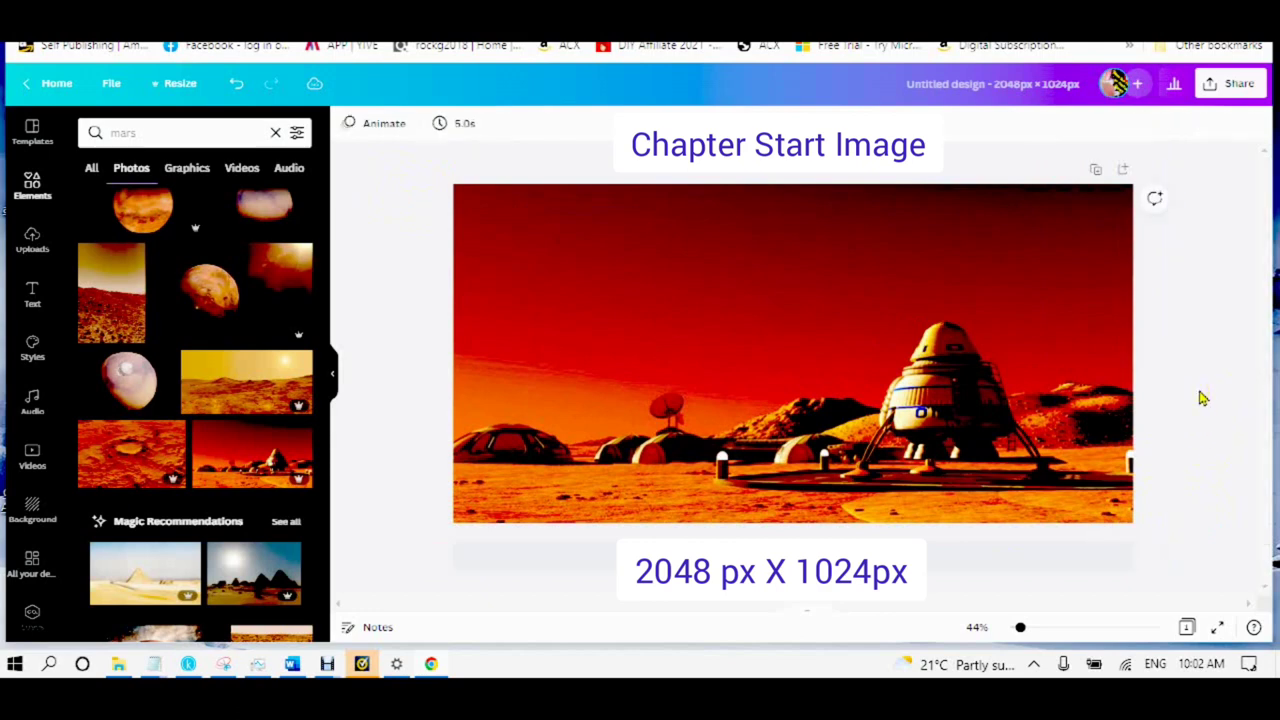
# Add a red planet graphic from the 'mars' Elements results to the design
pyautogui.click(183, 169)
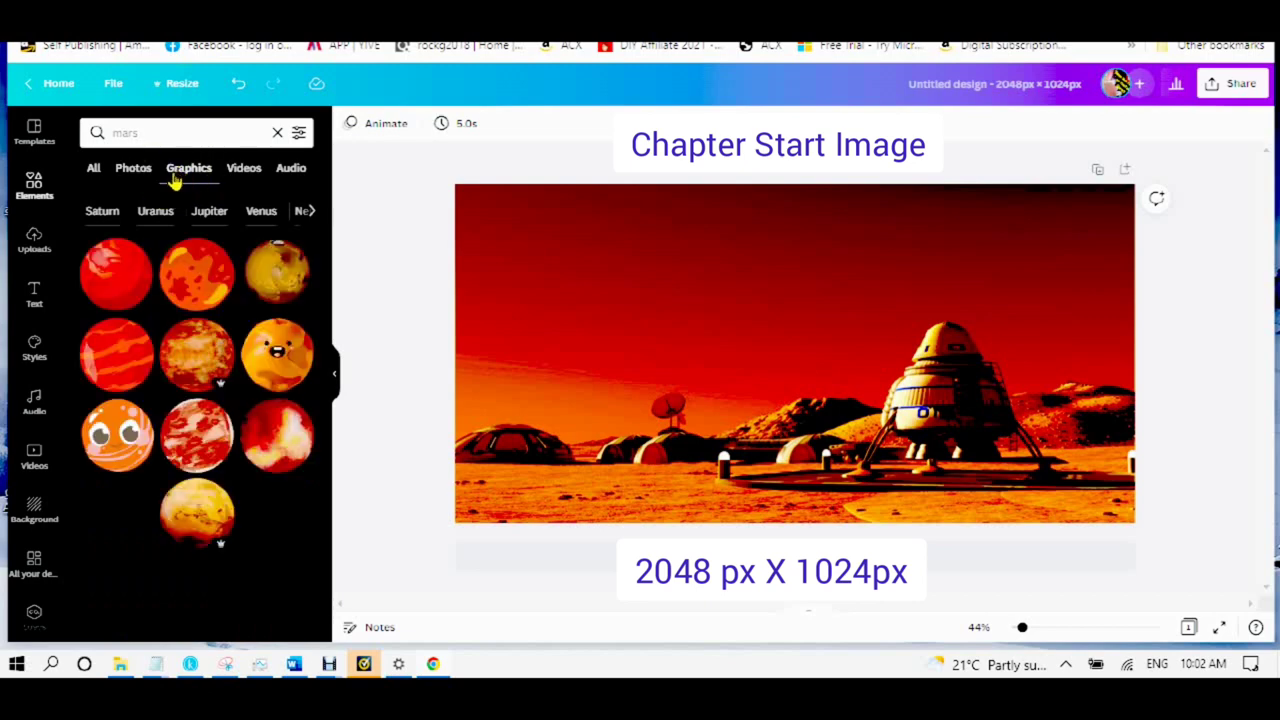
pyautogui.scroll(-2, 212, 480)
pyautogui.click(205, 470)
pyautogui.scroll(-5, 187, 455)
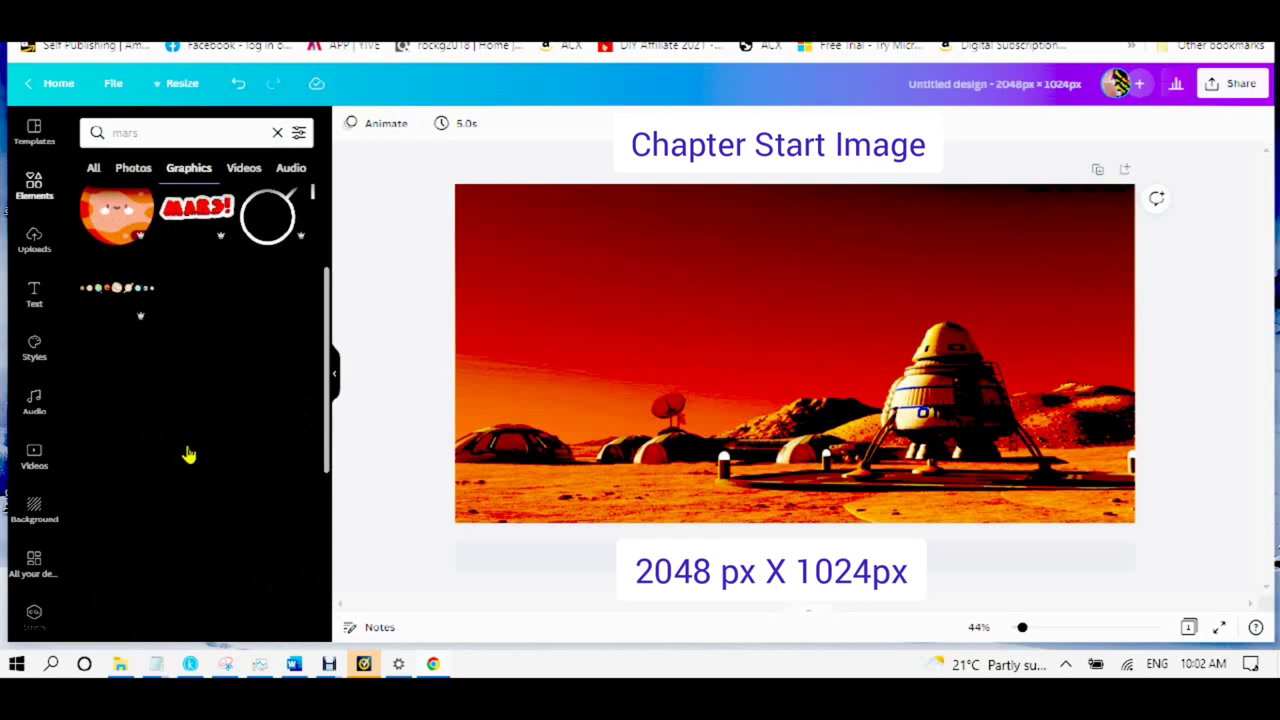
pyautogui.scroll(4, 187, 455)
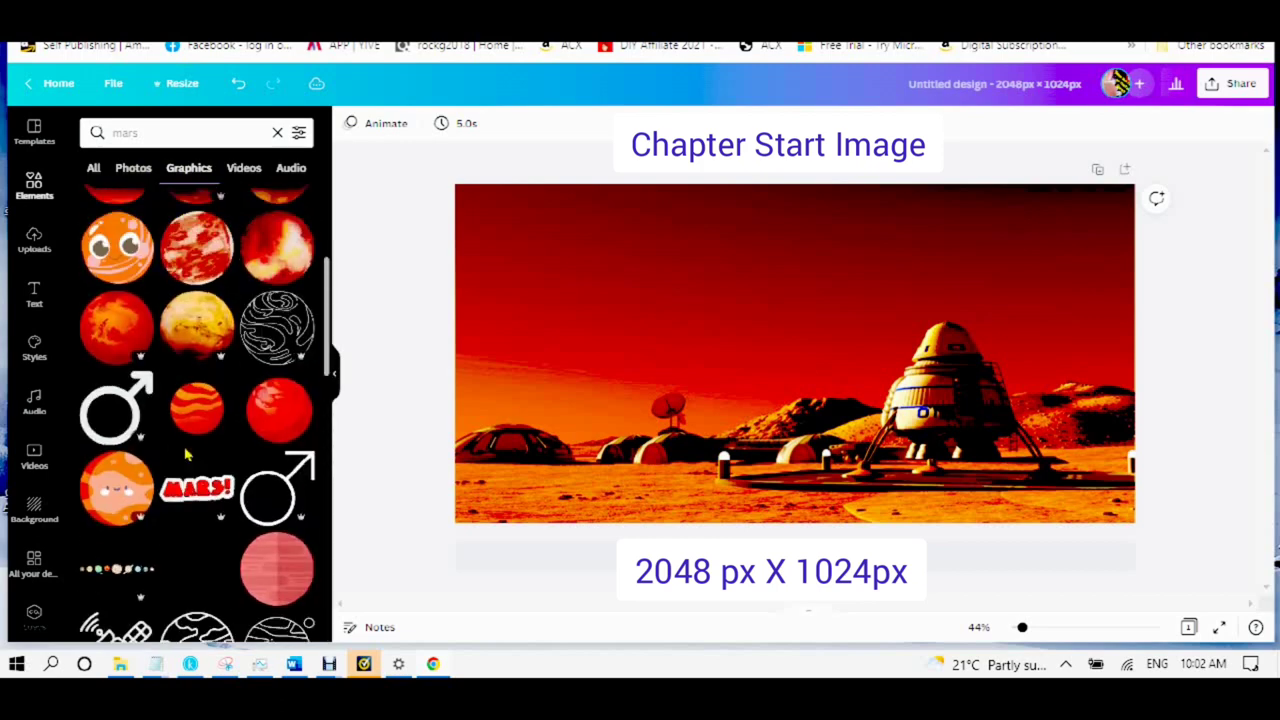
pyautogui.click(283, 428)
pyautogui.scroll(1, 283, 428)
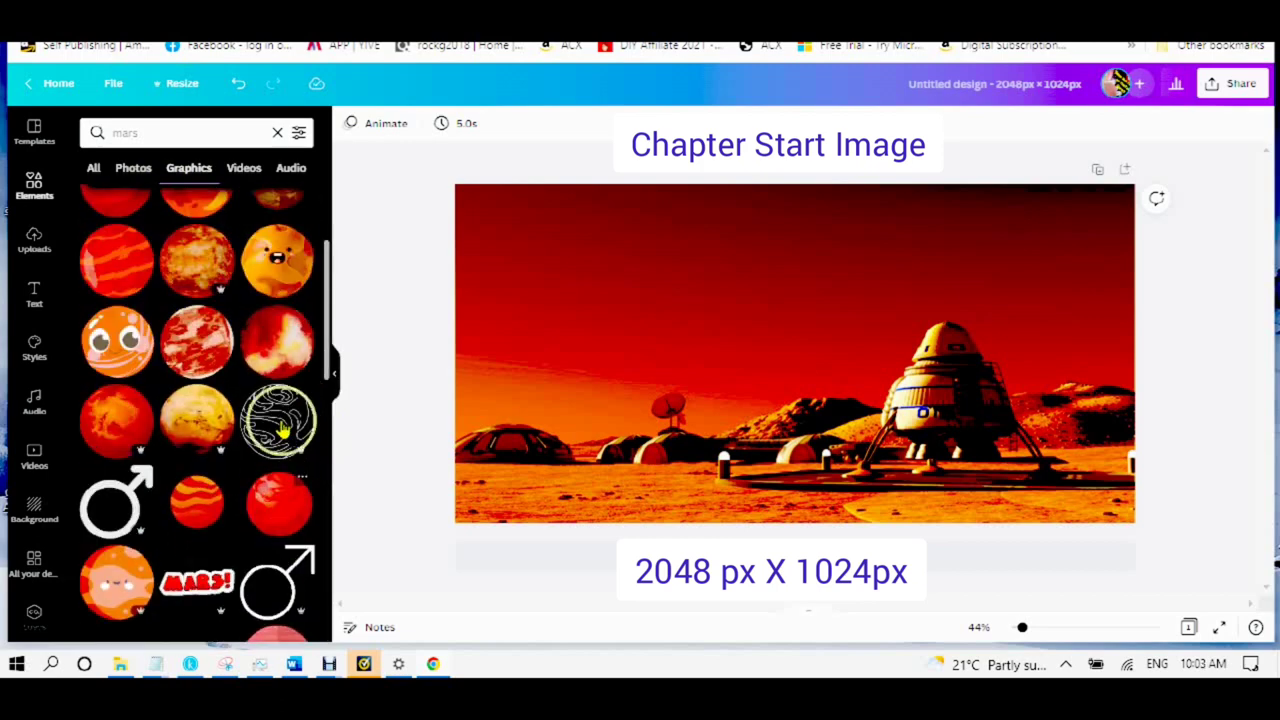
# Move the red planet into the upper-left sky and shrink it to a small size
pyautogui.click(814, 371)
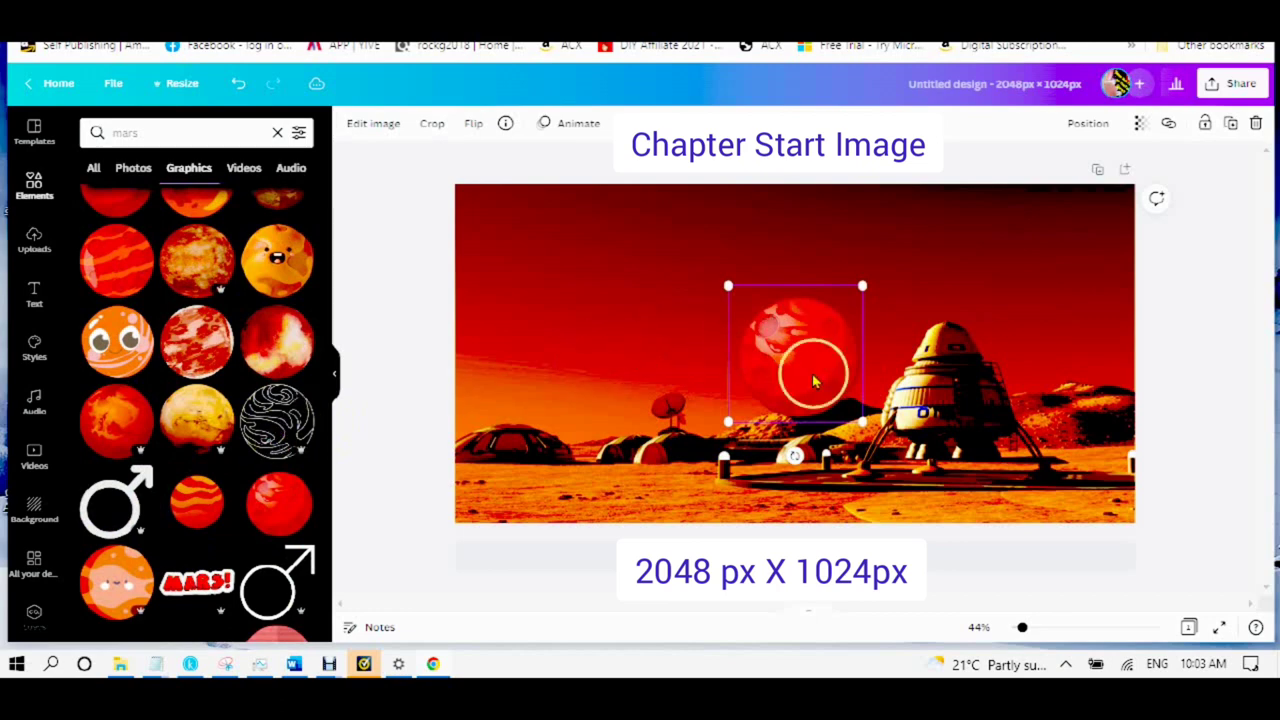
pyautogui.click(640, 305)
pyautogui.moveTo(794, 351); pyautogui.dragTo(530, 286)
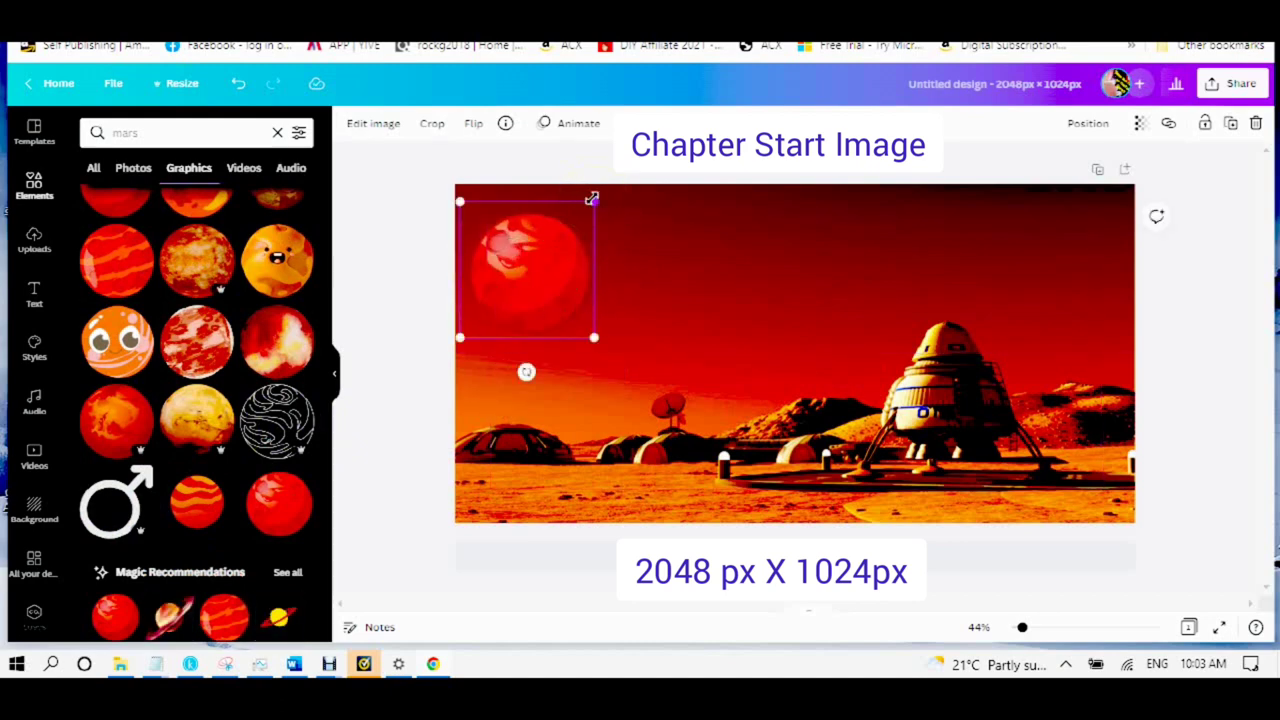
pyautogui.moveTo(593, 203)
pyautogui.mouseDown()
pyautogui.moveTo(529, 271)
pyautogui.moveTo(586, 206)
pyautogui.mouseUp()
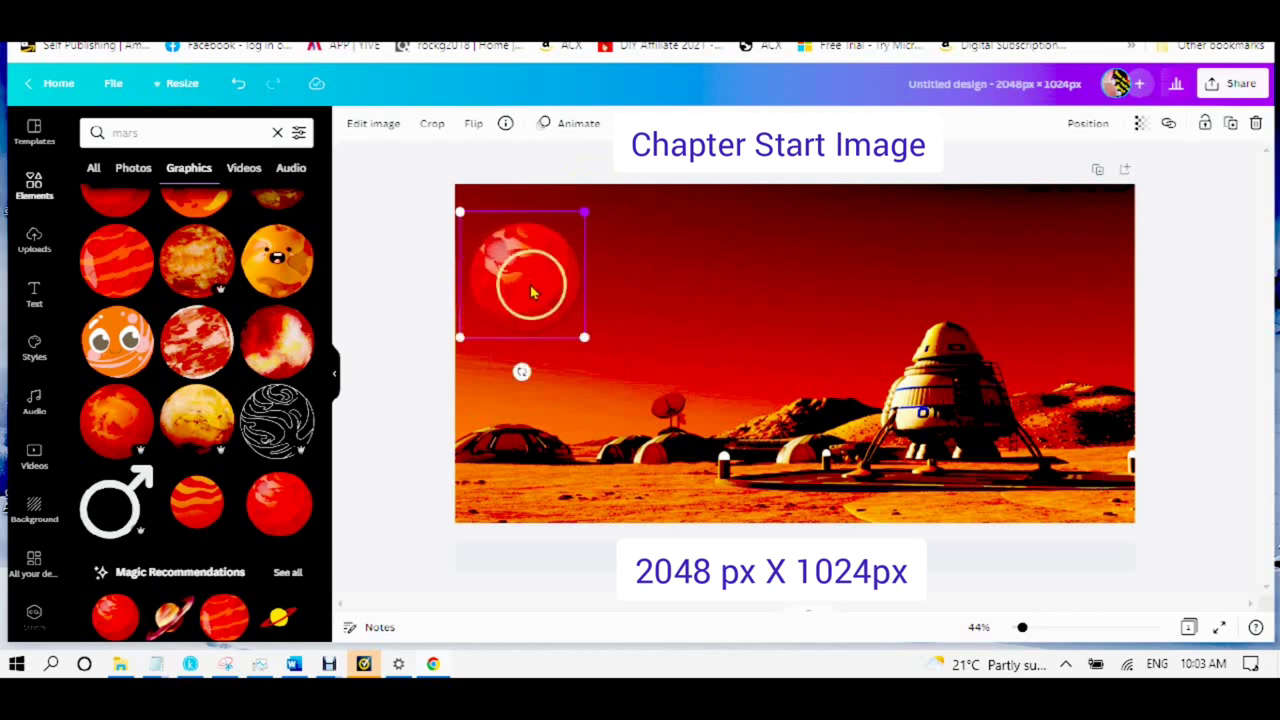
pyautogui.moveTo(529, 286); pyautogui.dragTo(559, 304)
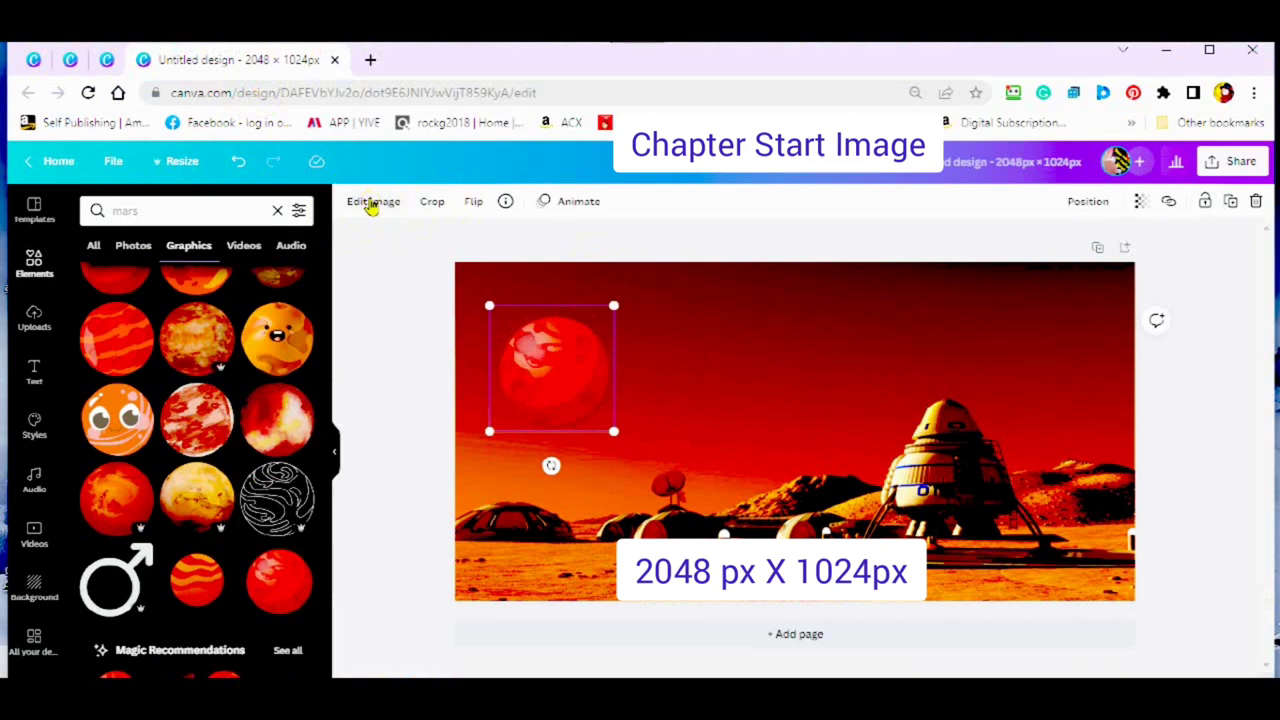
# Browse the planet's image effects, then duplicate it three times into an offset stack
pyautogui.click(372, 203)
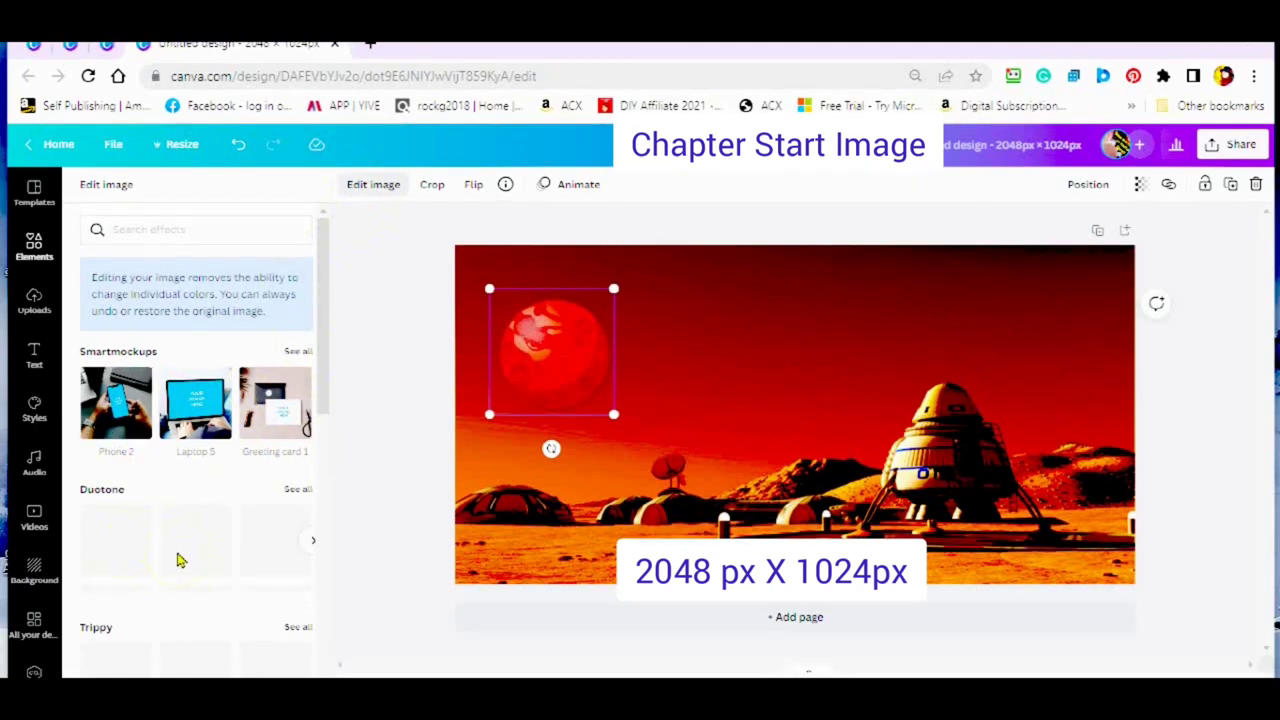
pyautogui.scroll(-3, 177, 560)
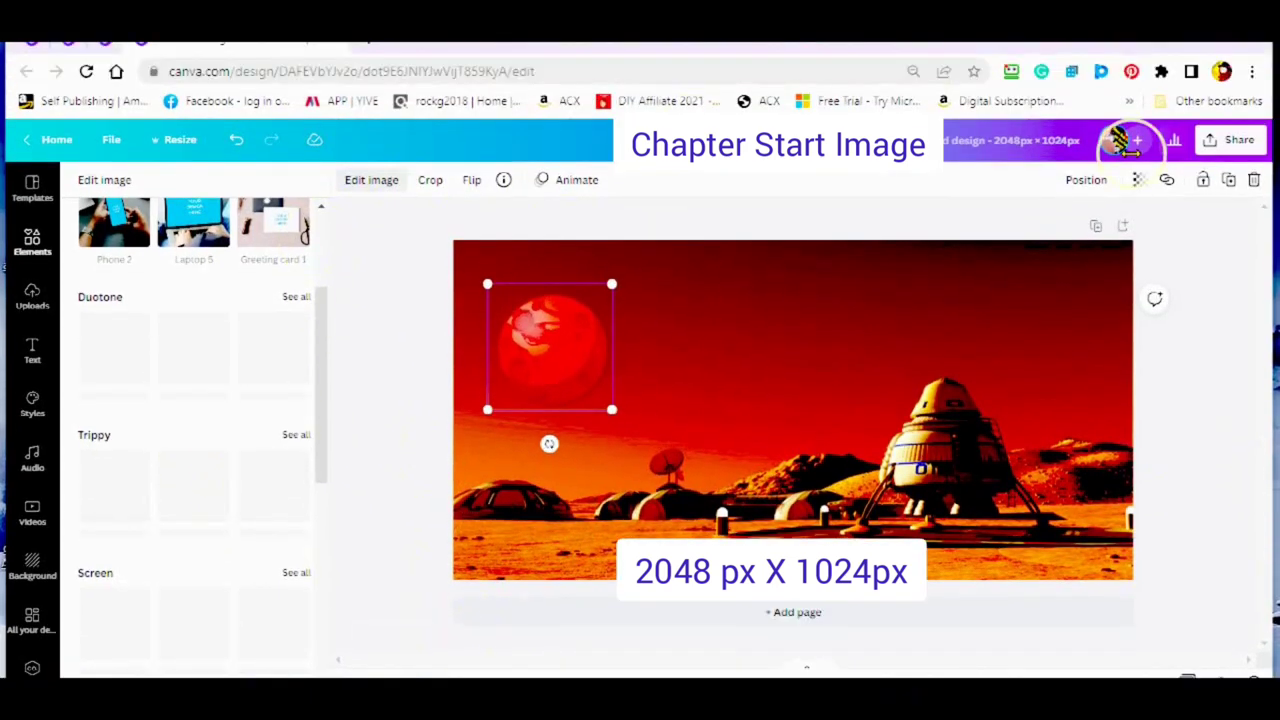
pyautogui.click(1238, 198)
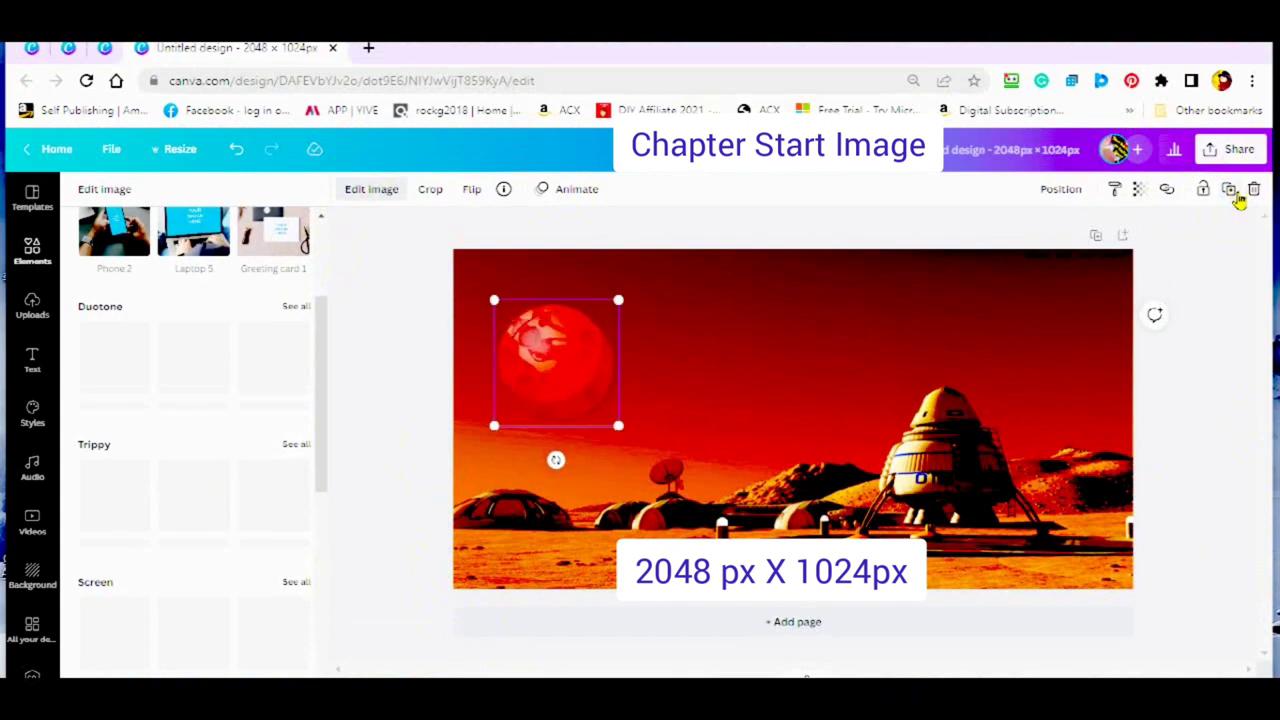
pyautogui.click(1238, 198)
pyautogui.click(1238, 198)
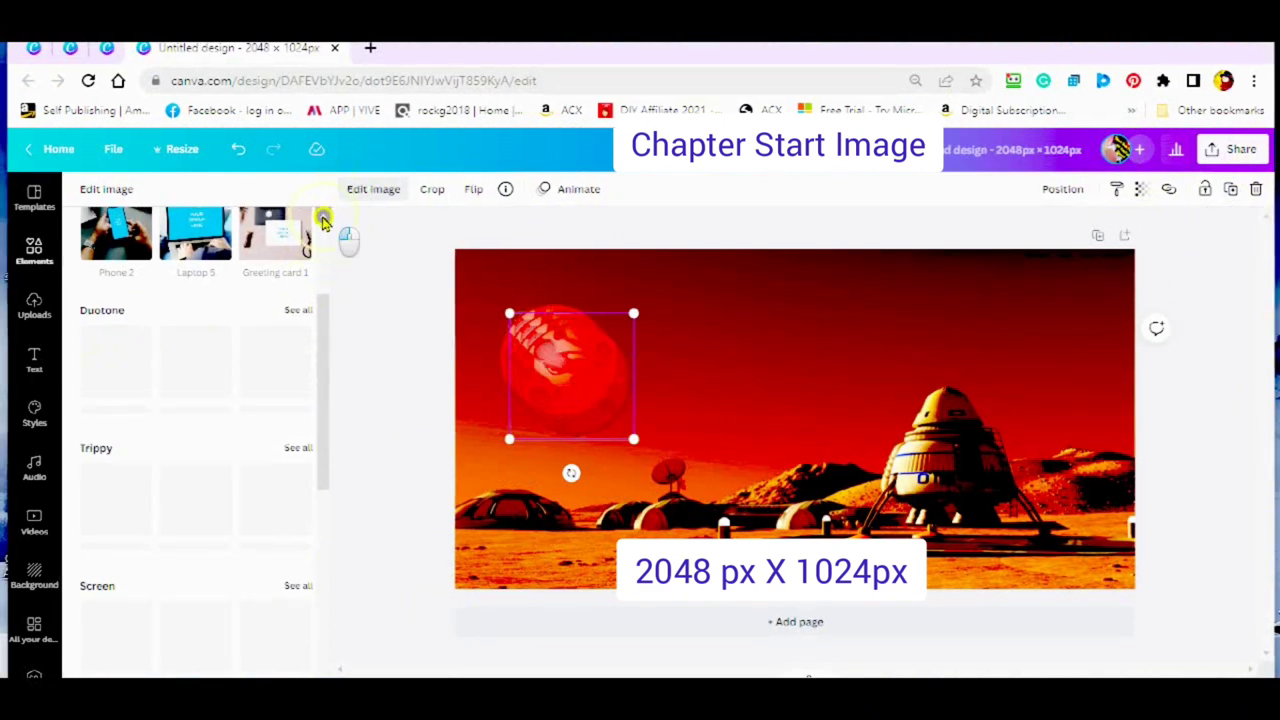
pyautogui.scroll(3, 322, 215)
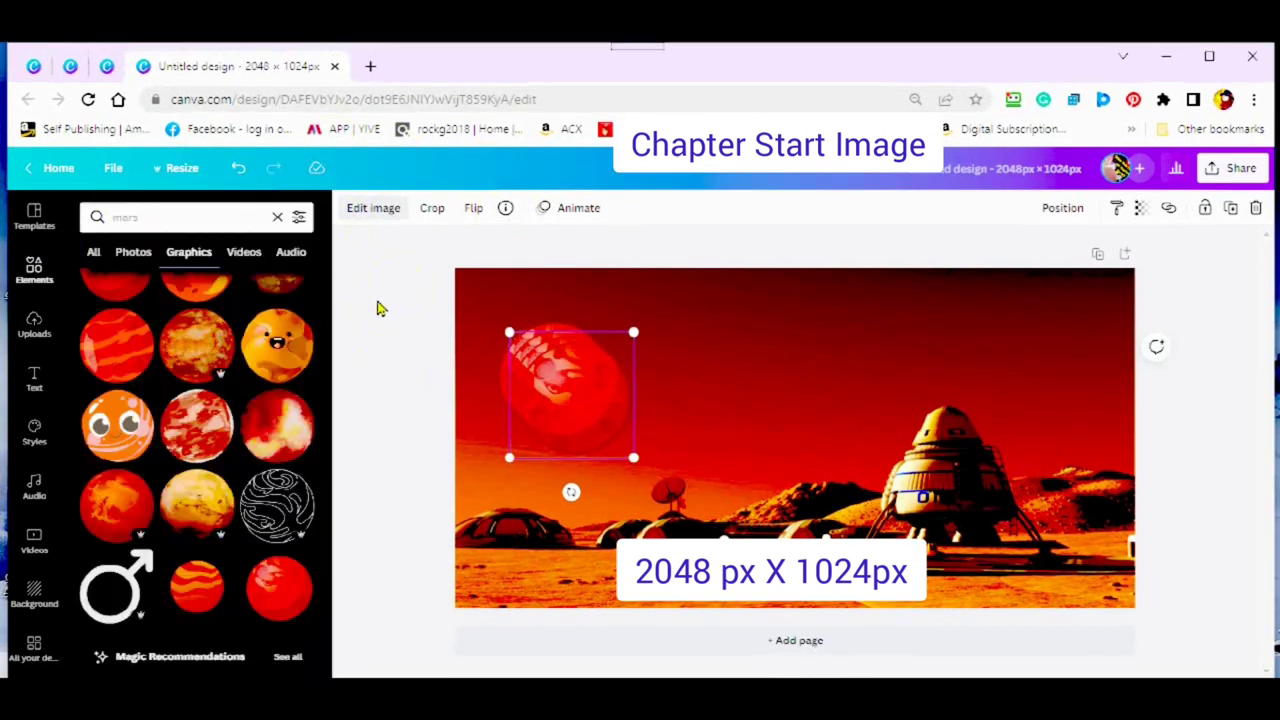
# Add the red-and-white planet, place it over the red planets and scale it to 380 × 379
pyautogui.click(268, 436)
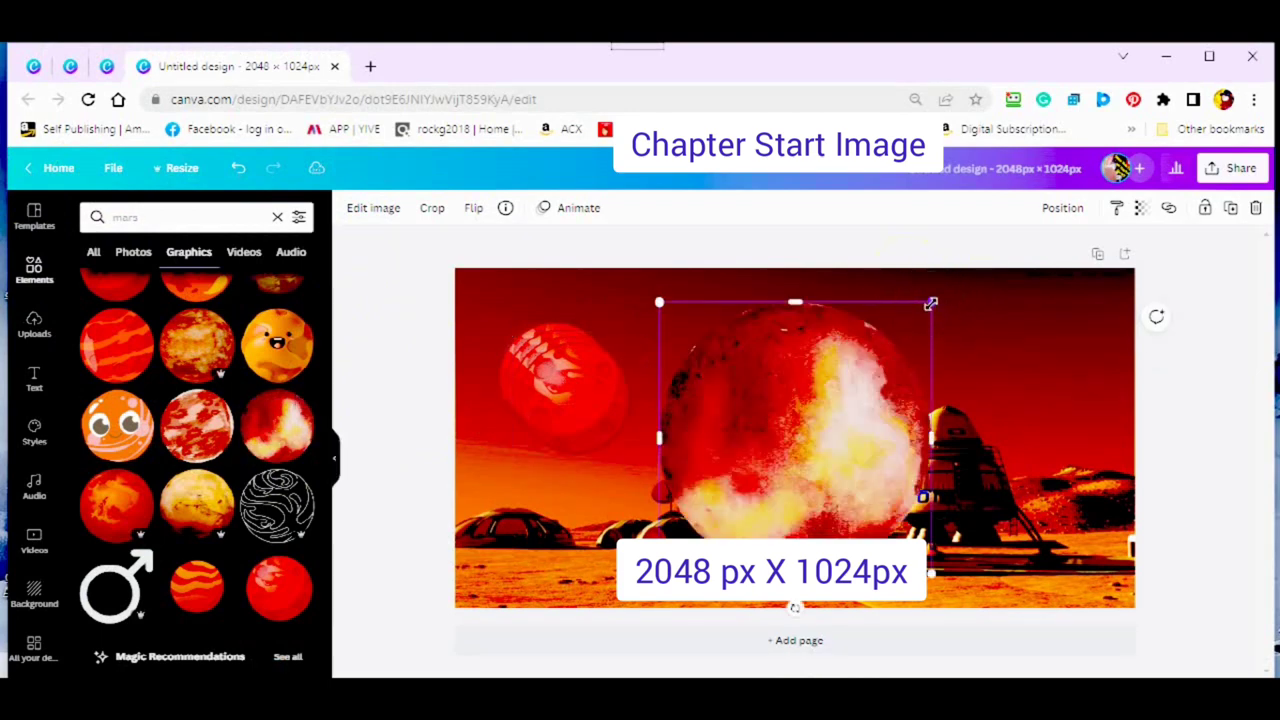
pyautogui.moveTo(930, 303); pyautogui.dragTo(724, 476)
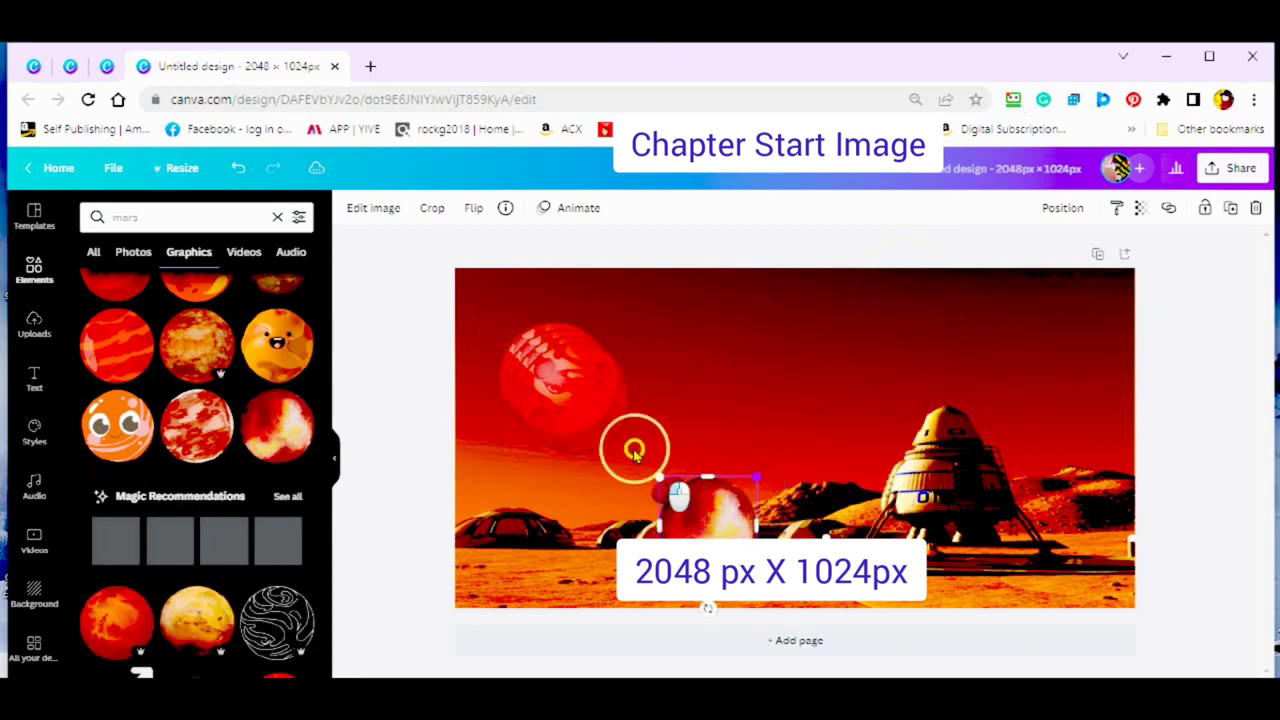
pyautogui.click(589, 385)
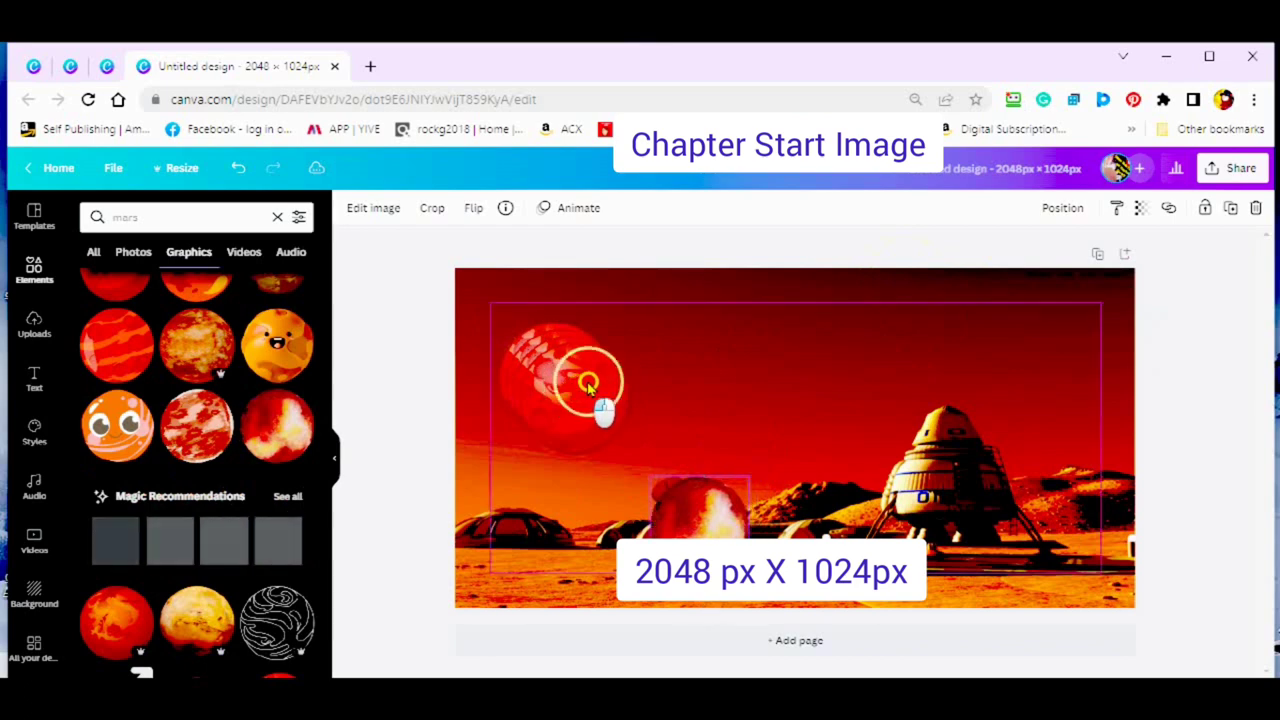
pyautogui.moveTo(589, 385); pyautogui.dragTo(606, 415)
pyautogui.moveTo(634, 354); pyautogui.dragTo(668, 332)
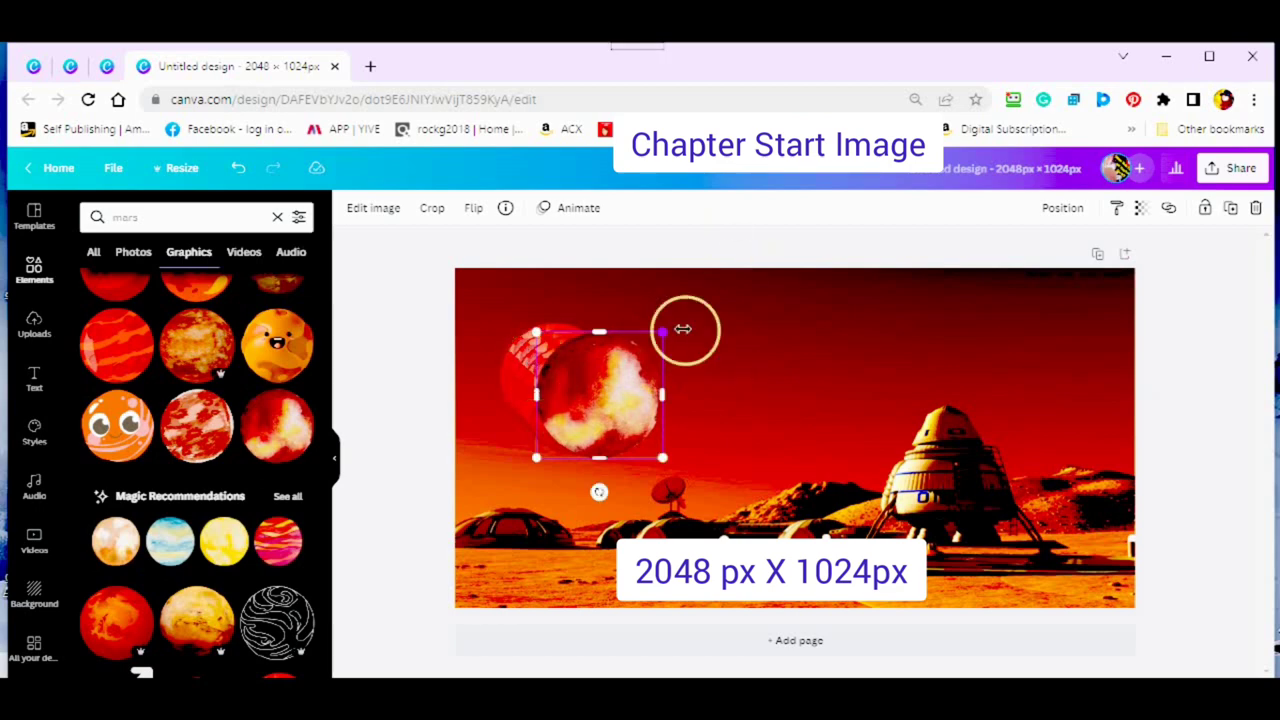
# Try sending the red-and-white planet backward and forward, dismissing the connection error
pyautogui.click(1062, 208)
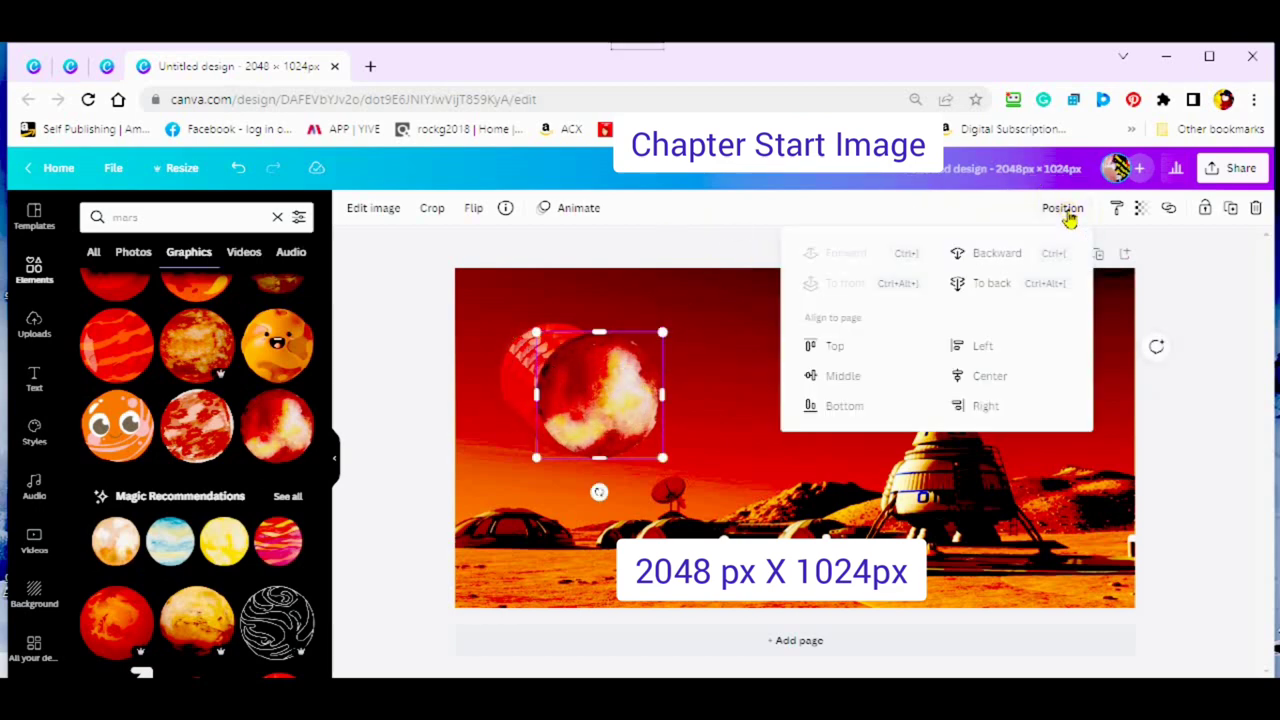
pyautogui.click(996, 255)
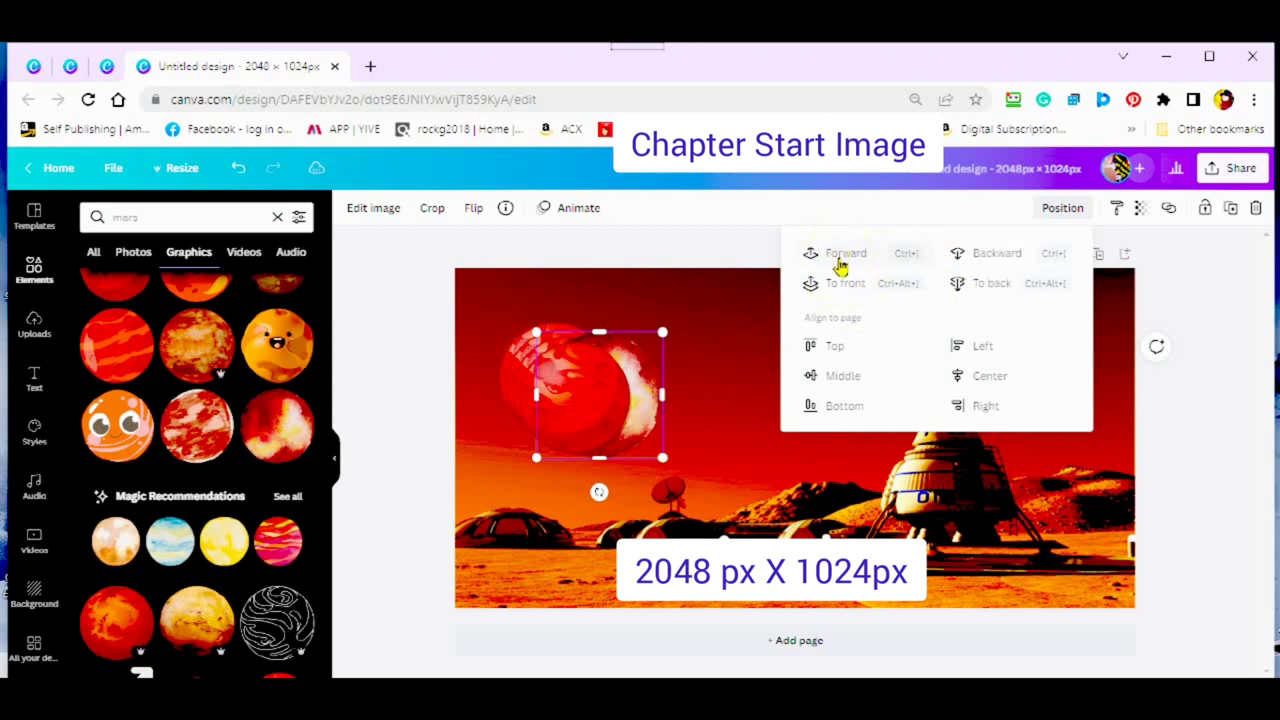
pyautogui.click(840, 257)
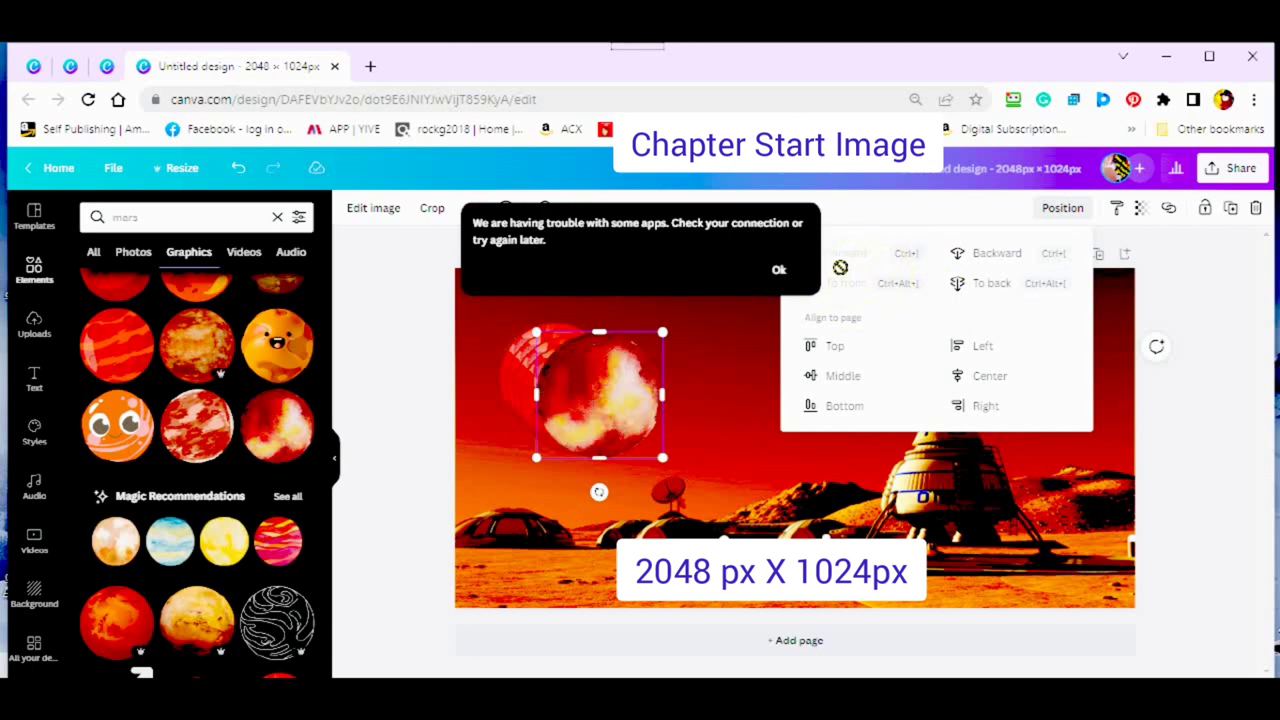
pyautogui.click(778, 270)
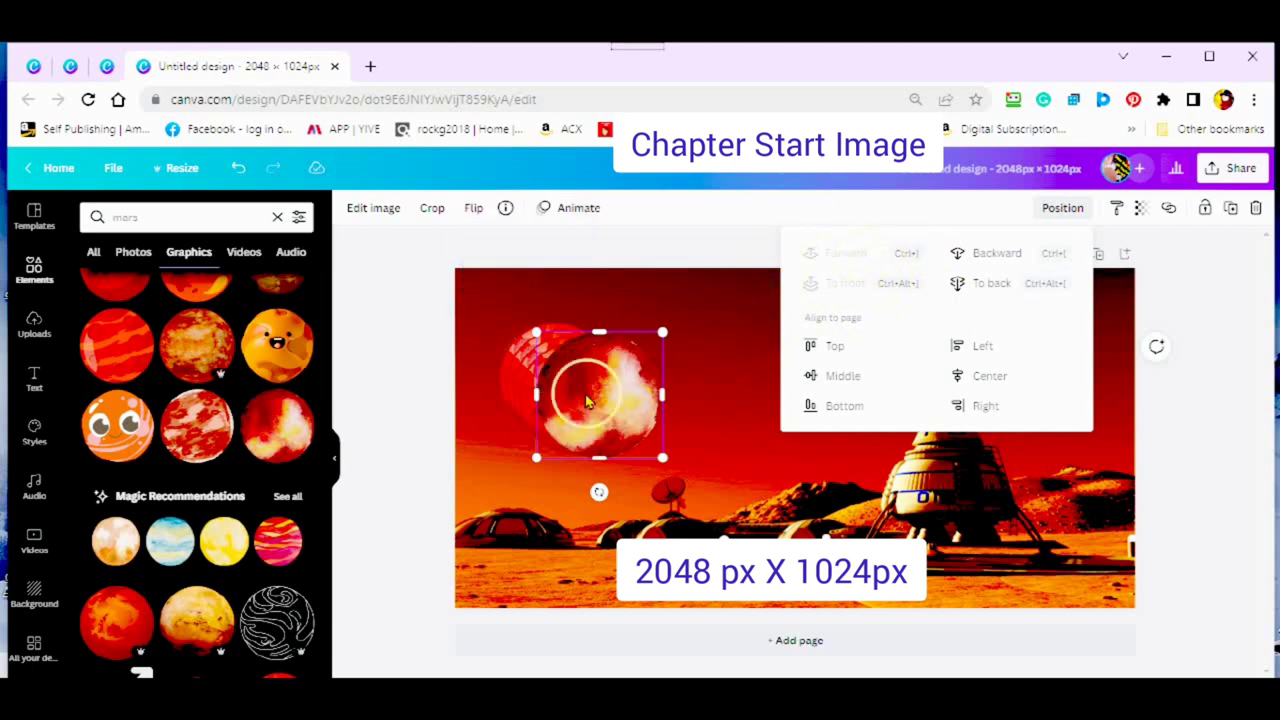
# Align the red-and-white planet to the page's horizontal center and vertical middle
pyautogui.click(833, 349)
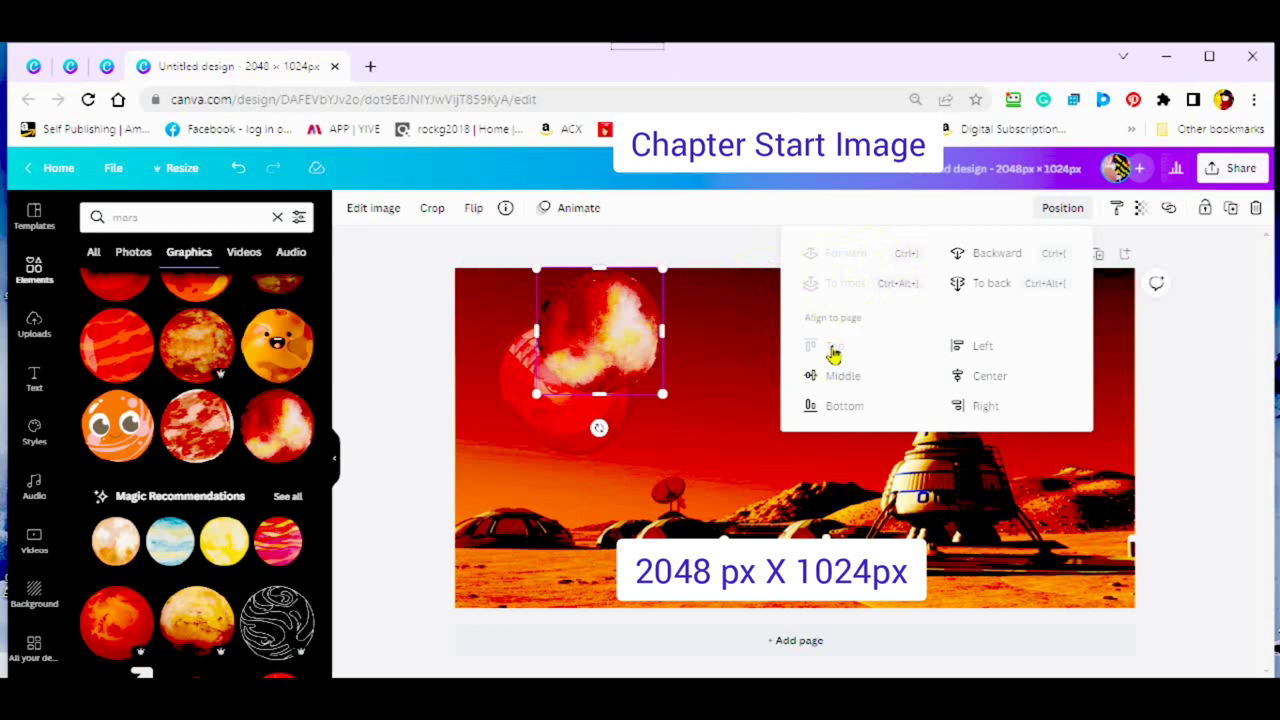
pyautogui.click(983, 347)
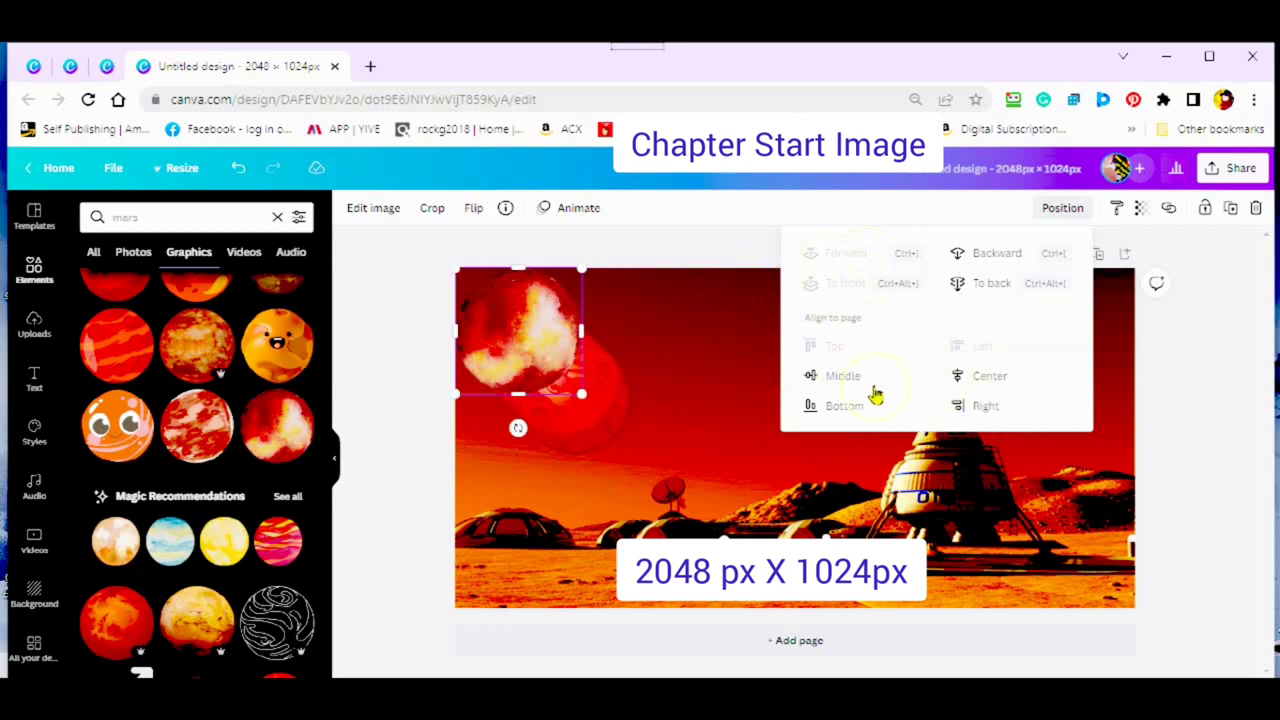
pyautogui.click(836, 380)
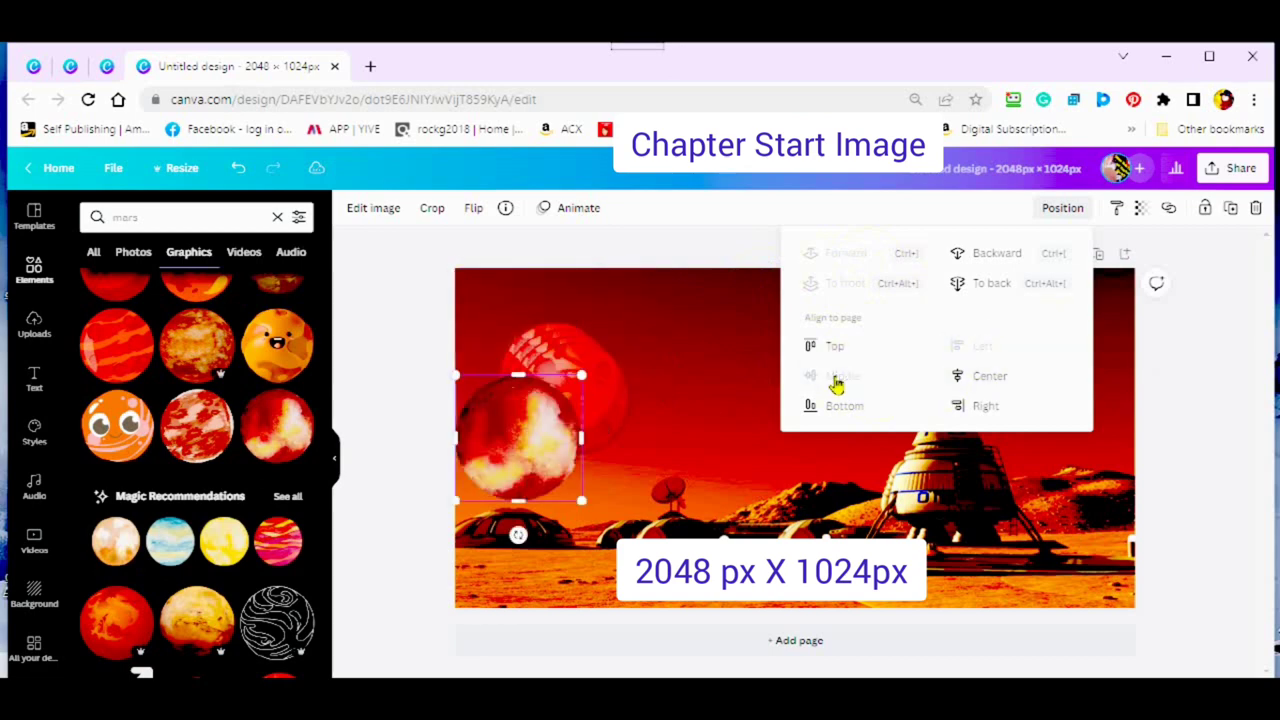
pyautogui.click(990, 380)
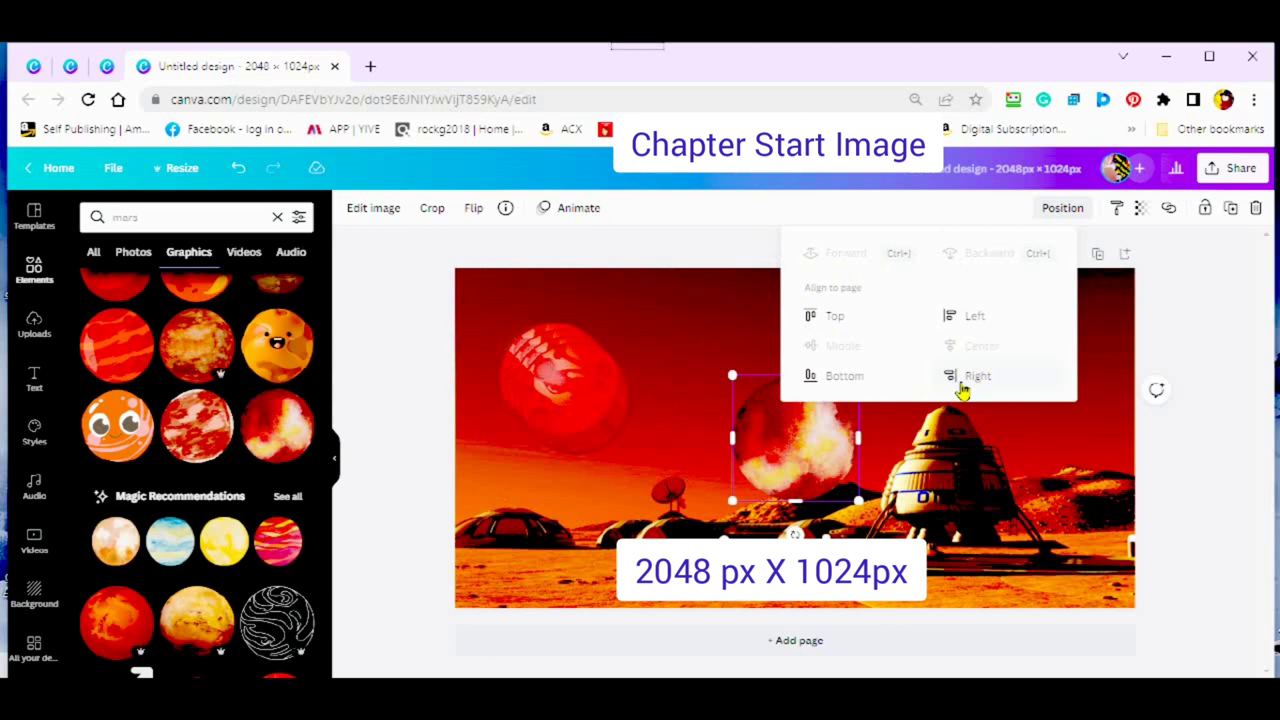
pyautogui.click(961, 383)
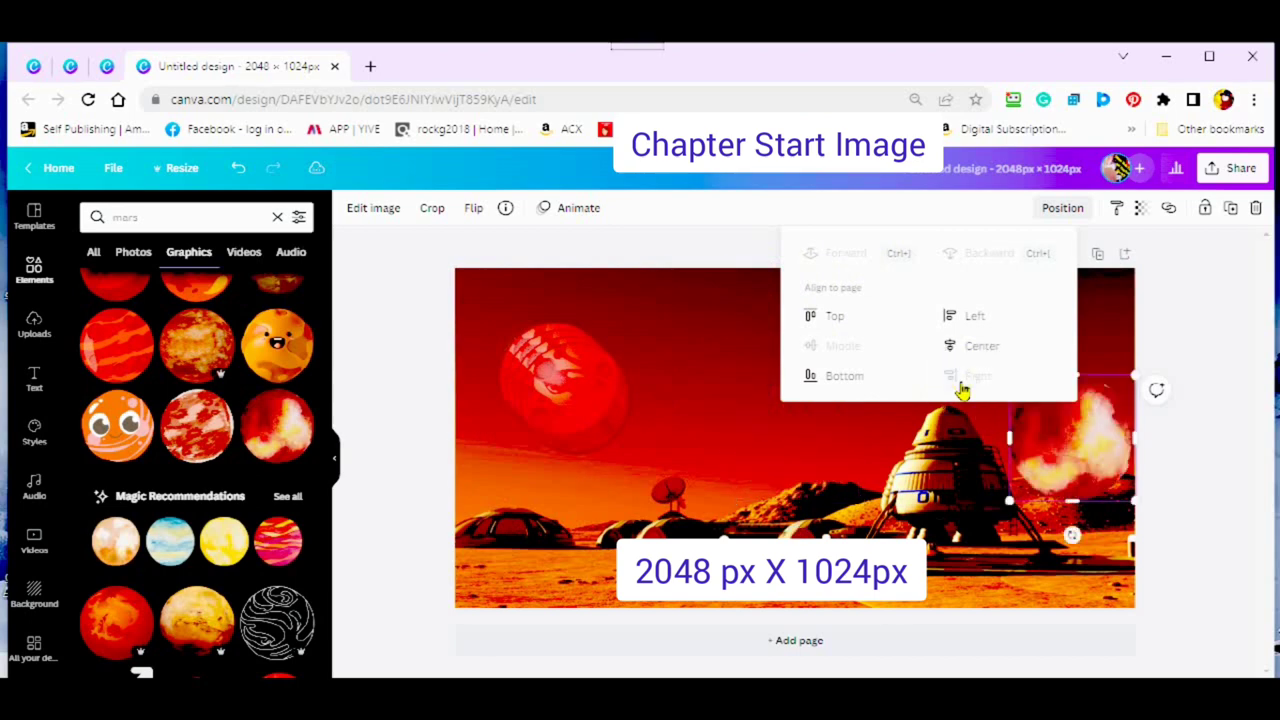
pyautogui.click(844, 378)
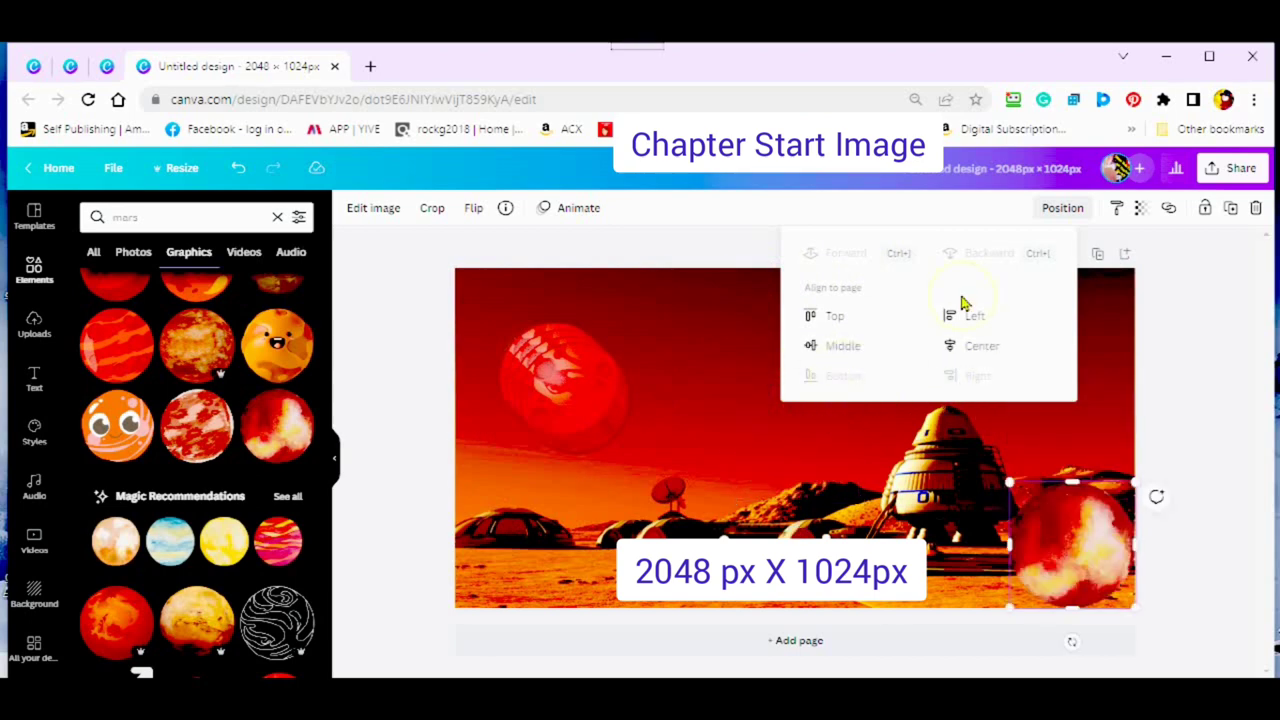
pyautogui.click(978, 350)
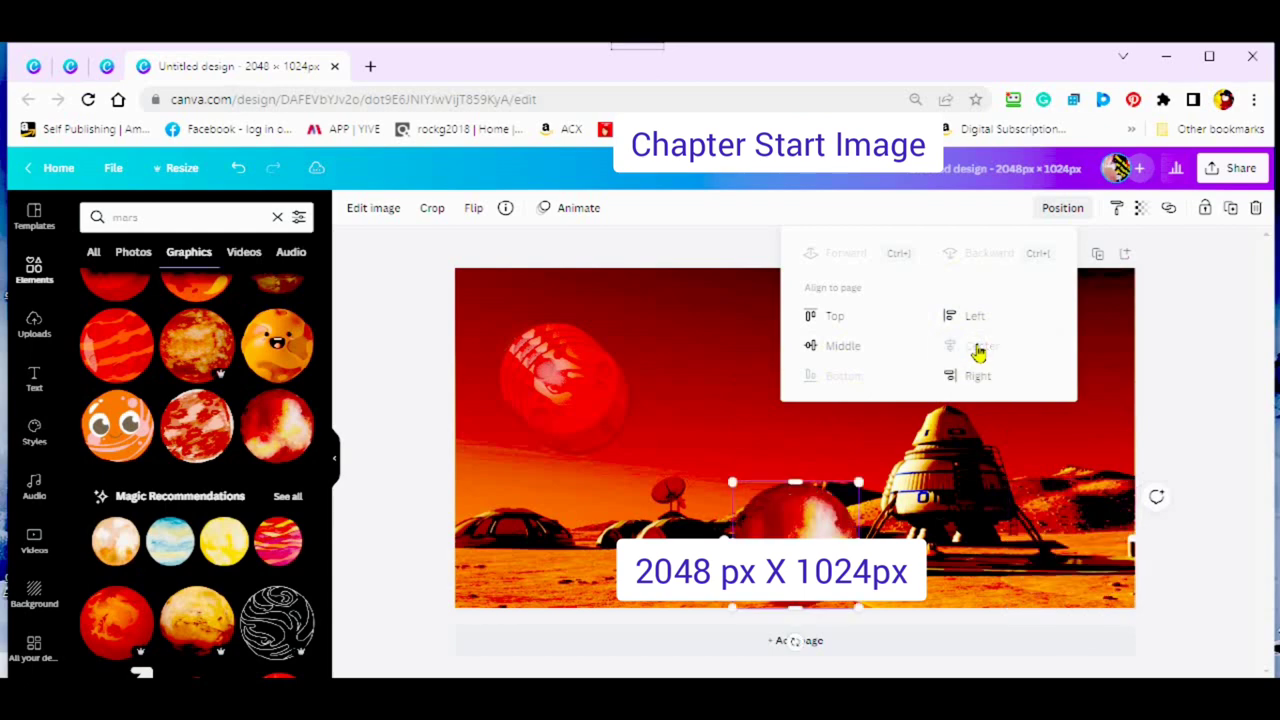
pyautogui.click(840, 346)
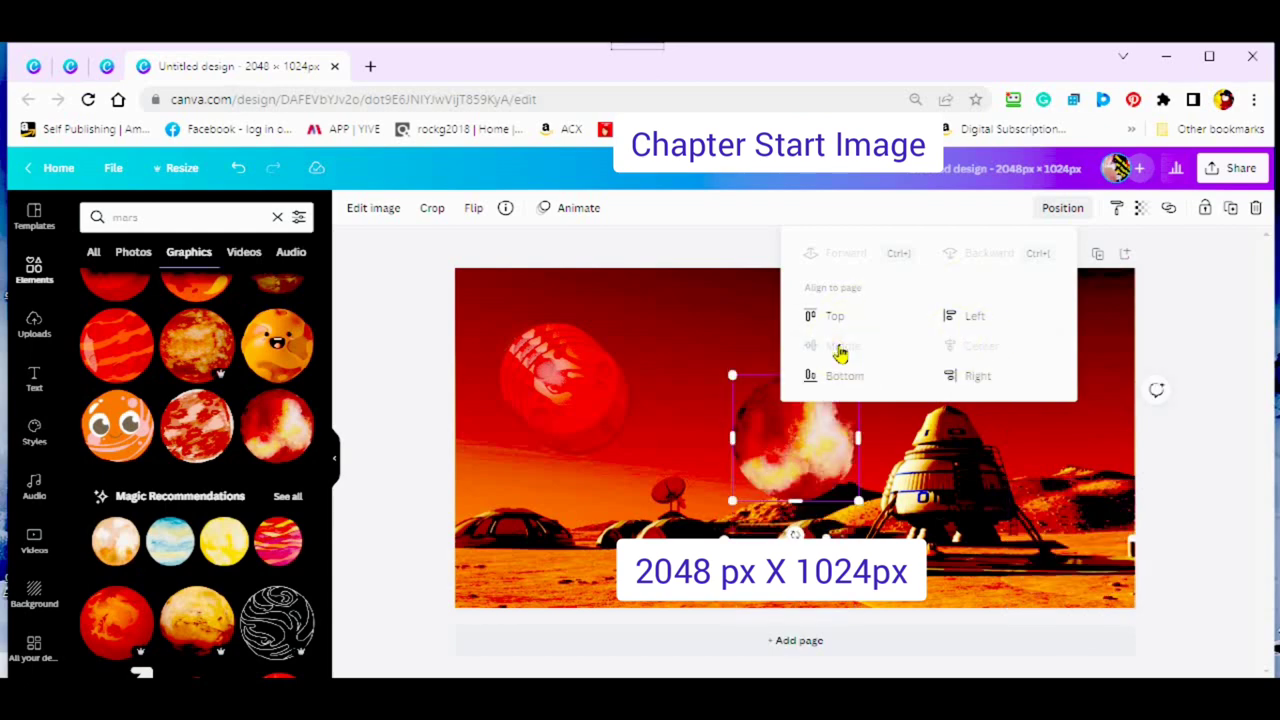
pyautogui.click(724, 355)
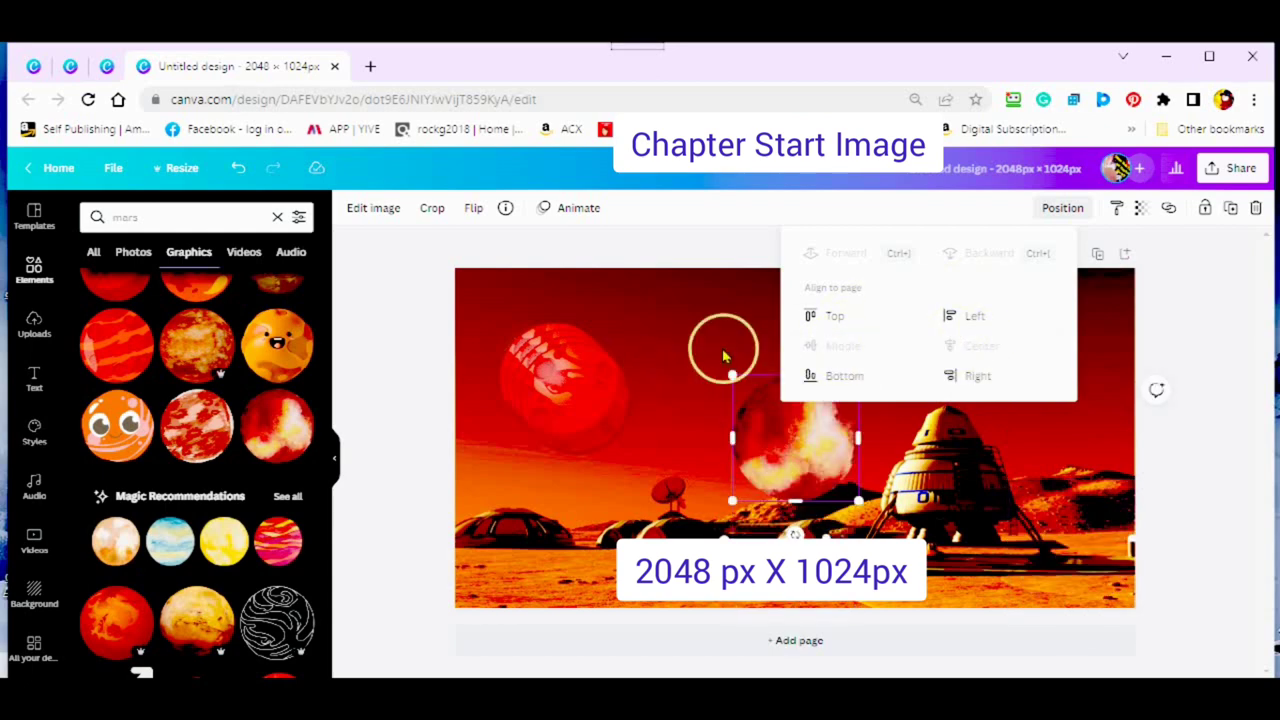
pyautogui.click(670, 333)
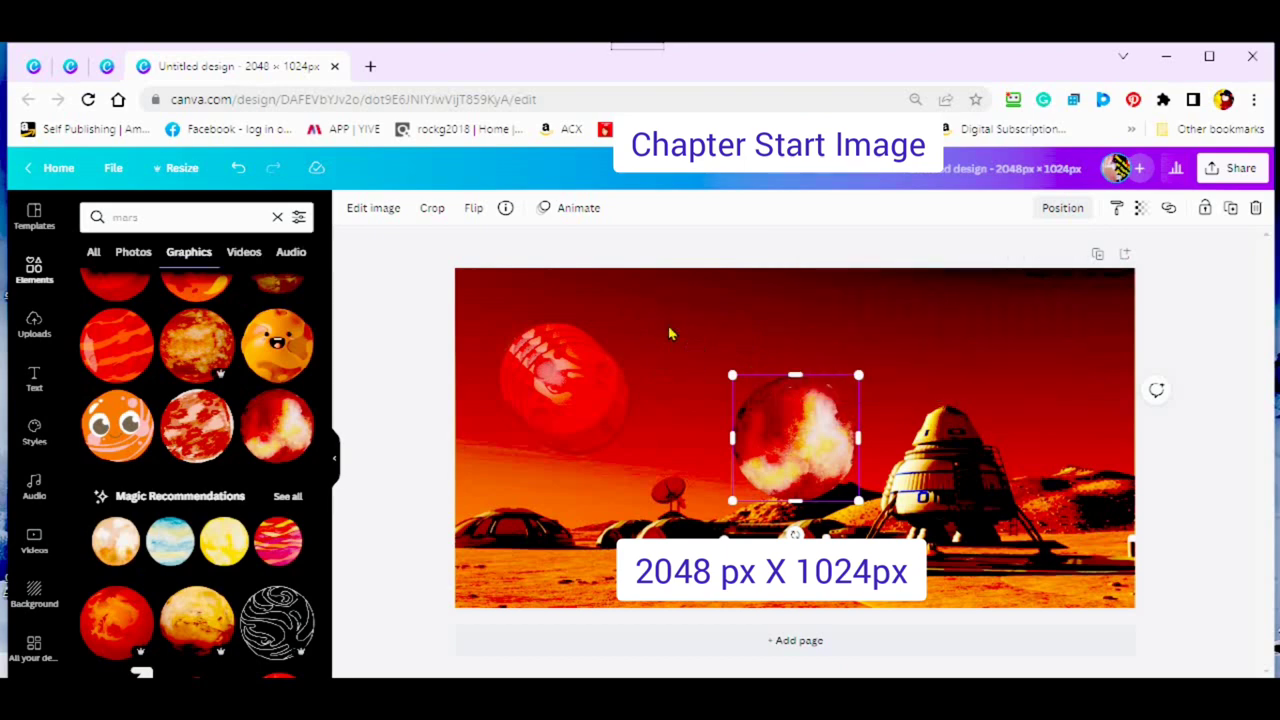
pyautogui.click(564, 402)
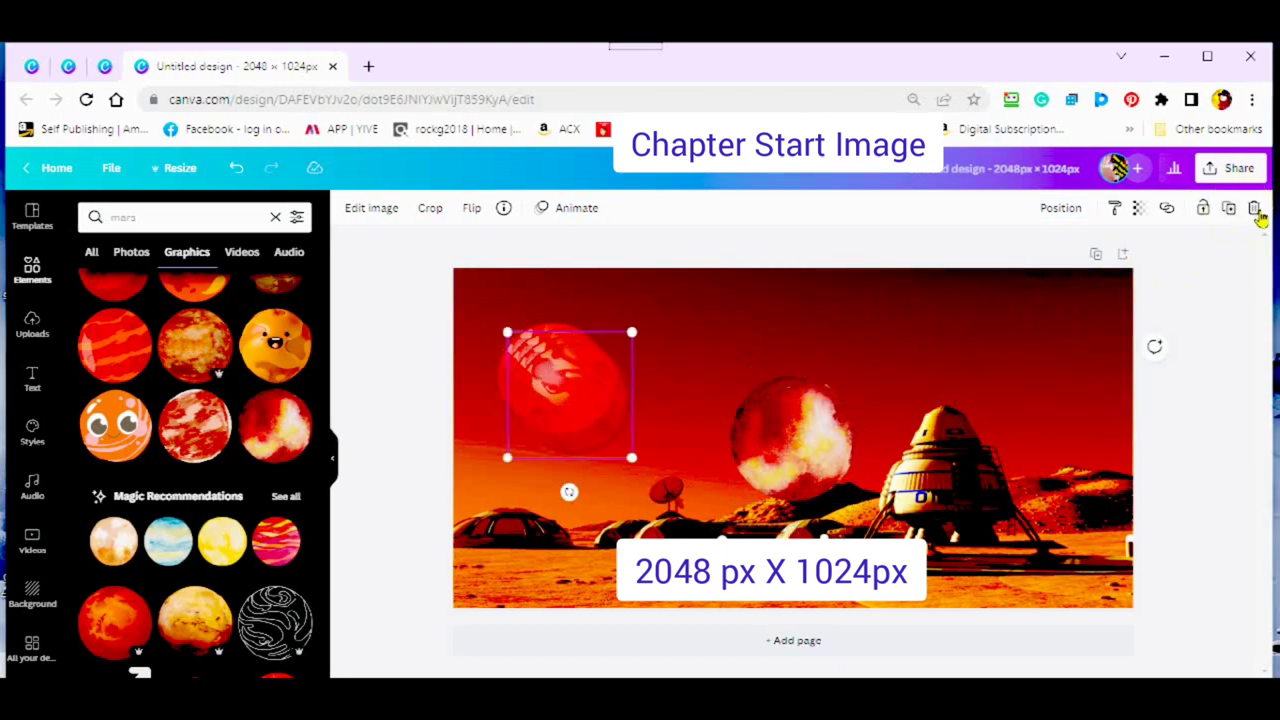
# Delete the plain red planet and shrink the other planet into the top-left sky
pyautogui.click(1257, 210)
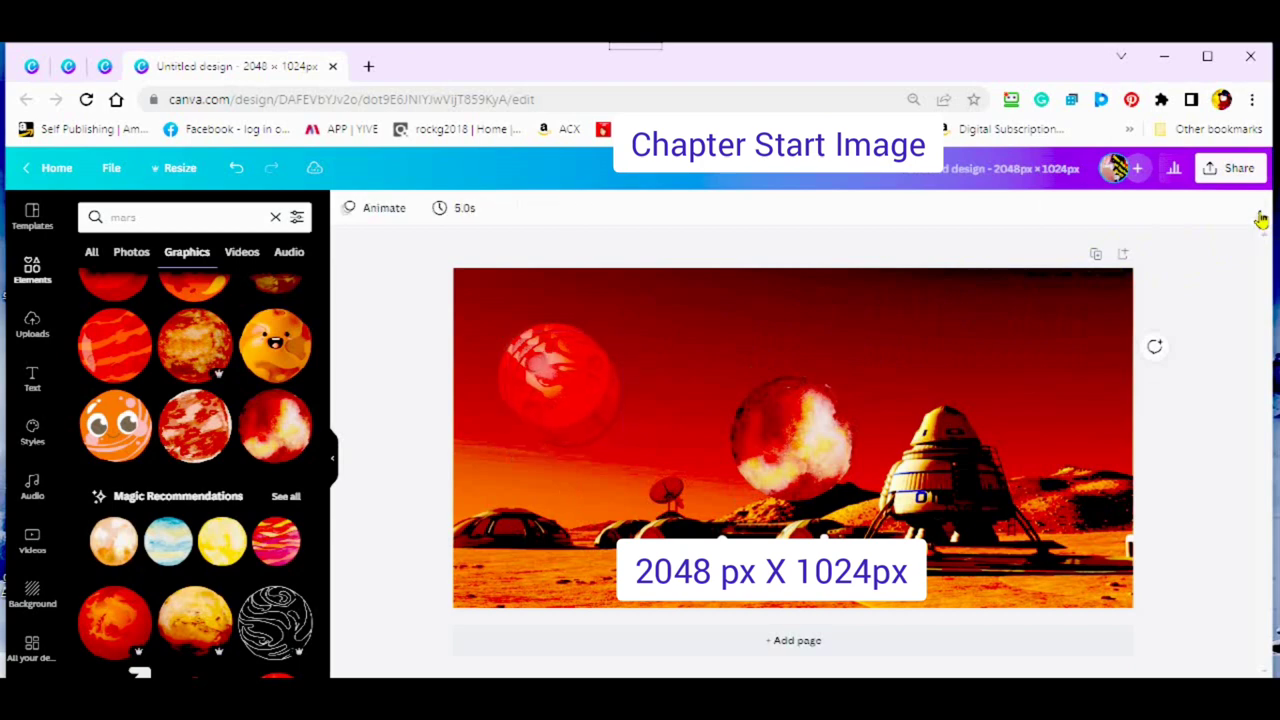
pyautogui.click(552, 393)
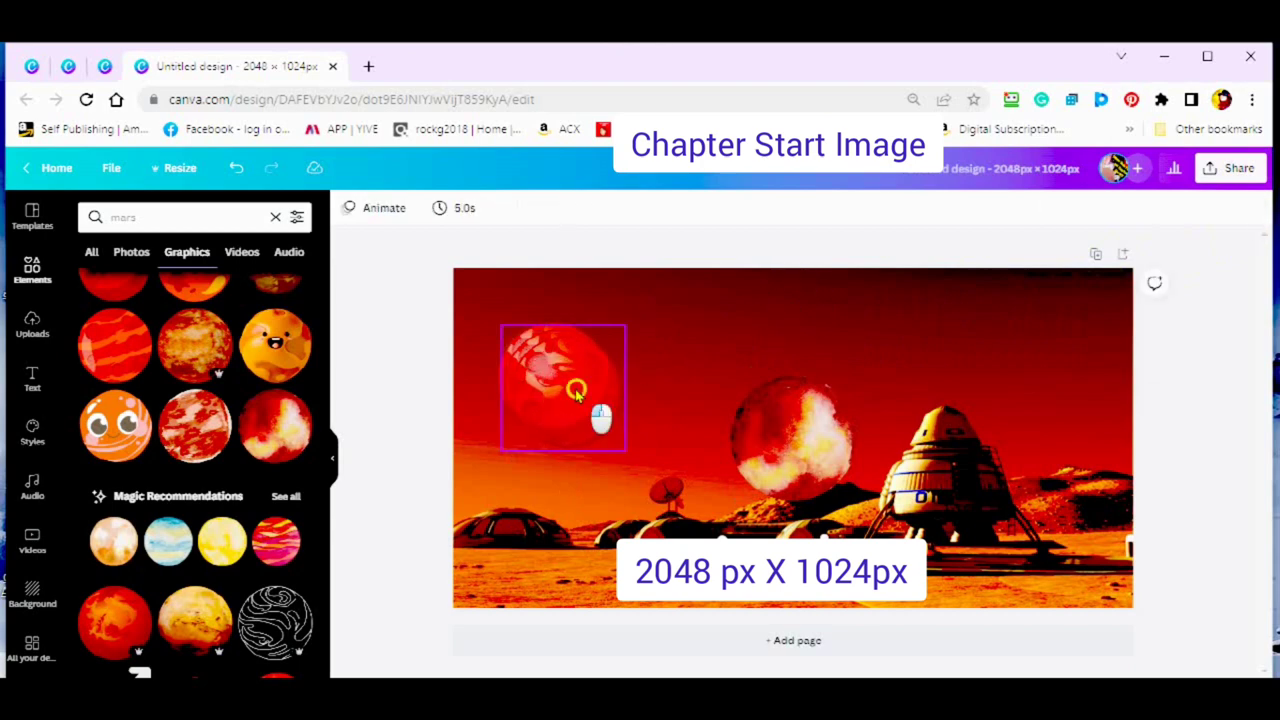
pyautogui.click(1257, 212)
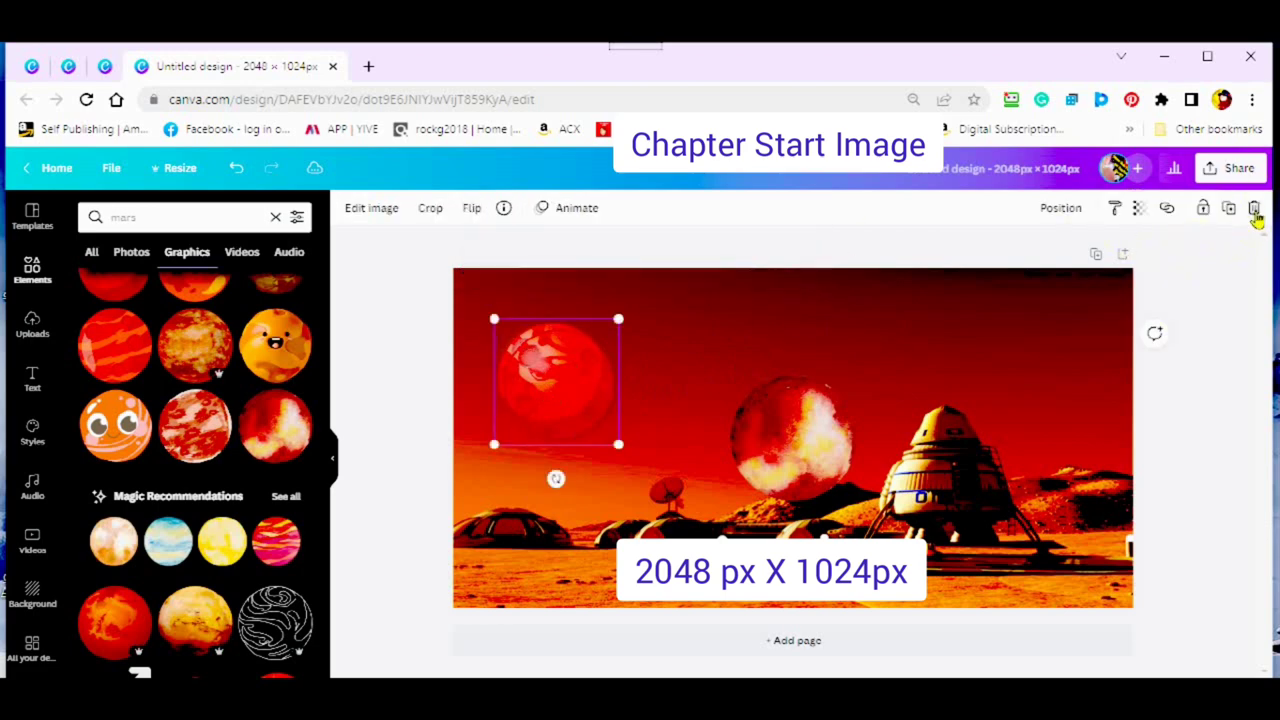
pyautogui.click(1253, 208)
pyautogui.moveTo(790, 437); pyautogui.dragTo(548, 375)
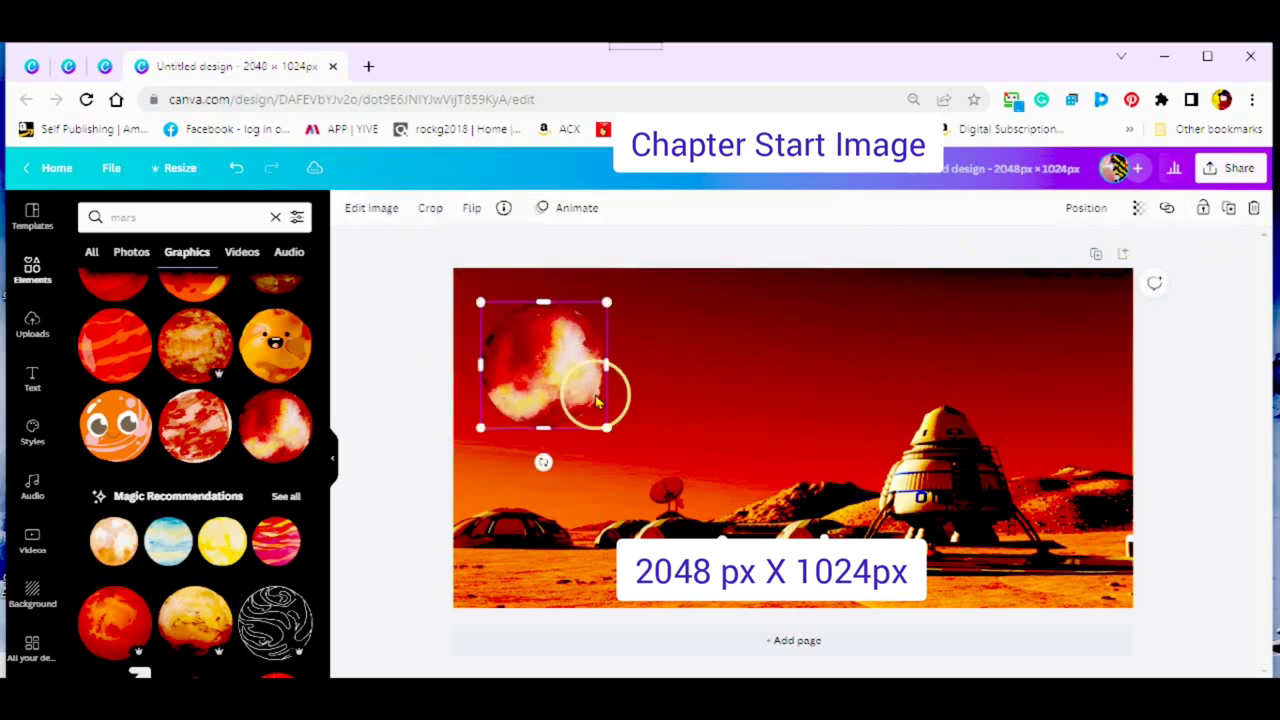
pyautogui.moveTo(598, 412); pyautogui.dragTo(546, 364)
# Search Elements for 'astronaut', place a white astronaut lower left, and delete the rocket astronaut
pyautogui.click(103, 216)
pyautogui.write('astronaut')
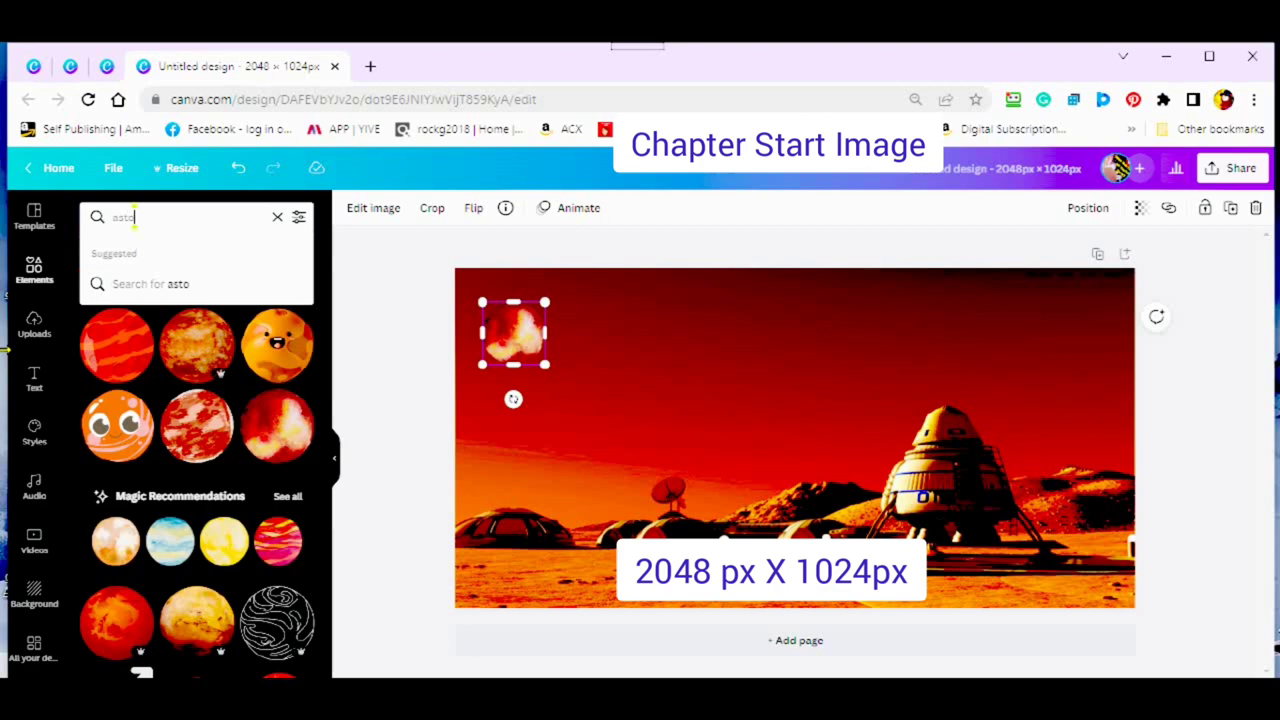
pyautogui.click(120, 289)
pyautogui.click(97, 258)
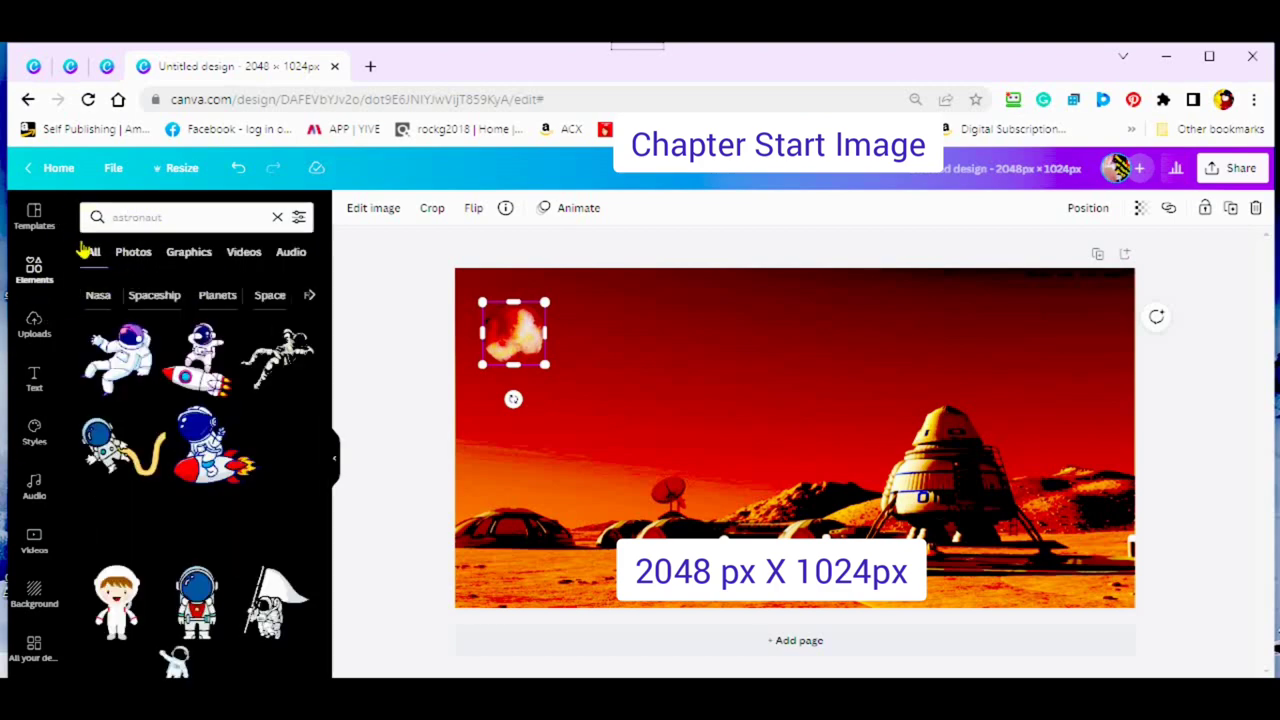
pyautogui.click(200, 356)
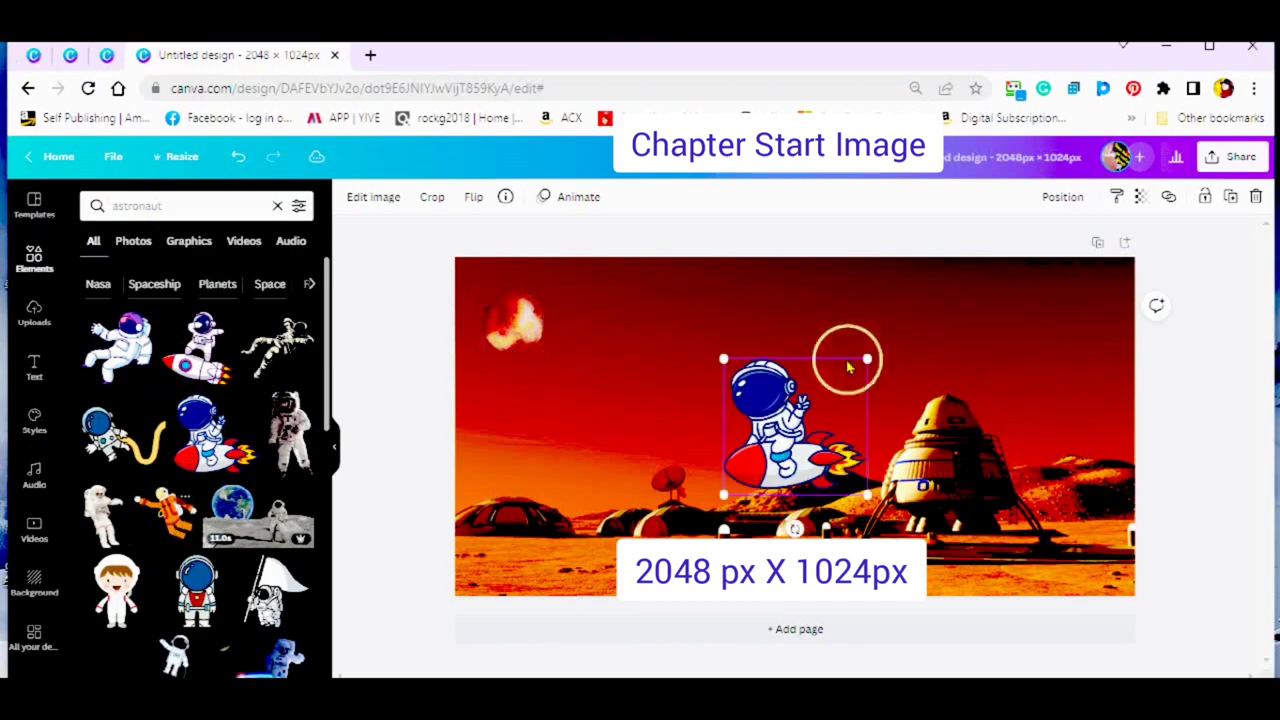
pyautogui.click(848, 368)
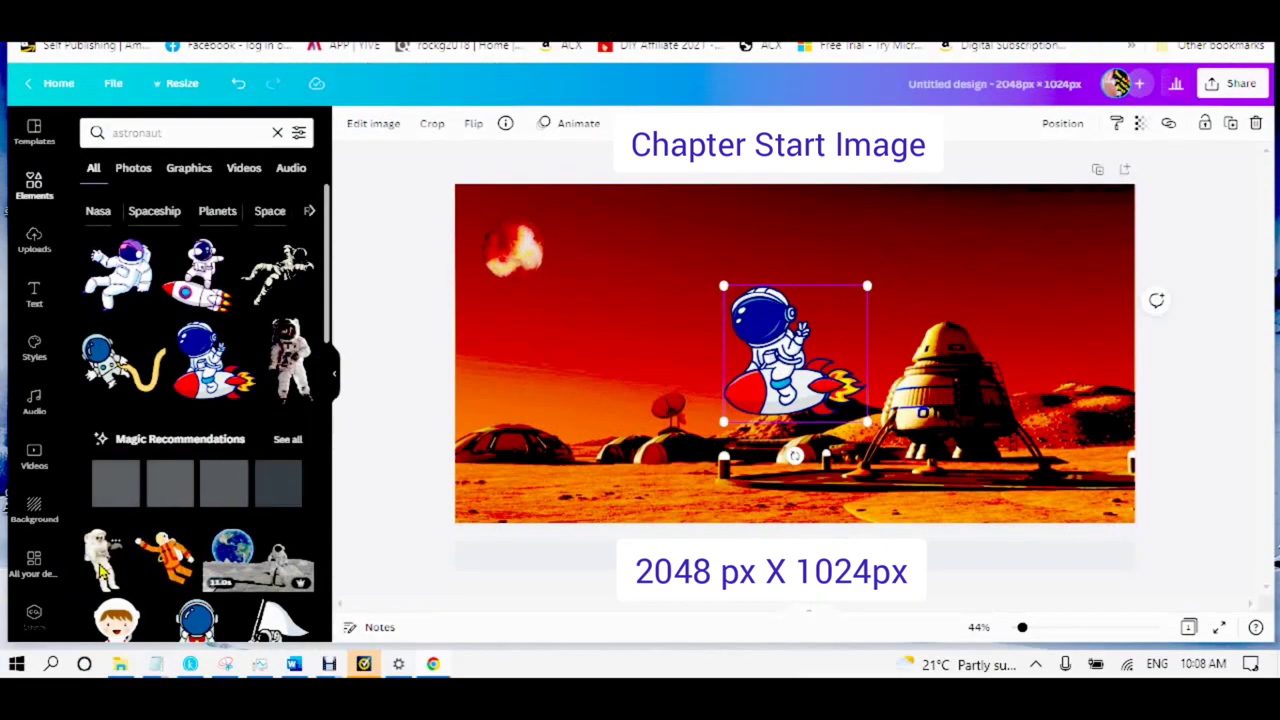
pyautogui.moveTo(100, 567); pyautogui.dragTo(519, 432)
pyautogui.click(765, 350)
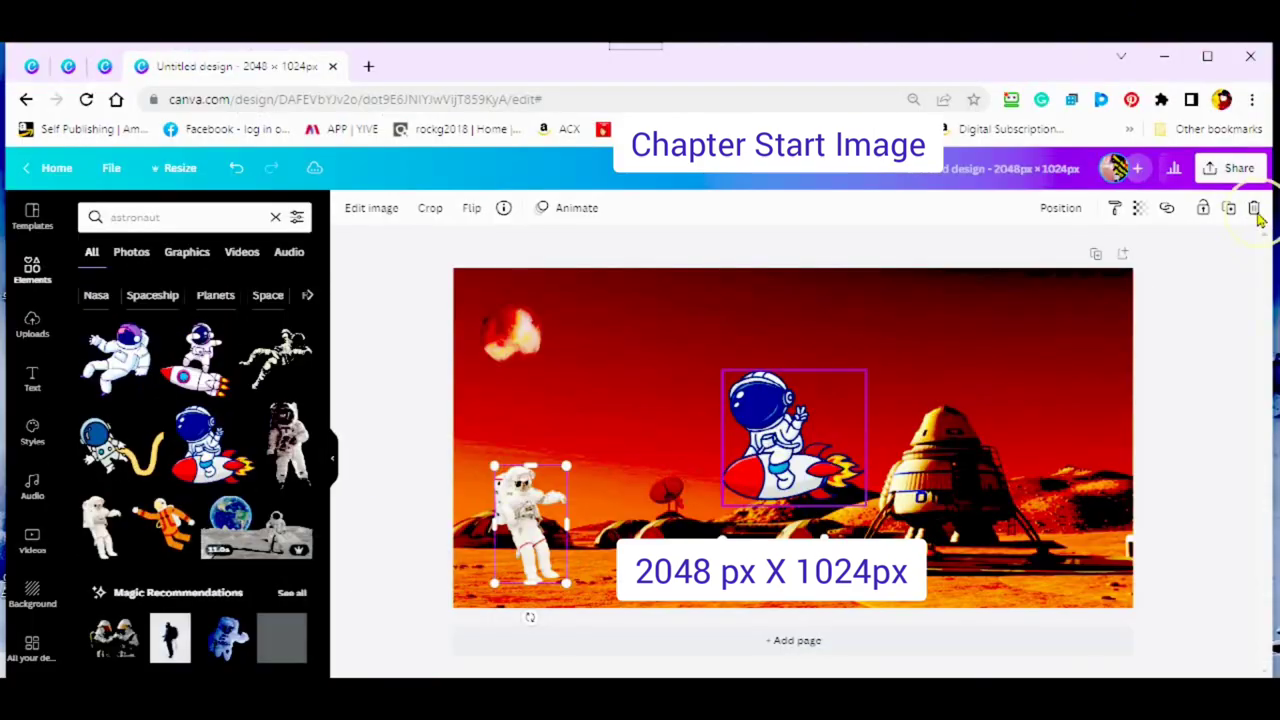
pyautogui.click(1256, 123)
pyautogui.click(133, 168)
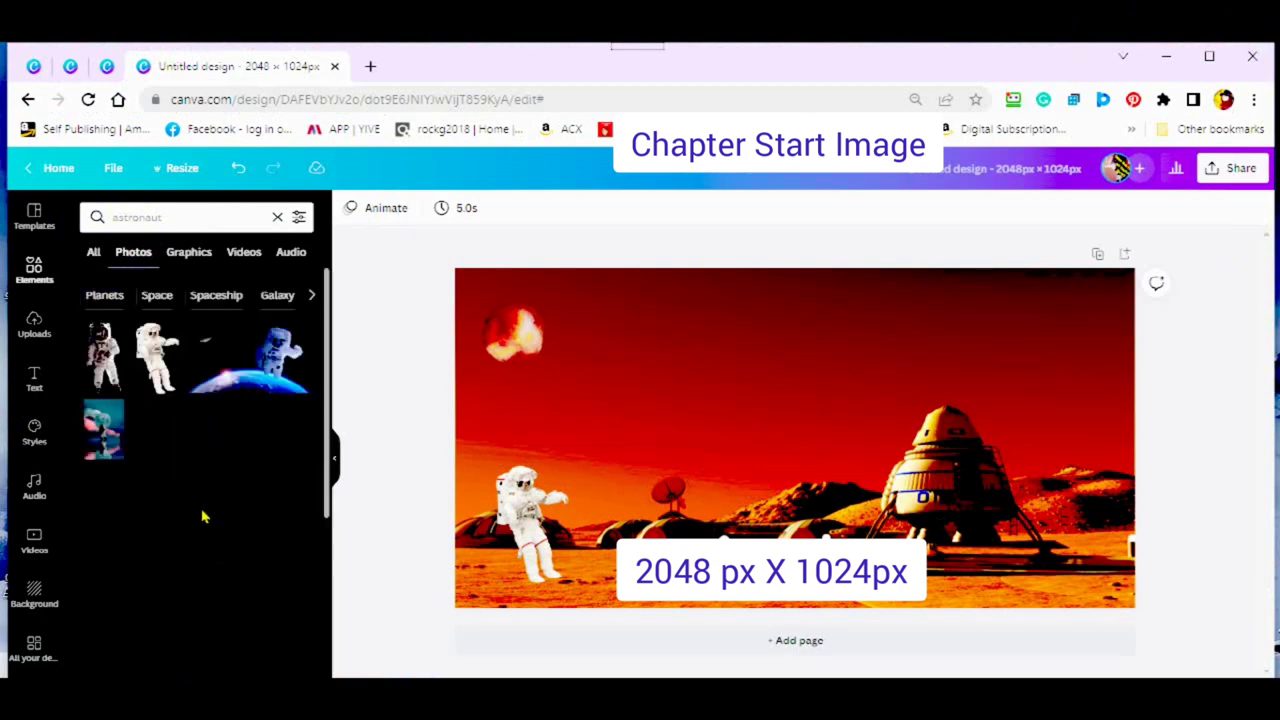
# Add the astronaut-on-rock photo, remove its background, and shrink it into the upper-left sky
pyautogui.click(214, 506)
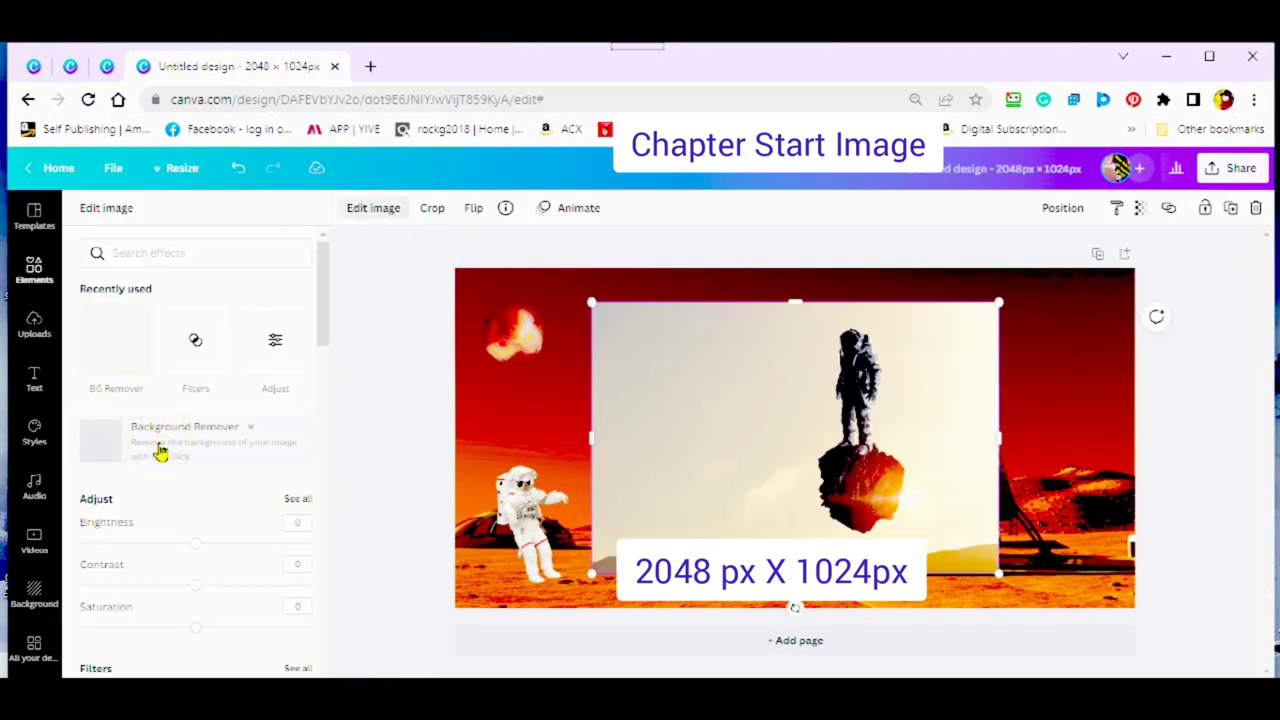
pyautogui.click(152, 452)
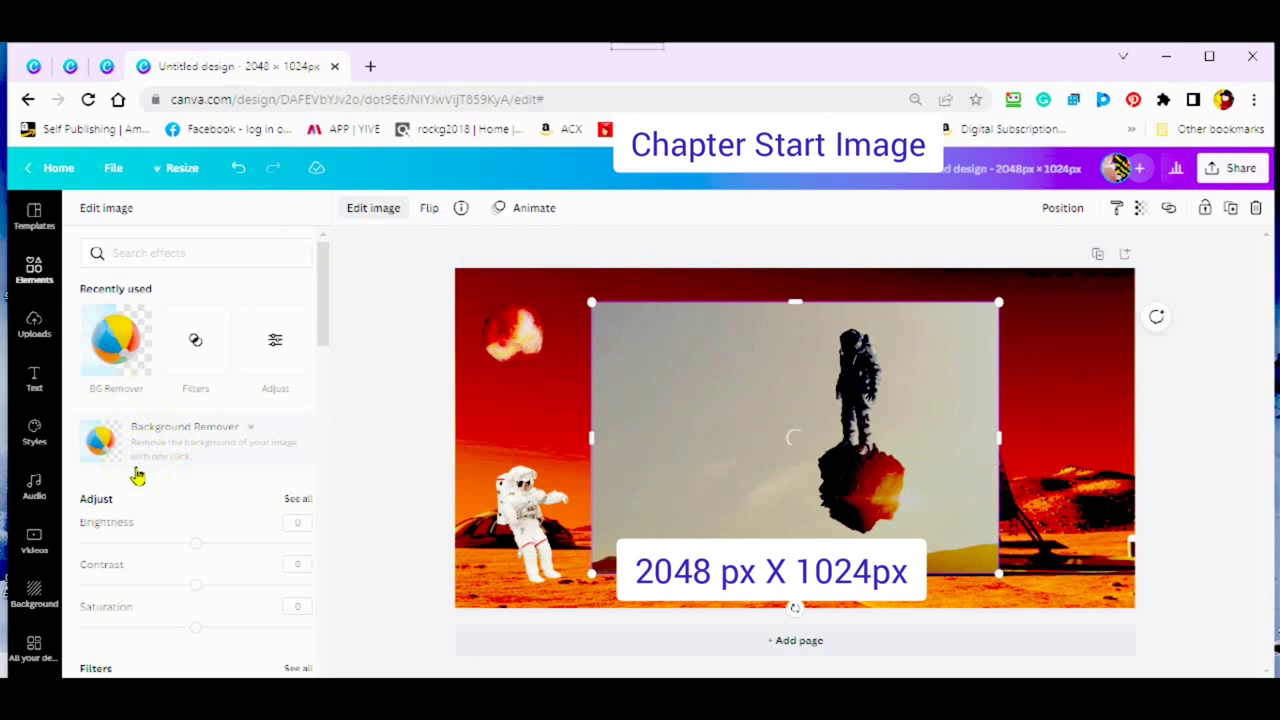
pyautogui.click(190, 440)
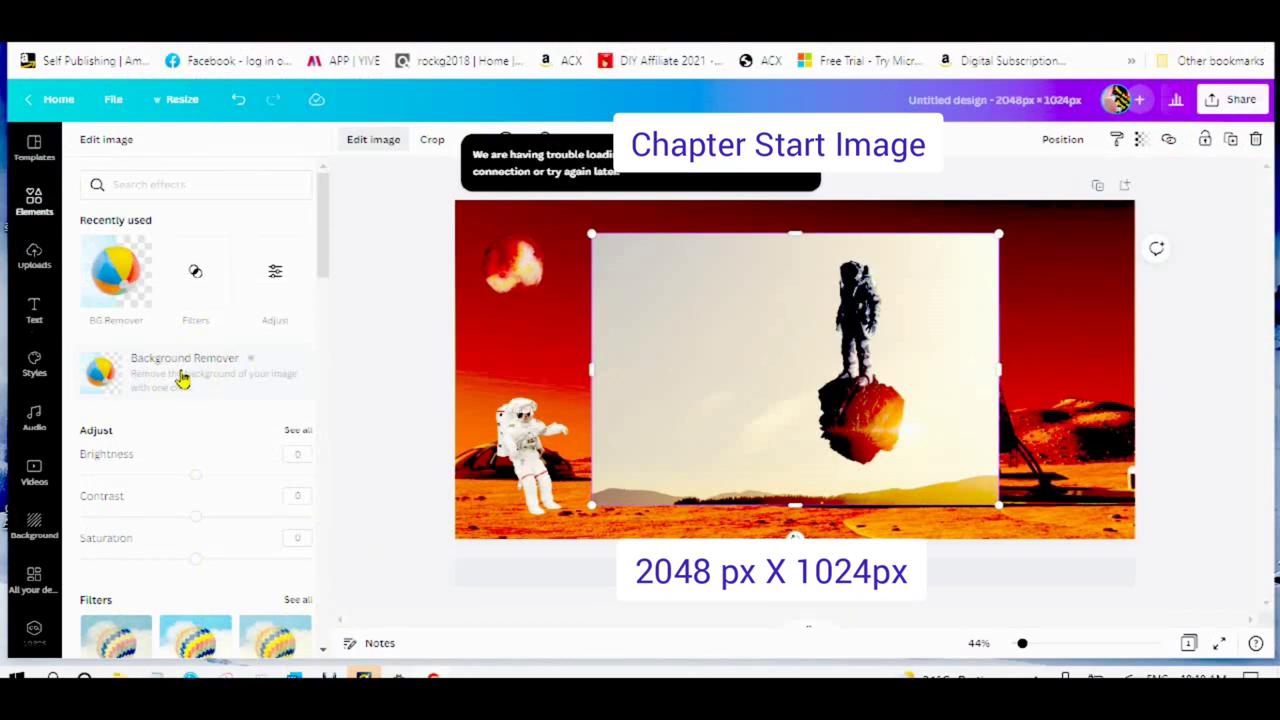
pyautogui.click(182, 378)
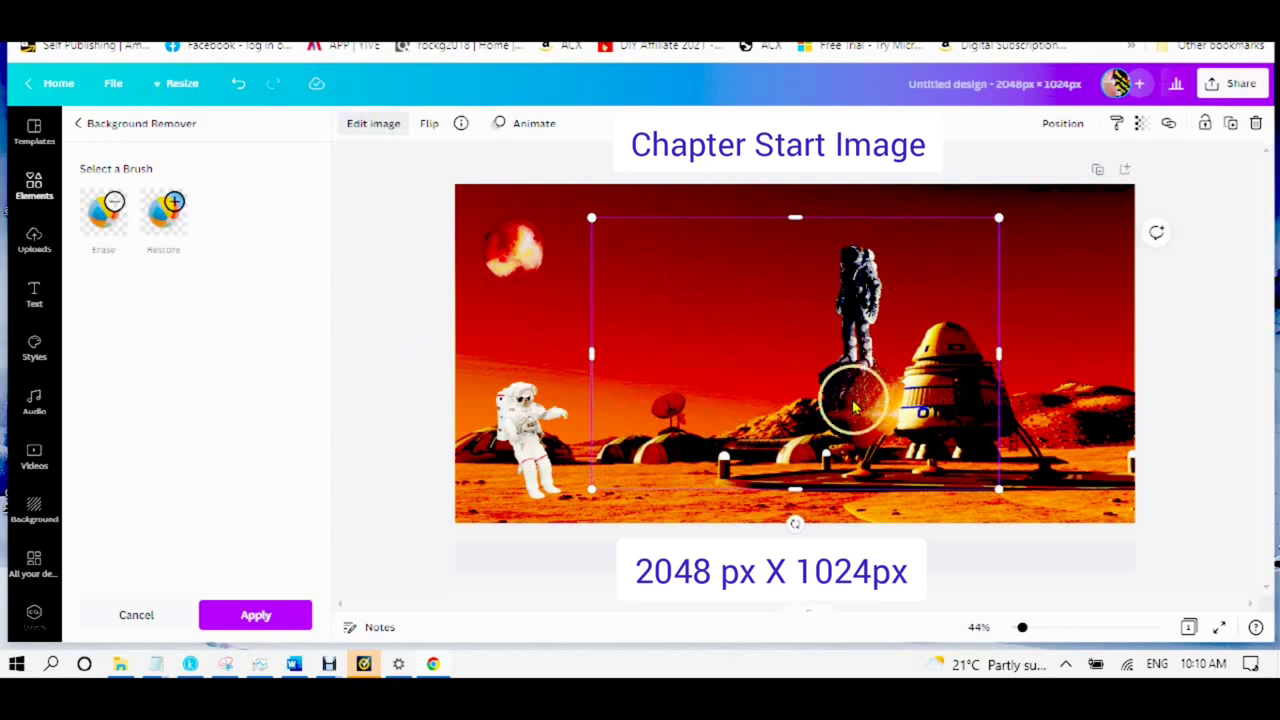
pyautogui.click(255, 615)
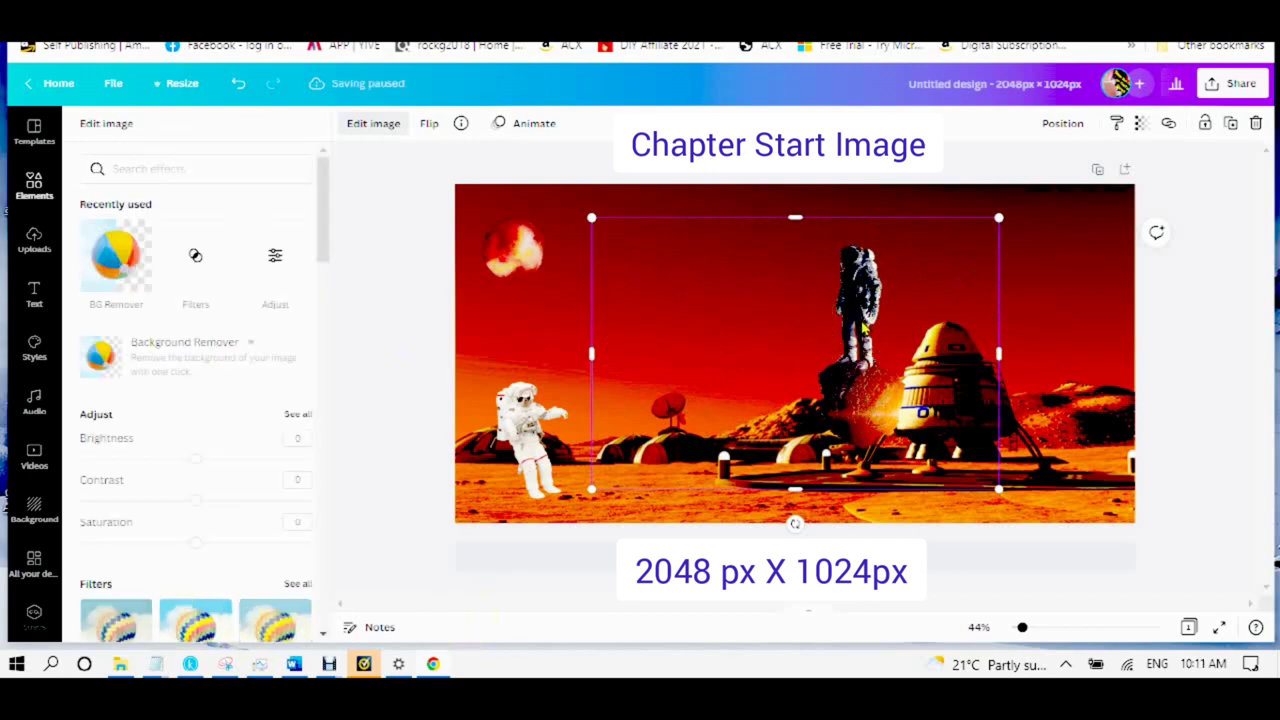
pyautogui.moveTo(858, 326); pyautogui.dragTo(755, 323)
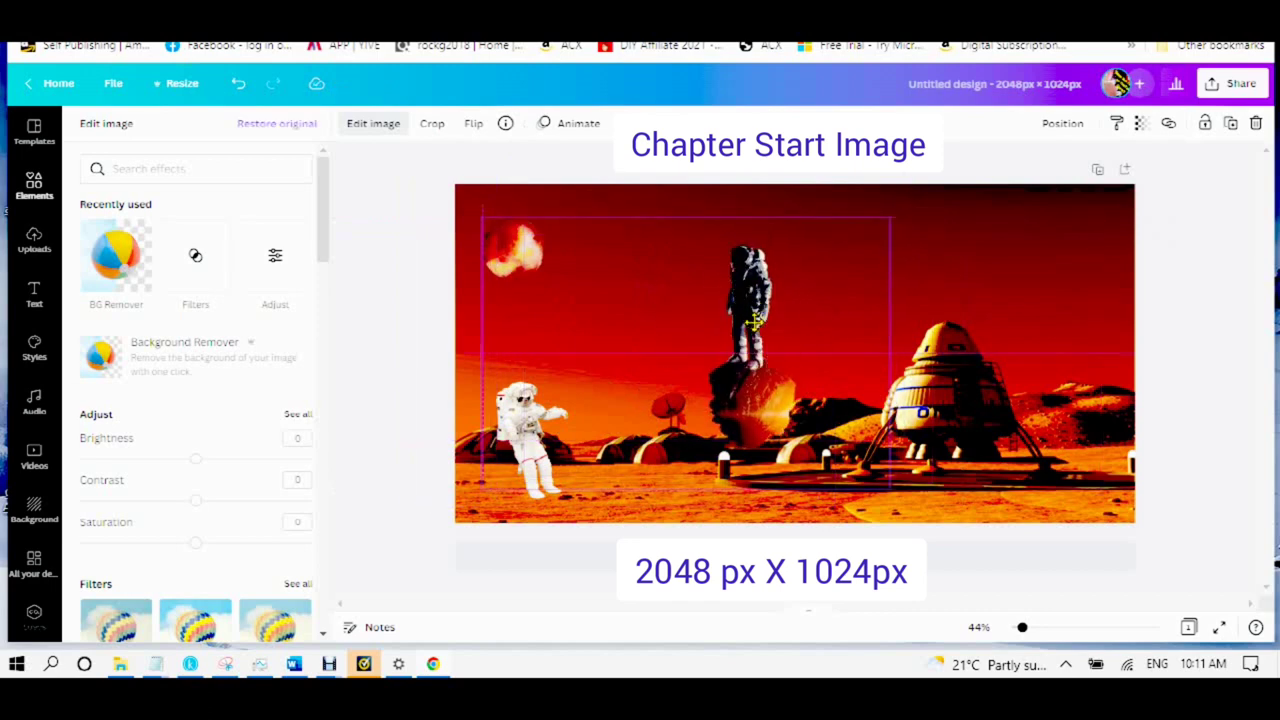
pyautogui.moveTo(889, 489); pyautogui.dragTo(709, 375)
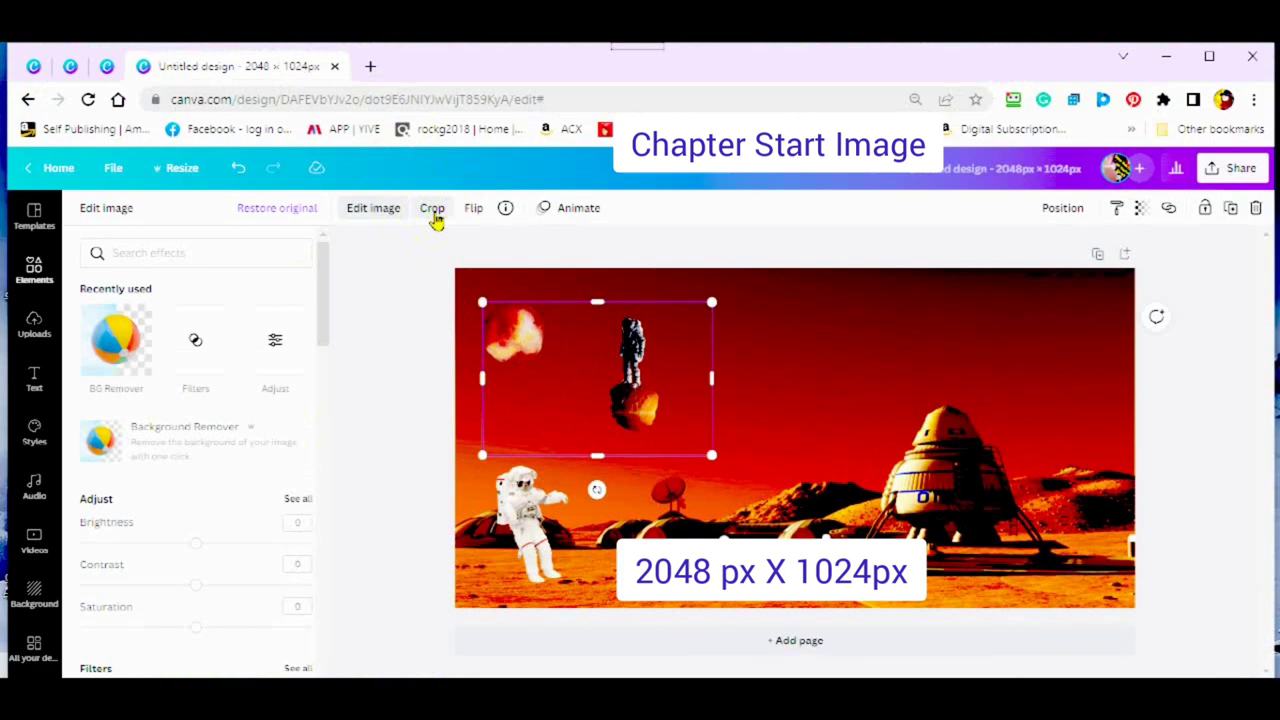
# Flip the astronaut-on-rock image horizontally and move it toward the centre of the sky
pyautogui.click(432, 123)
pyautogui.click(377, 214)
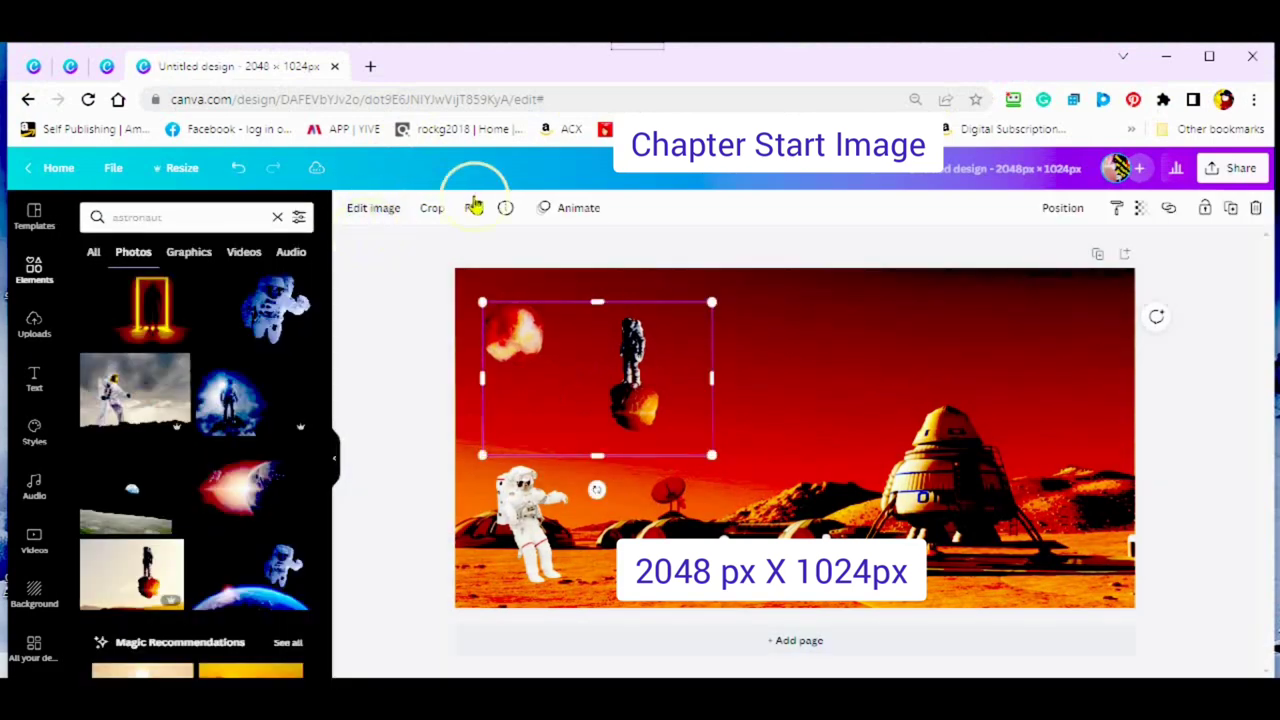
pyautogui.click(471, 210)
pyautogui.click(510, 256)
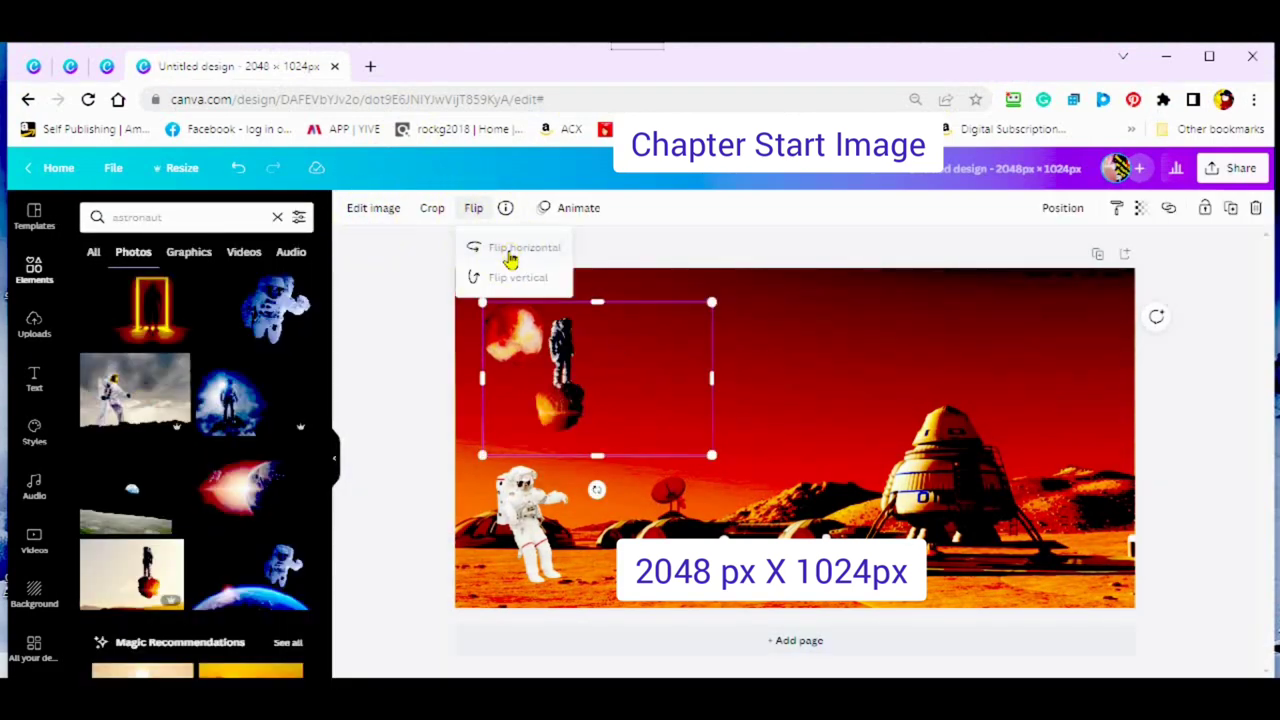
pyautogui.click(510, 280)
pyautogui.click(510, 280)
pyautogui.click(512, 281)
pyautogui.click(516, 284)
pyautogui.moveTo(577, 437); pyautogui.dragTo(716, 452)
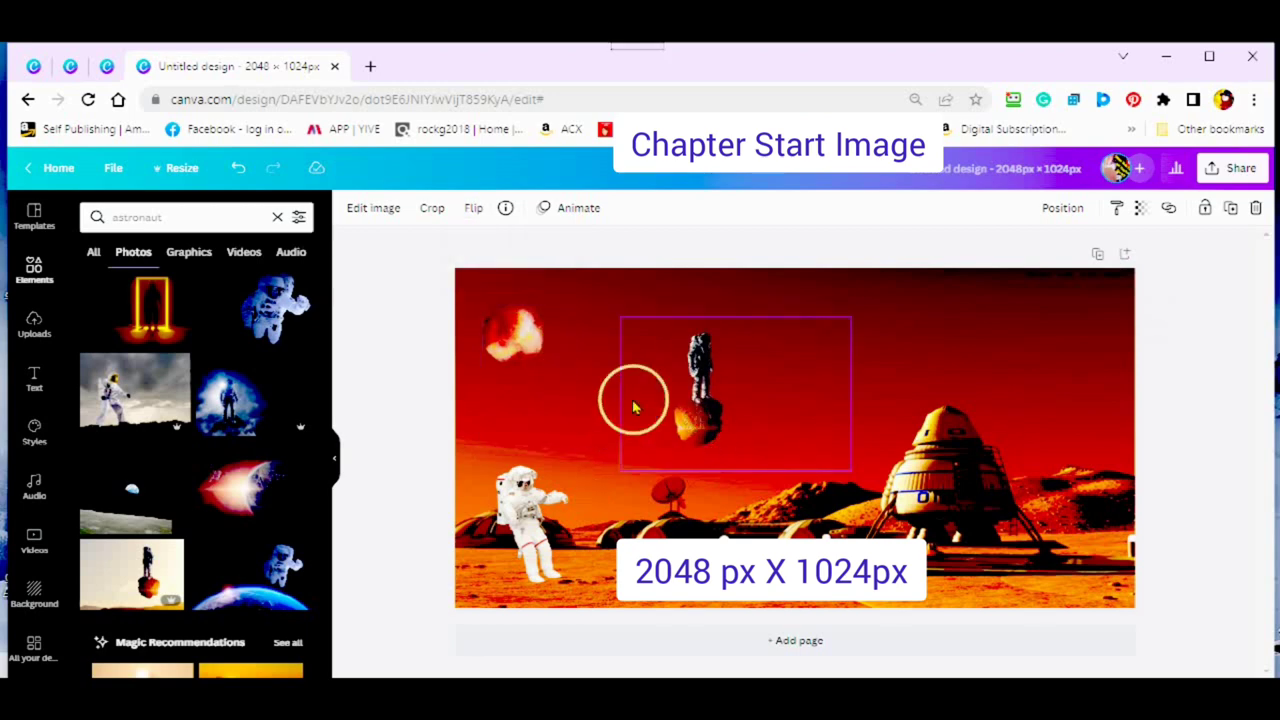
# Apply the Festive filter to the astronaut image and raise its intensity
pyautogui.click(373, 210)
pyautogui.scroll(-3, 214, 540)
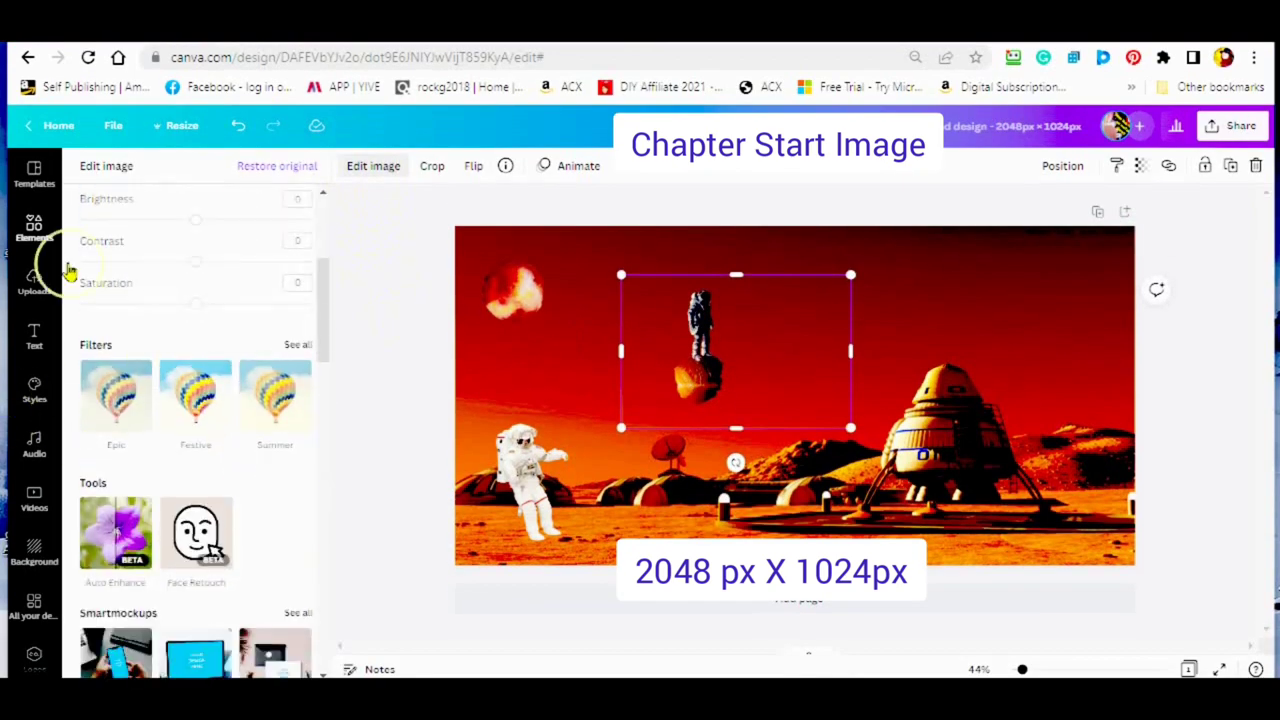
pyautogui.click(297, 352)
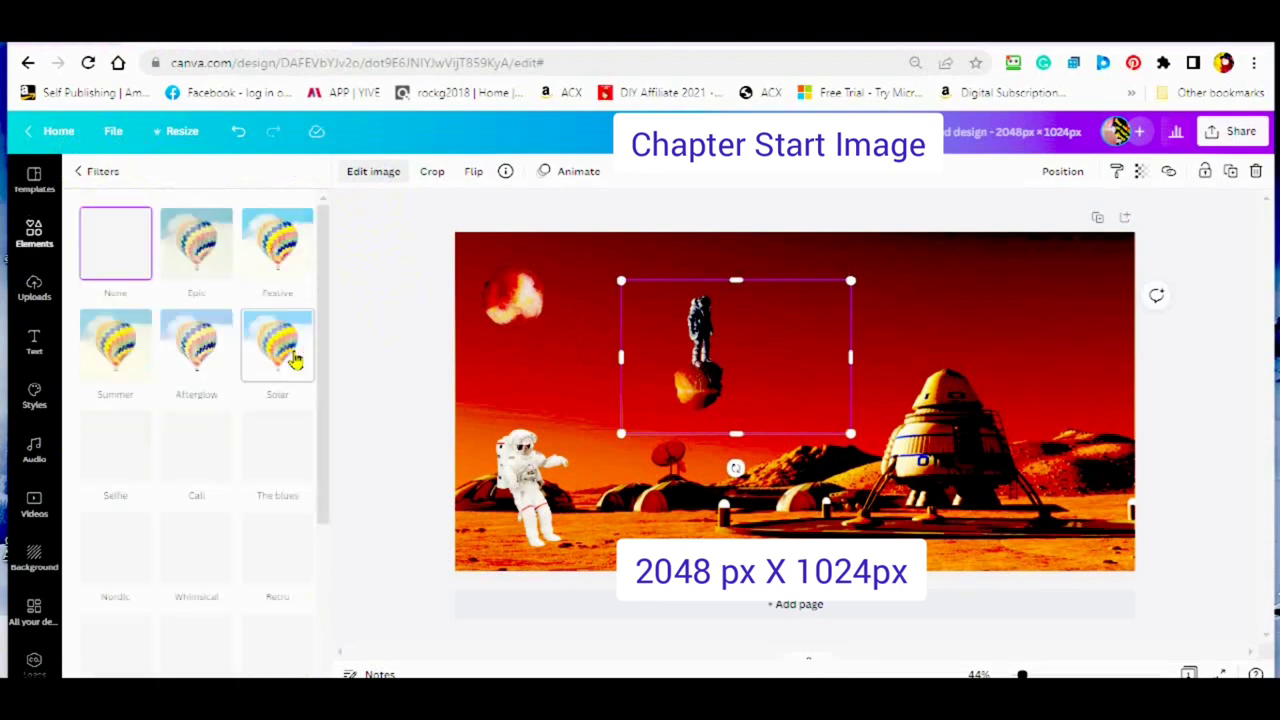
pyautogui.click(196, 265)
pyautogui.click(277, 245)
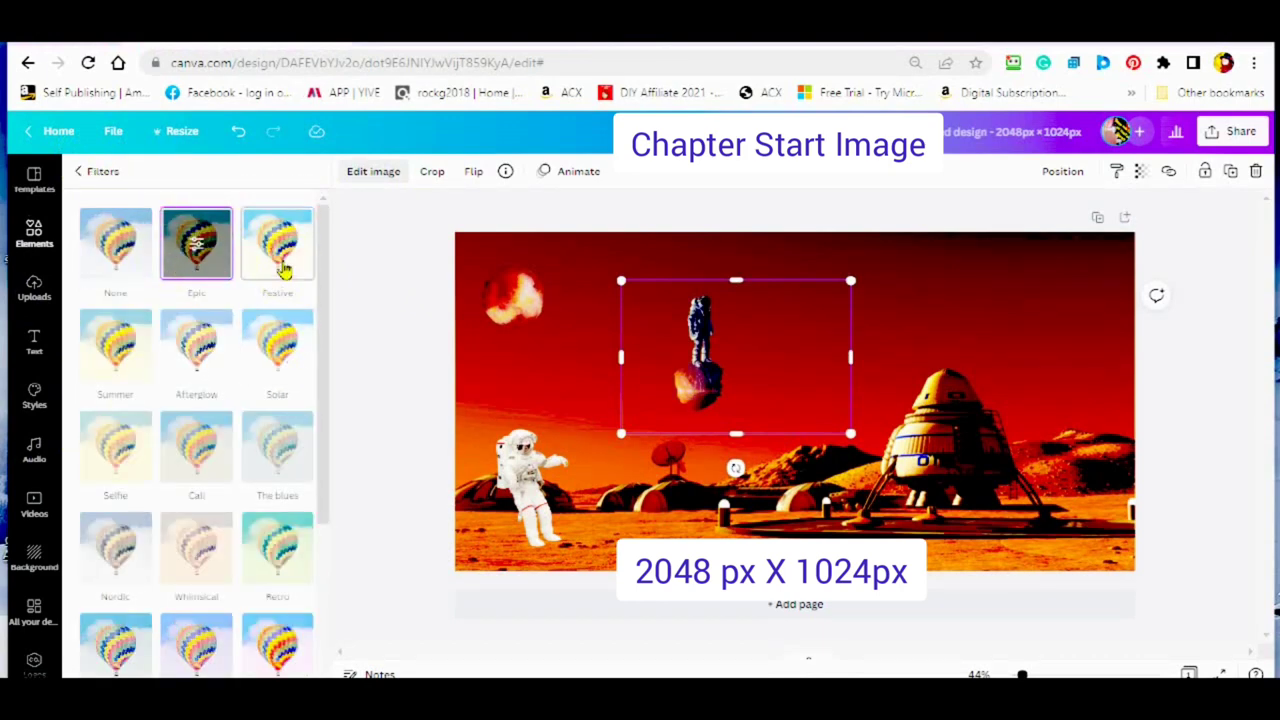
pyautogui.click(278, 250)
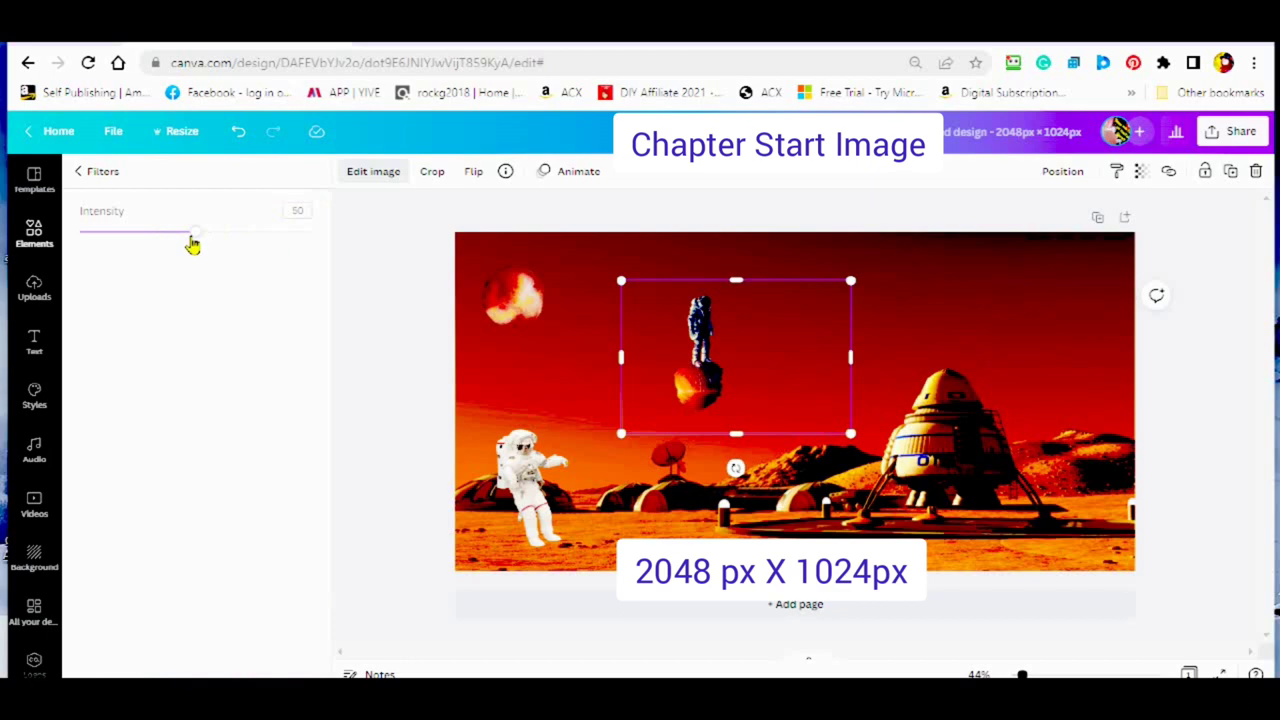
pyautogui.click(275, 277)
pyautogui.click(278, 250)
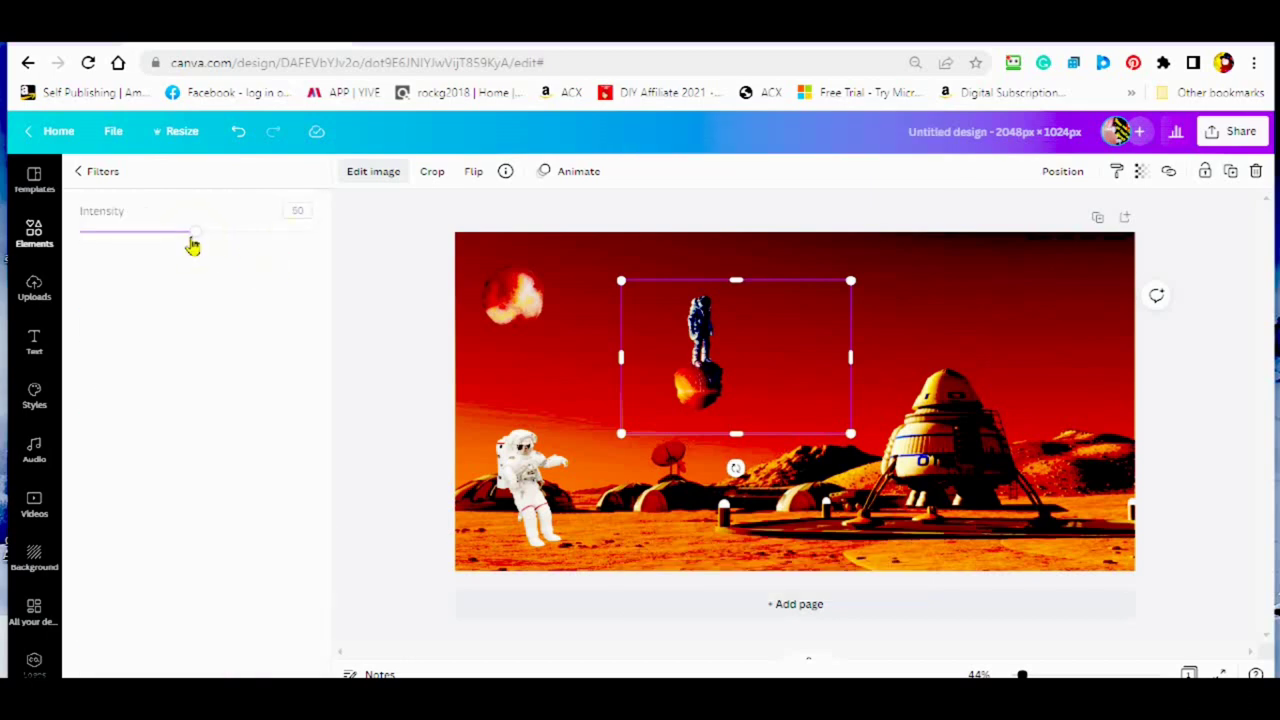
pyautogui.moveTo(246, 250); pyautogui.dragTo(285, 250)
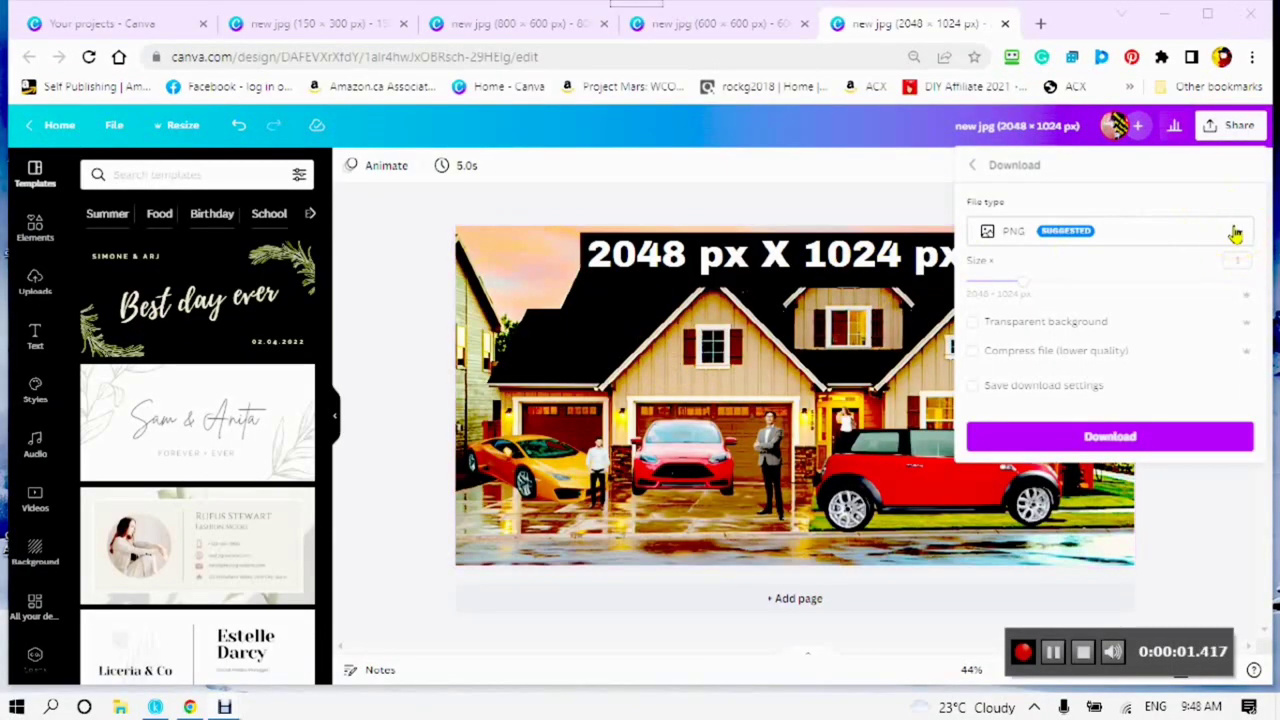
# Download the design as a JPG with quality raised to 100
pyautogui.click(1238, 237)
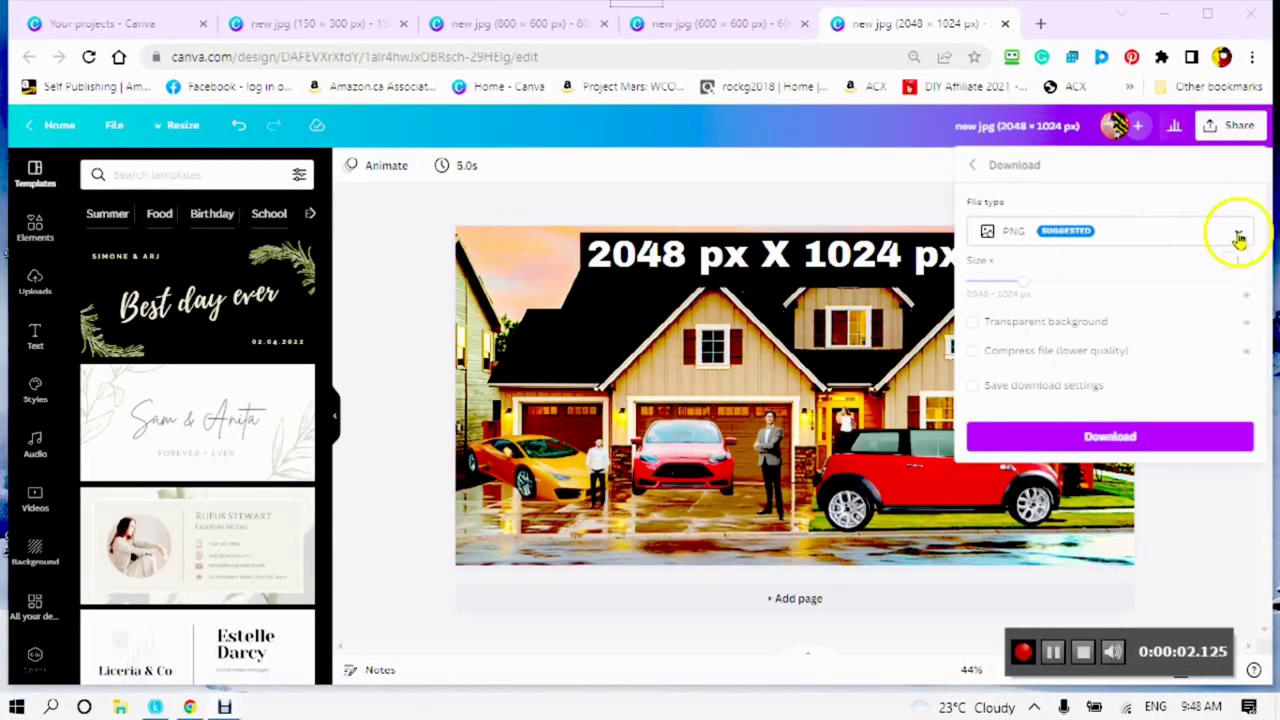
pyautogui.click(1212, 137)
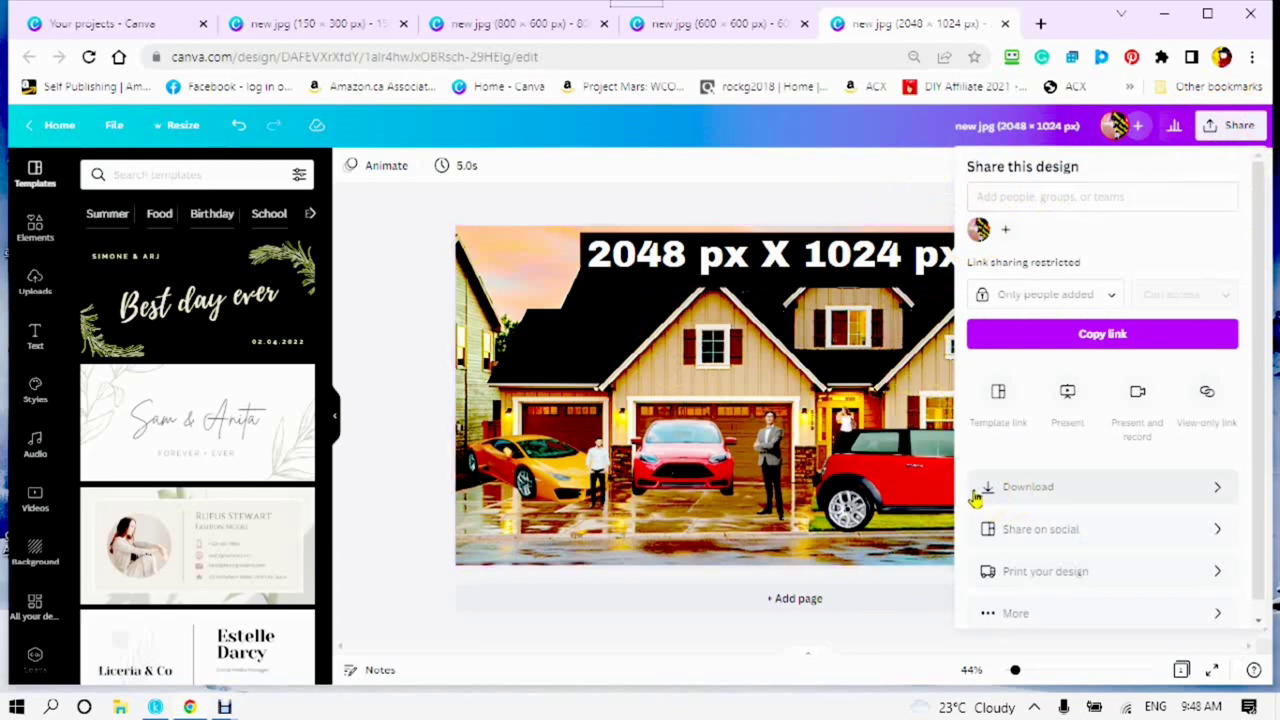
pyautogui.click(1217, 489)
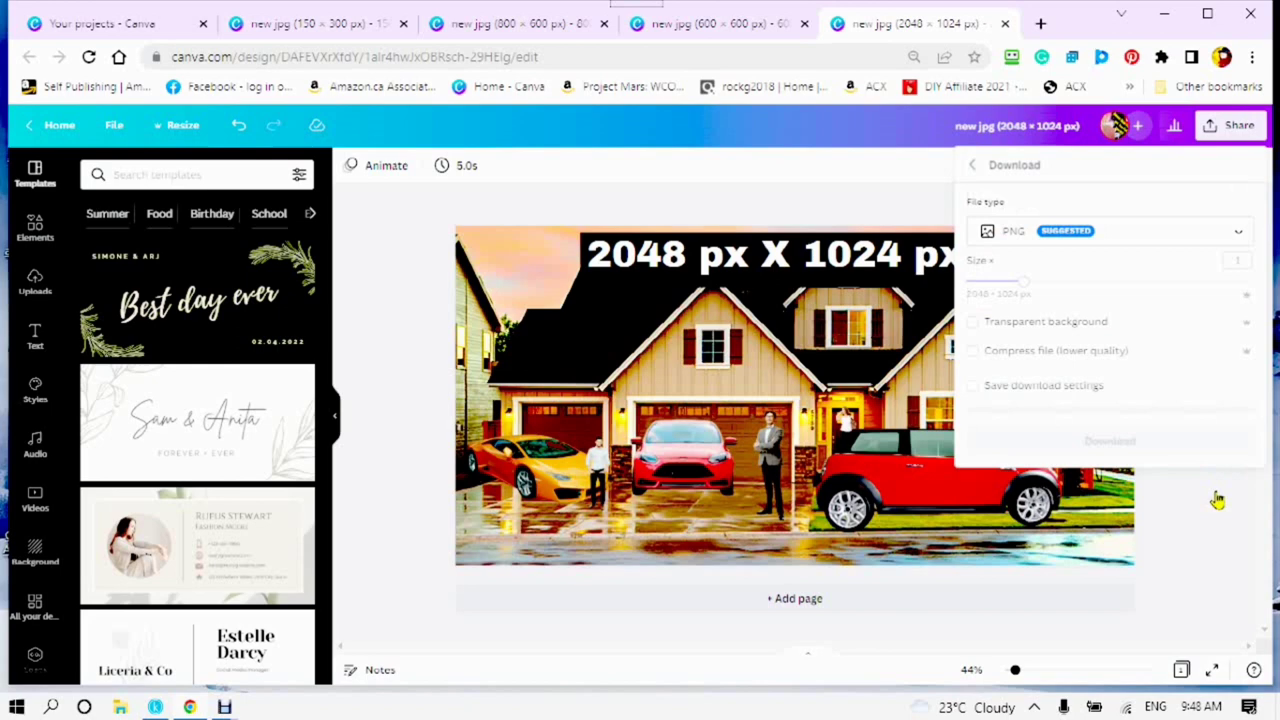
pyautogui.click(1239, 238)
pyautogui.click(989, 197)
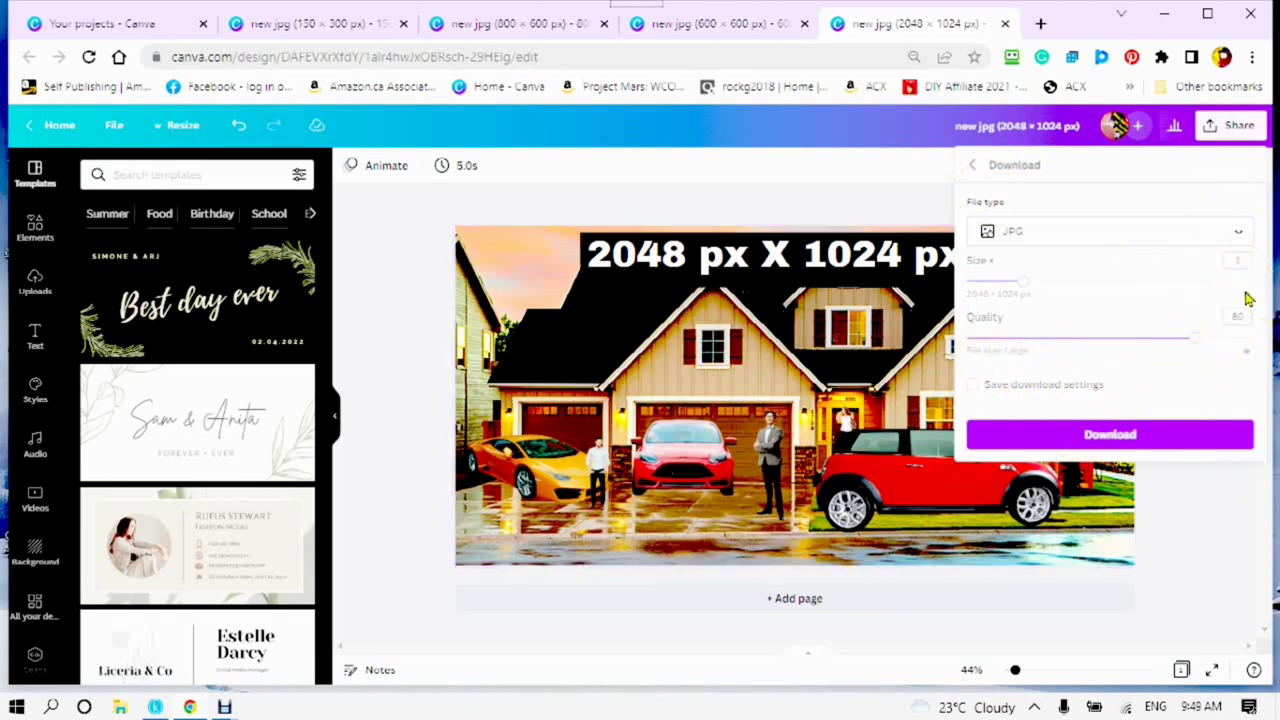
pyautogui.click(1196, 341)
pyautogui.moveTo(1196, 342); pyautogui.dragTo(1263, 347)
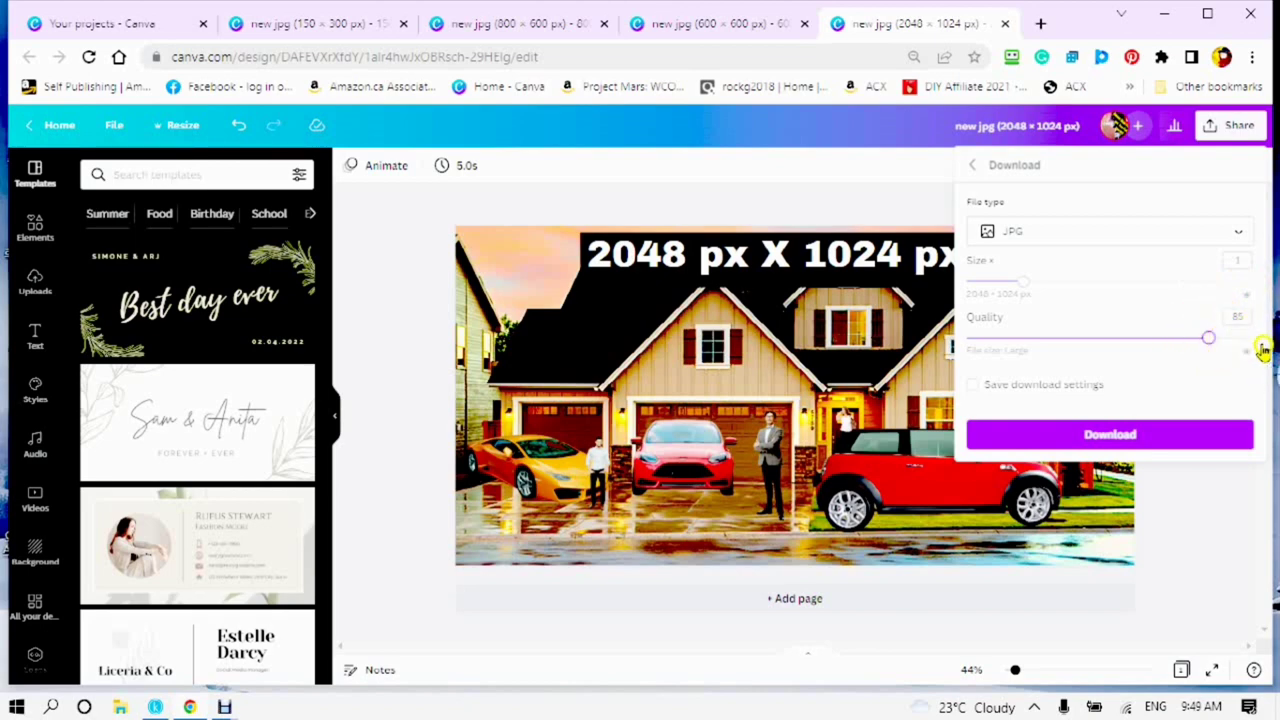
pyautogui.click(1114, 434)
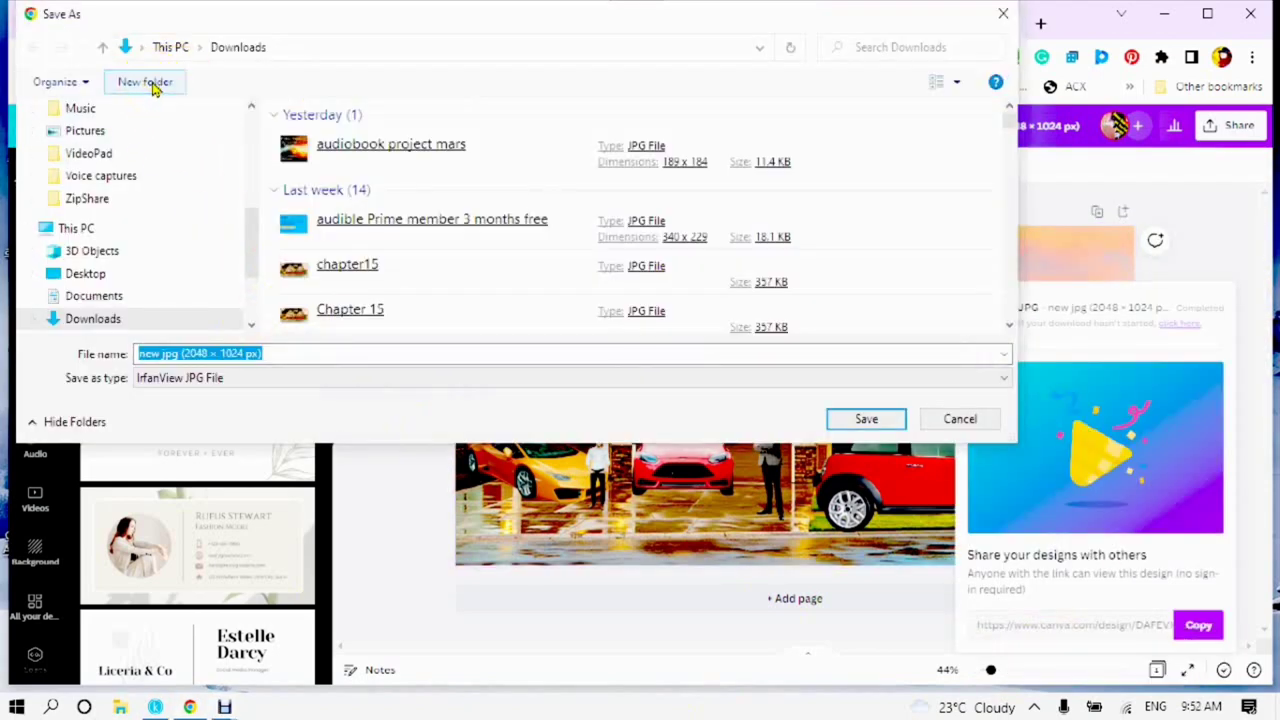
# Create a 'Kindle images' folder in Downloads and save the image into it
pyautogui.click(145, 82)
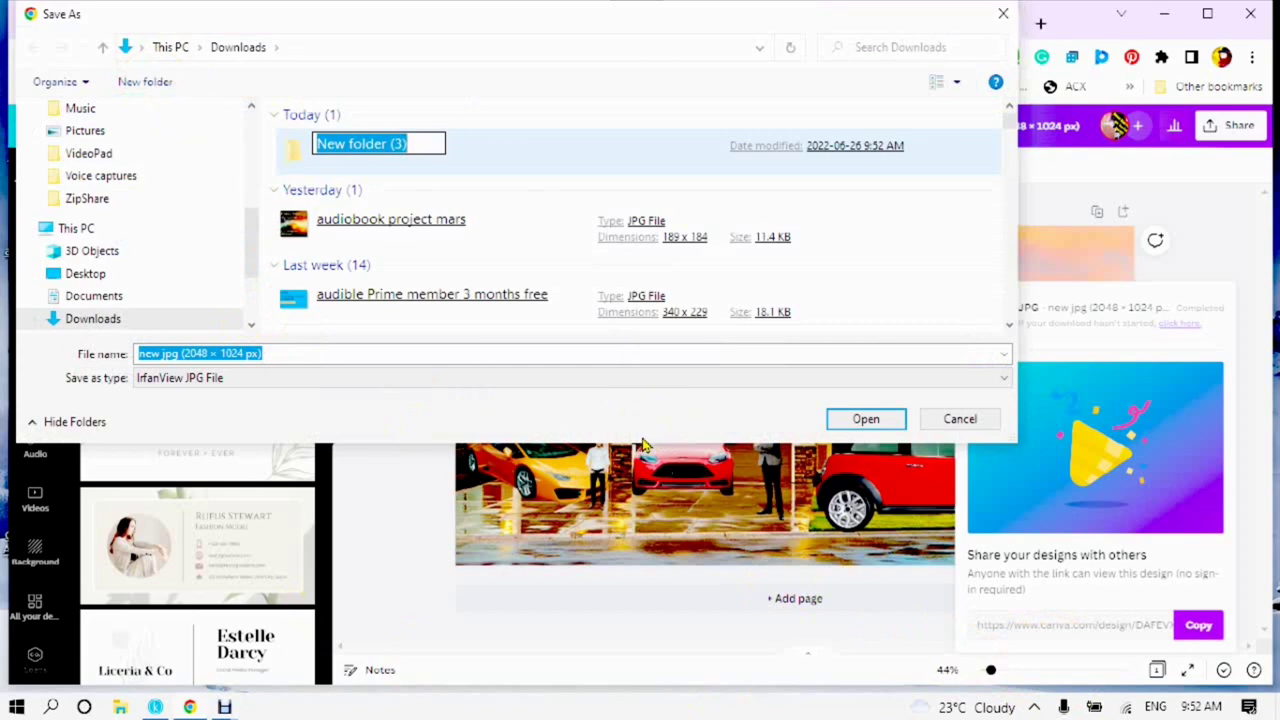
pyautogui.write('Kindle images')
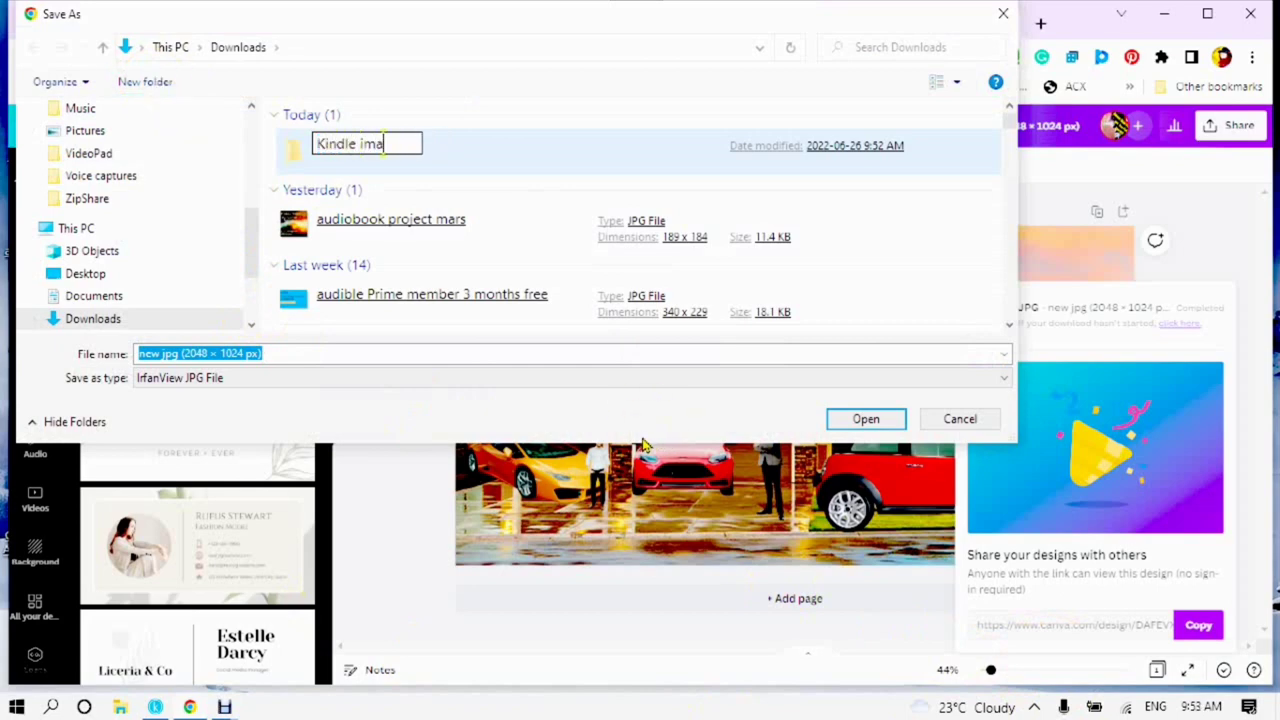
pyautogui.click(873, 421)
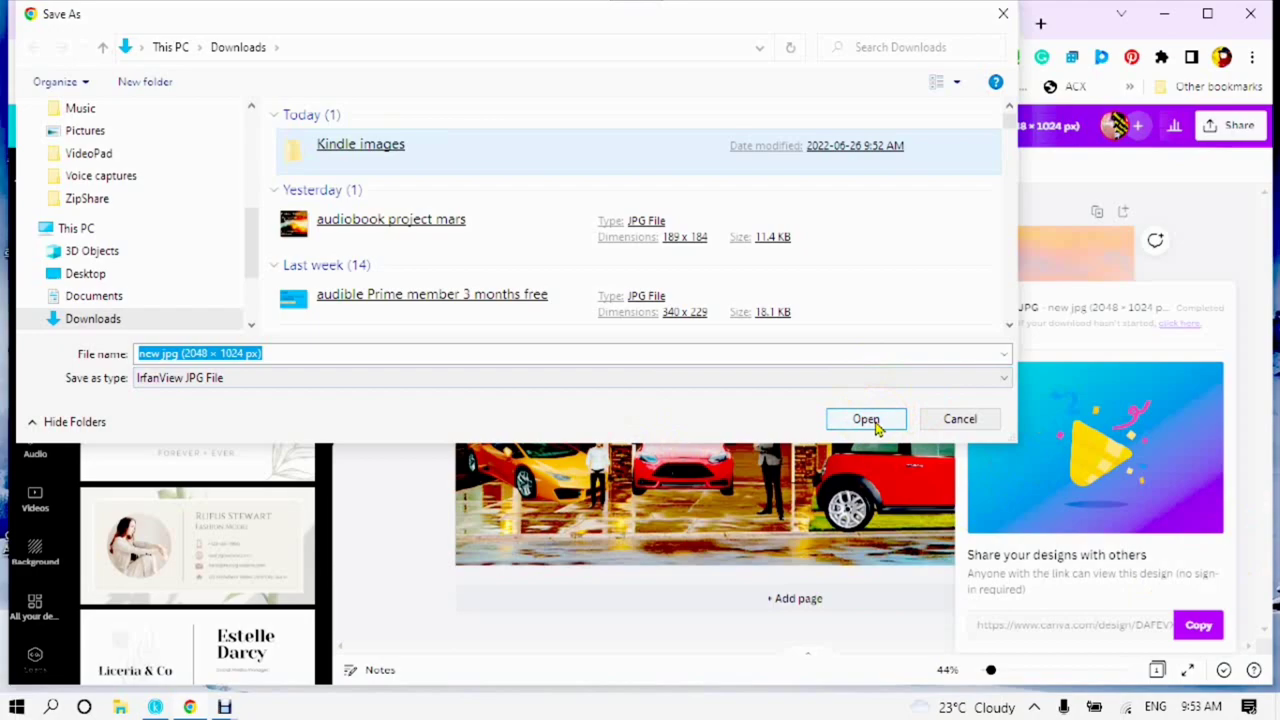
pyautogui.click(866, 420)
pyautogui.click(866, 420)
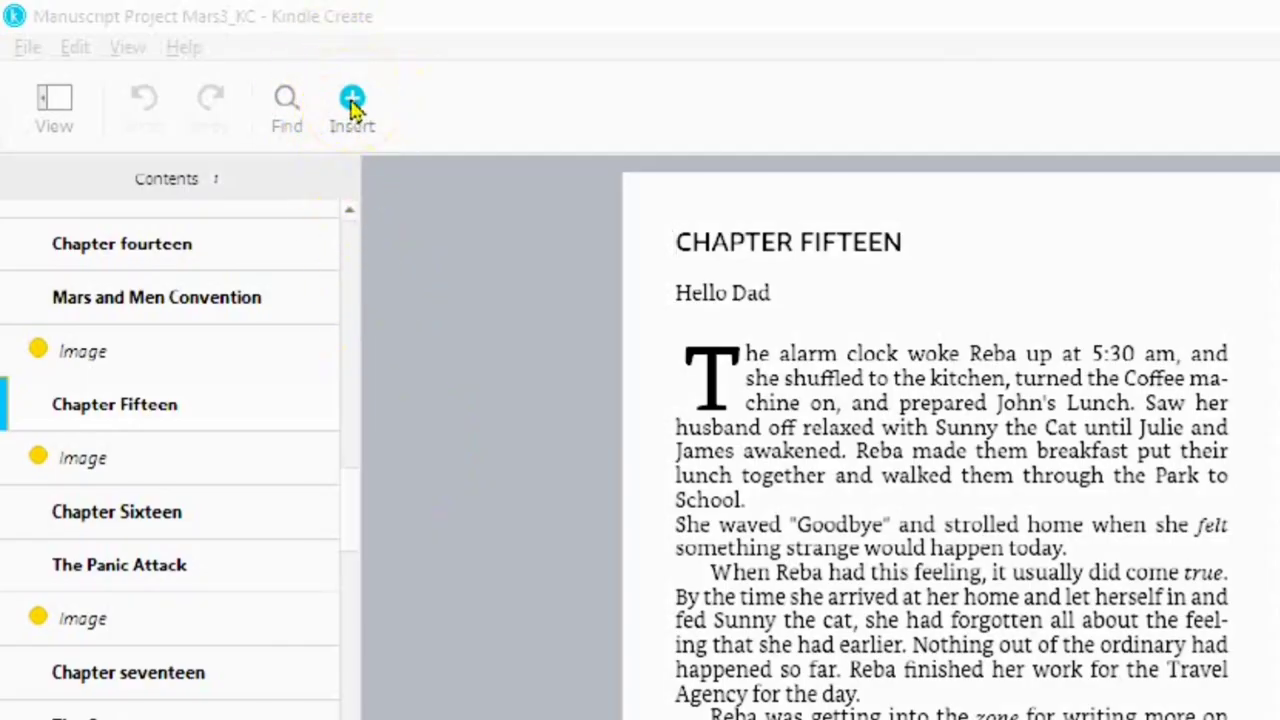
# Load 'new jpg (2048 × 1024 px).jpg' from the Kindle images folder as the chapter start image
pyautogui.click(352, 104)
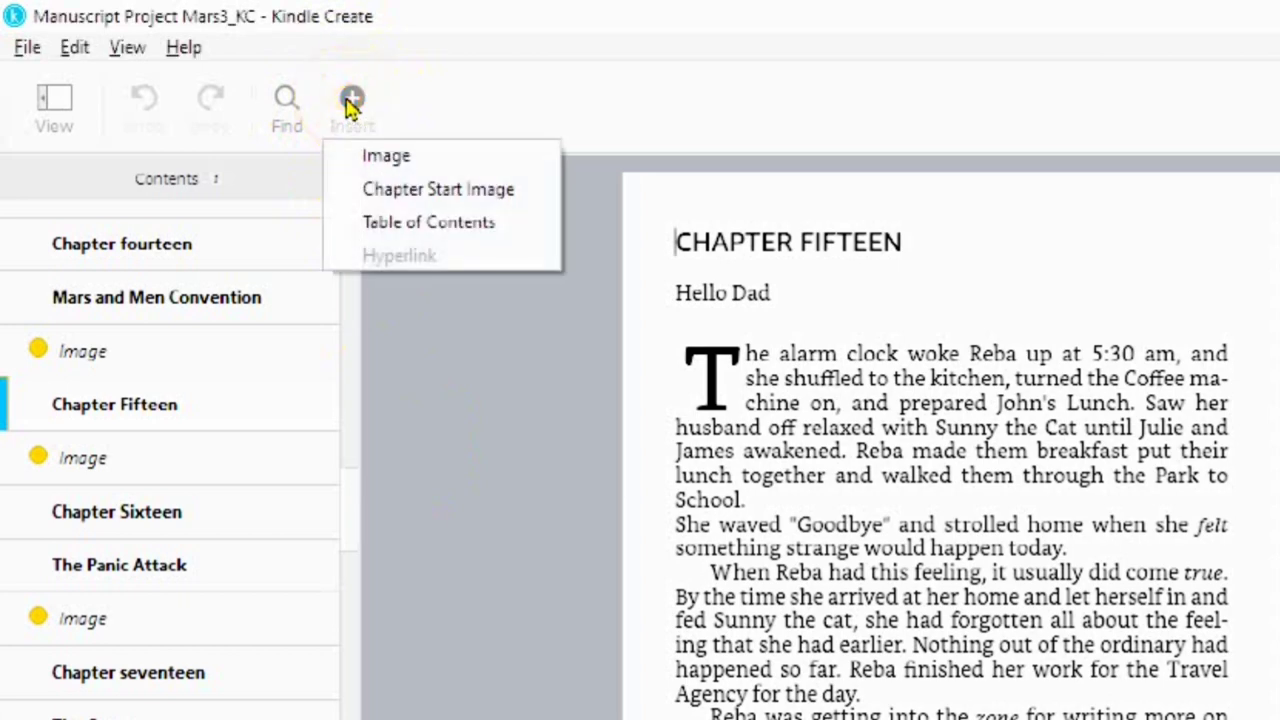
pyautogui.click(375, 190)
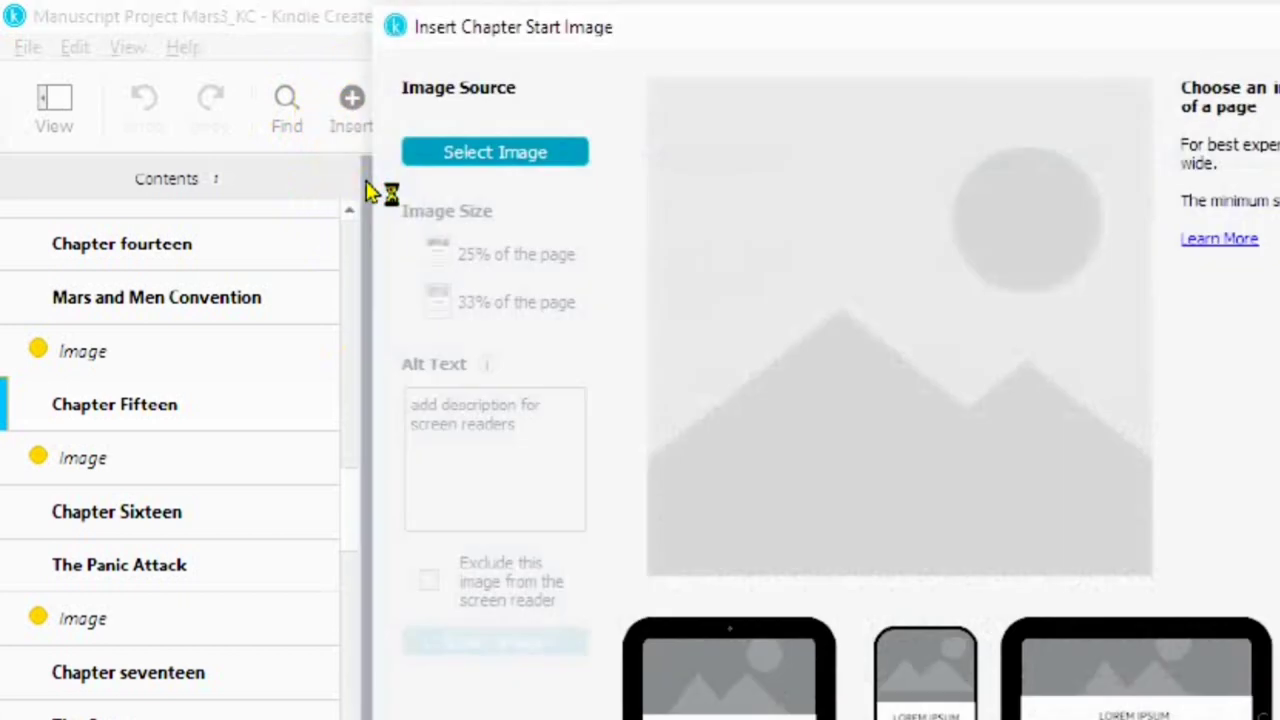
pyautogui.click(466, 160)
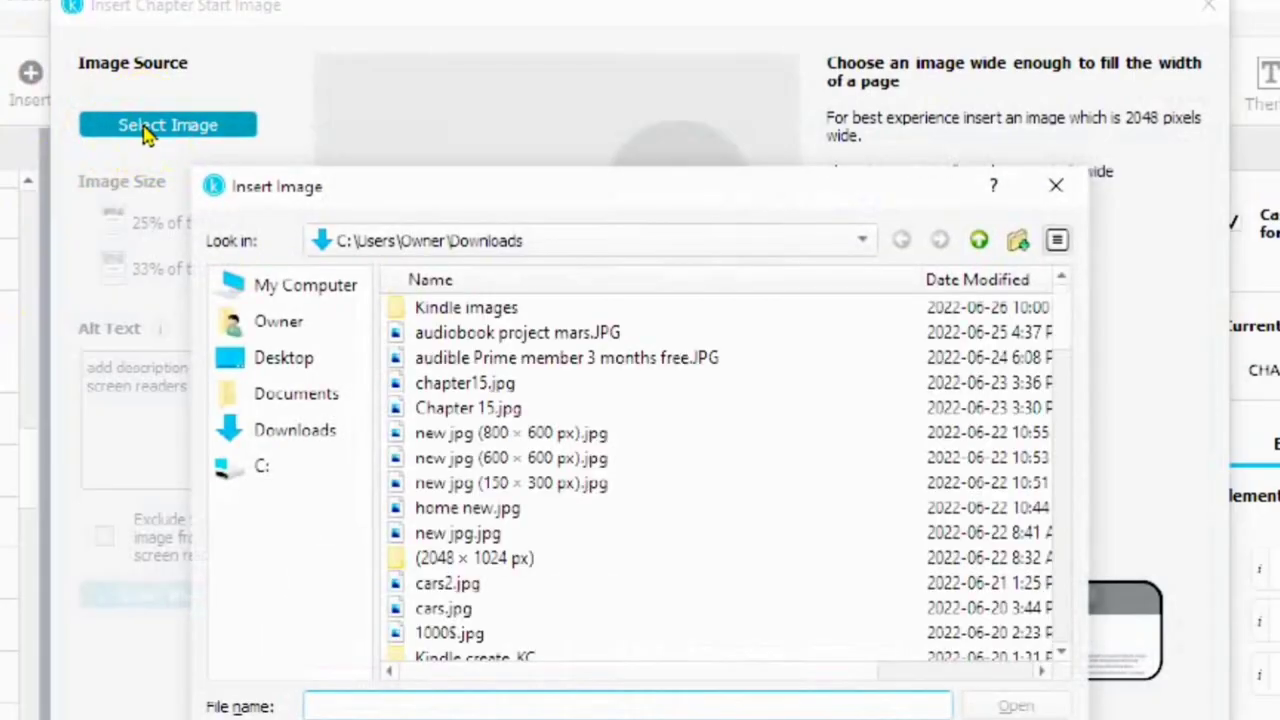
pyautogui.click(420, 308)
pyautogui.click(1015, 702)
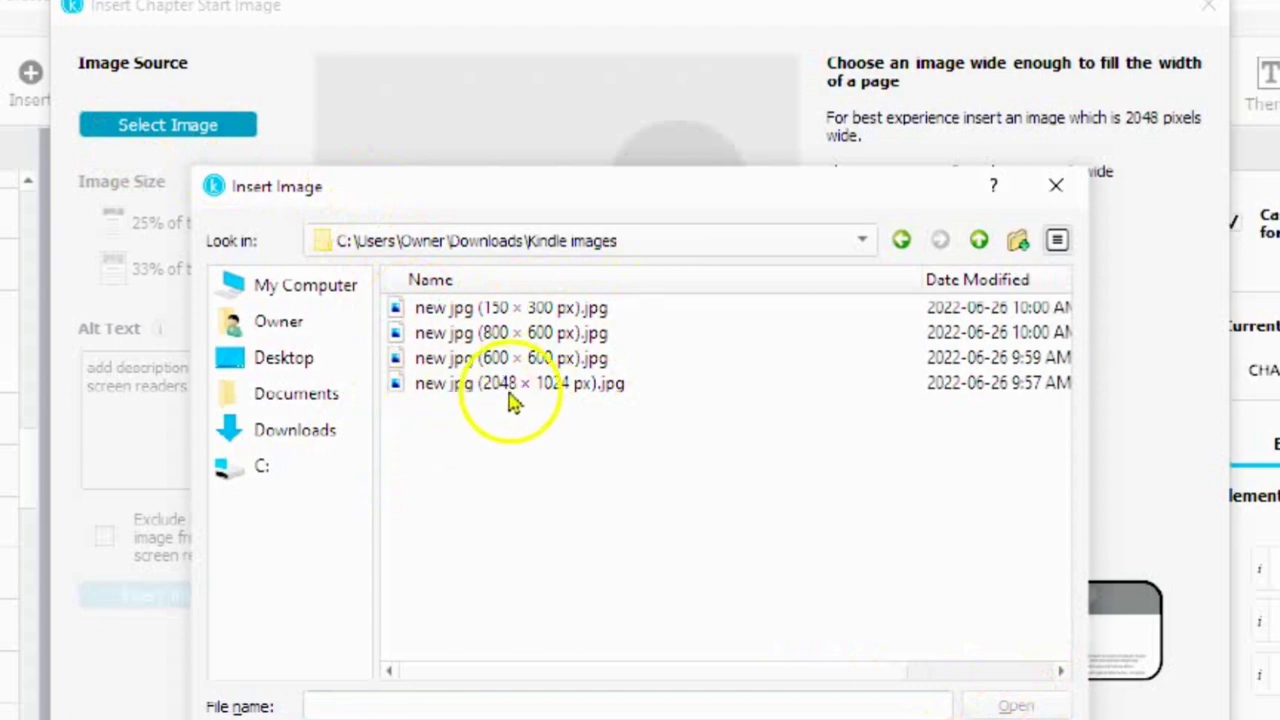
pyautogui.click(425, 388)
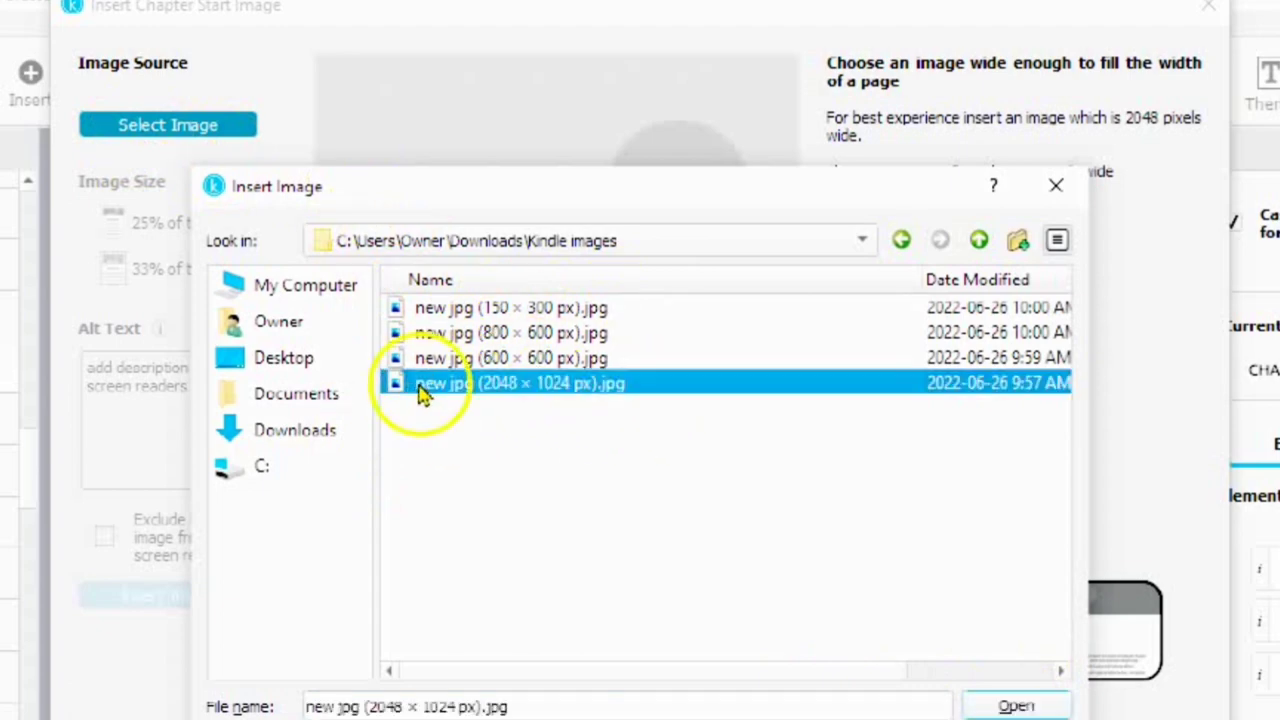
pyautogui.click(1016, 705)
pyautogui.click(990, 705)
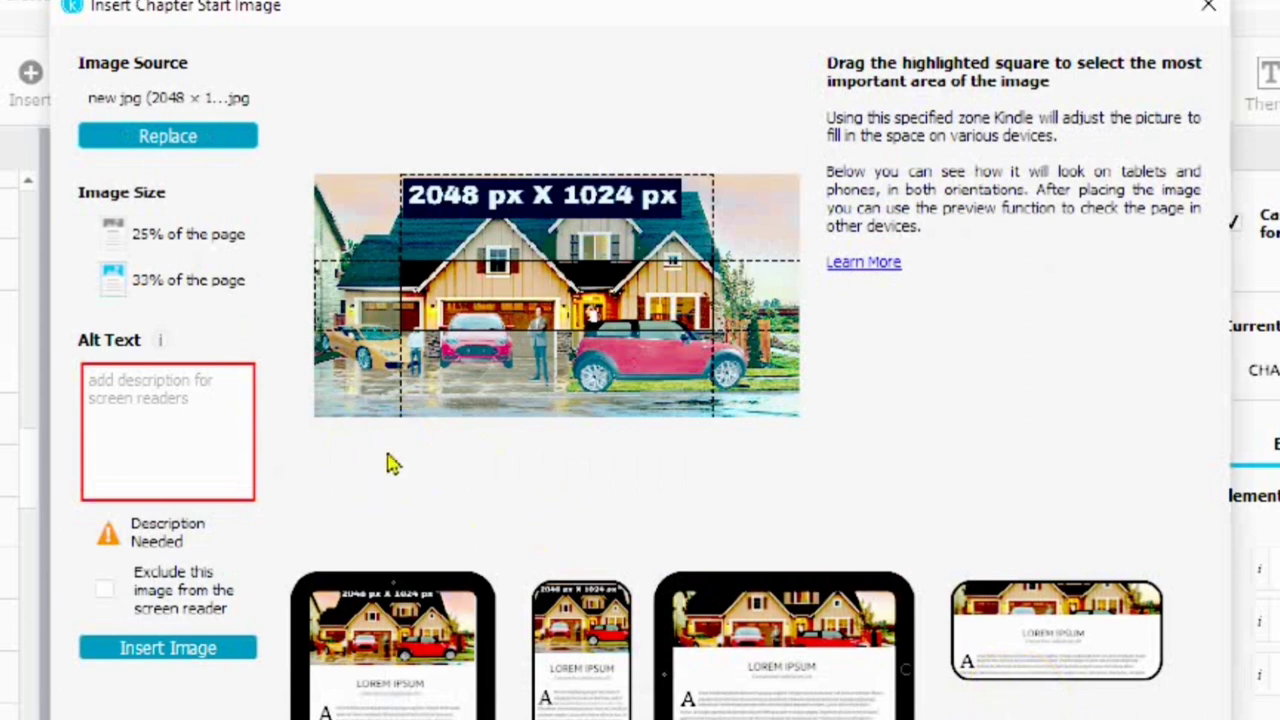
# Try 33%, then set the chapter start image size to 25% of the page
pyautogui.click(115, 228)
pyautogui.click(122, 288)
pyautogui.click(115, 292)
pyautogui.click(112, 240)
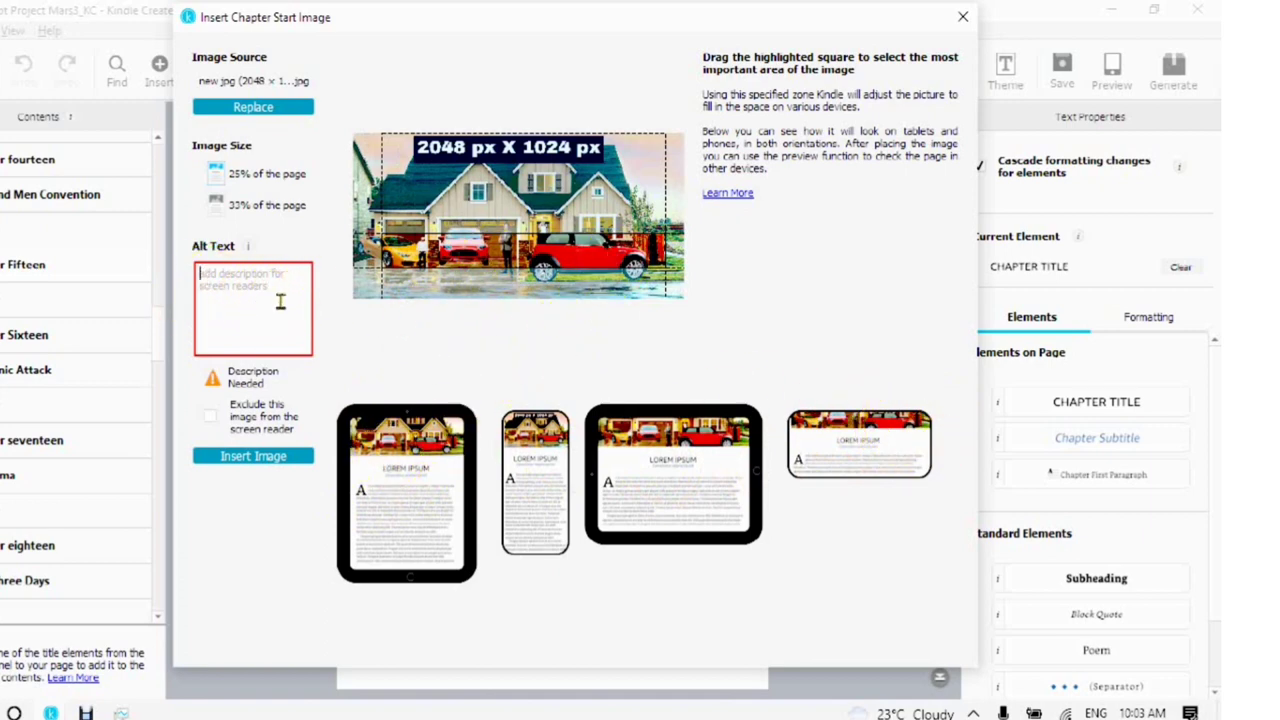
# Write alt text describing two sportscars, a coupe and three people outside a house
pyautogui.write('imag')
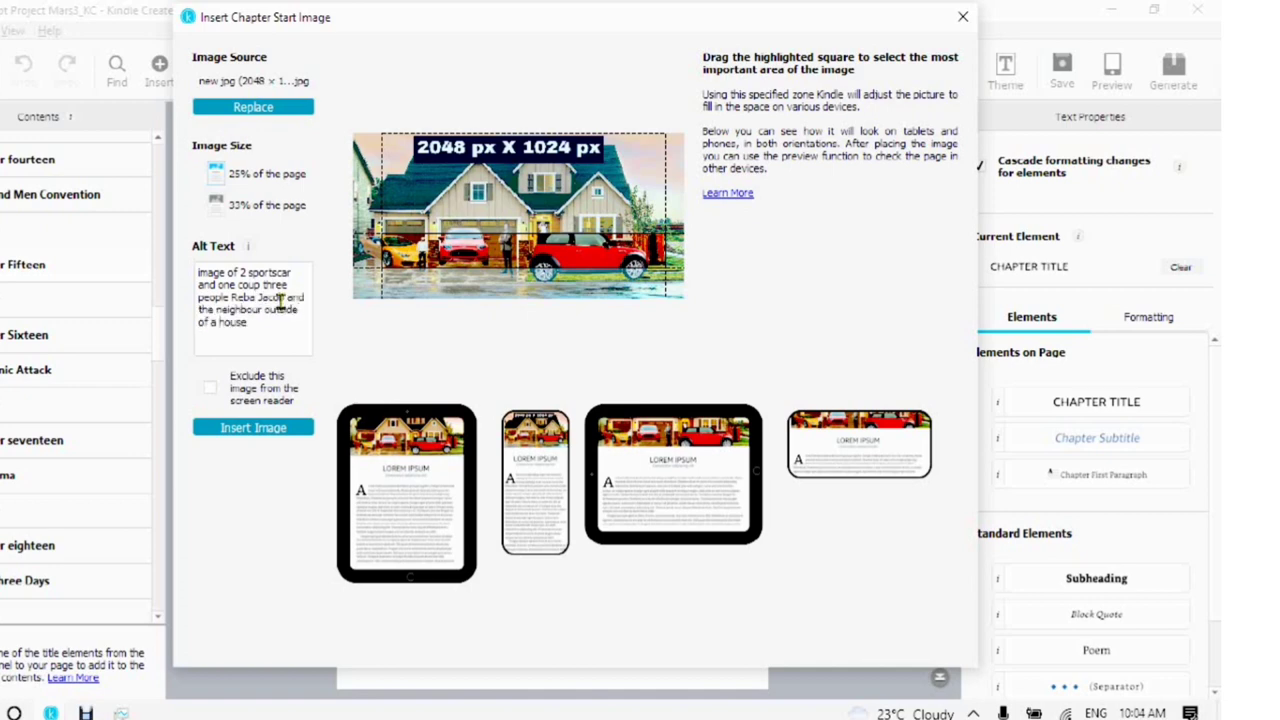
pyautogui.rightClick(257, 320)
pyautogui.click(280, 426)
pyautogui.hotkey('ctrl', 'c')
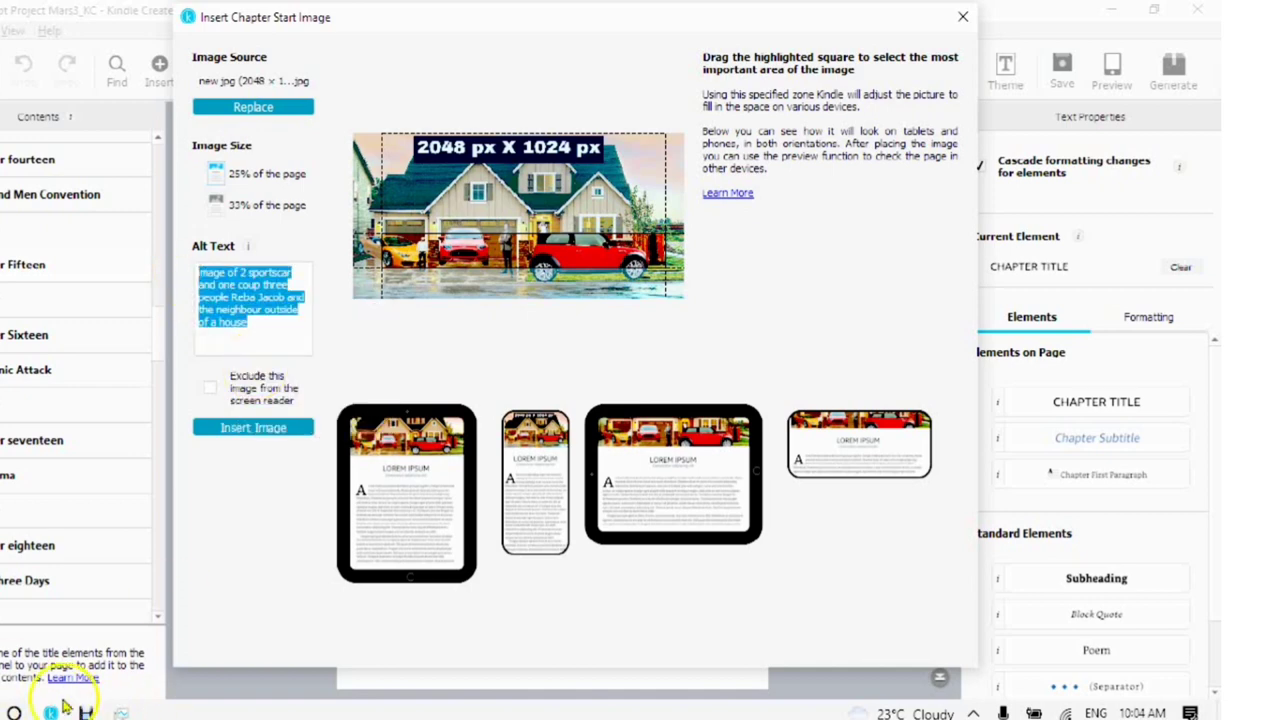
# Paste the alt text description into Notepad to reuse later
pyautogui.click(14, 713)
pyautogui.write('notepad')
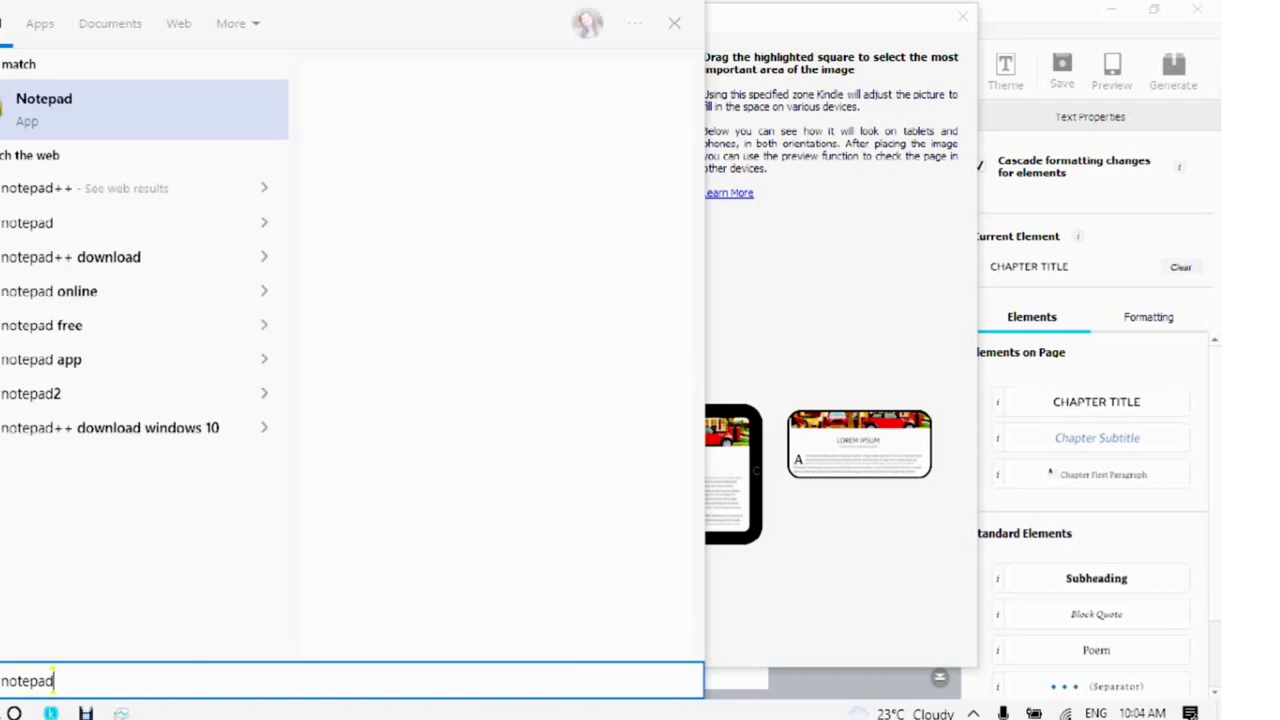
pyautogui.click(55, 118)
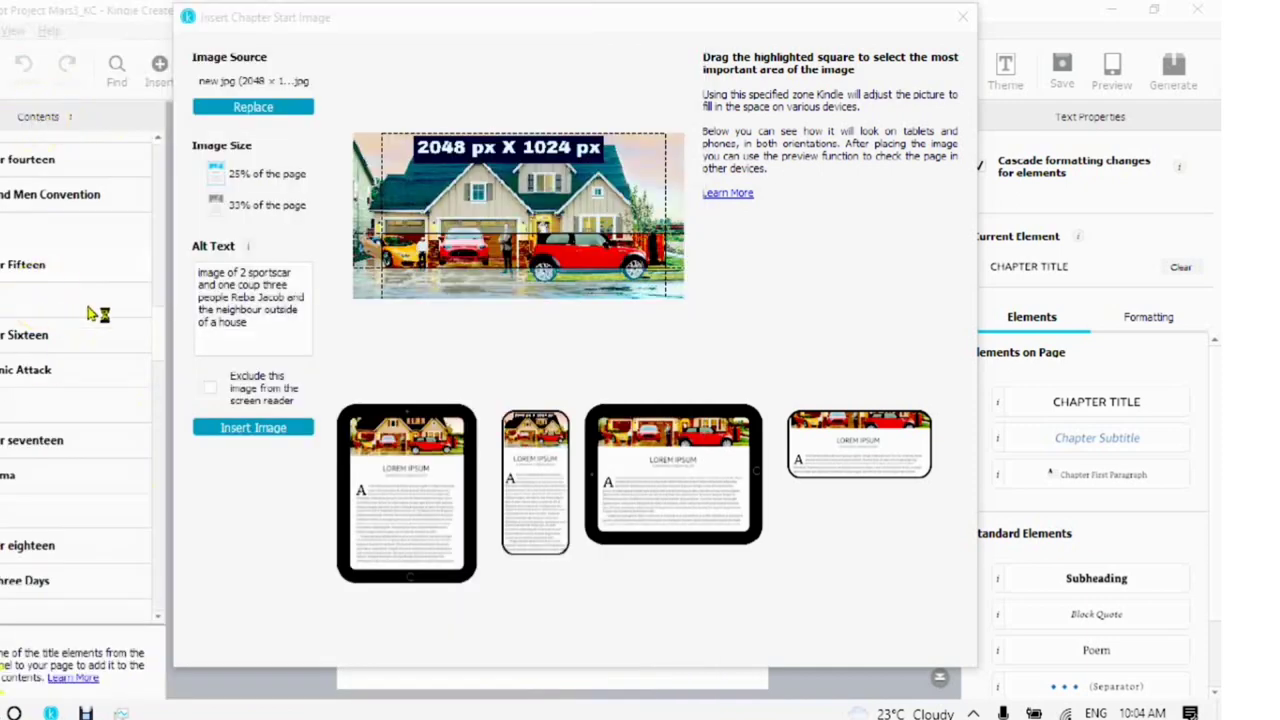
pyautogui.rightClick(709, 206)
pyautogui.click(749, 286)
pyautogui.click(378, 345)
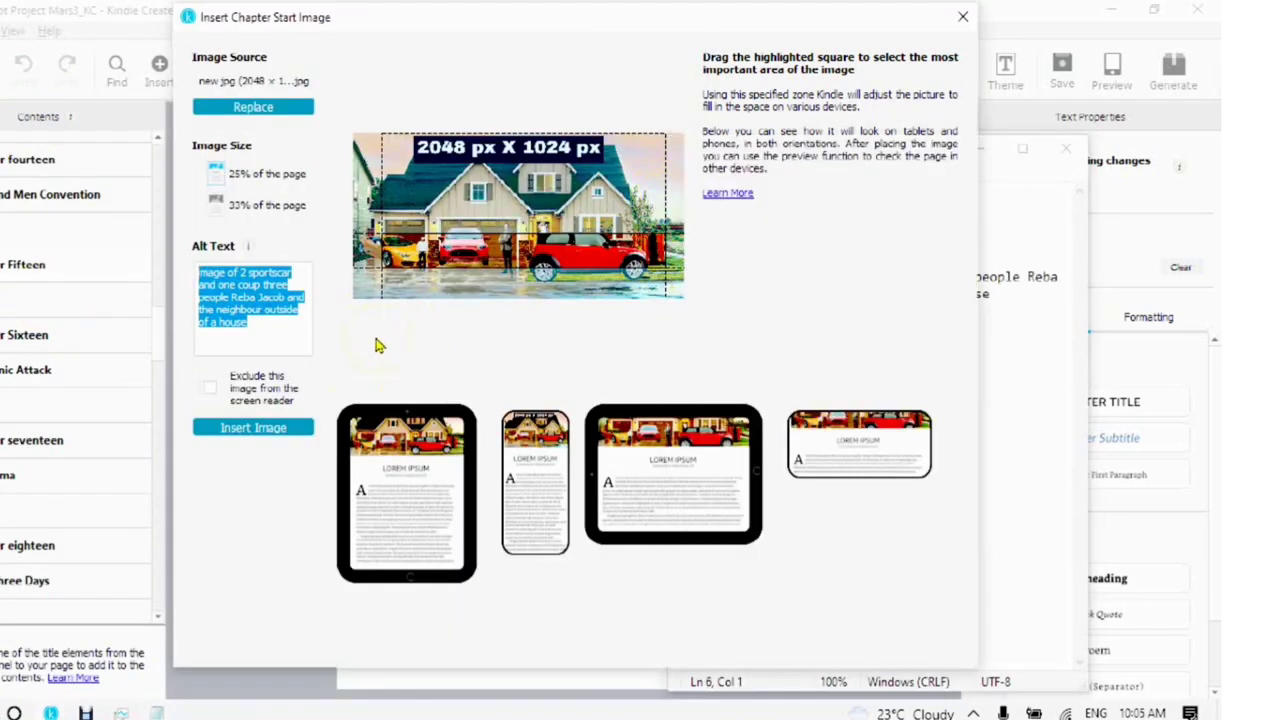
# Insert the house picture above CHAPTER FIFTEEN, then reopen its chapter start image settings
pyautogui.click(247, 428)
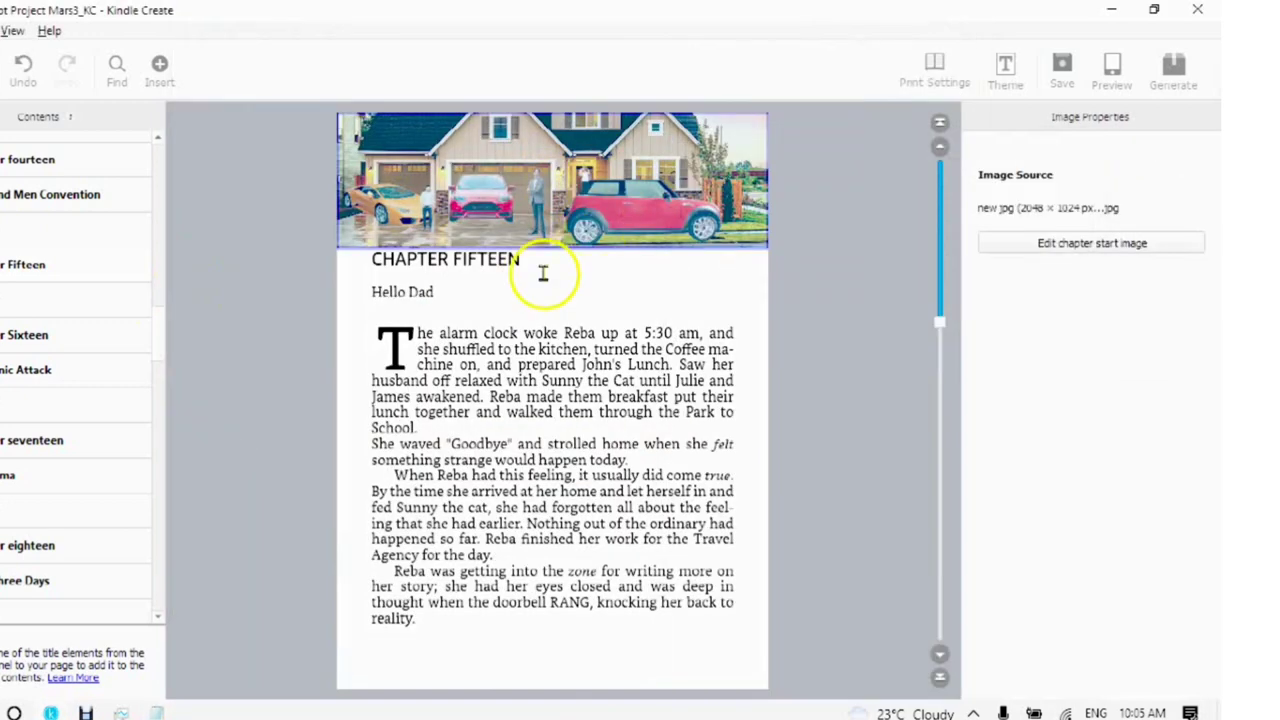
pyautogui.click(475, 195)
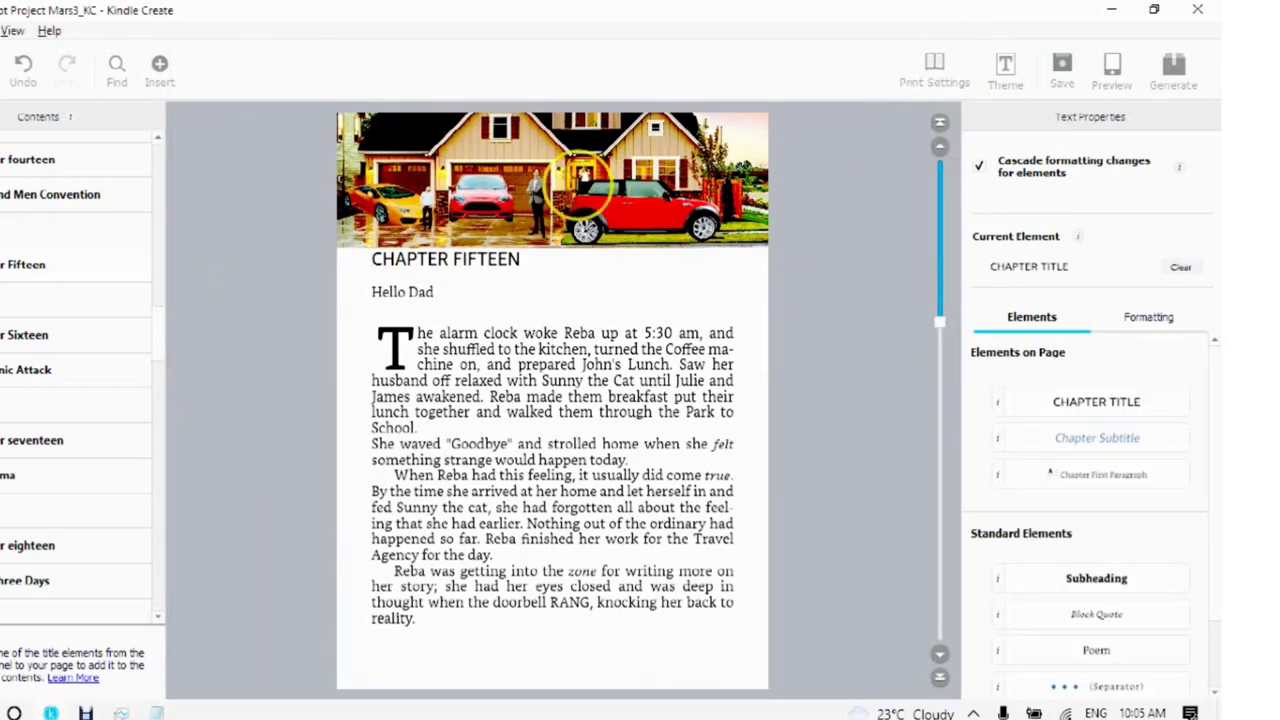
pyautogui.click(574, 182)
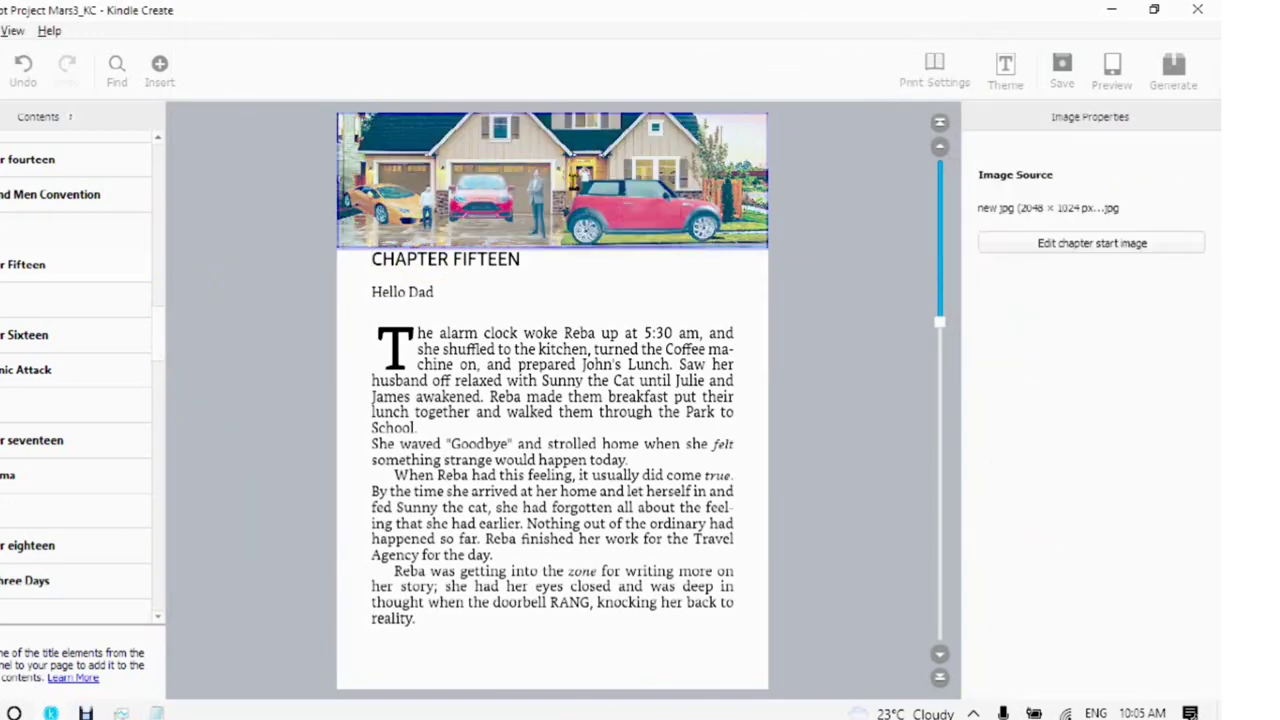
pyautogui.click(1060, 246)
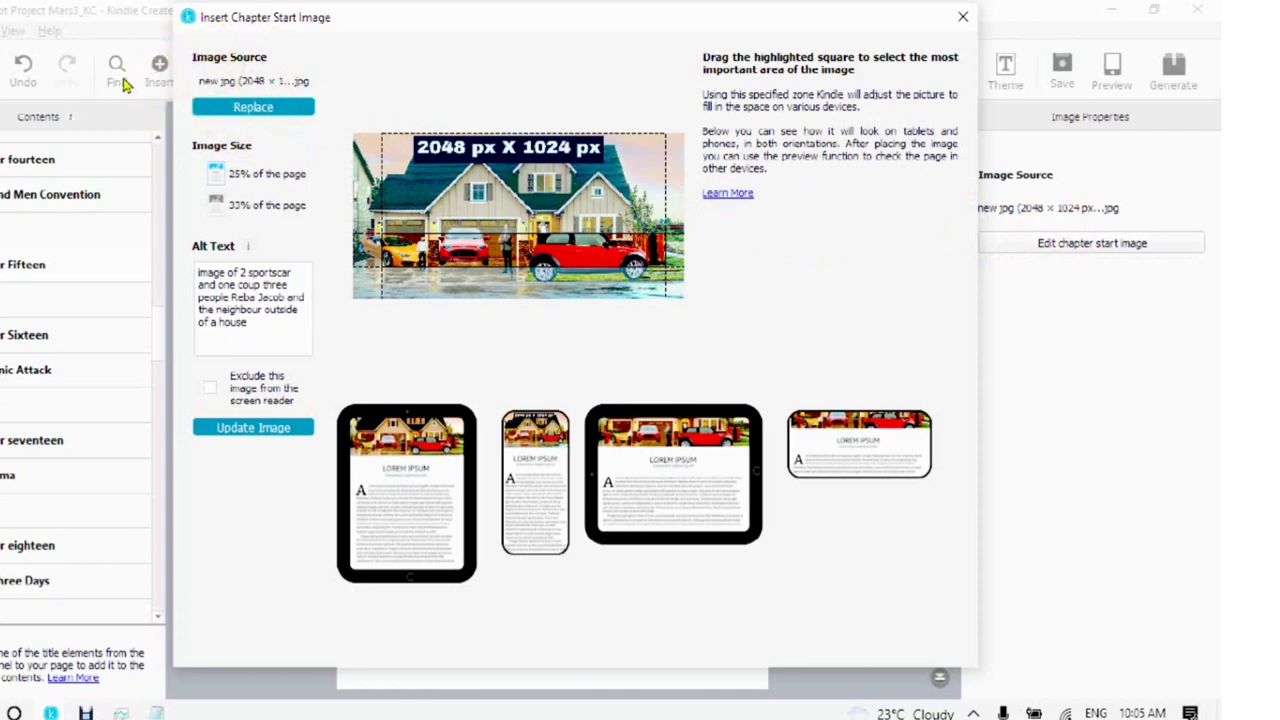
# Resize the chapter start image to 33% of the page, reframe the crop on the house and cars, and update it
pyautogui.click(240, 118)
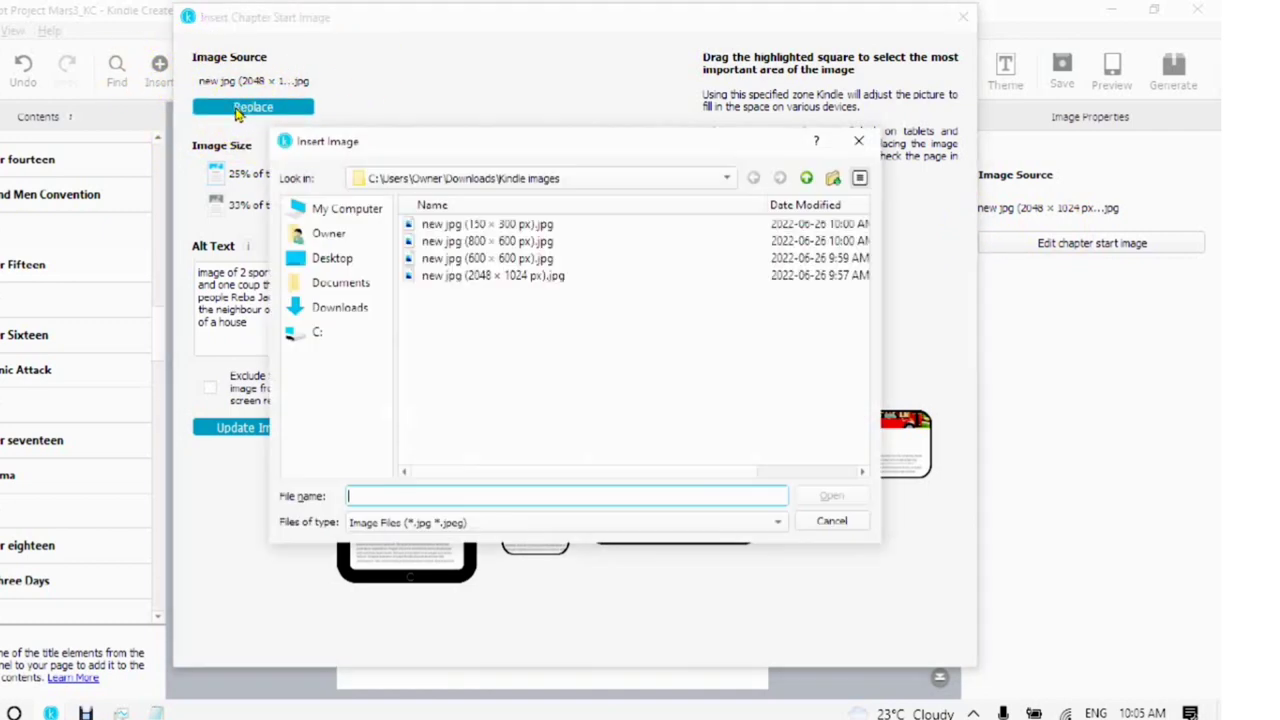
pyautogui.click(421, 280)
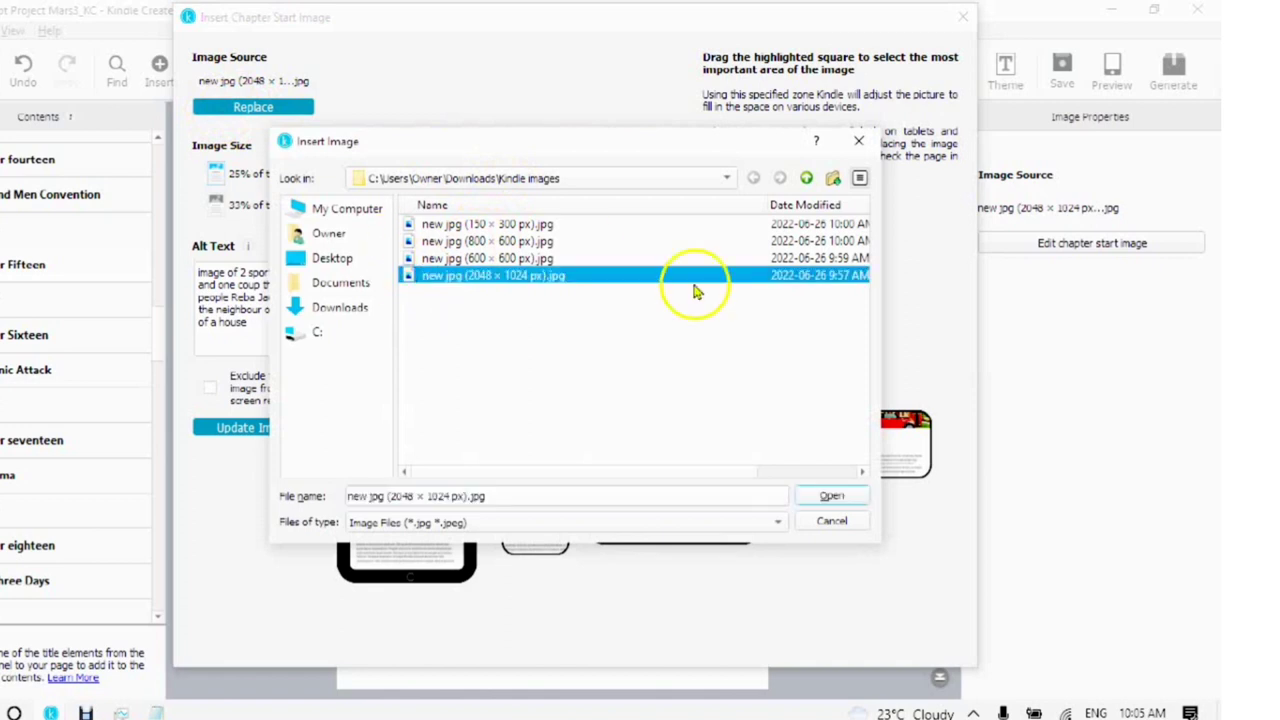
pyautogui.click(857, 145)
pyautogui.click(235, 212)
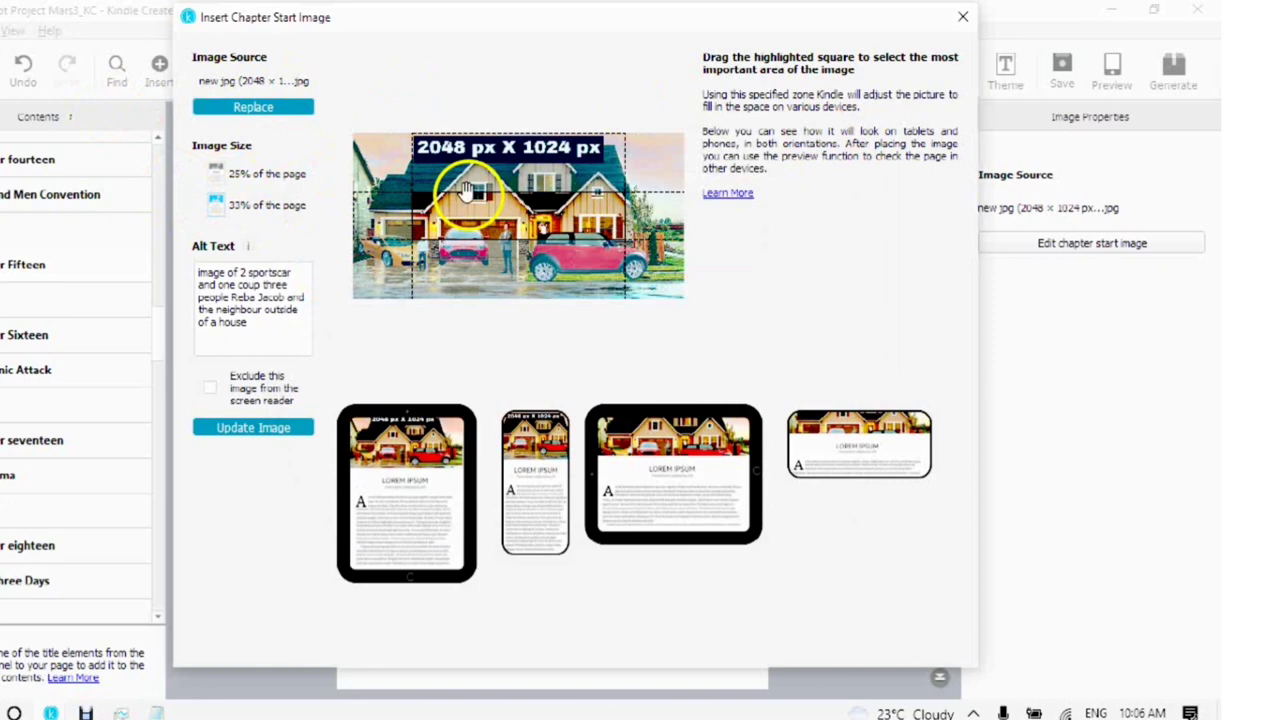
pyautogui.moveTo(450, 222); pyautogui.dragTo(478, 344)
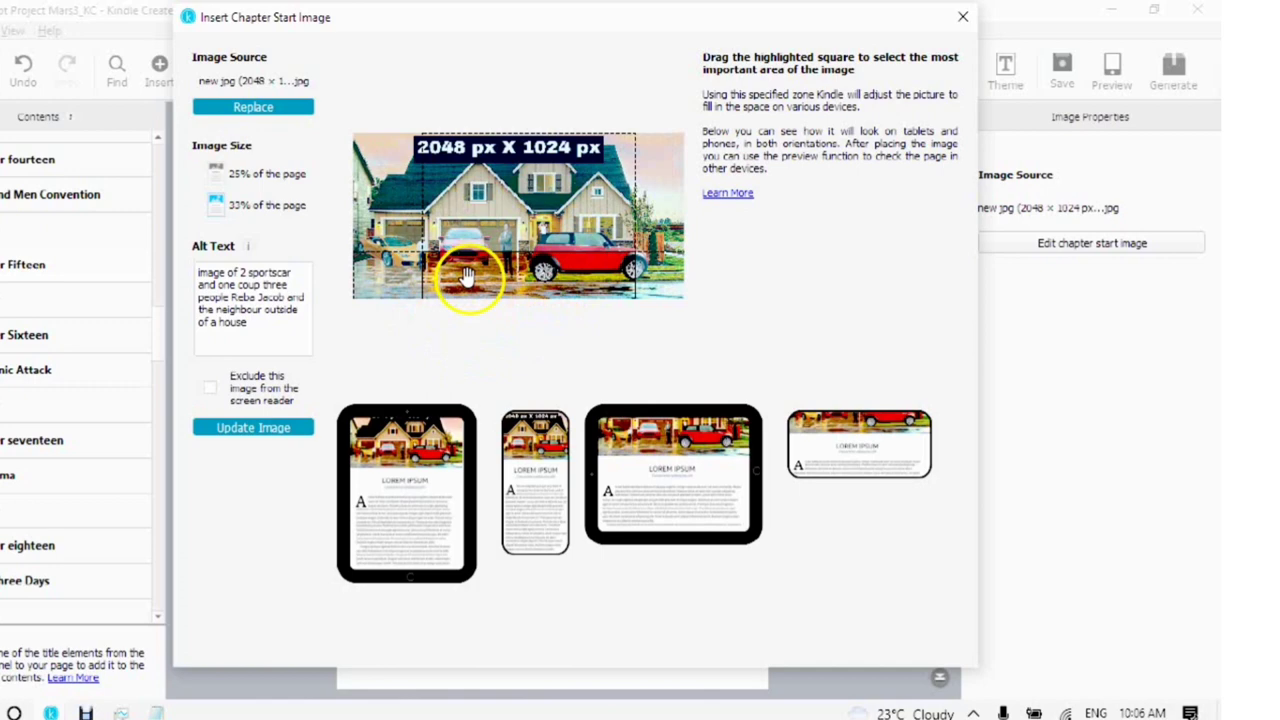
pyautogui.moveTo(467, 277)
pyautogui.mouseDown()
pyautogui.moveTo(500, 286)
pyautogui.moveTo(522, 254)
pyautogui.moveTo(500, 257)
pyautogui.moveTo(499, 285)
pyautogui.moveTo(478, 258)
pyautogui.moveTo(458, 258)
pyautogui.mouseUp()
pyautogui.click(254, 428)
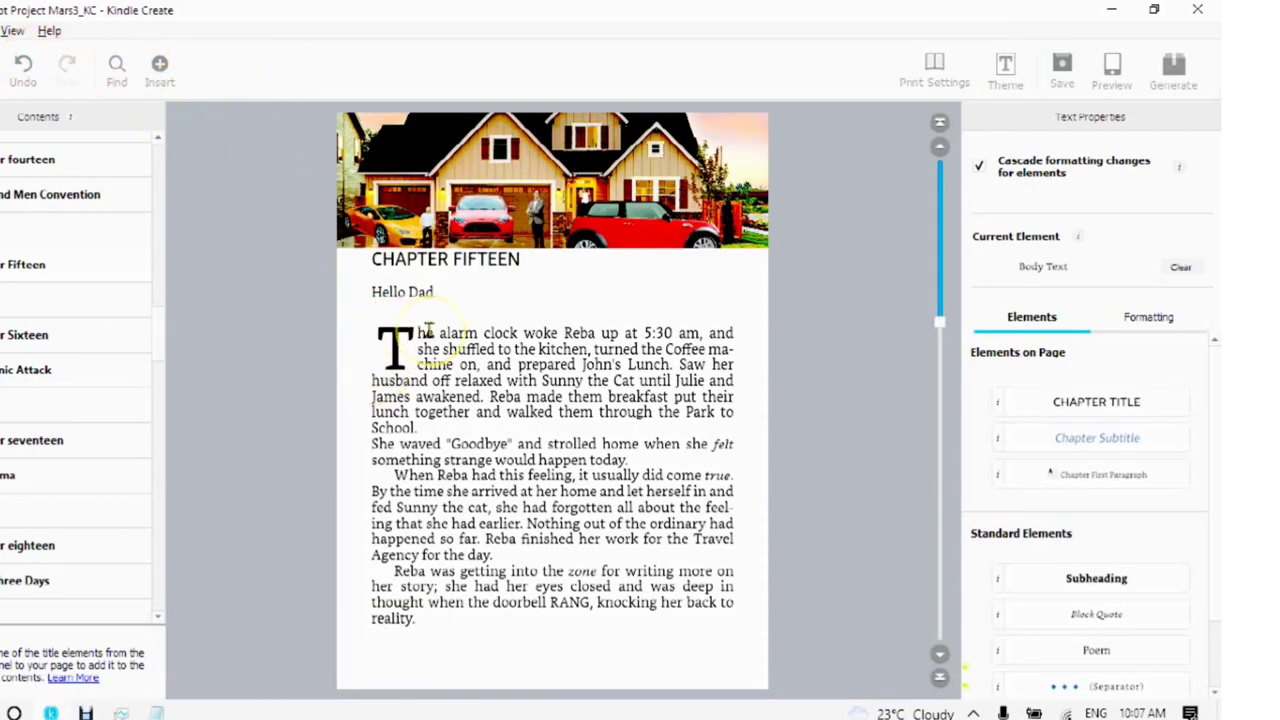
# Insert the 150 × 300 px house image inline into Chapter Fifteen
pyautogui.click(155, 62)
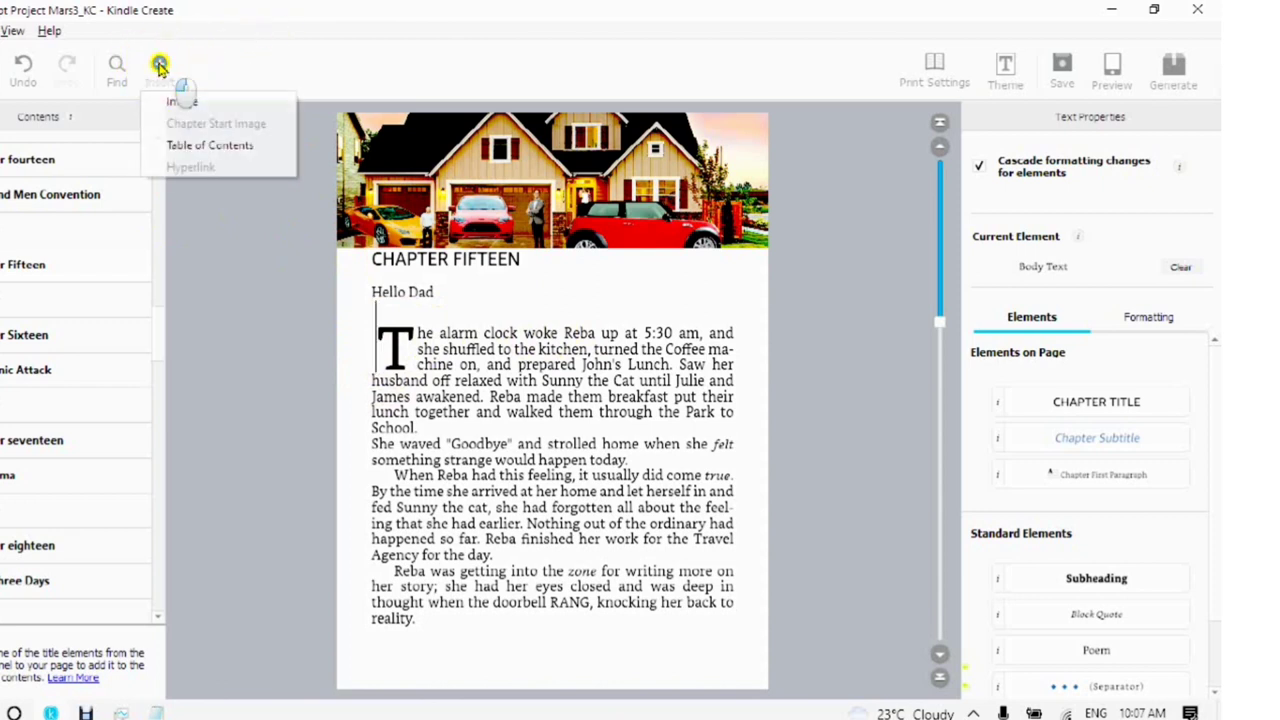
pyautogui.click(161, 64)
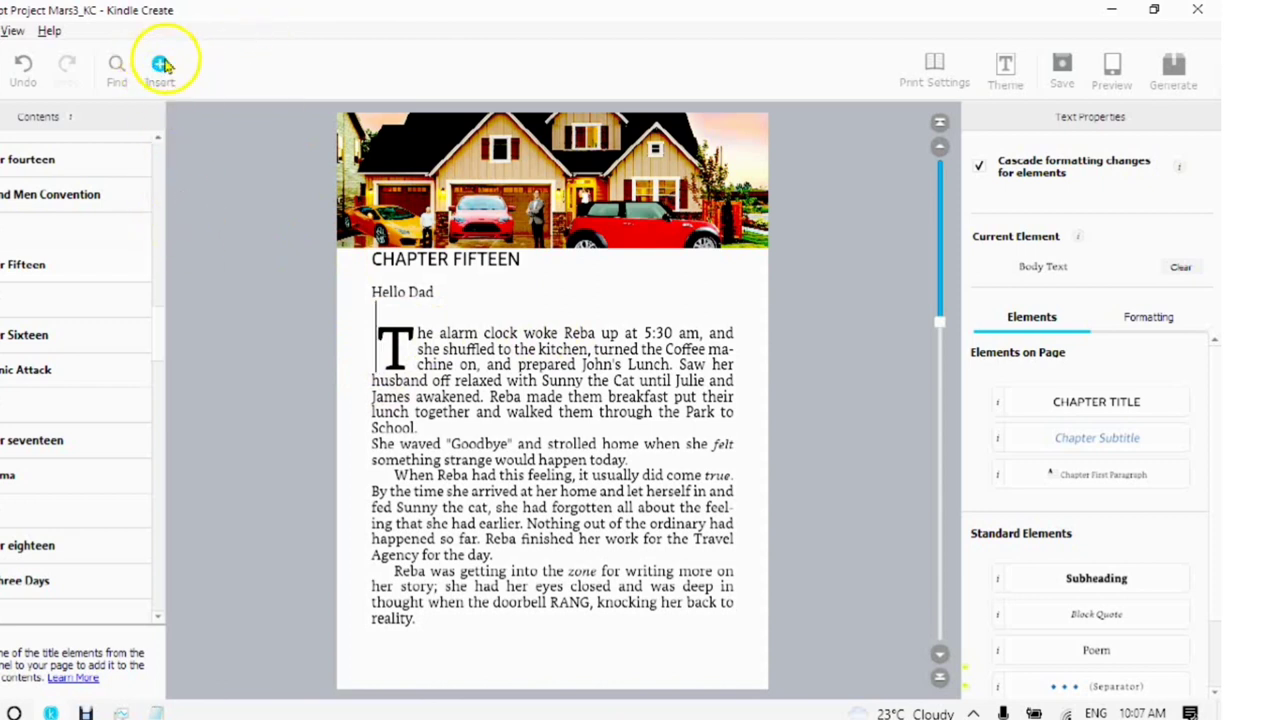
pyautogui.click(160, 64)
pyautogui.click(172, 98)
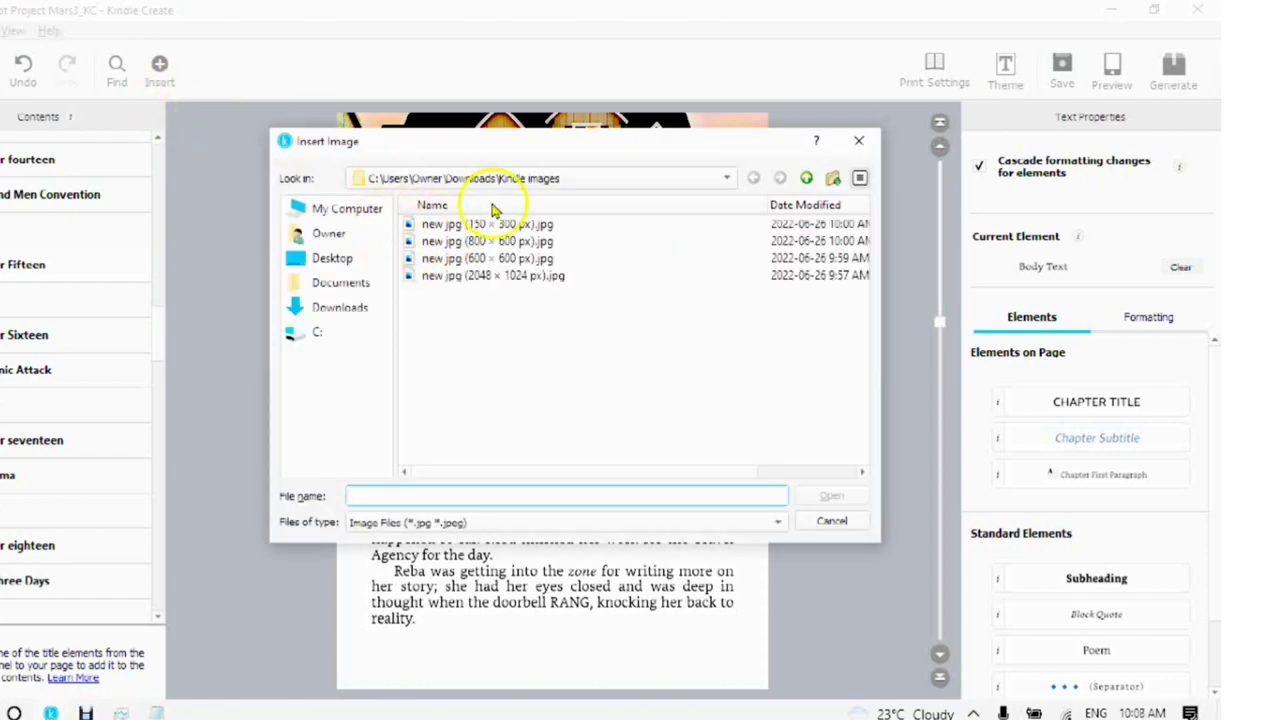
pyautogui.click(425, 229)
pyautogui.click(832, 496)
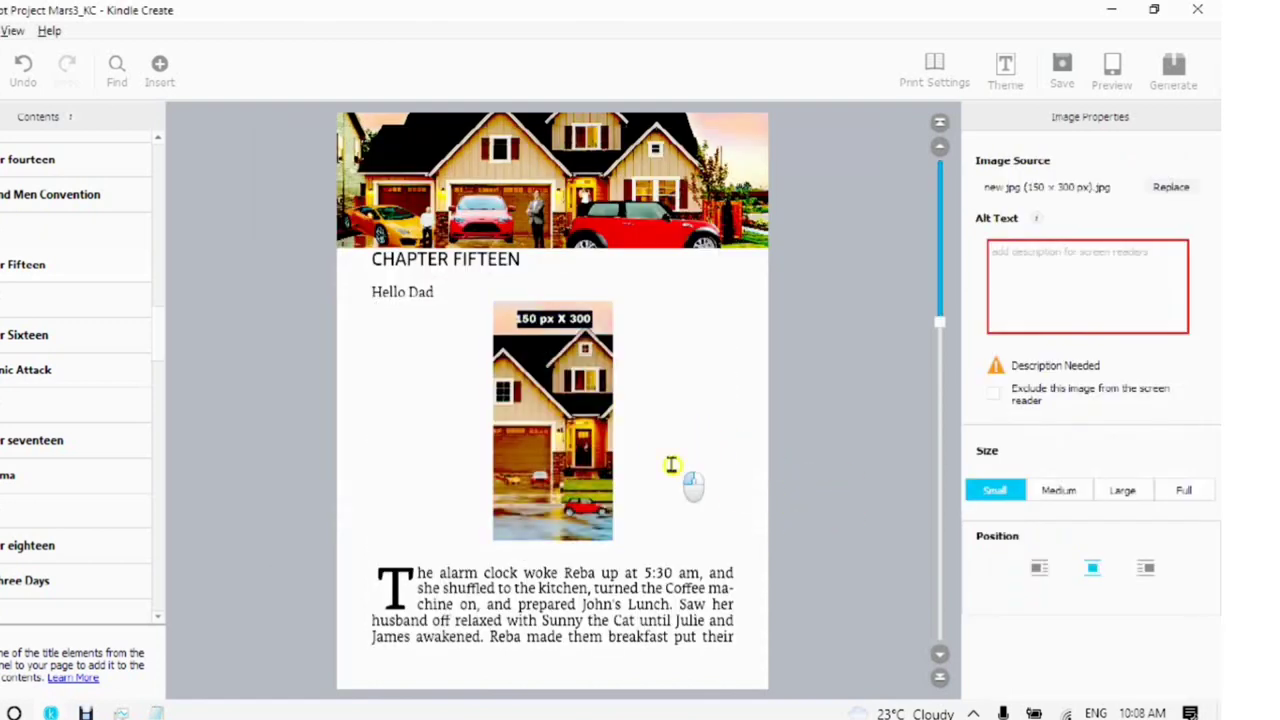
pyautogui.click(671, 465)
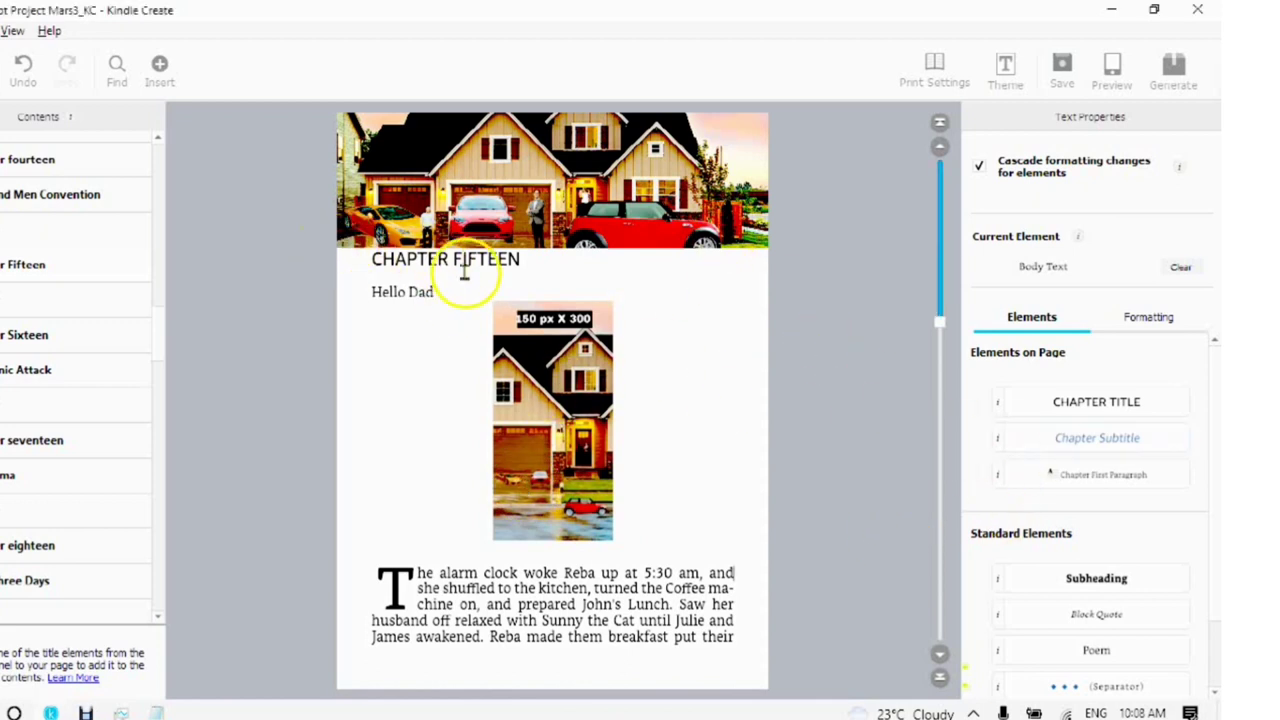
pyautogui.click(547, 410)
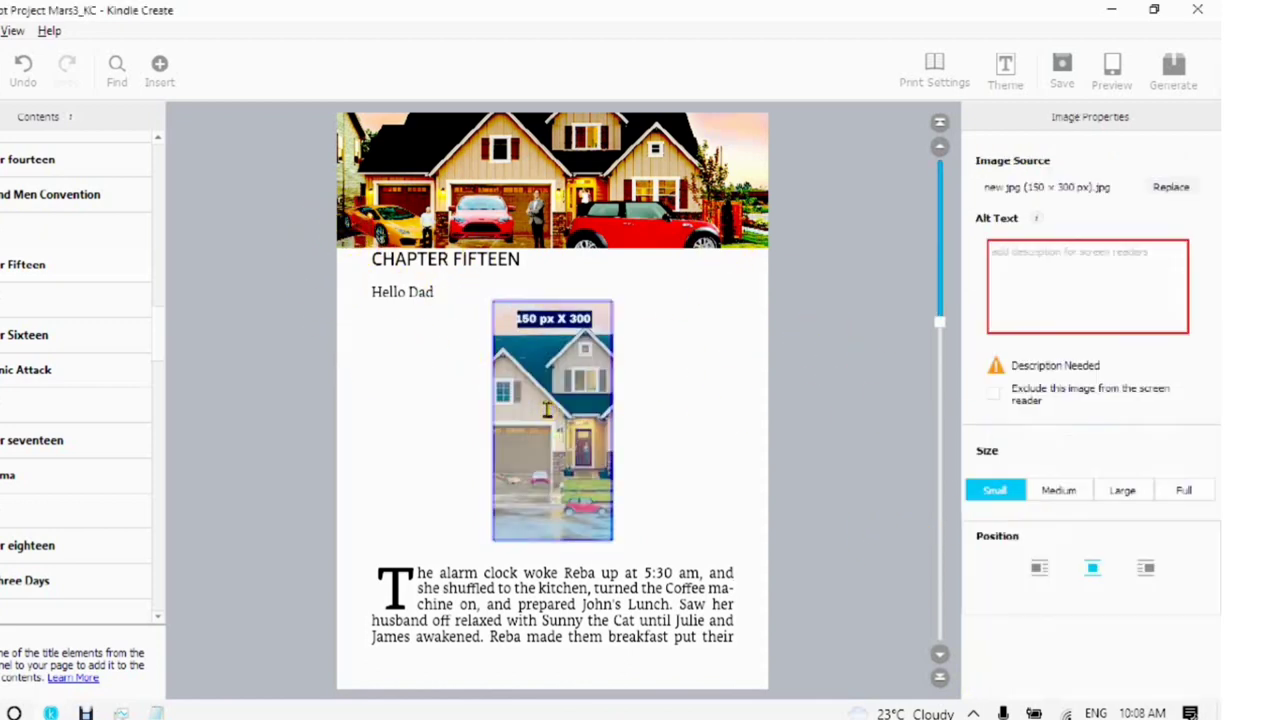
# Paste the alt text, set the image to Small and float it right with text wrapping
pyautogui.rightClick(998, 255)
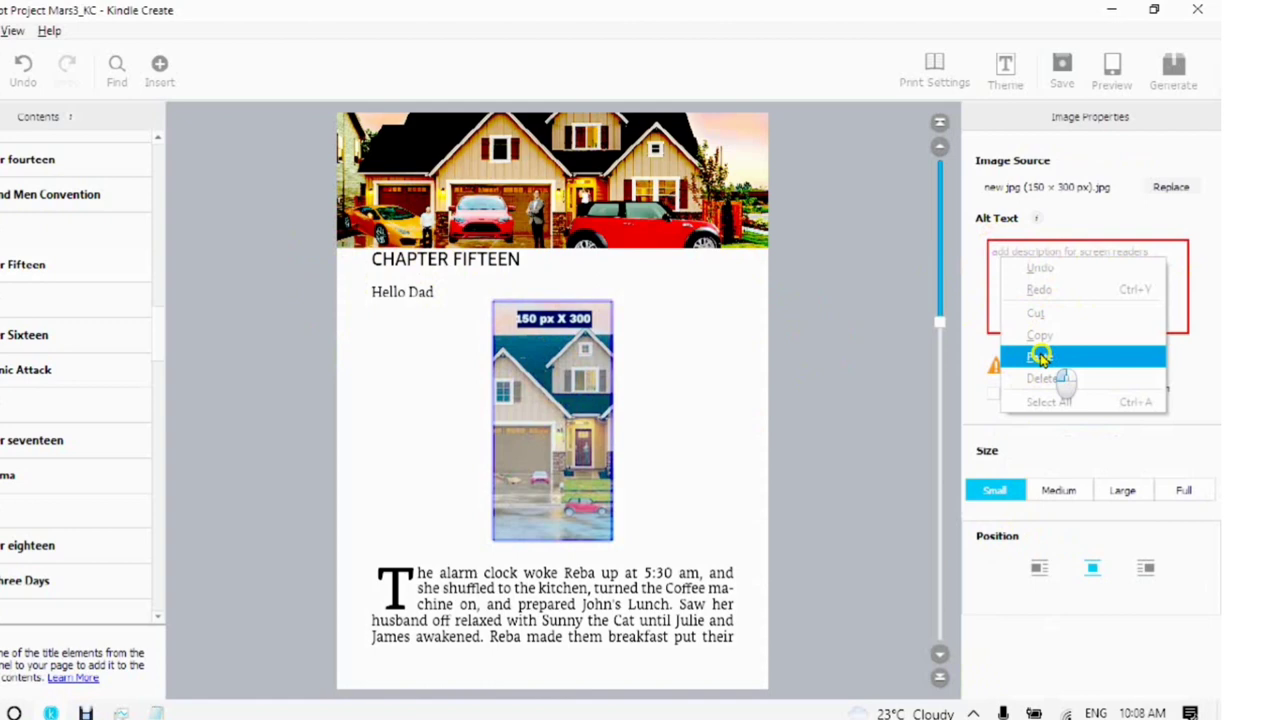
pyautogui.click(1046, 357)
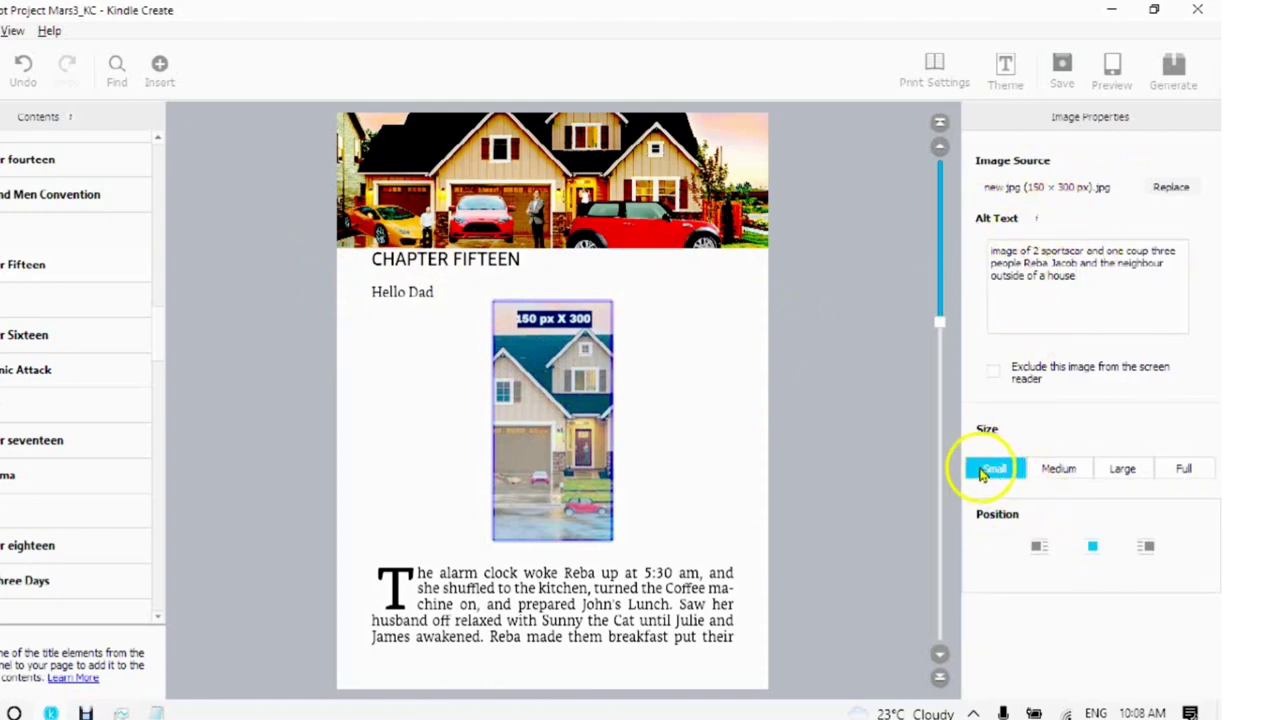
pyautogui.click(1058, 469)
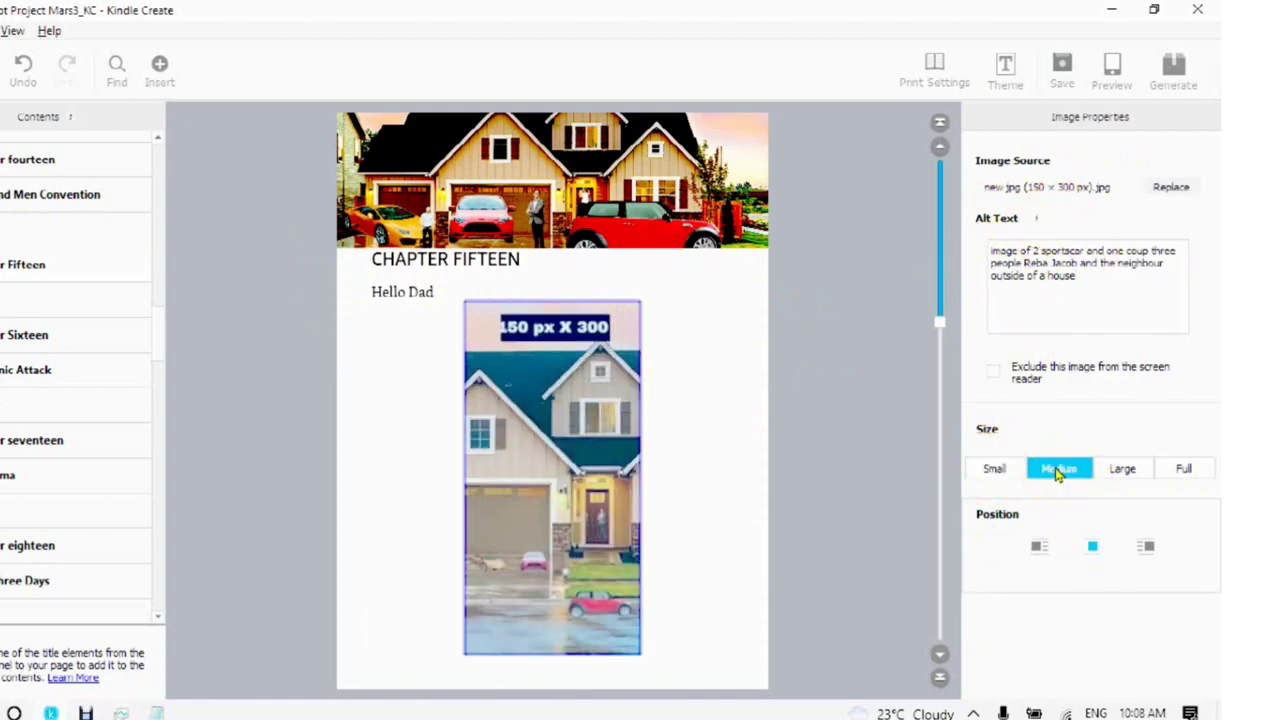
pyautogui.click(1123, 472)
pyautogui.click(994, 470)
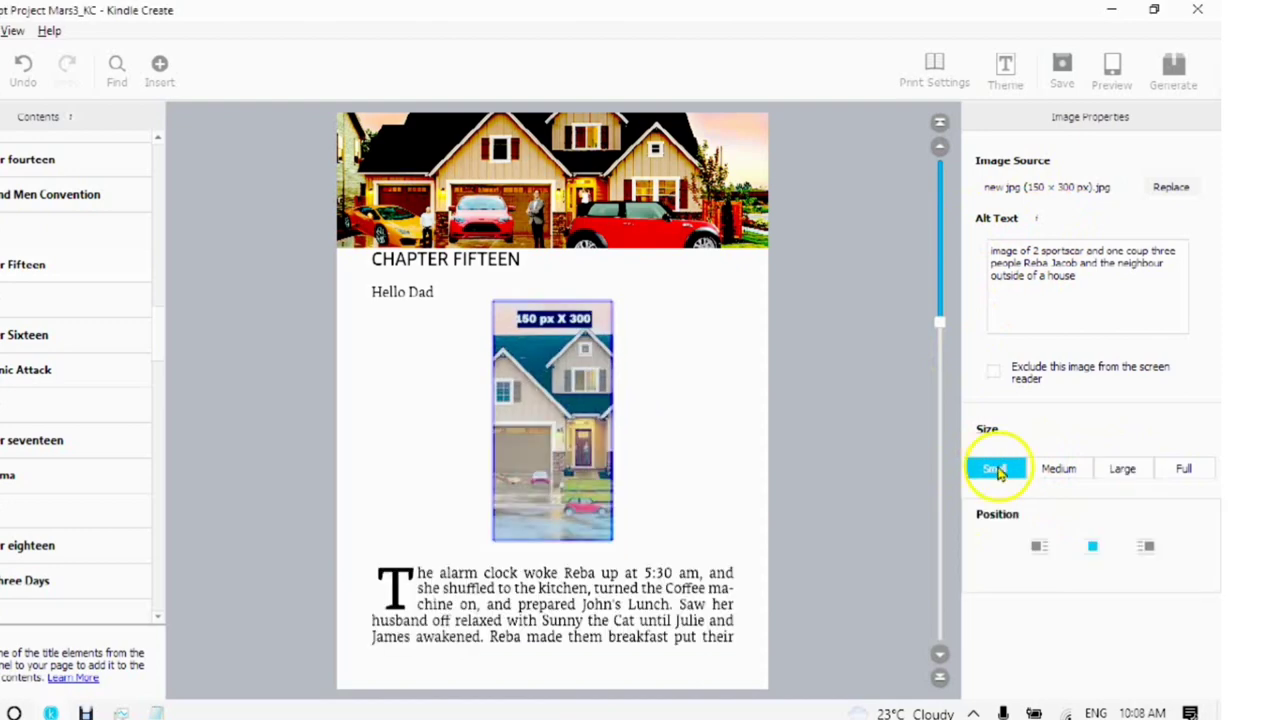
pyautogui.click(1039, 550)
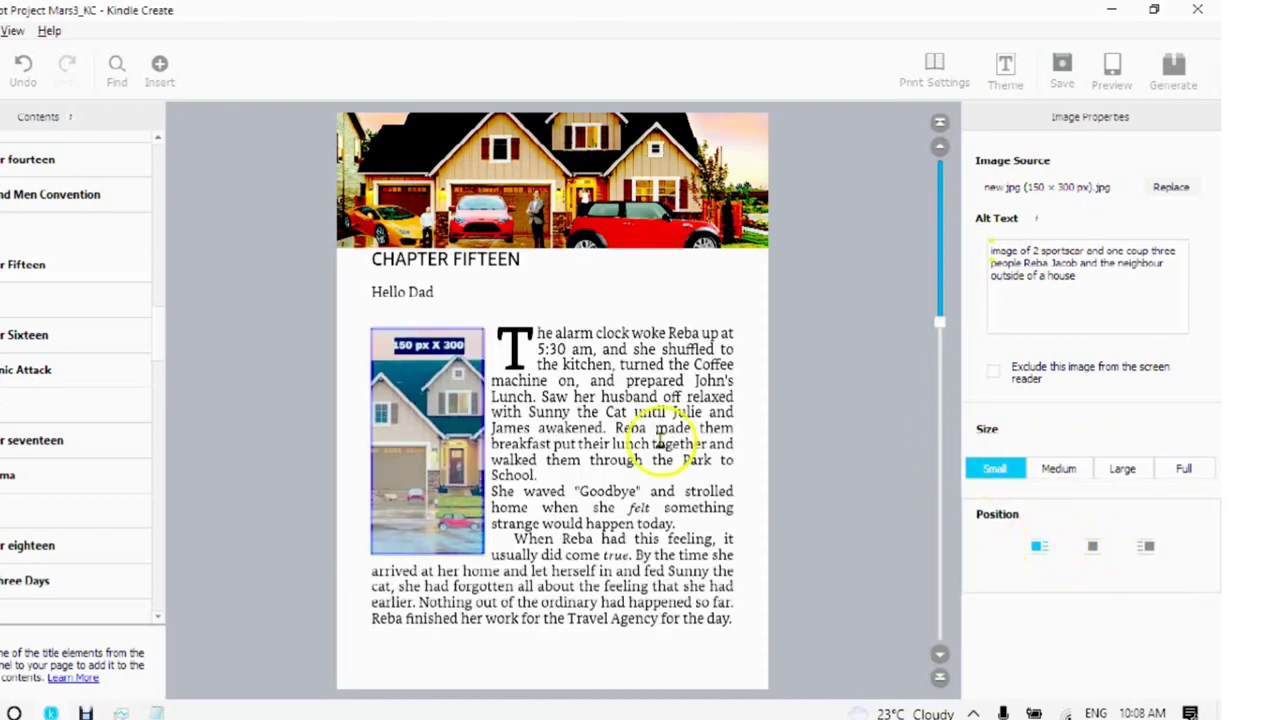
pyautogui.click(497, 340)
pyautogui.click(438, 422)
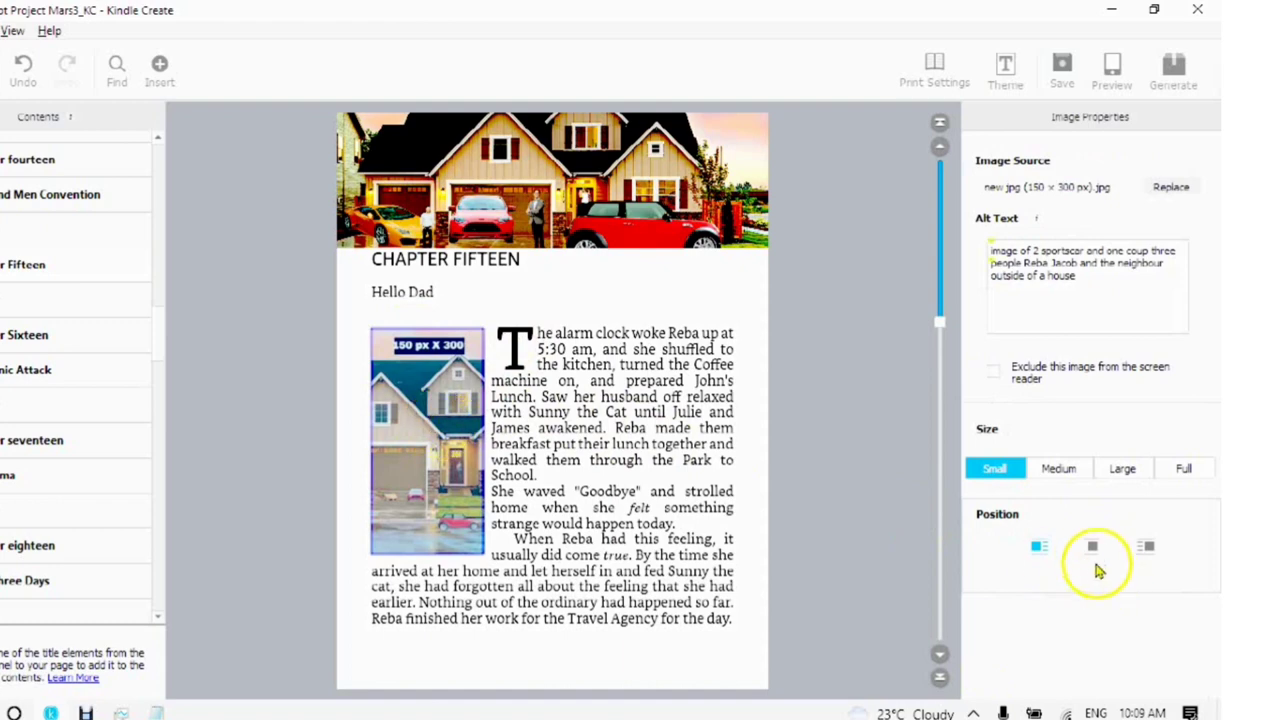
pyautogui.click(1092, 548)
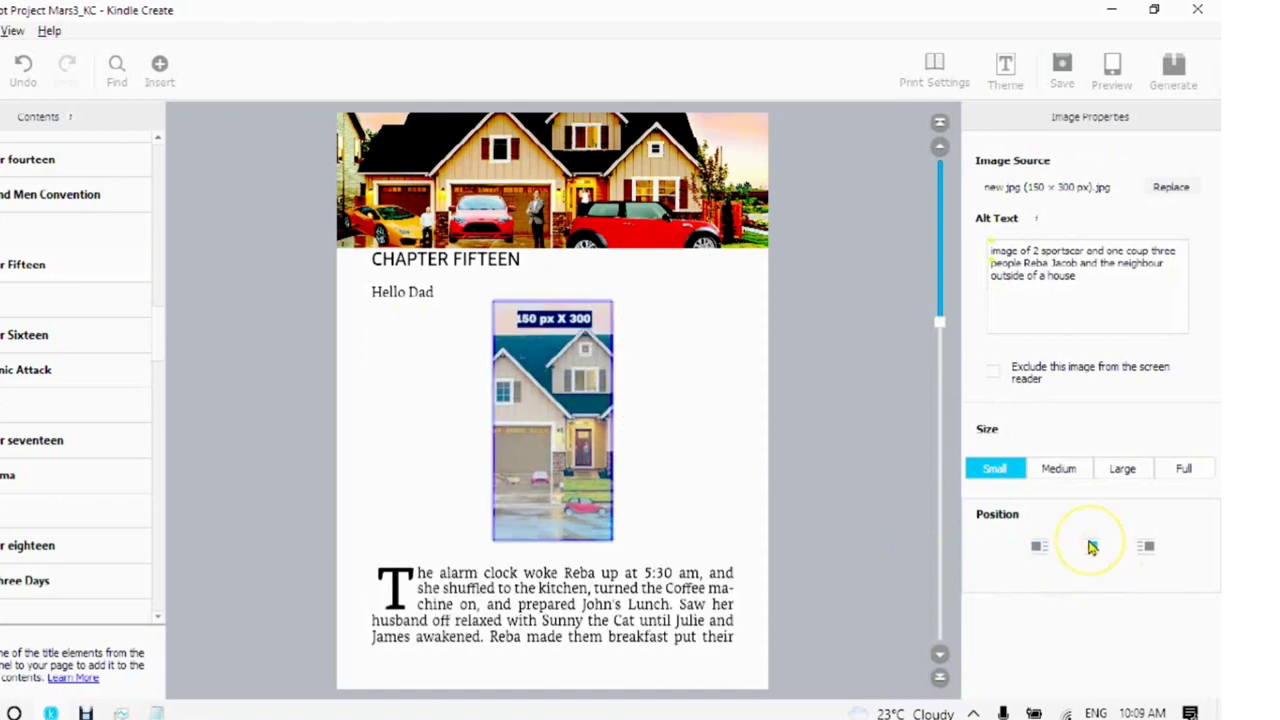
pyautogui.click(1148, 550)
pyautogui.click(749, 607)
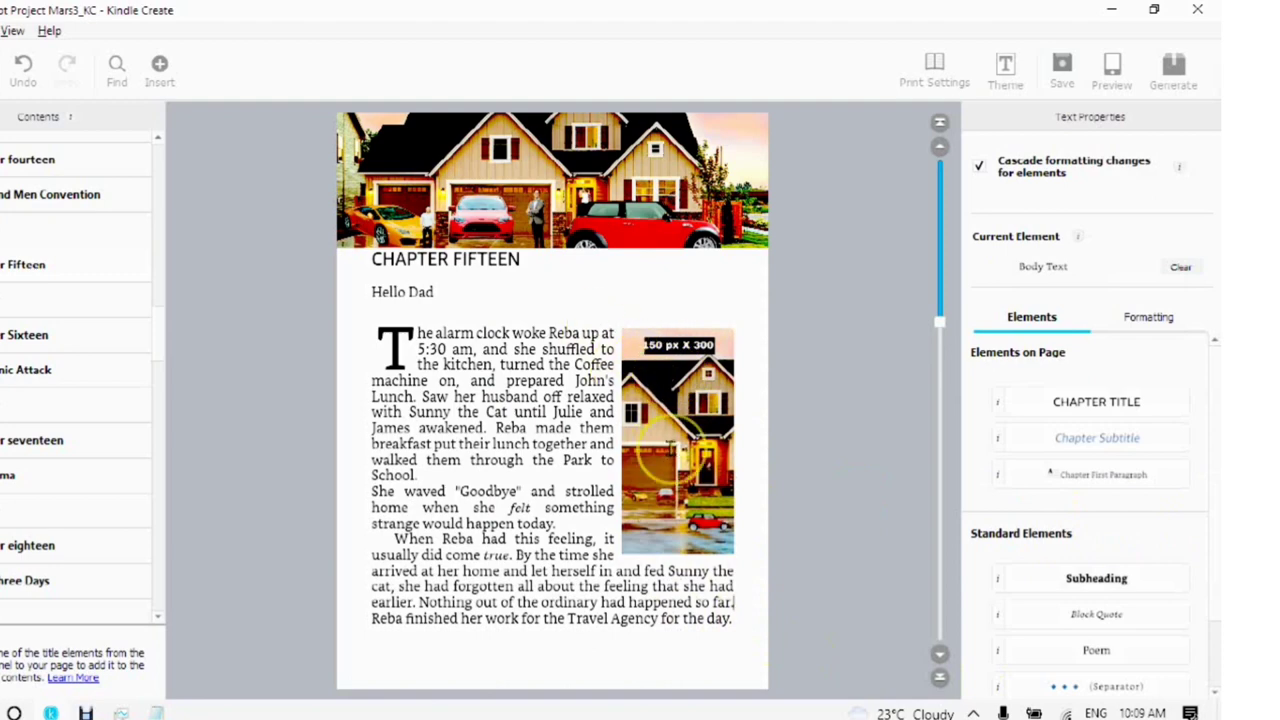
pyautogui.click(672, 450)
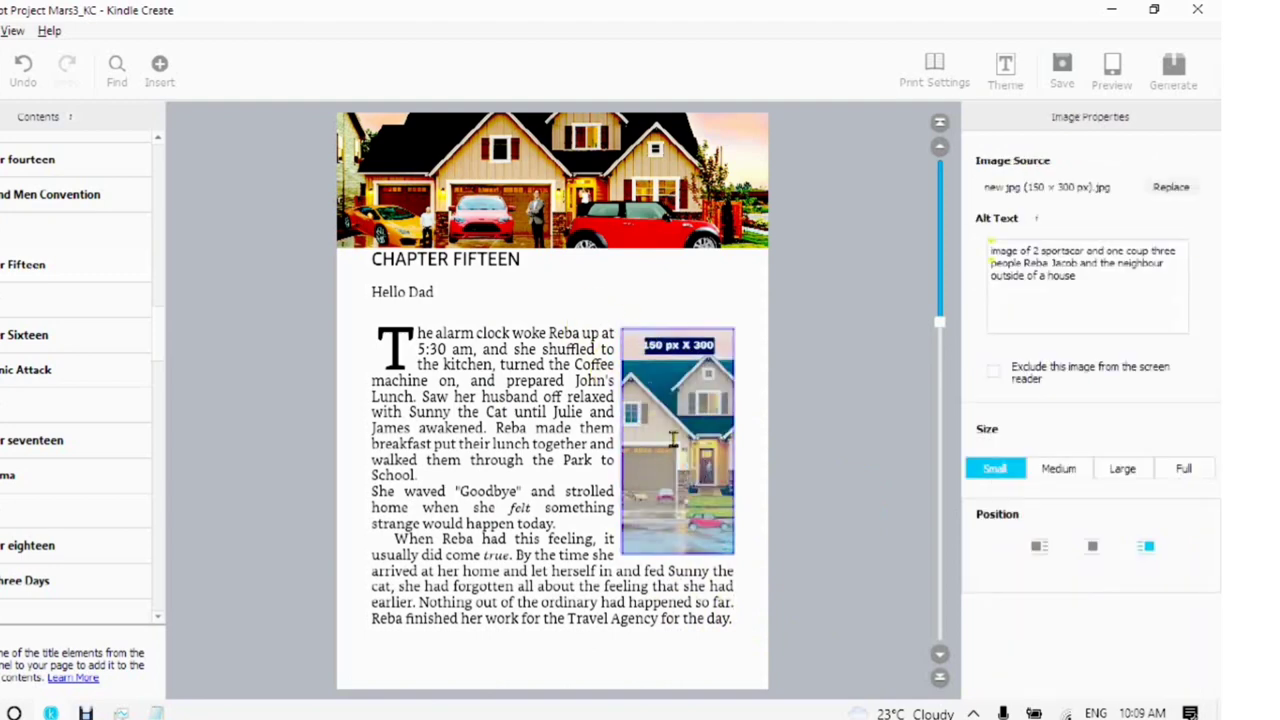
# Replace the inline image with 'new jpg (600 × 600 px).jpg'
pyautogui.click(1172, 188)
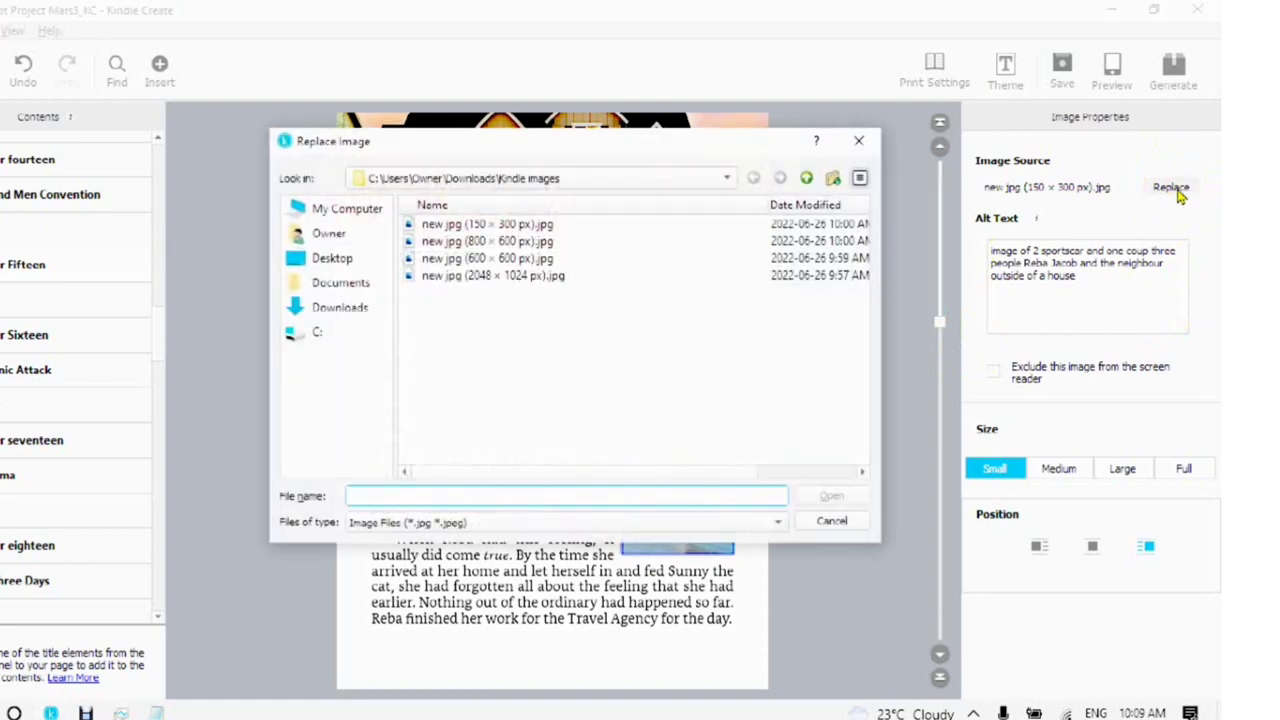
pyautogui.click(432, 259)
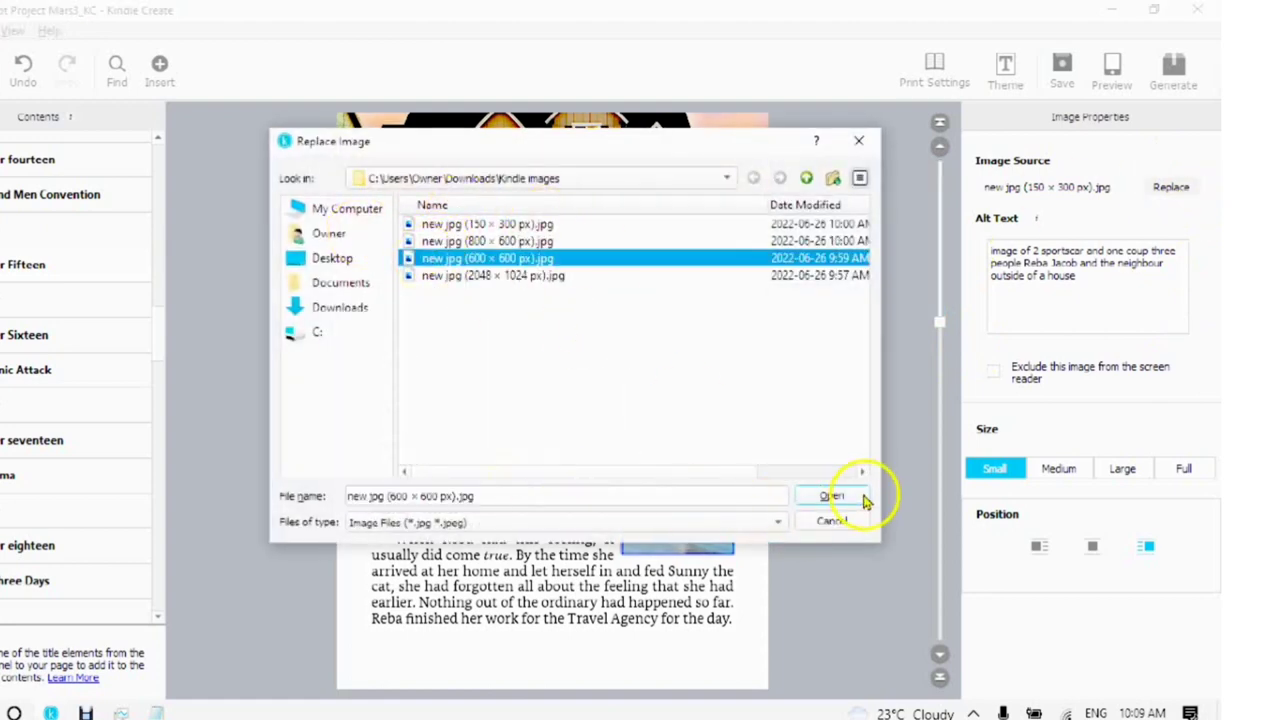
pyautogui.click(831, 497)
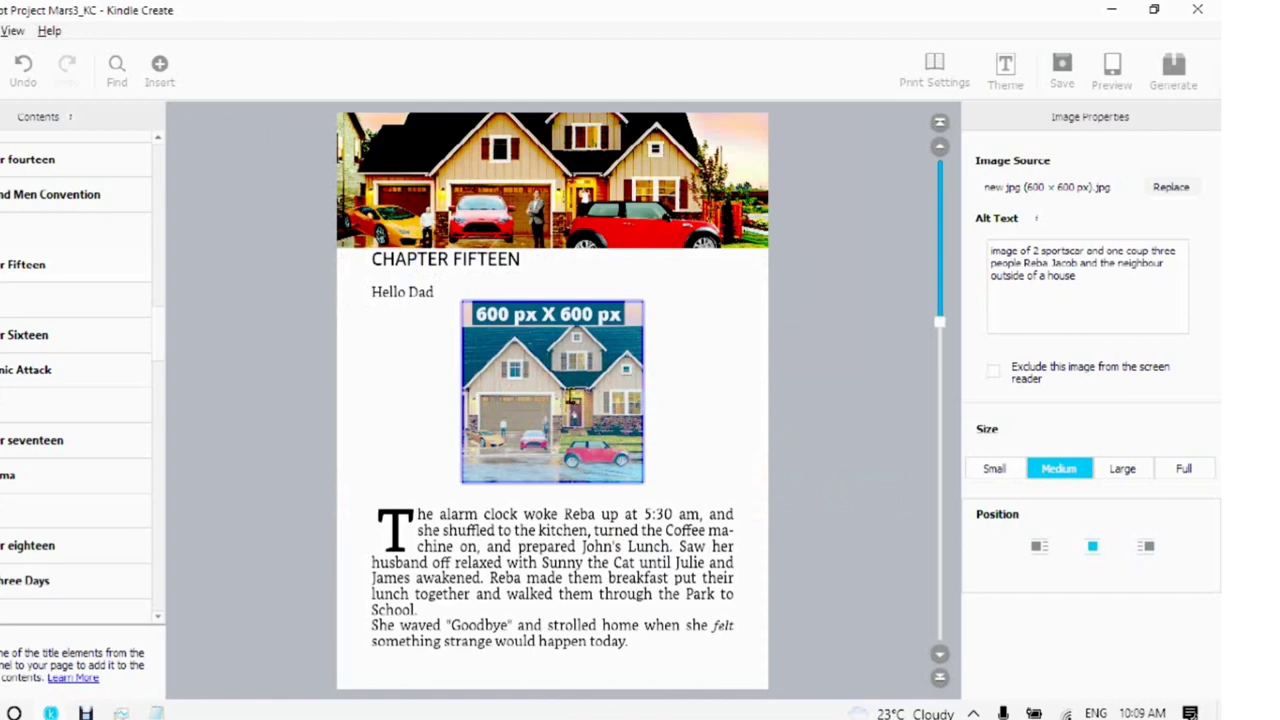
pyautogui.click(663, 430)
pyautogui.click(540, 381)
# Keep the replaced image Small and floated right with text wrapping
pyautogui.click(994, 469)
pyautogui.click(1058, 469)
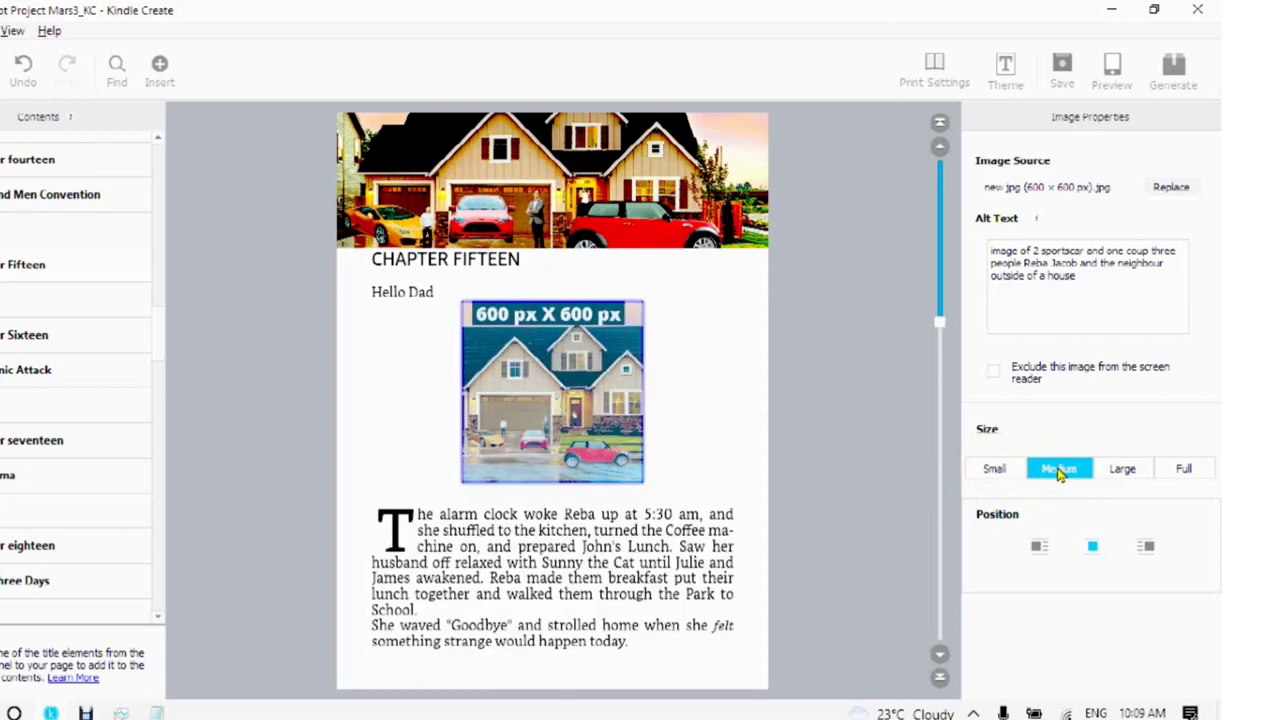
pyautogui.click(1122, 469)
pyautogui.click(994, 469)
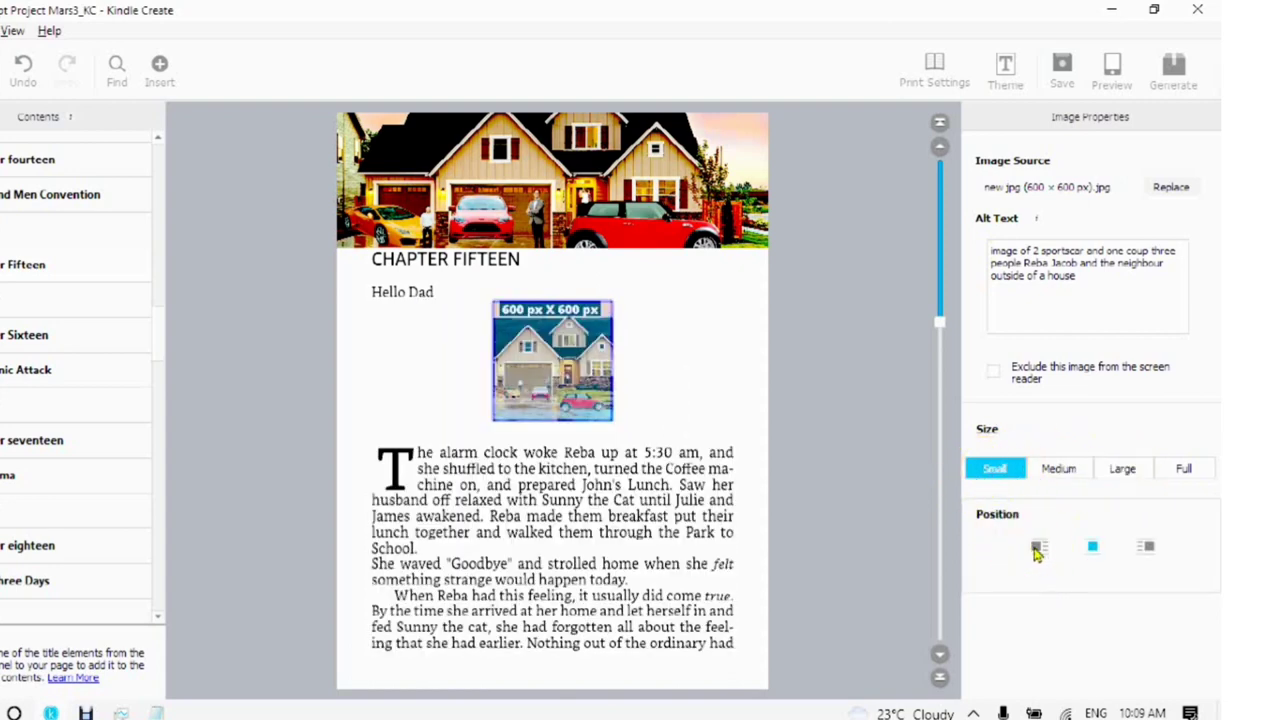
pyautogui.click(1038, 548)
pyautogui.click(1093, 548)
pyautogui.click(1147, 548)
pyautogui.click(749, 462)
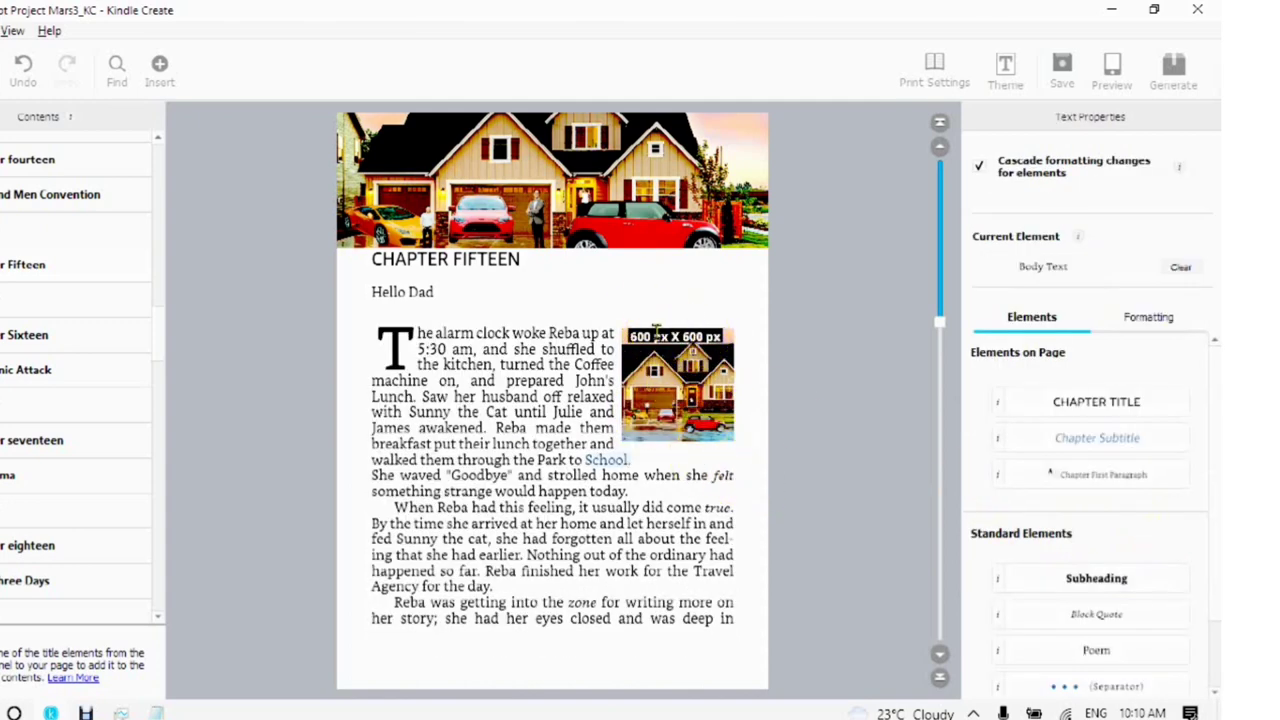
pyautogui.click(657, 397)
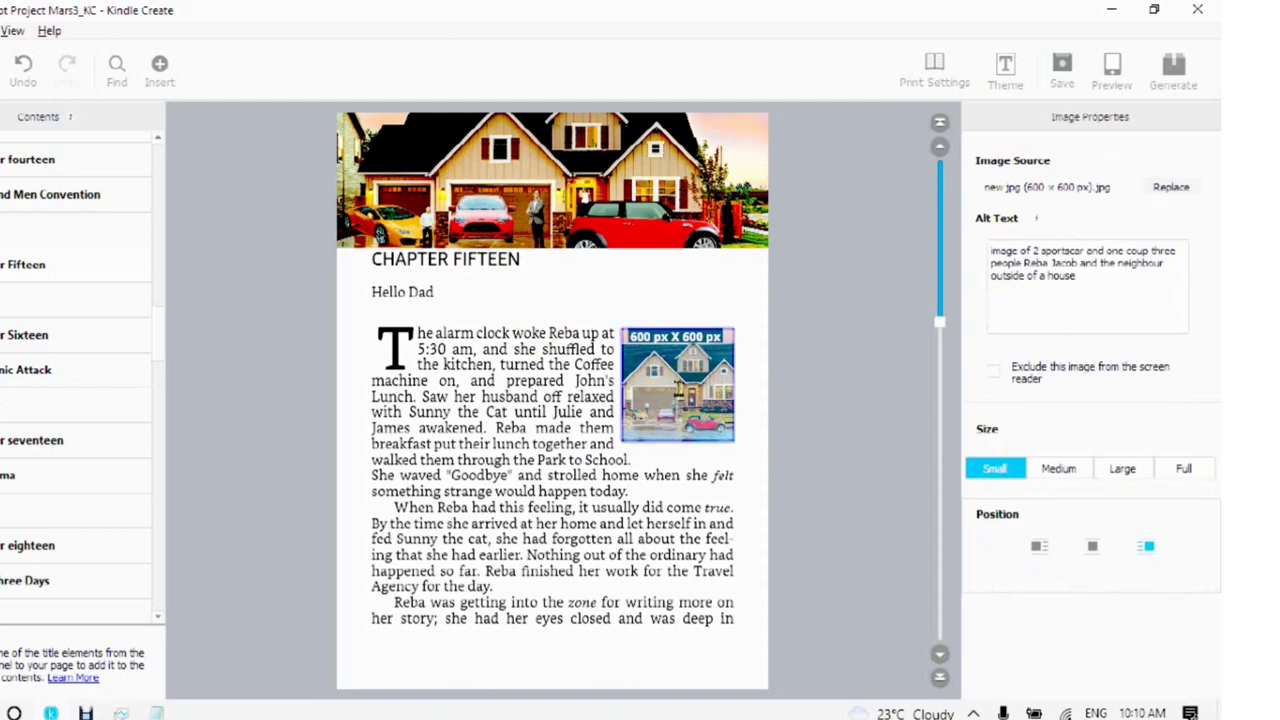
pyautogui.click(530, 290)
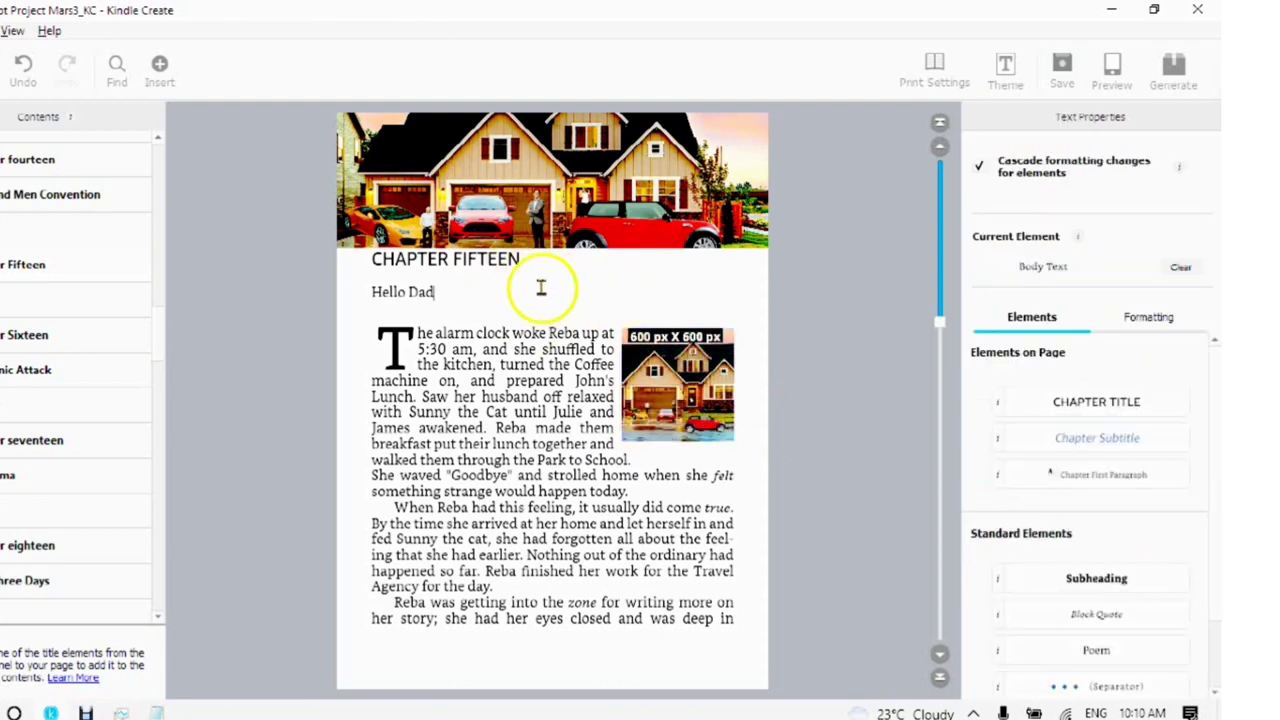
# Undo the recent image changes back toward the original 150 × 300 picture
pyautogui.click(23, 68)
pyautogui.click(23, 68)
pyautogui.click(24, 68)
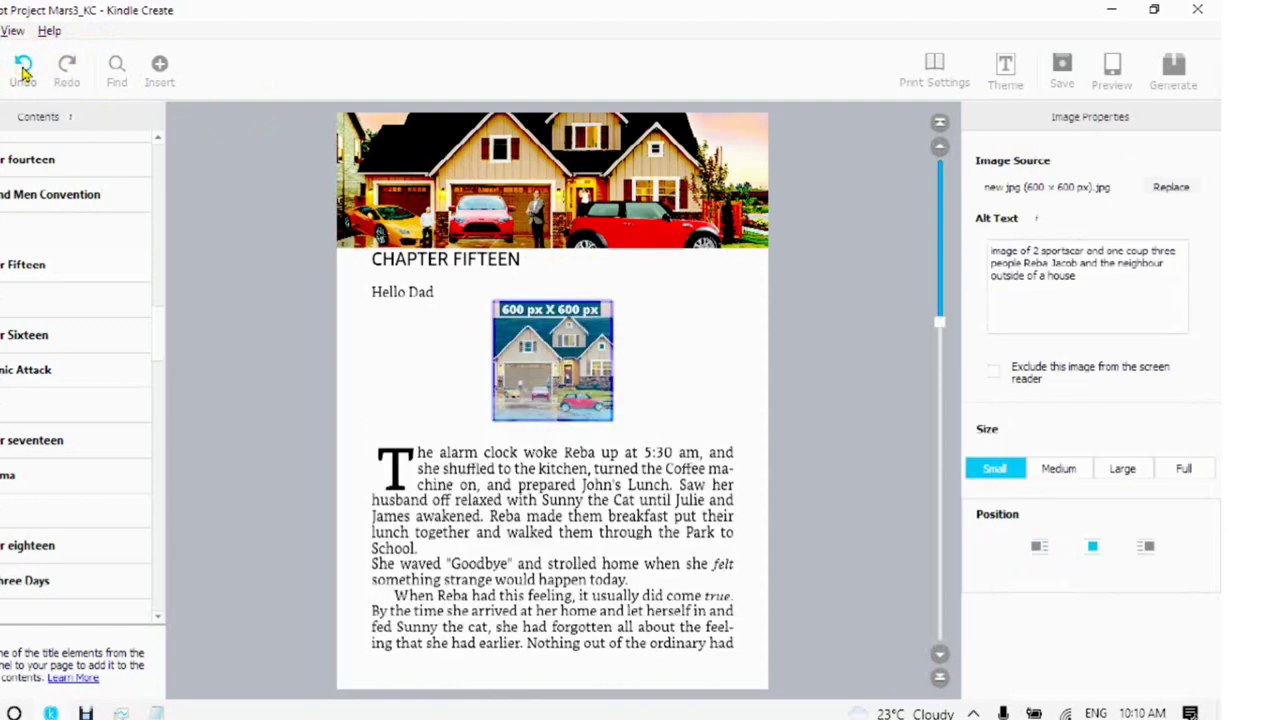
pyautogui.click(25, 70)
pyautogui.click(24, 68)
pyautogui.click(24, 68)
pyautogui.click(24, 68)
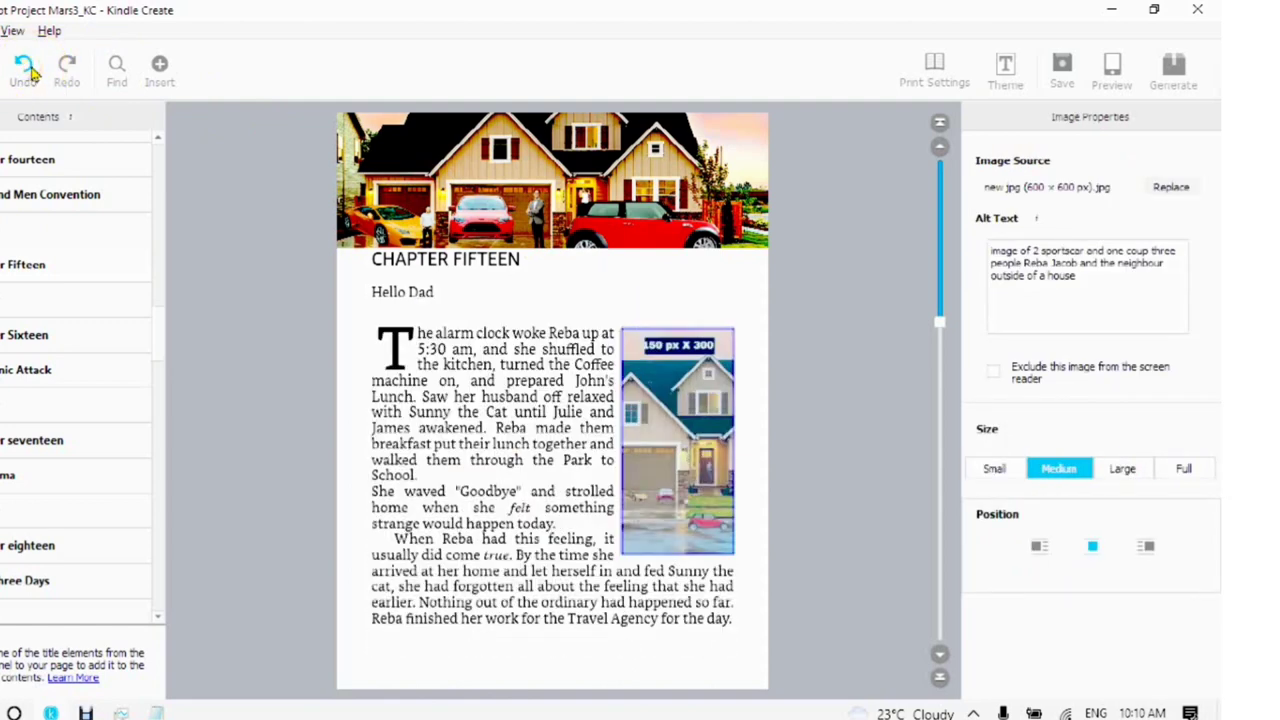
pyautogui.click(25, 70)
pyautogui.click(37, 67)
pyautogui.click(38, 67)
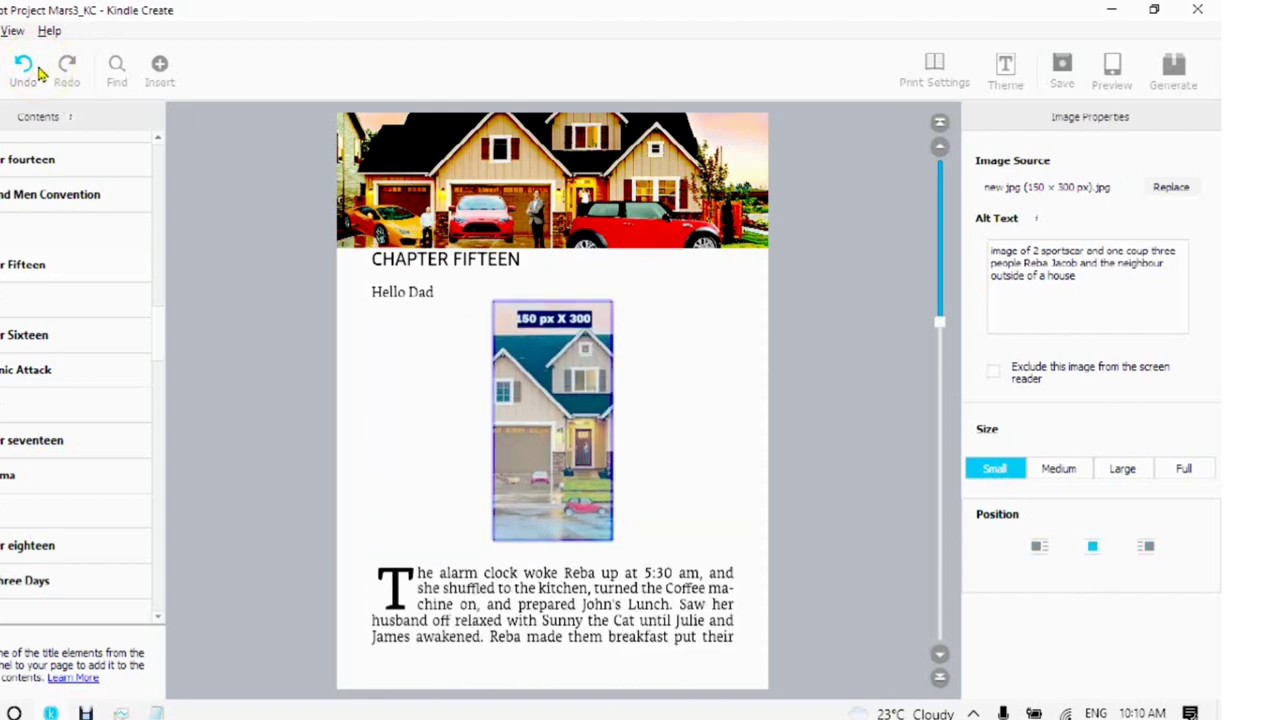
pyautogui.click(39, 67)
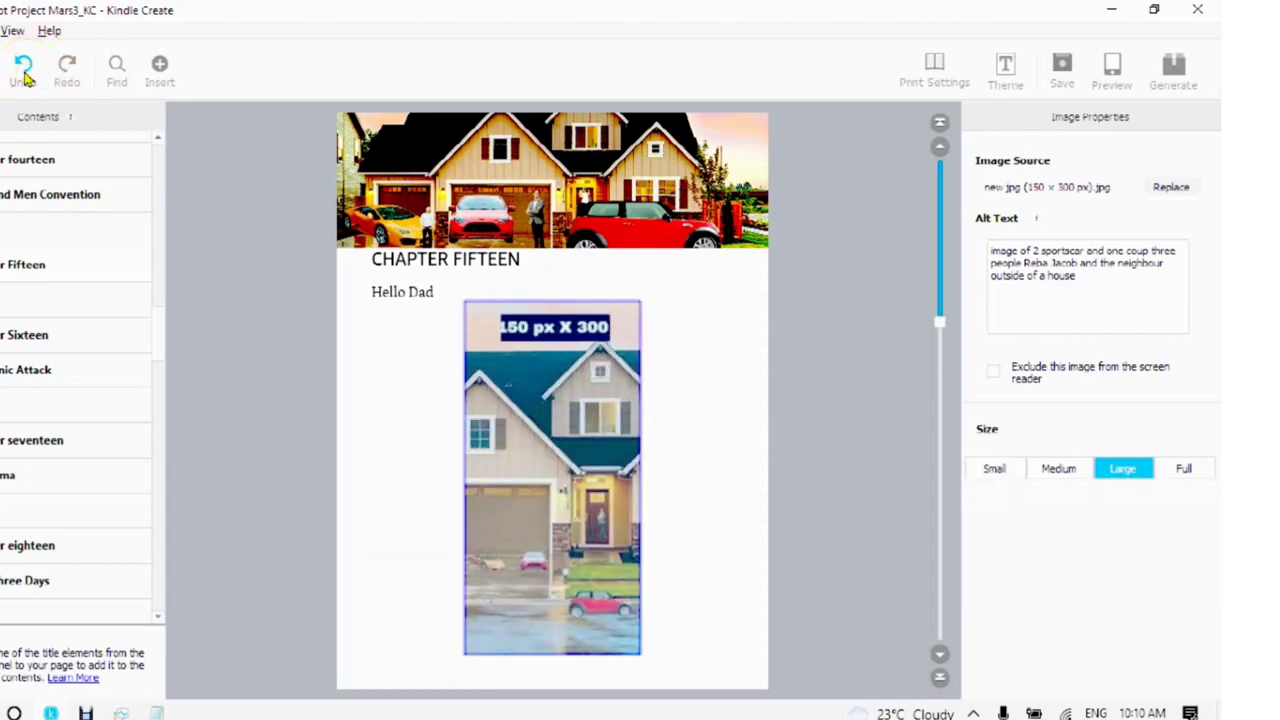
pyautogui.click(24, 70)
# Delete the remaining tall house image from Chapter Fifteen
pyautogui.click(594, 430)
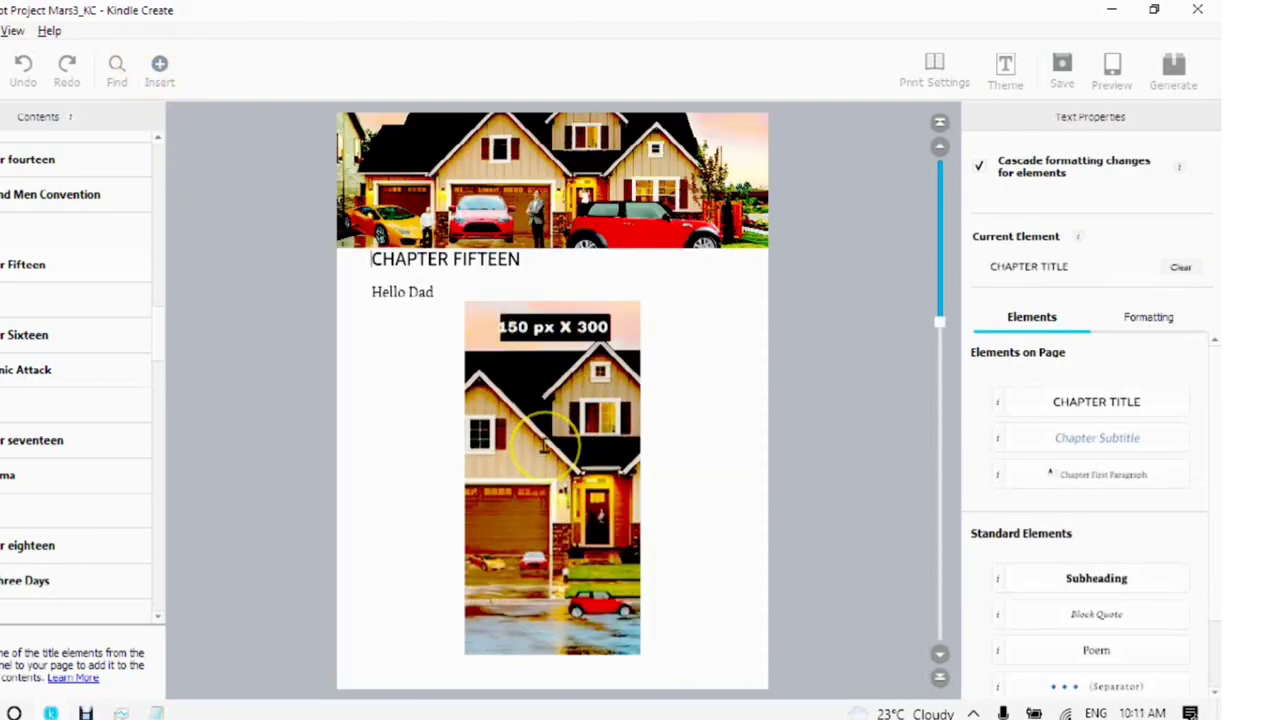
pyautogui.click(546, 448)
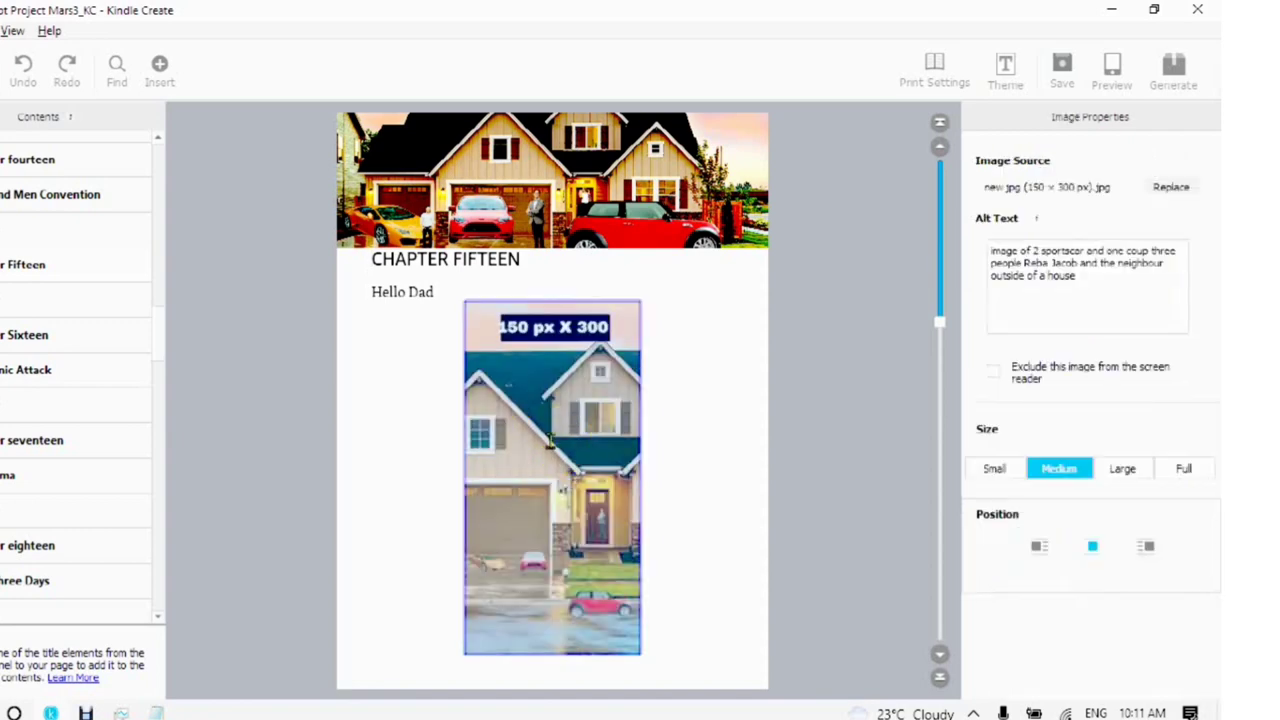
pyautogui.press('Delete')
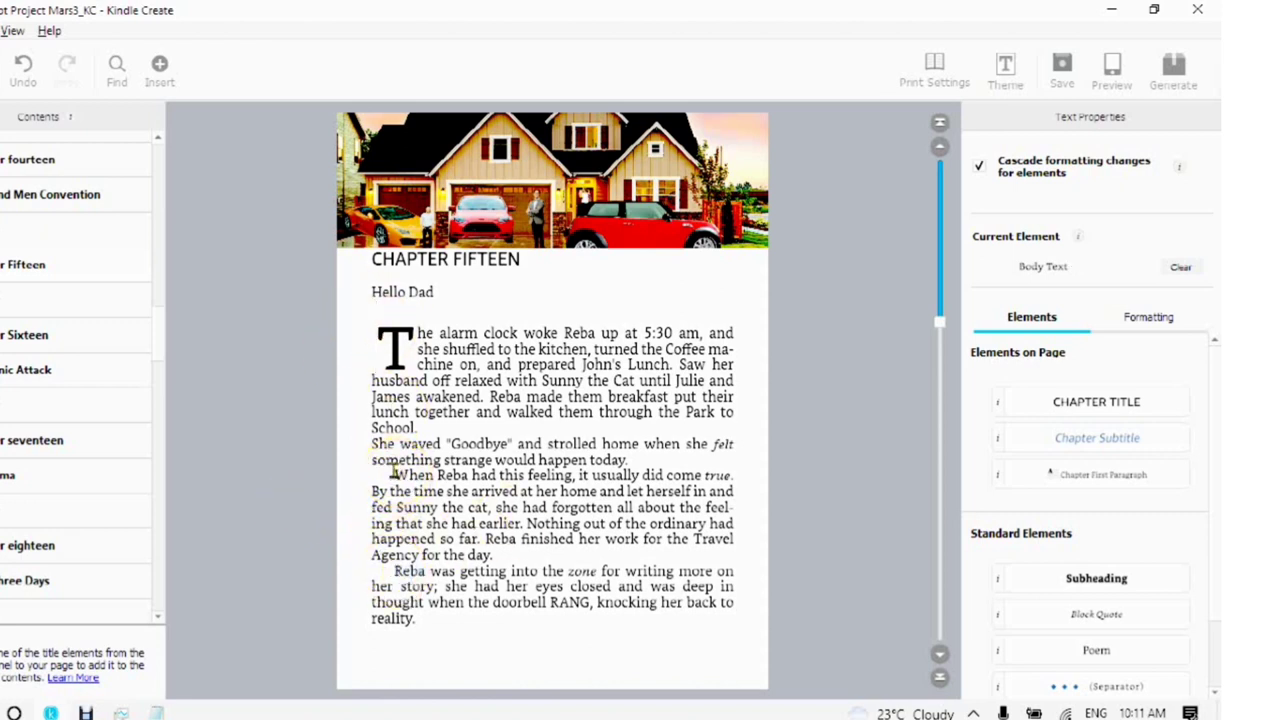
# Insert the 600 × 600 px house image at the opening paragraph
pyautogui.rightClick(390, 466)
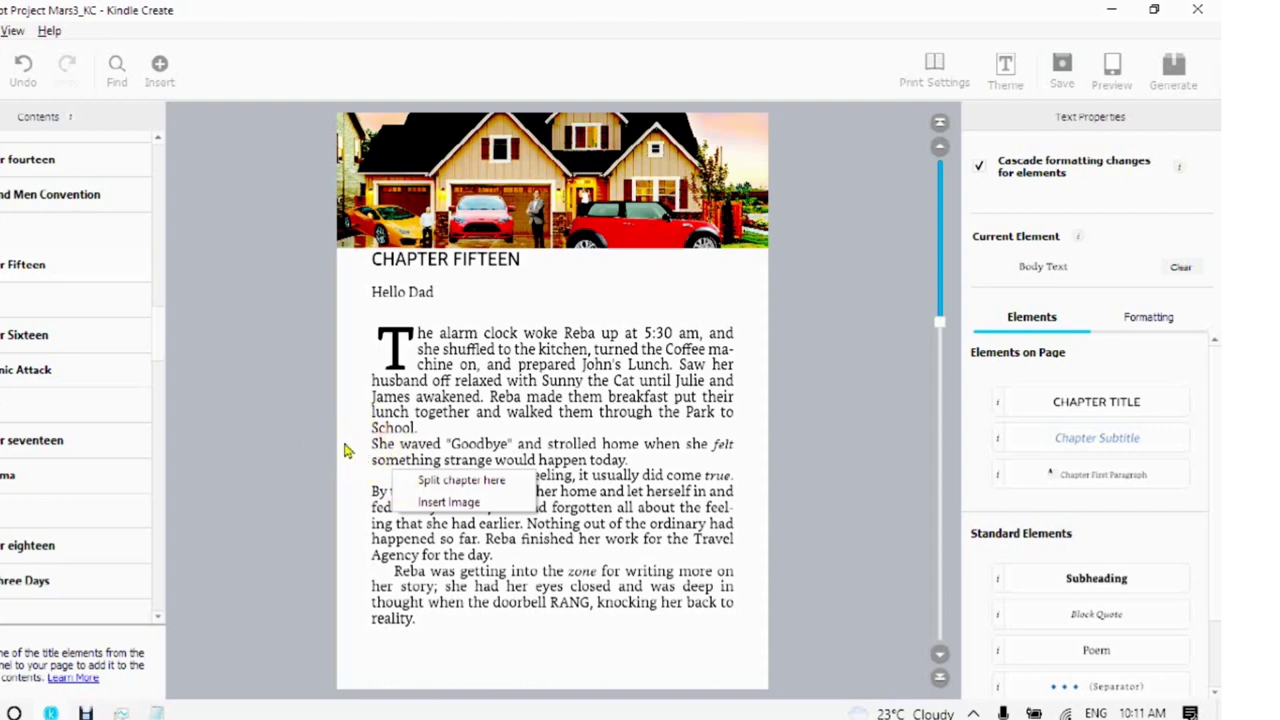
pyautogui.click(449, 502)
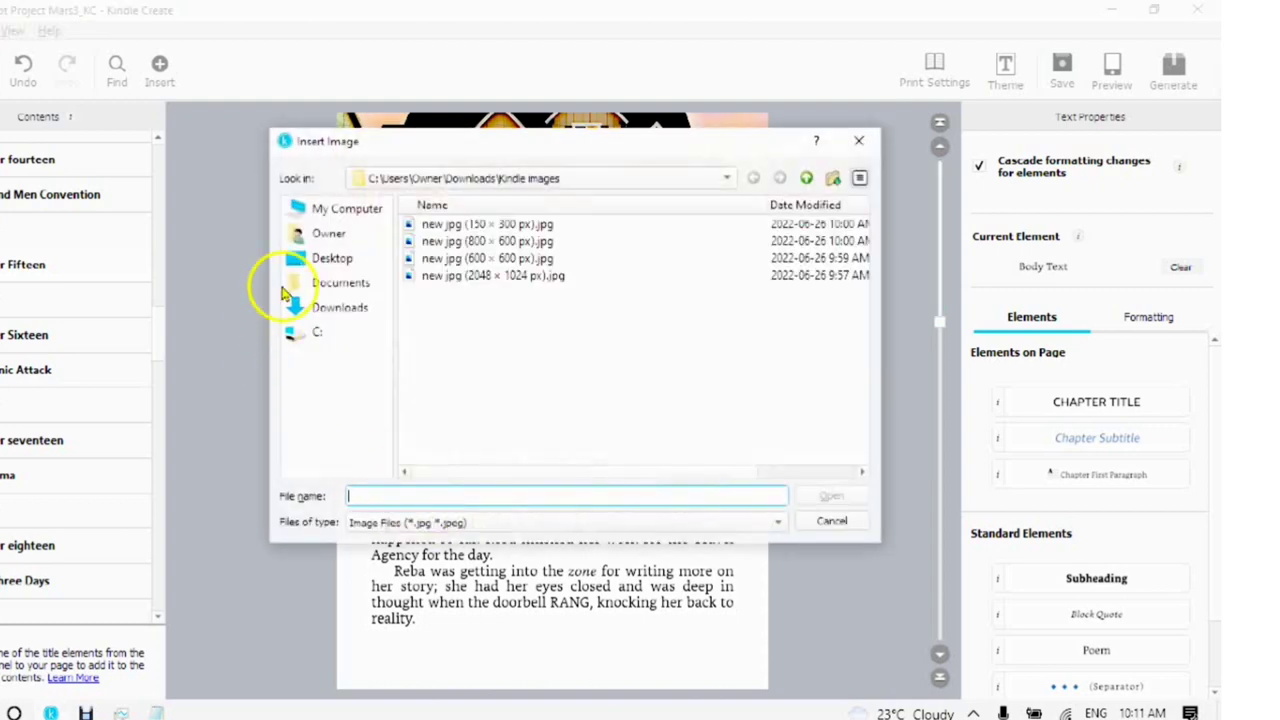
pyautogui.click(440, 262)
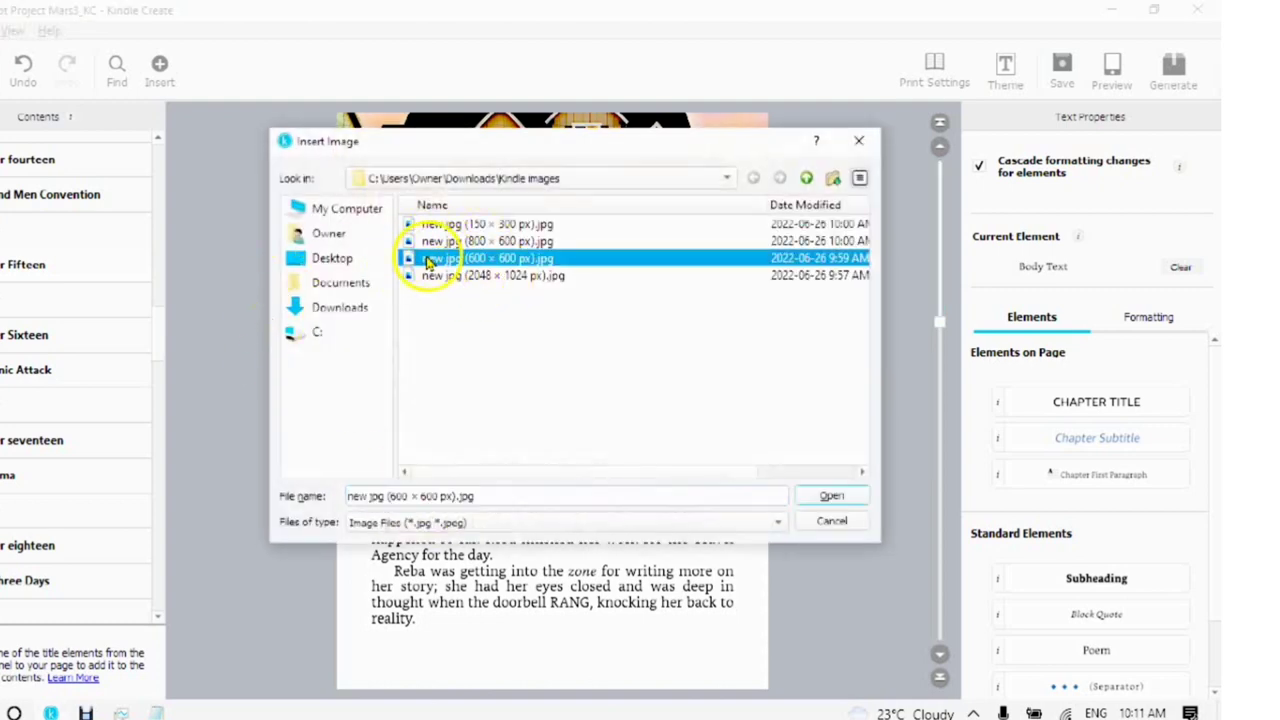
pyautogui.click(832, 498)
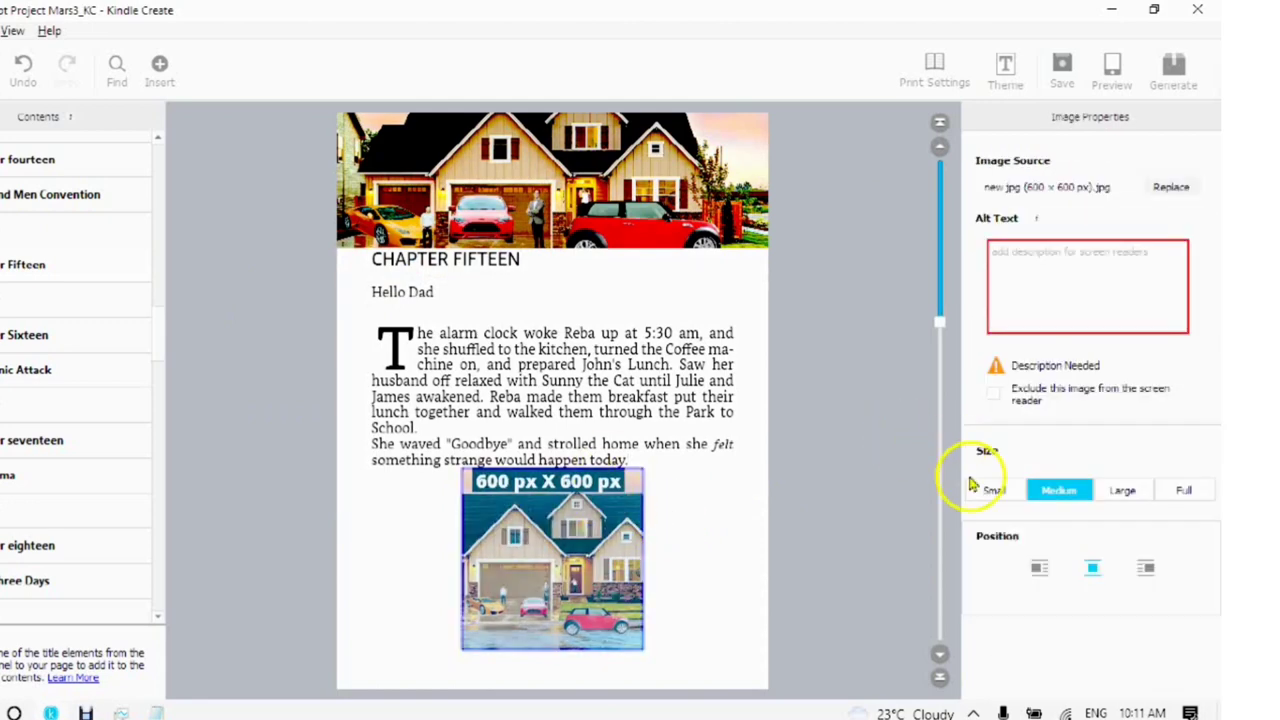
# Paste the alt text, set the image to Small and float it right with text wrapping
pyautogui.rightClick(997, 256)
pyautogui.click(1031, 354)
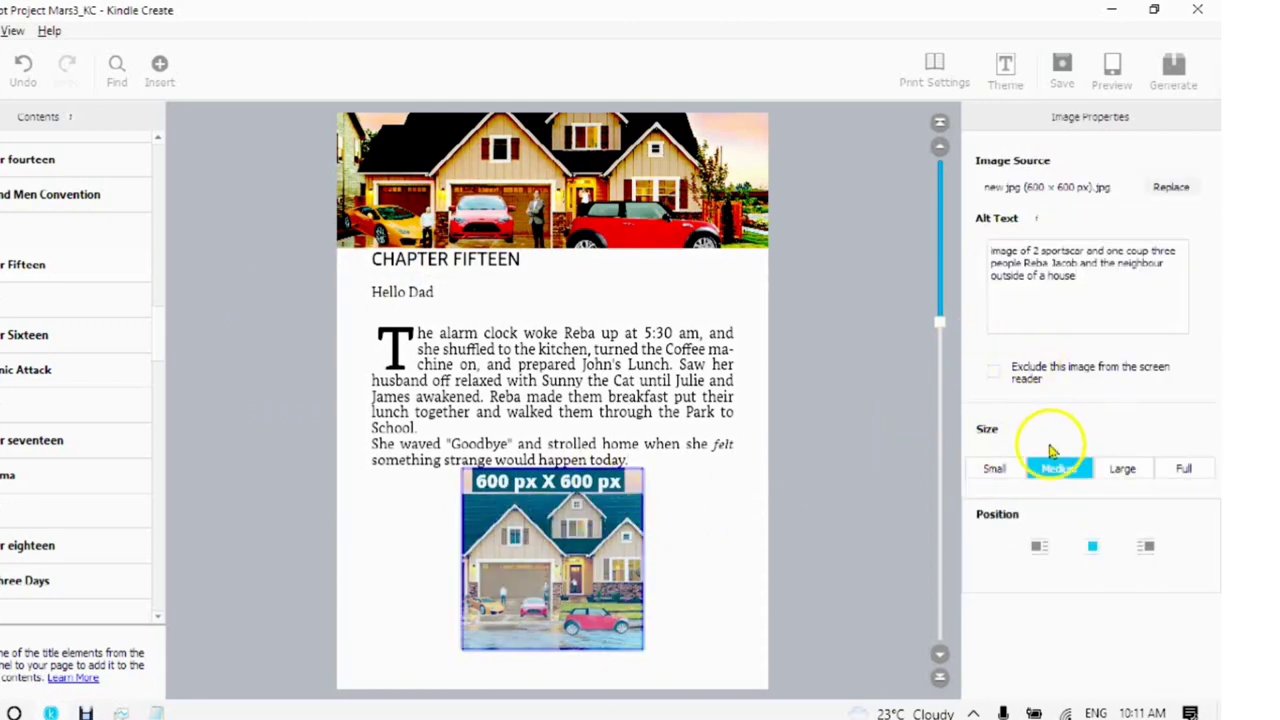
pyautogui.click(994, 470)
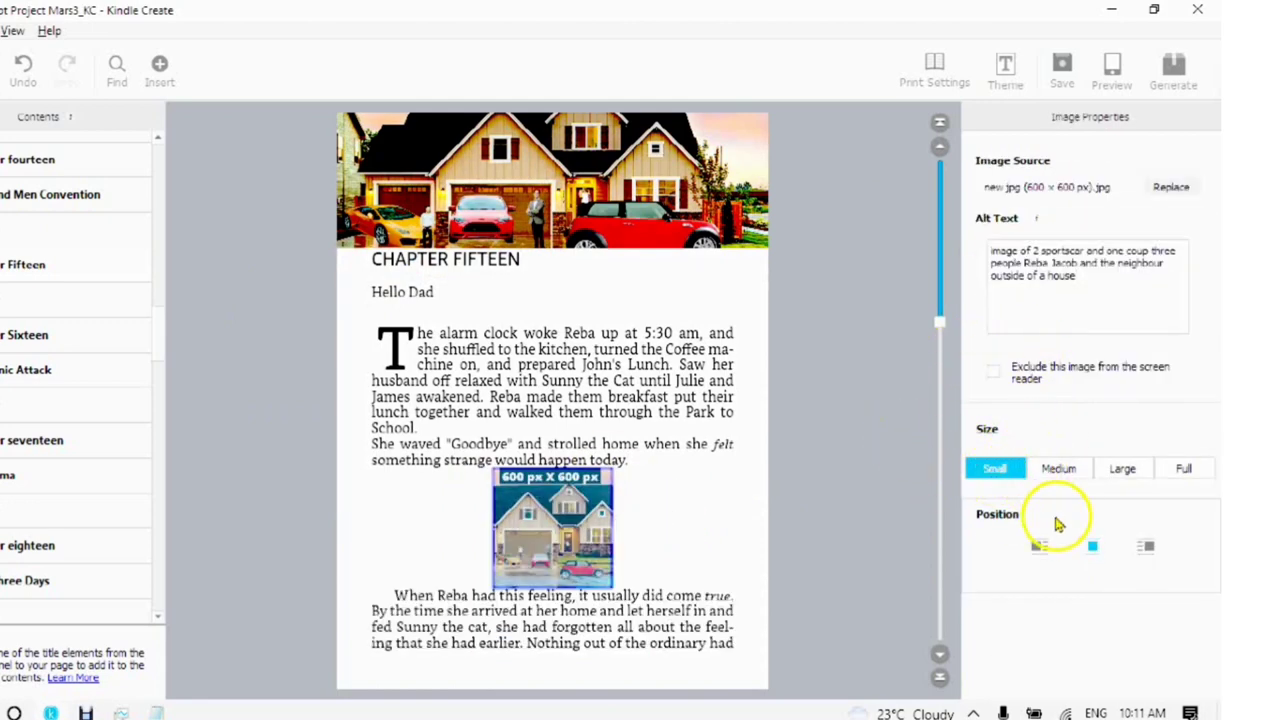
pyautogui.click(1059, 470)
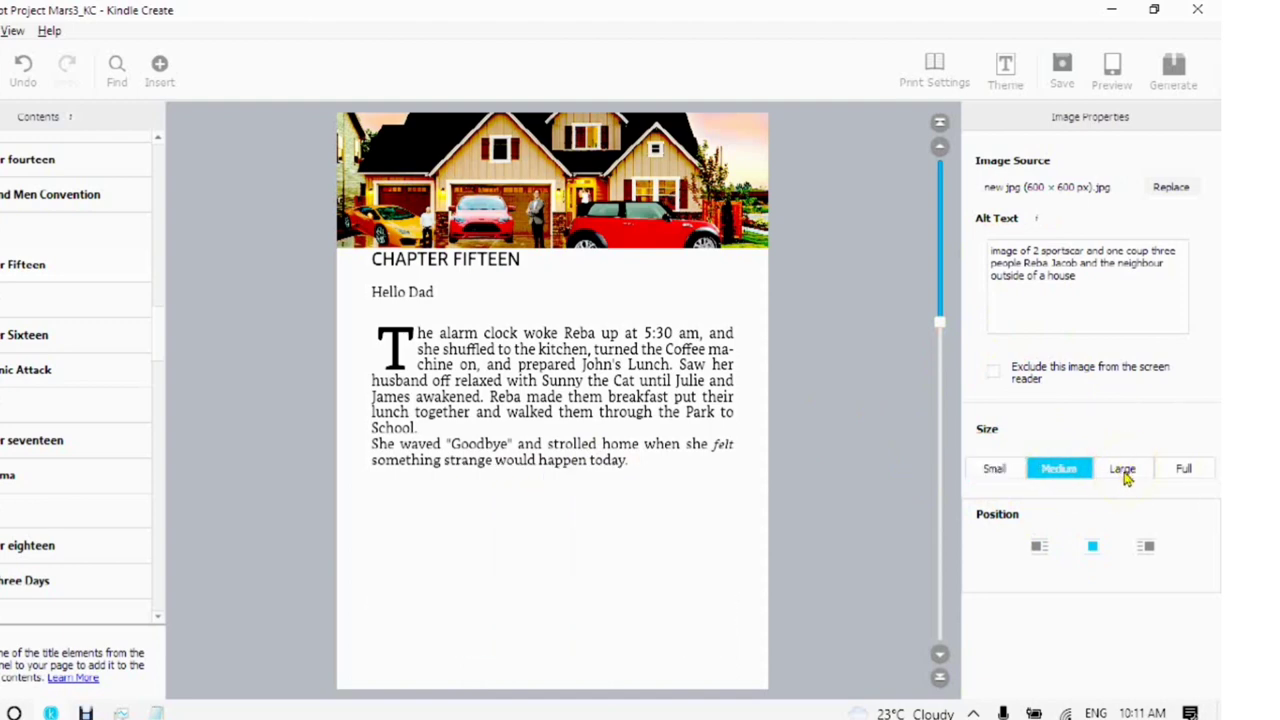
pyautogui.click(1123, 472)
pyautogui.click(995, 470)
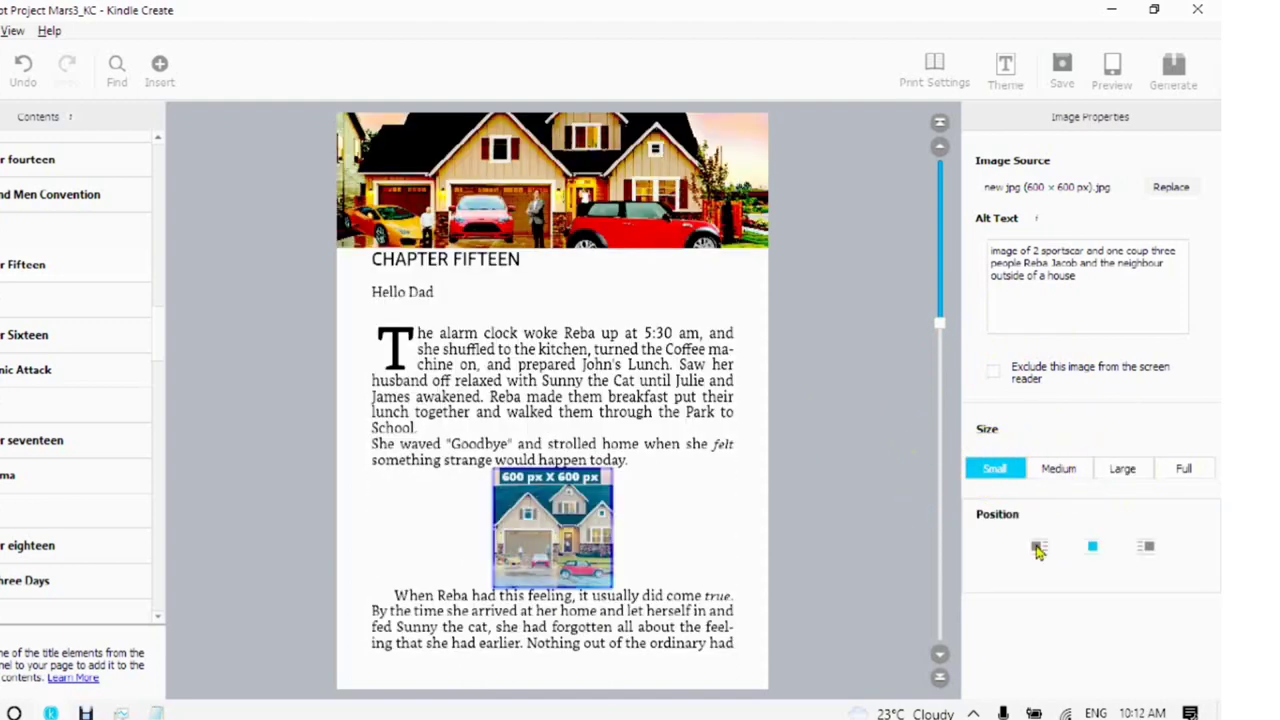
pyautogui.click(1038, 549)
pyautogui.click(1093, 549)
pyautogui.click(1147, 549)
pyautogui.click(722, 592)
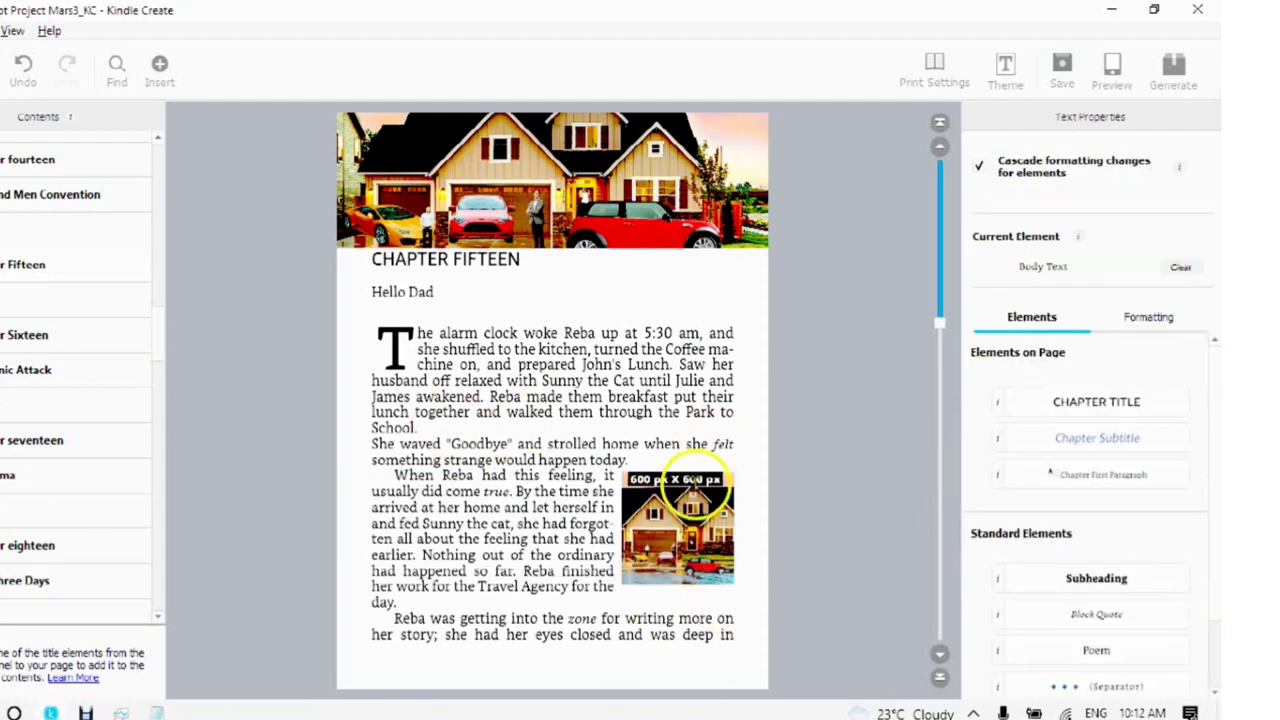
# Preview the chapter from its start with the device type switched from Tablet to Phone
pyautogui.hotkey('ctrl', 'Home')
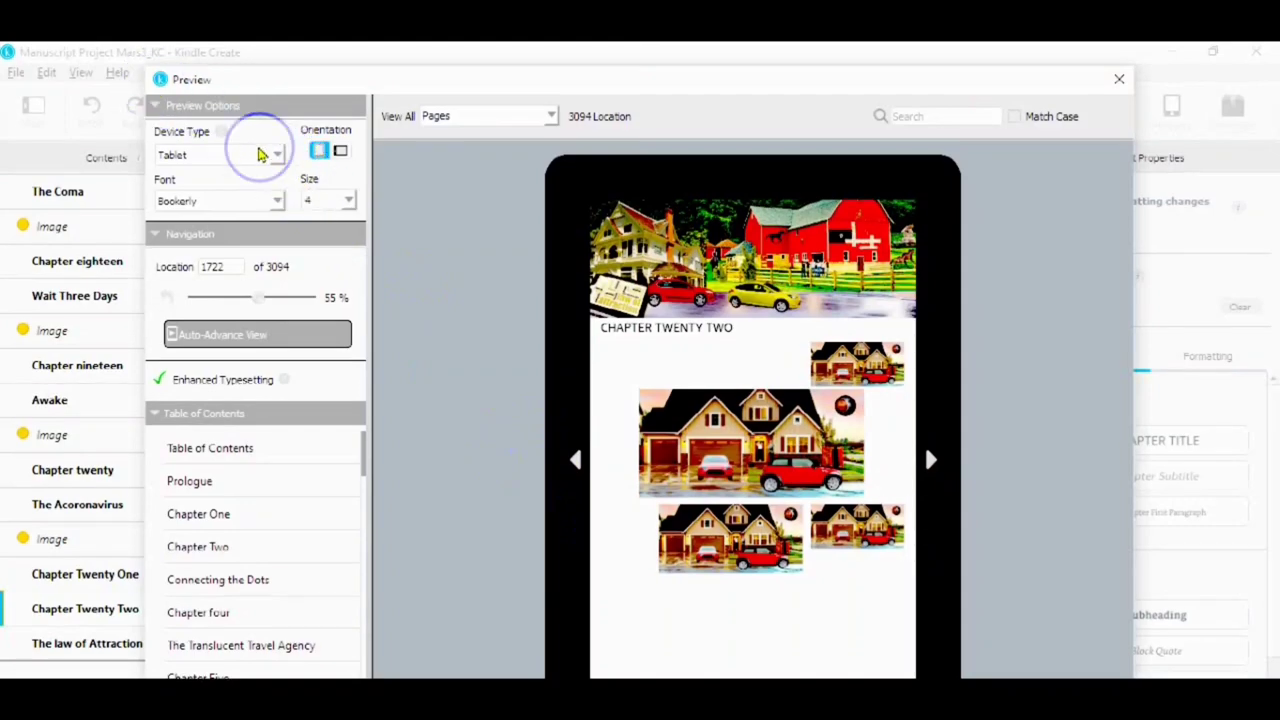
pyautogui.click(284, 153)
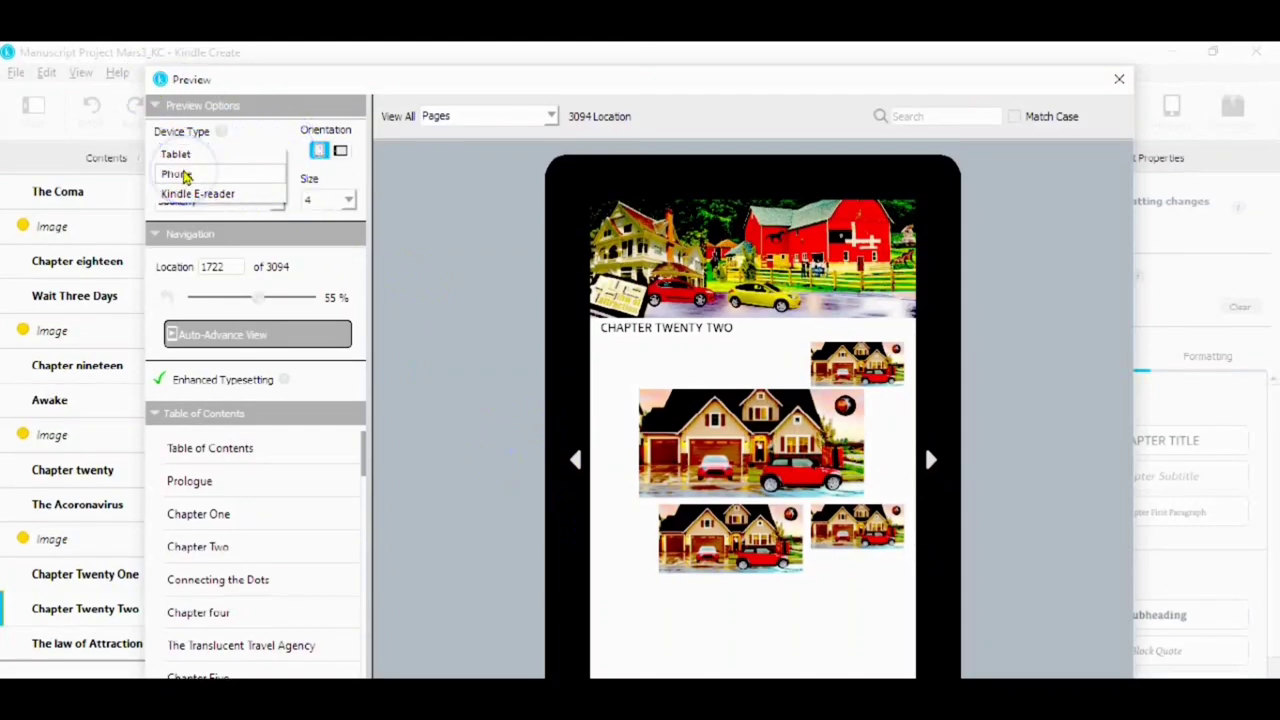
pyautogui.click(183, 177)
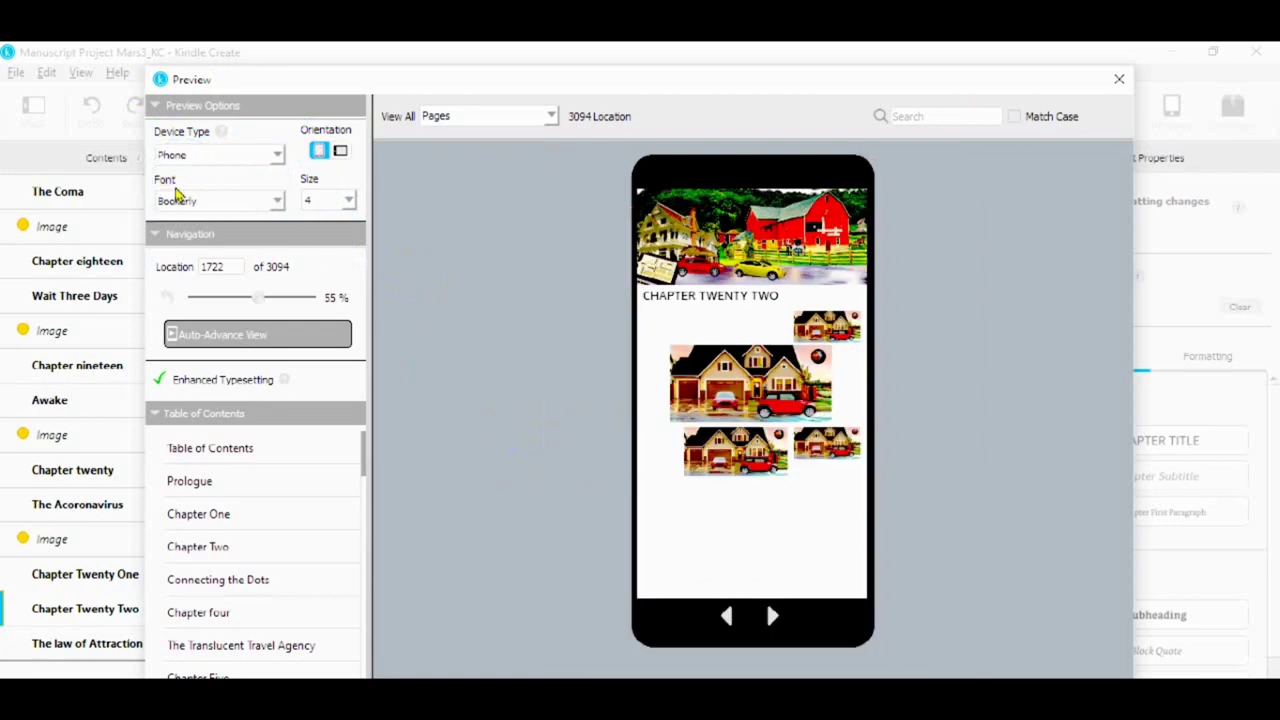
pyautogui.click(657, 352)
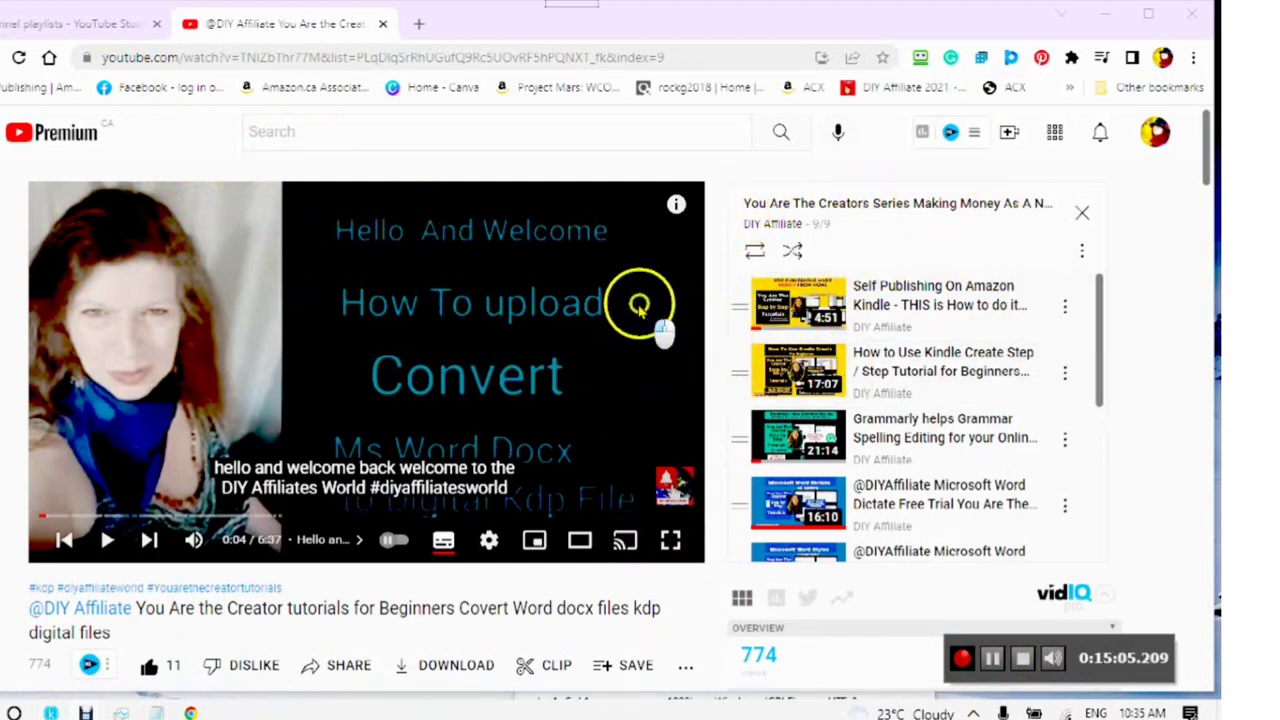
# Browse the YouTube tutorial playlist, then bring up the 'You Are the Creator' notes in Notepad
pyautogui.scroll(-1, 822, 362)
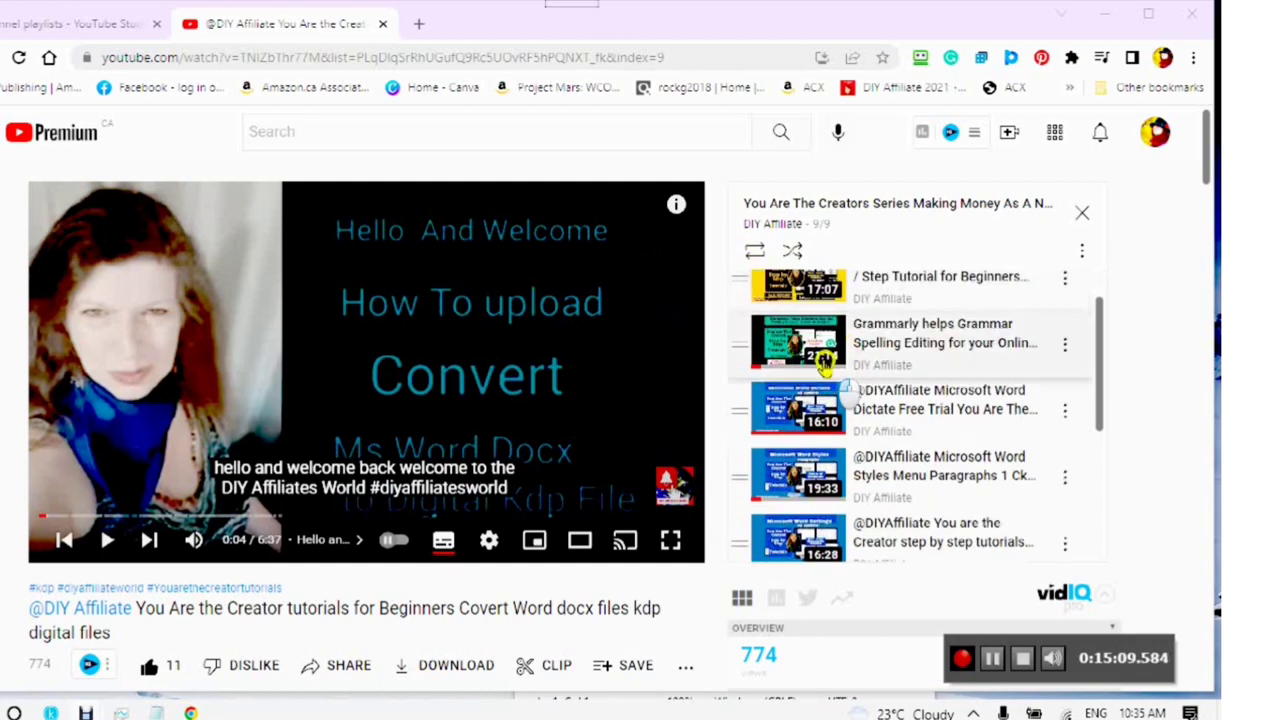
pyautogui.scroll(1, 822, 362)
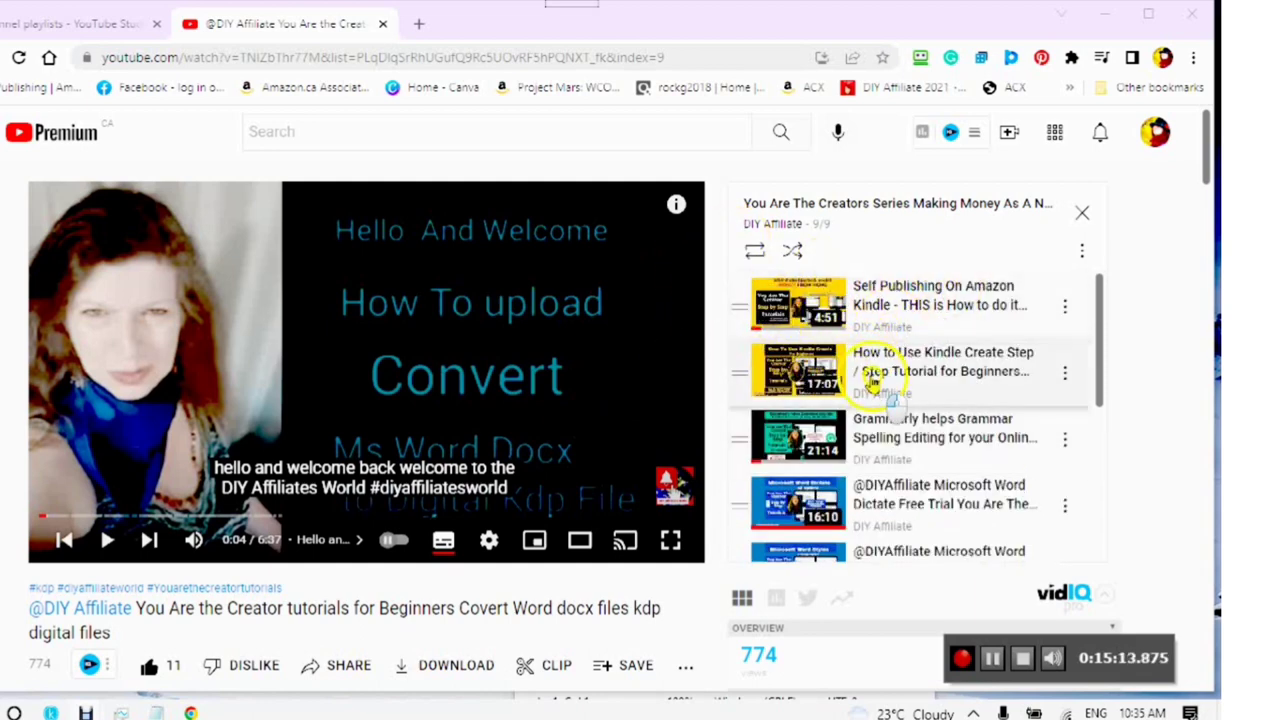
pyautogui.scroll(-3, 880, 375)
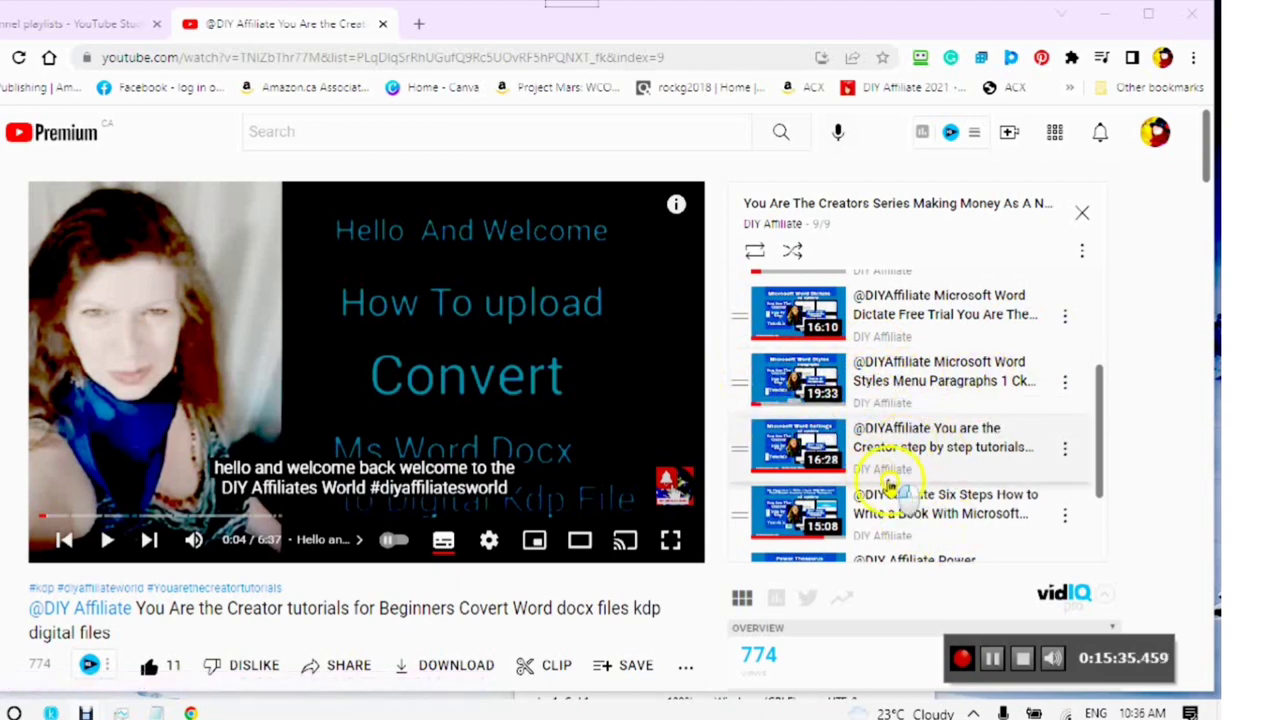
pyautogui.scroll(-1, 795, 390)
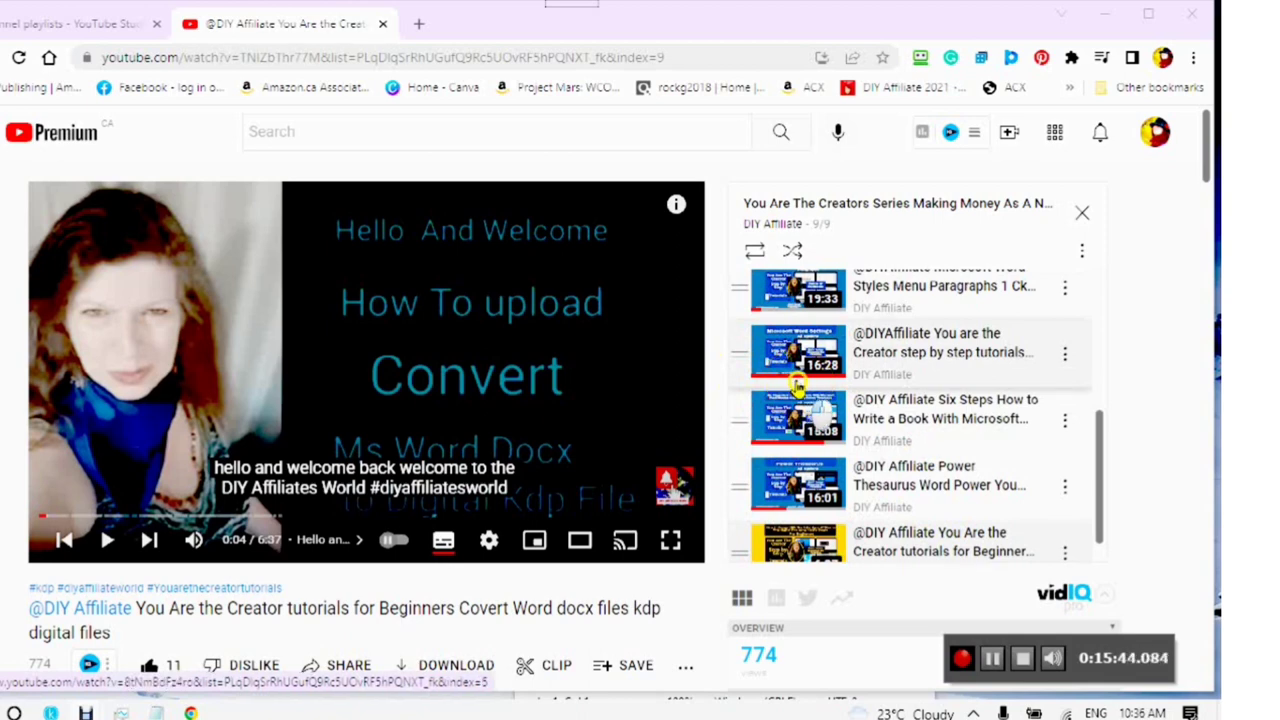
pyautogui.scroll(-1, 812, 423)
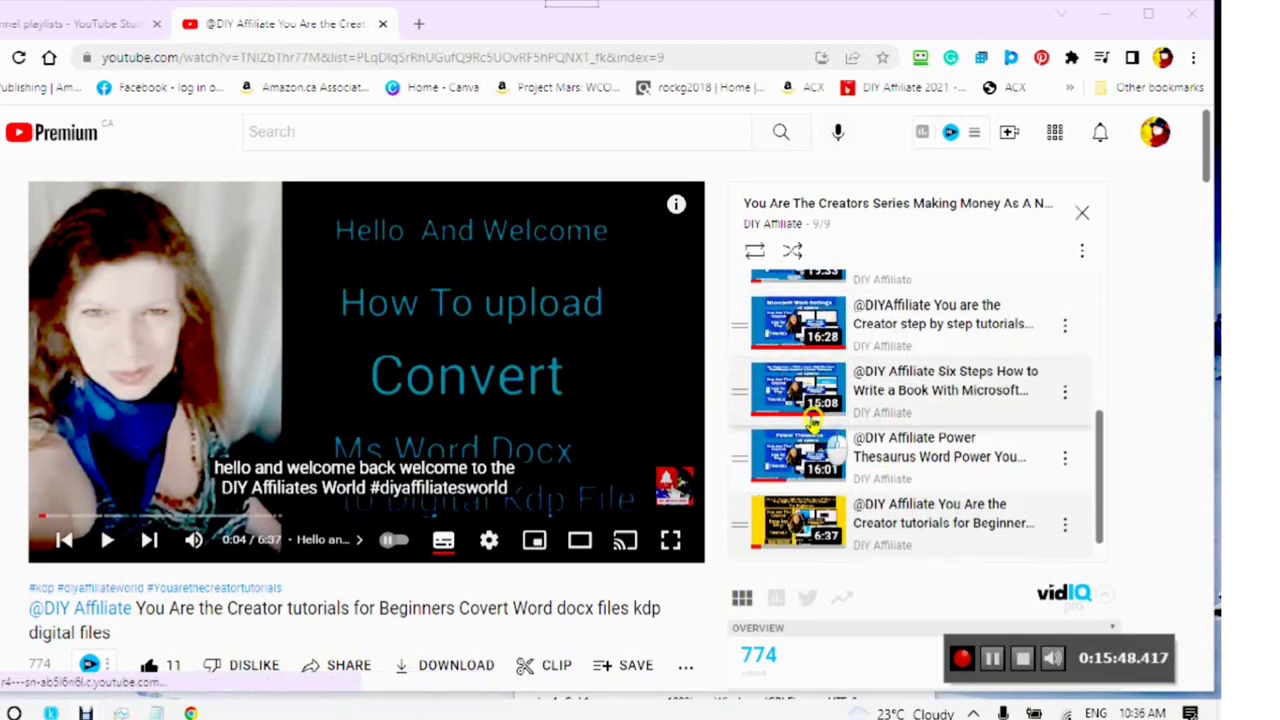
pyautogui.scroll(3, 810, 425)
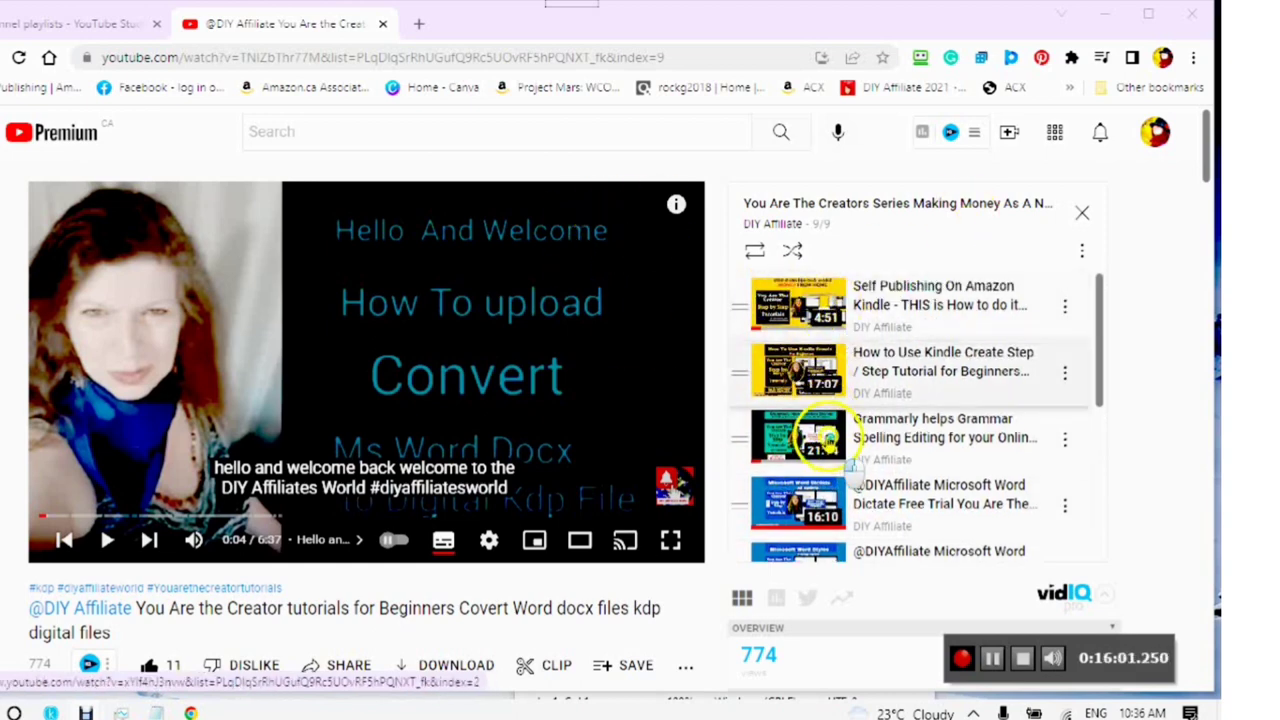
pyautogui.scroll(-1, 825, 445)
pyautogui.scroll(-3, 825, 445)
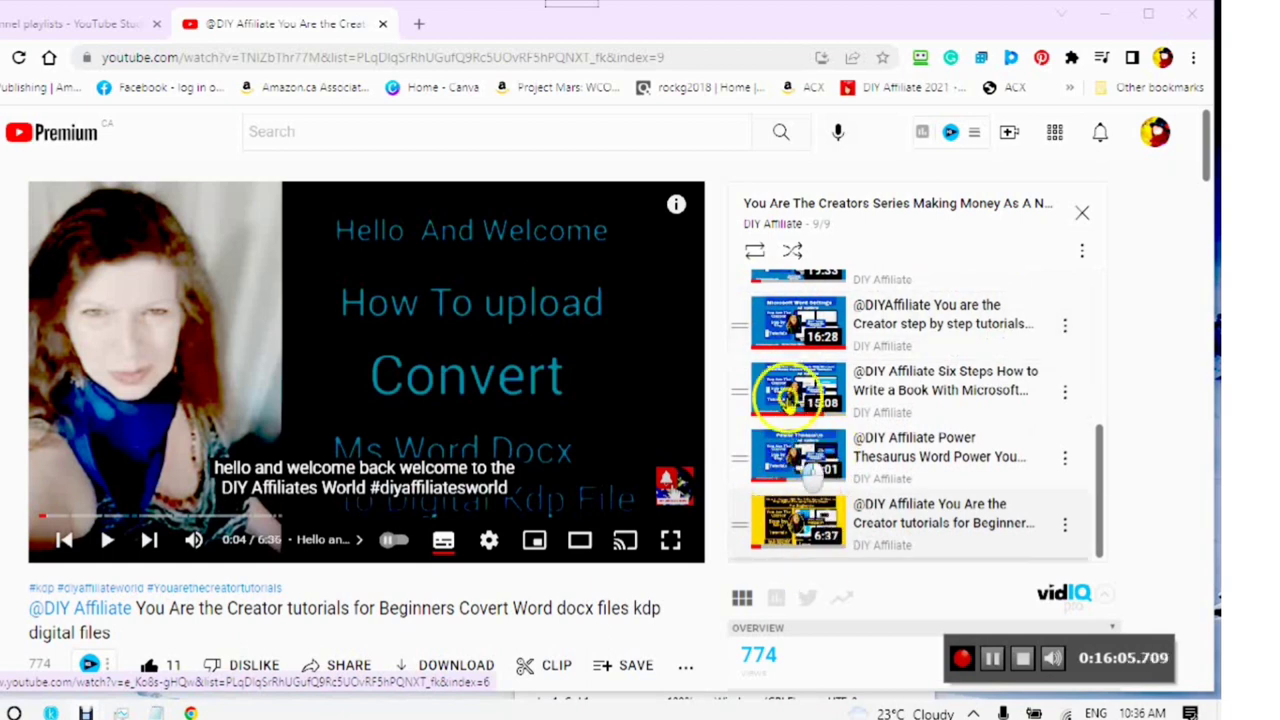
pyautogui.click(1000, 712)
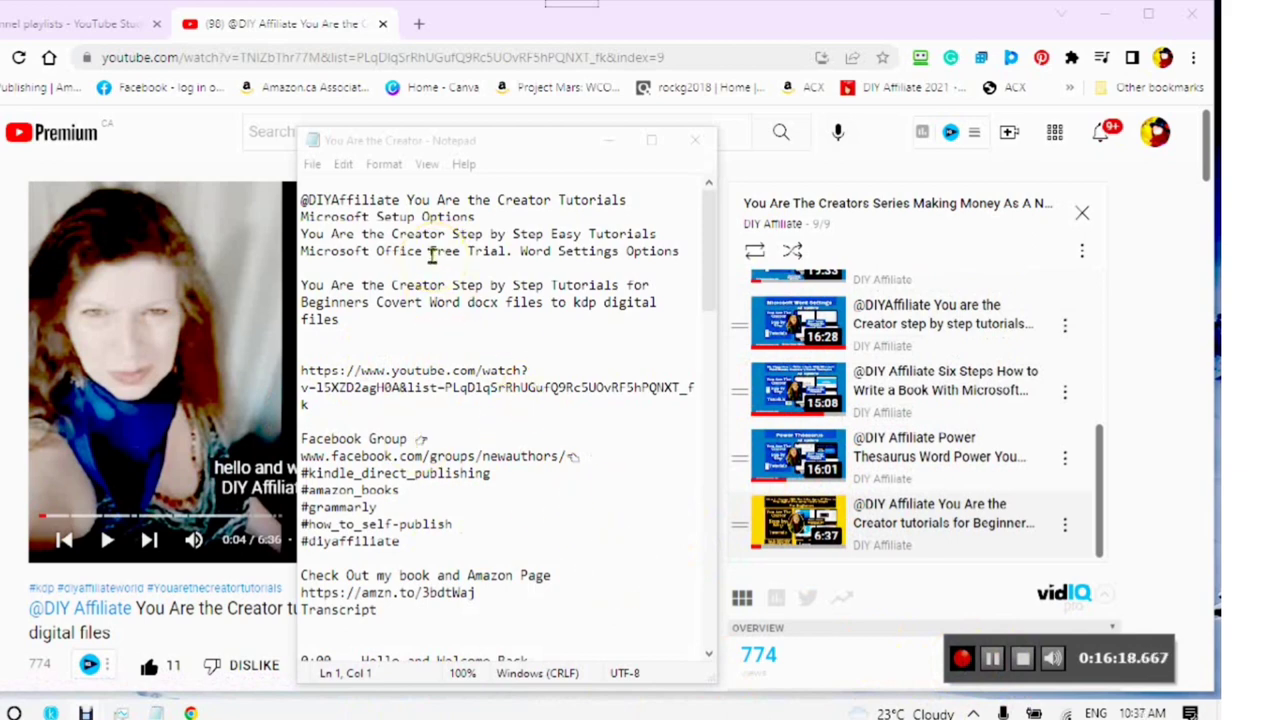
pyautogui.moveTo(743, 440); pyautogui.dragTo(748, 430)
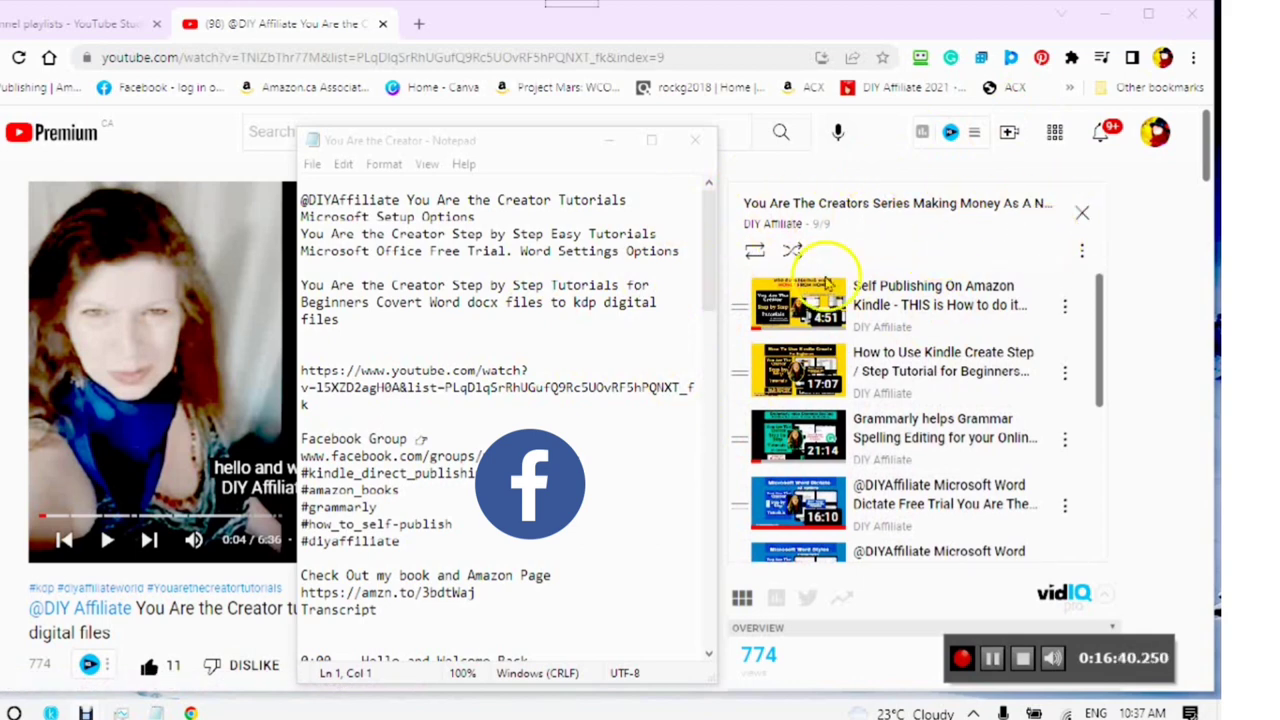
pyautogui.scroll(-1, 575, 425)
pyautogui.click(303, 404)
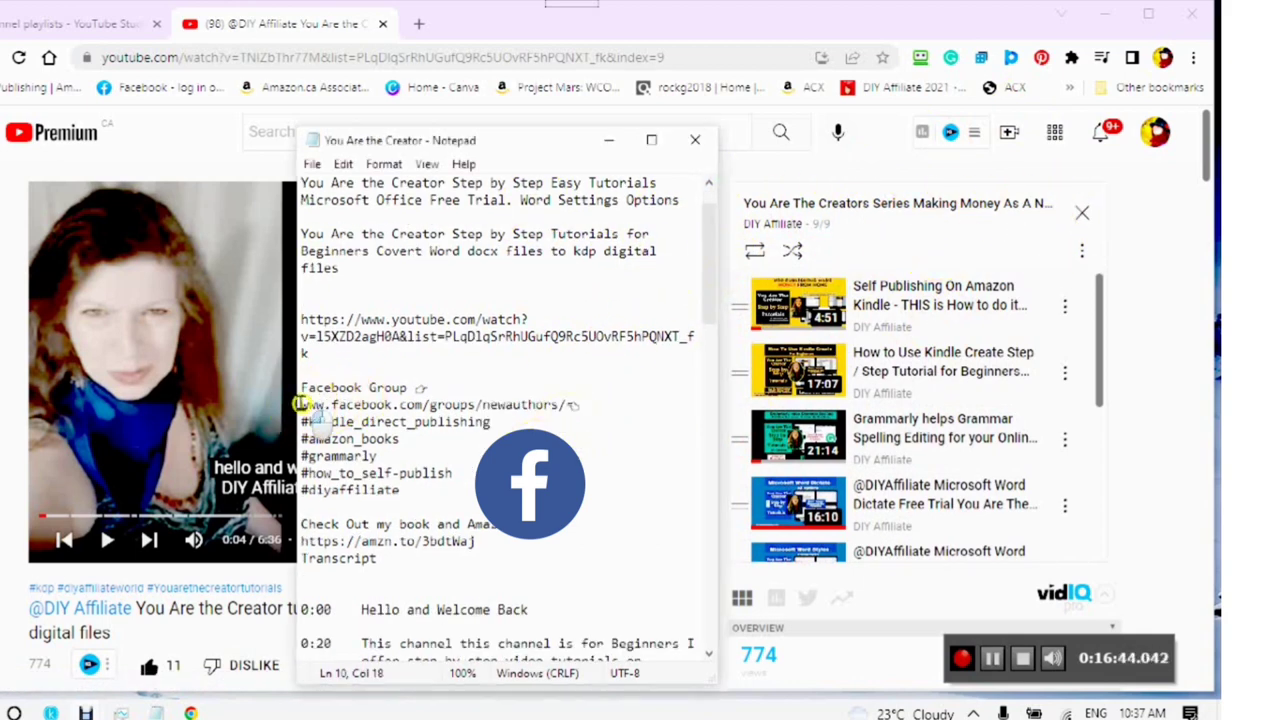
pyautogui.moveTo(303, 404); pyautogui.dragTo(580, 405)
pyautogui.click(634, 416)
pyautogui.scroll(-1, 621, 400)
pyautogui.click(621, 400)
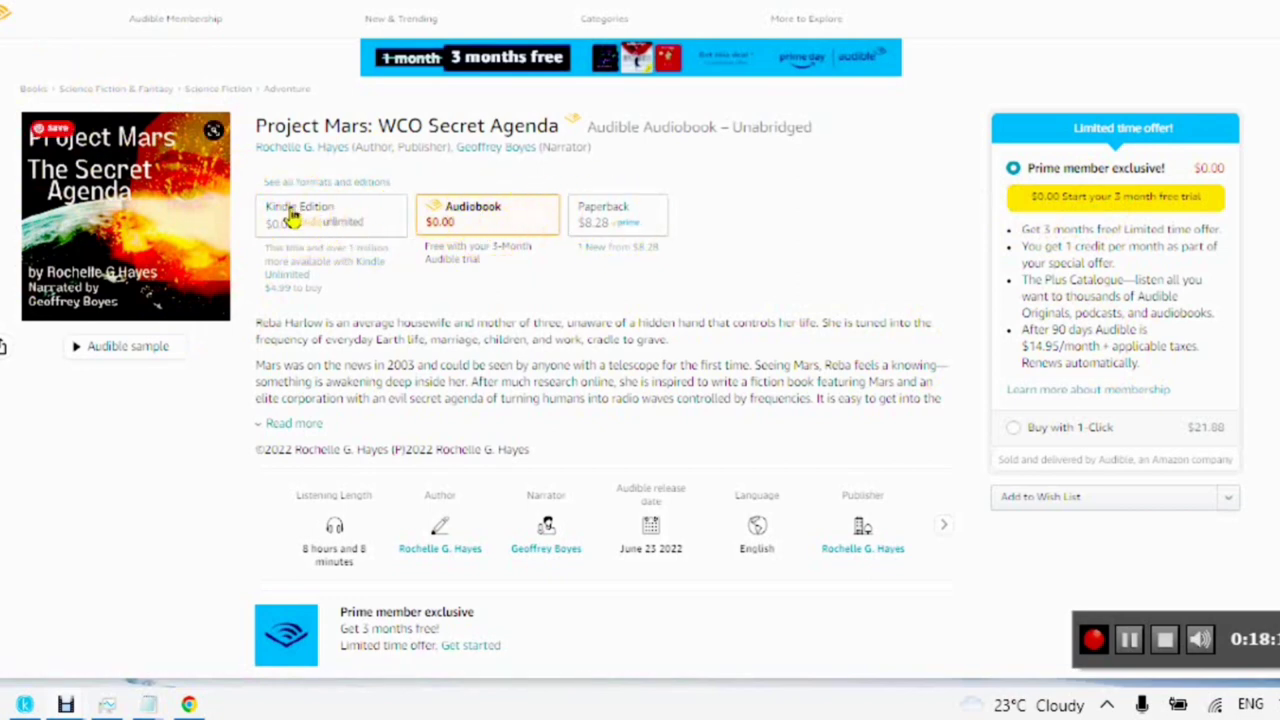
# Scroll through the Audible product page for the Project Mars: WCO Secret Agenda audiobook
pyautogui.scroll(-1, 710, 400)
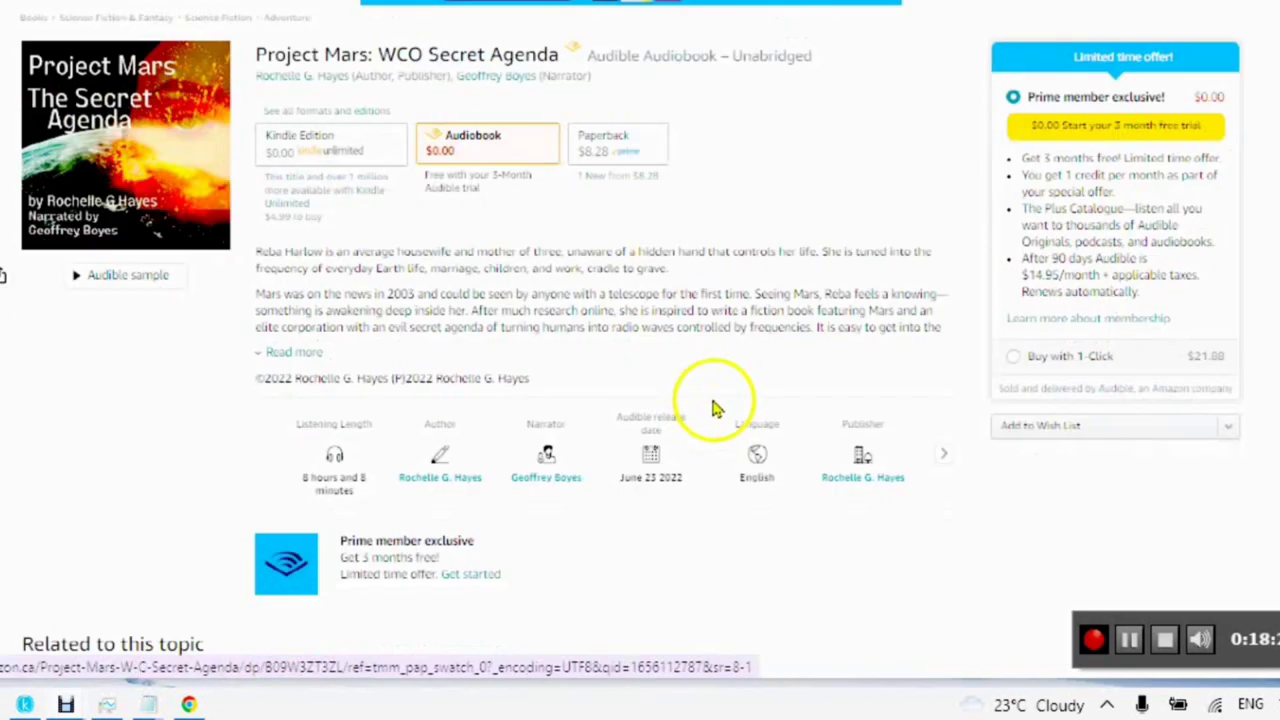
pyautogui.scroll(1, 705, 390)
pyautogui.scroll(-1, 708, 380)
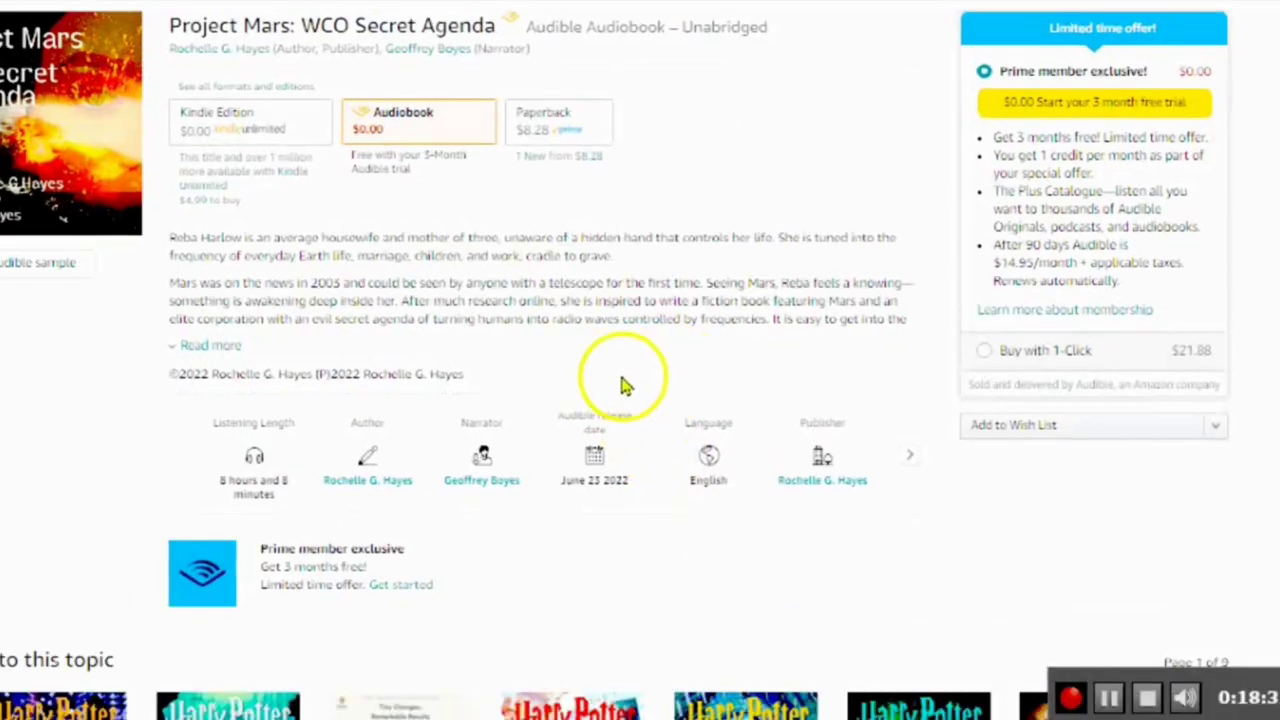
pyautogui.click(644, 372)
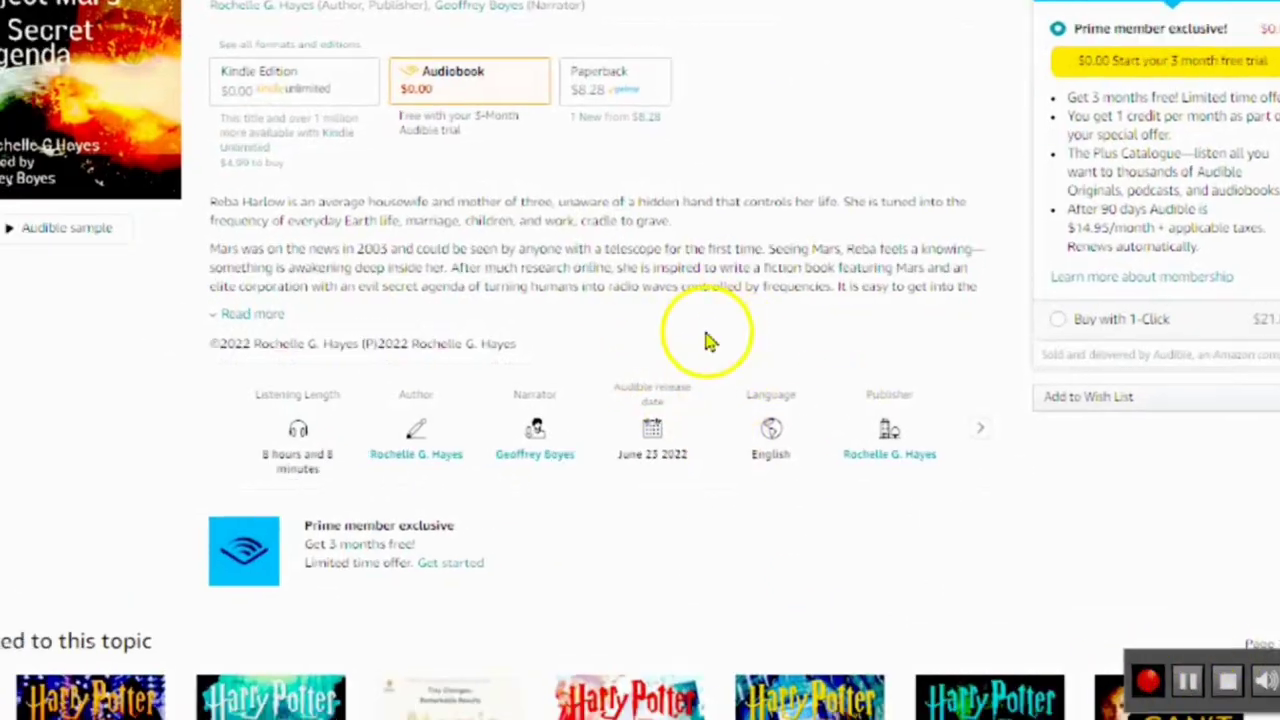
# In the Elements panel, preview Opening Quote, which introduces the book with a quotation or verse
pyautogui.click(657, 457)
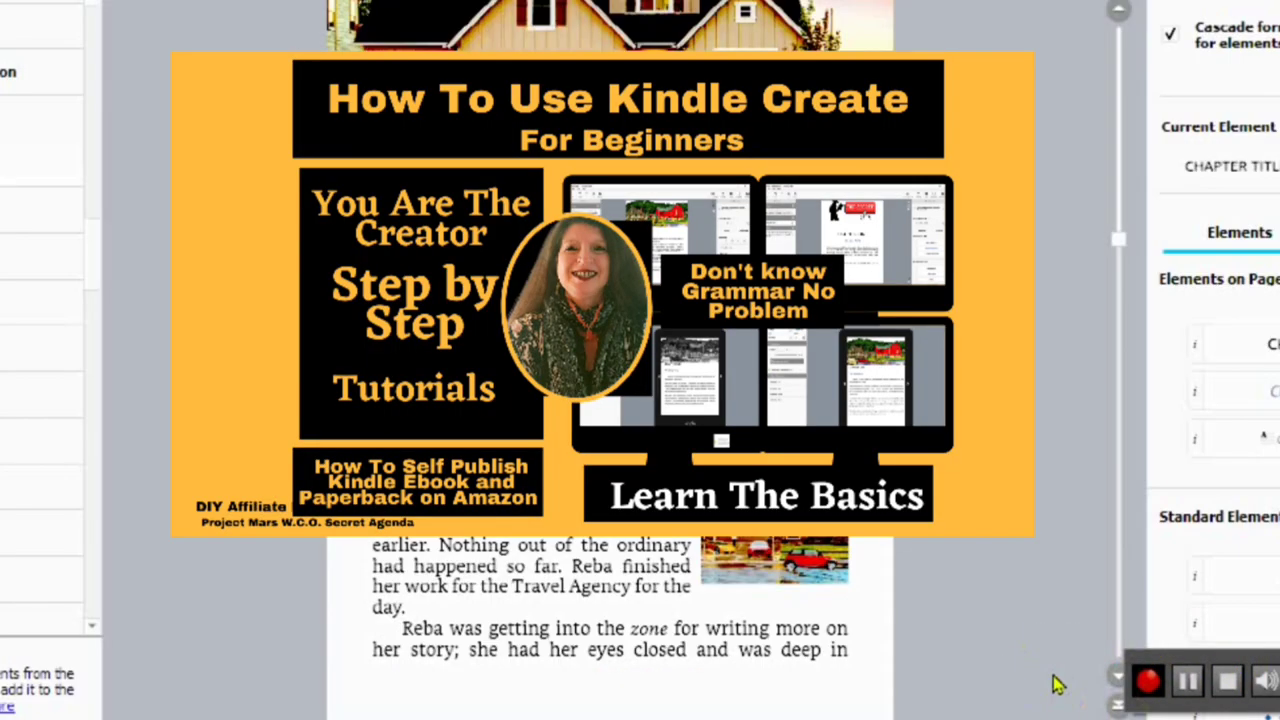
pyautogui.click(1050, 678)
pyautogui.click(1276, 345)
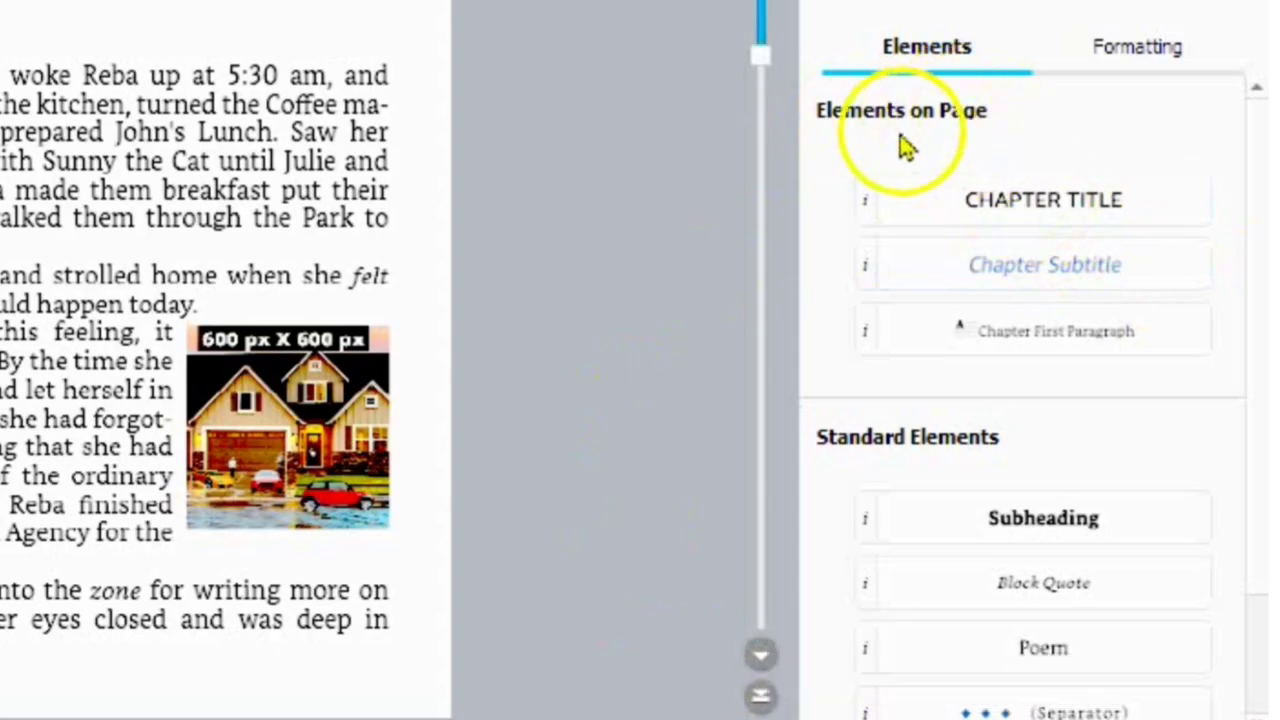
pyautogui.scroll(-3, 990, 340)
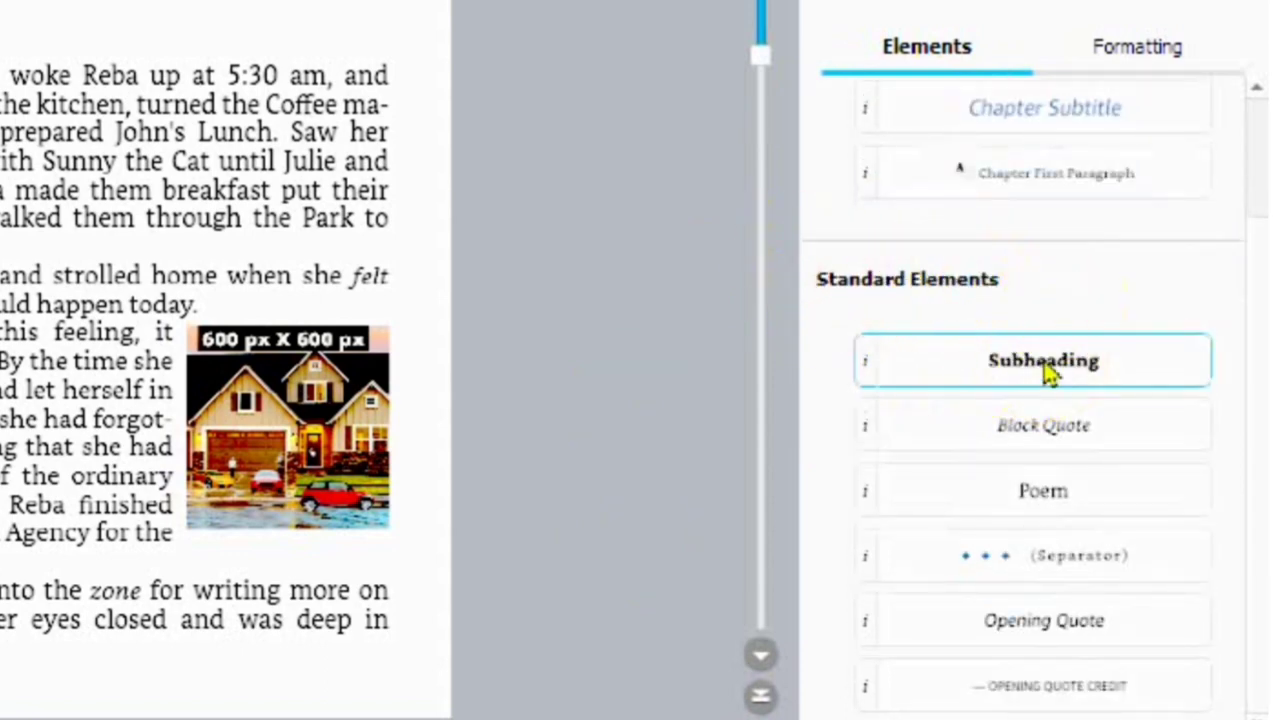
pyautogui.click(1035, 430)
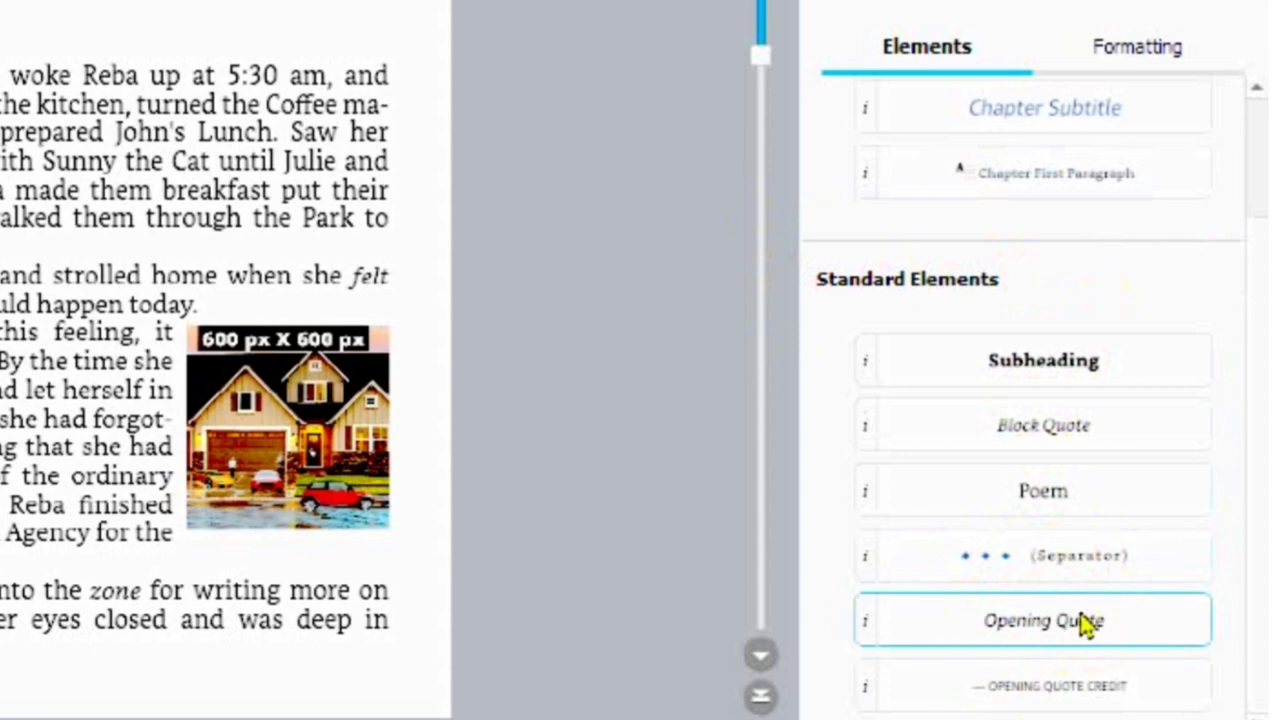
pyautogui.click(1071, 686)
pyautogui.click(663, 443)
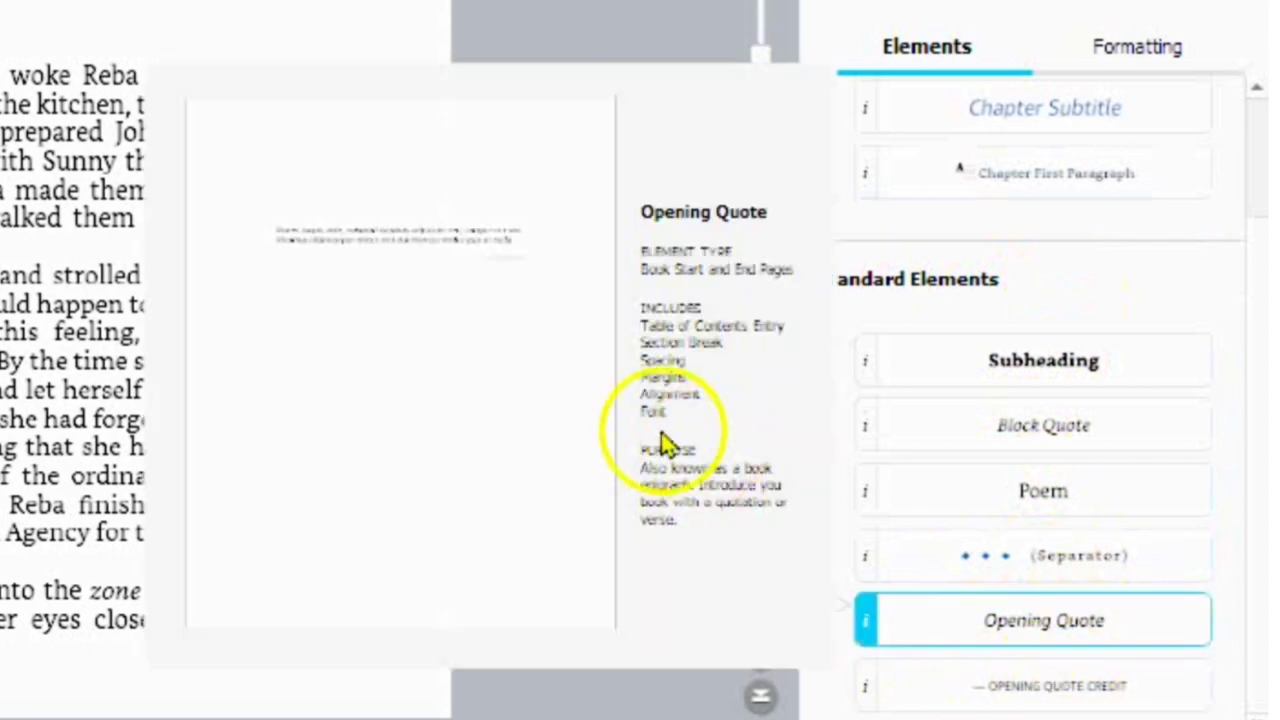